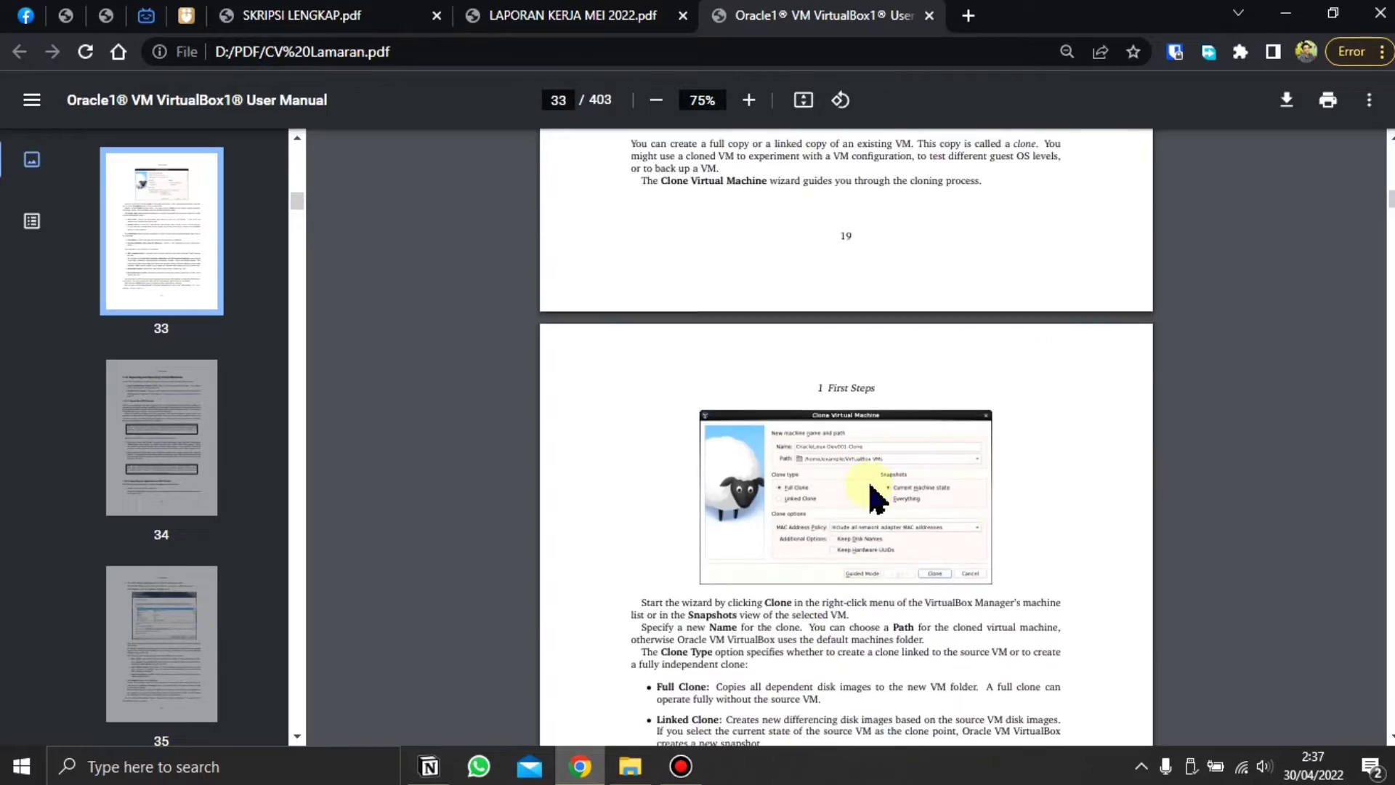
pyautogui.scroll(12, 872, 497)
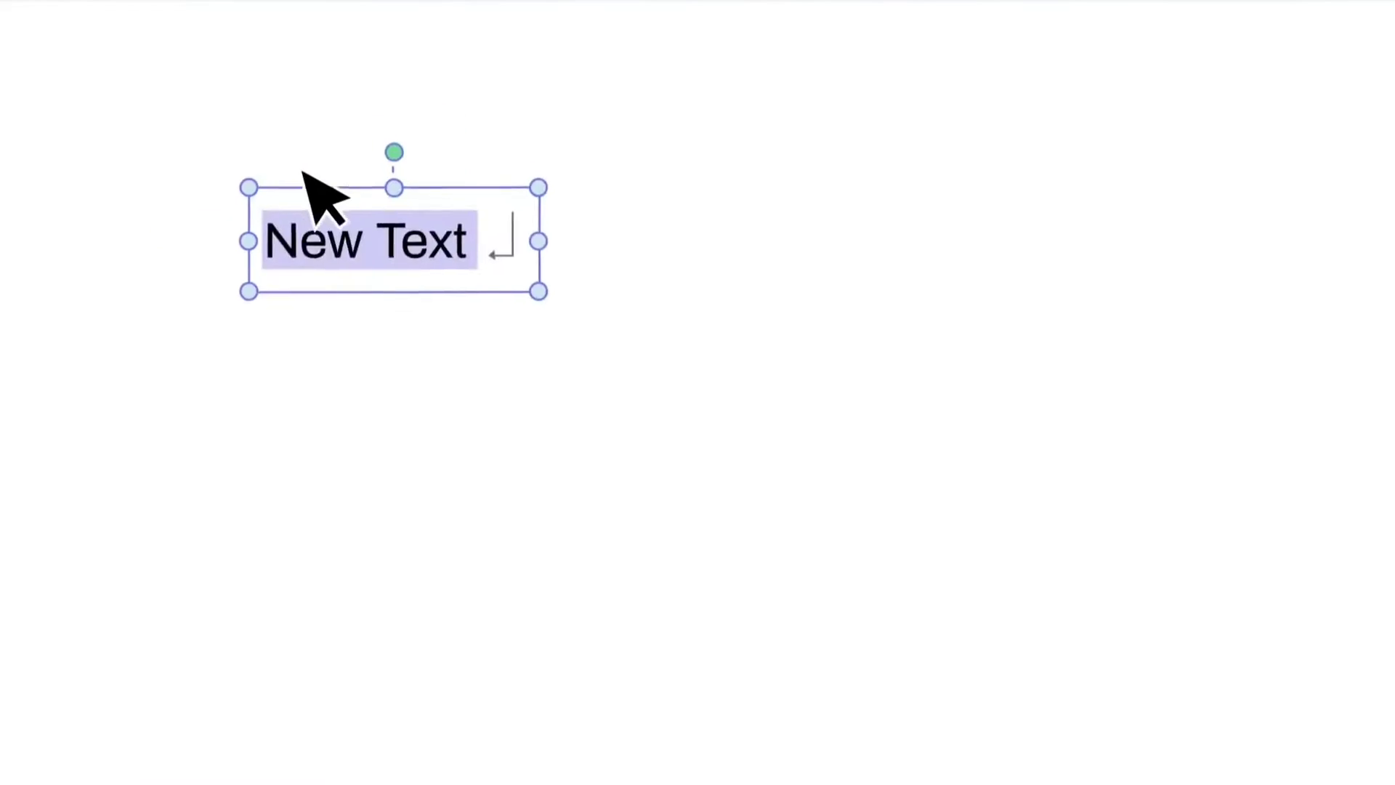
pyautogui.write('MEET THE BOX')
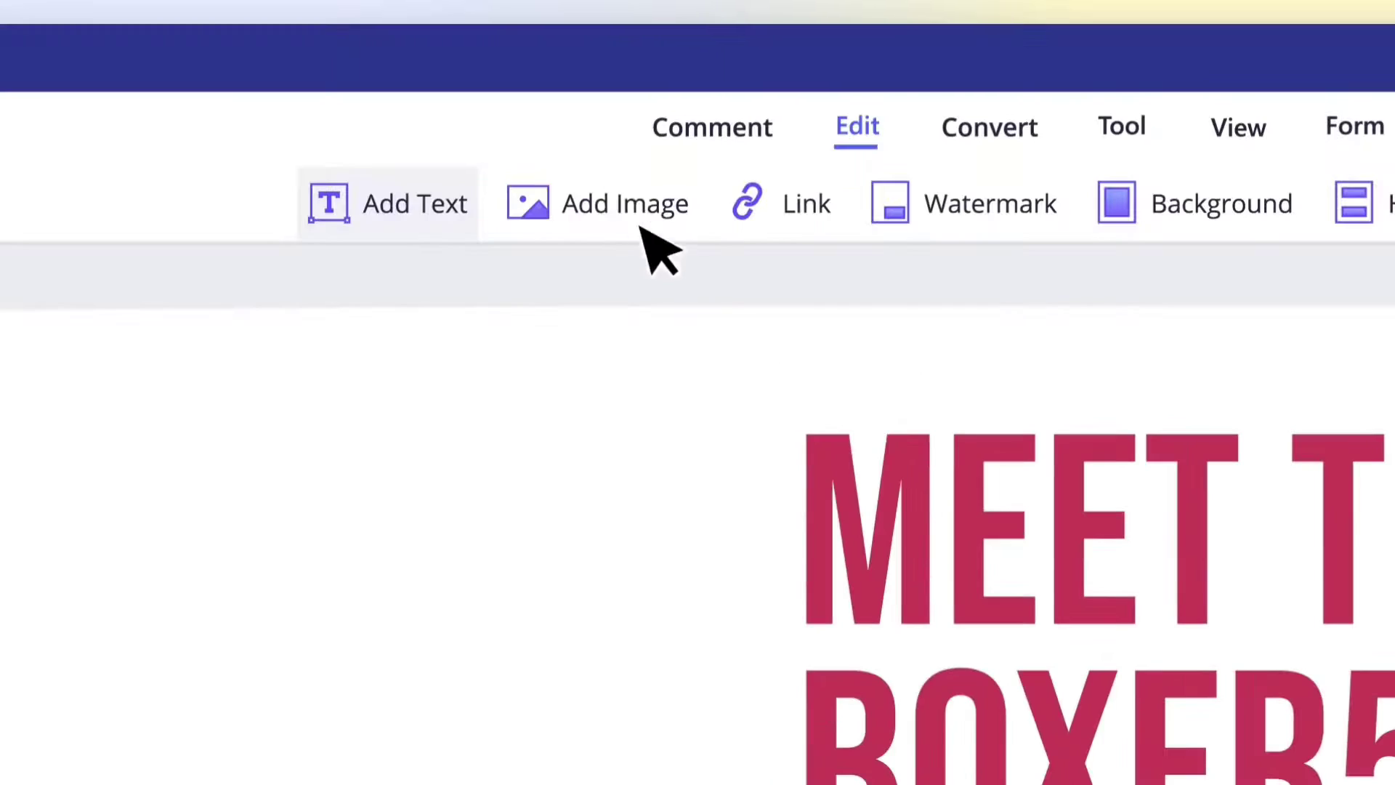
pyautogui.click(654, 218)
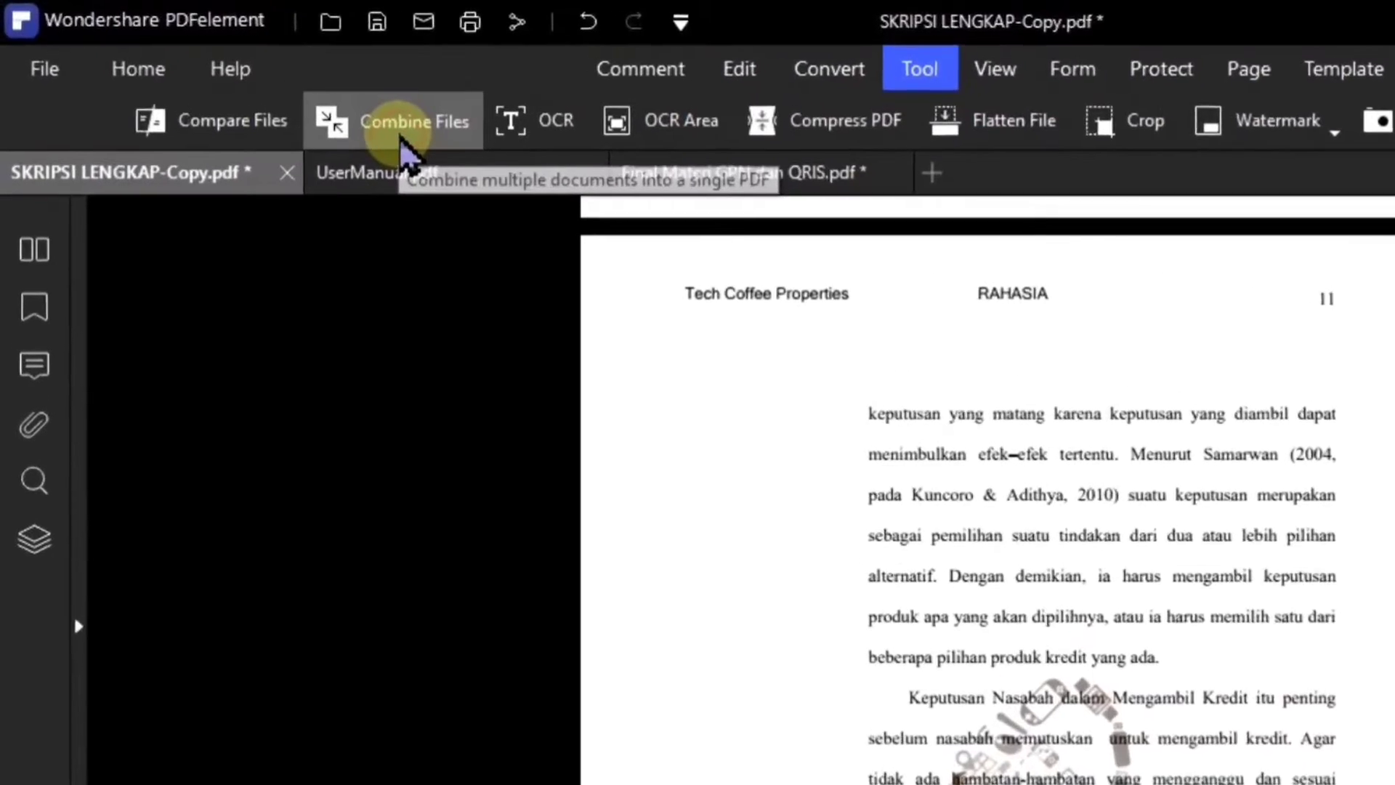
pyautogui.click(393, 118)
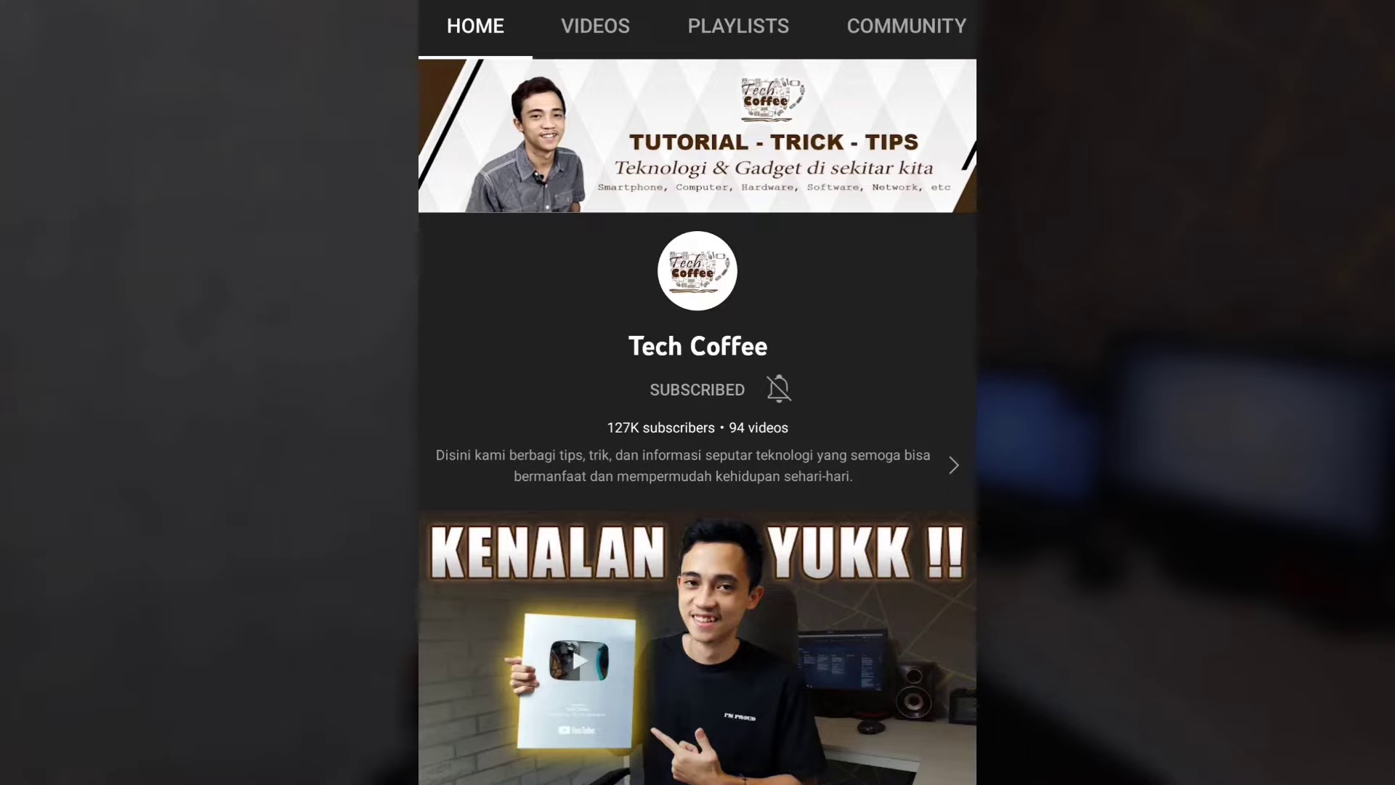
pyautogui.click(571, 27)
pyautogui.scroll(-3, 697, 436)
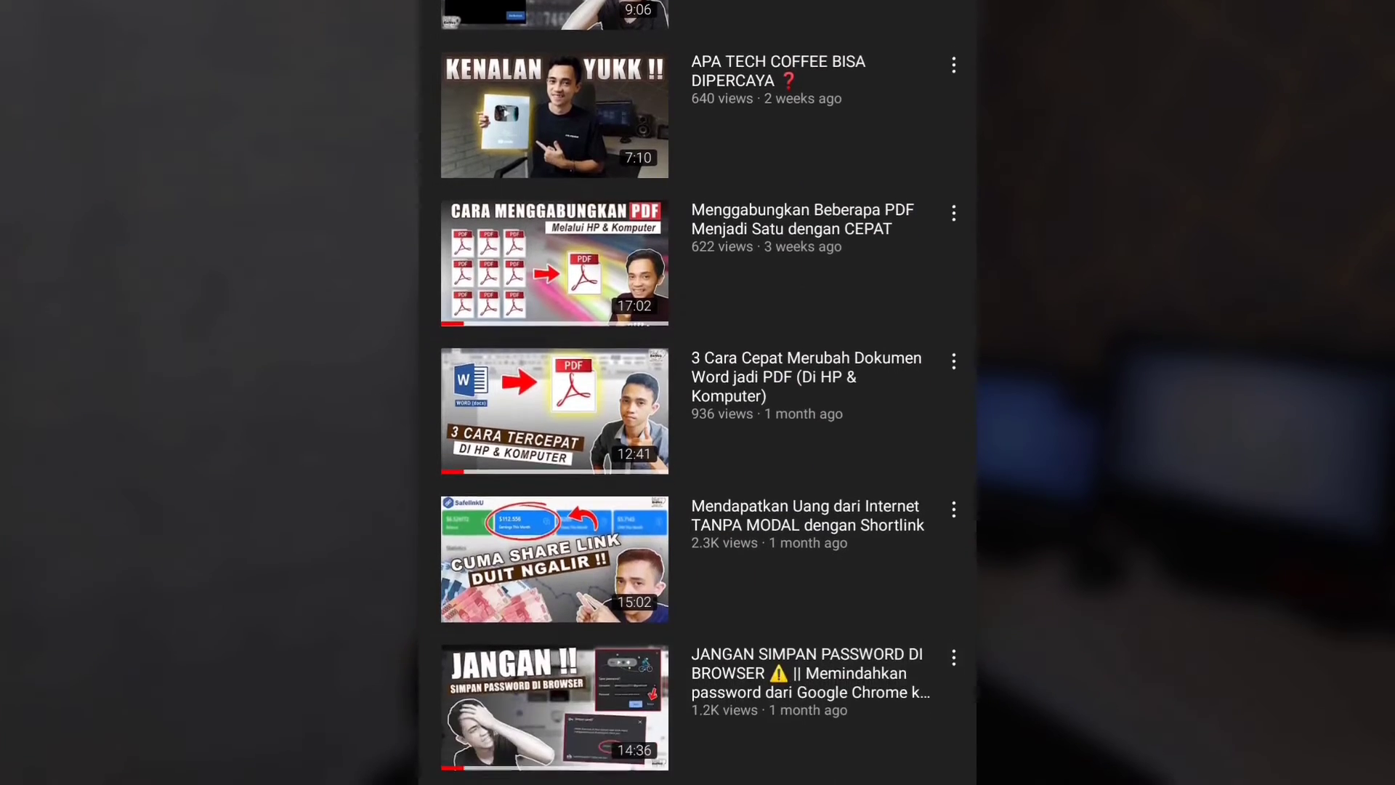
pyautogui.scroll(-7, 697, 393)
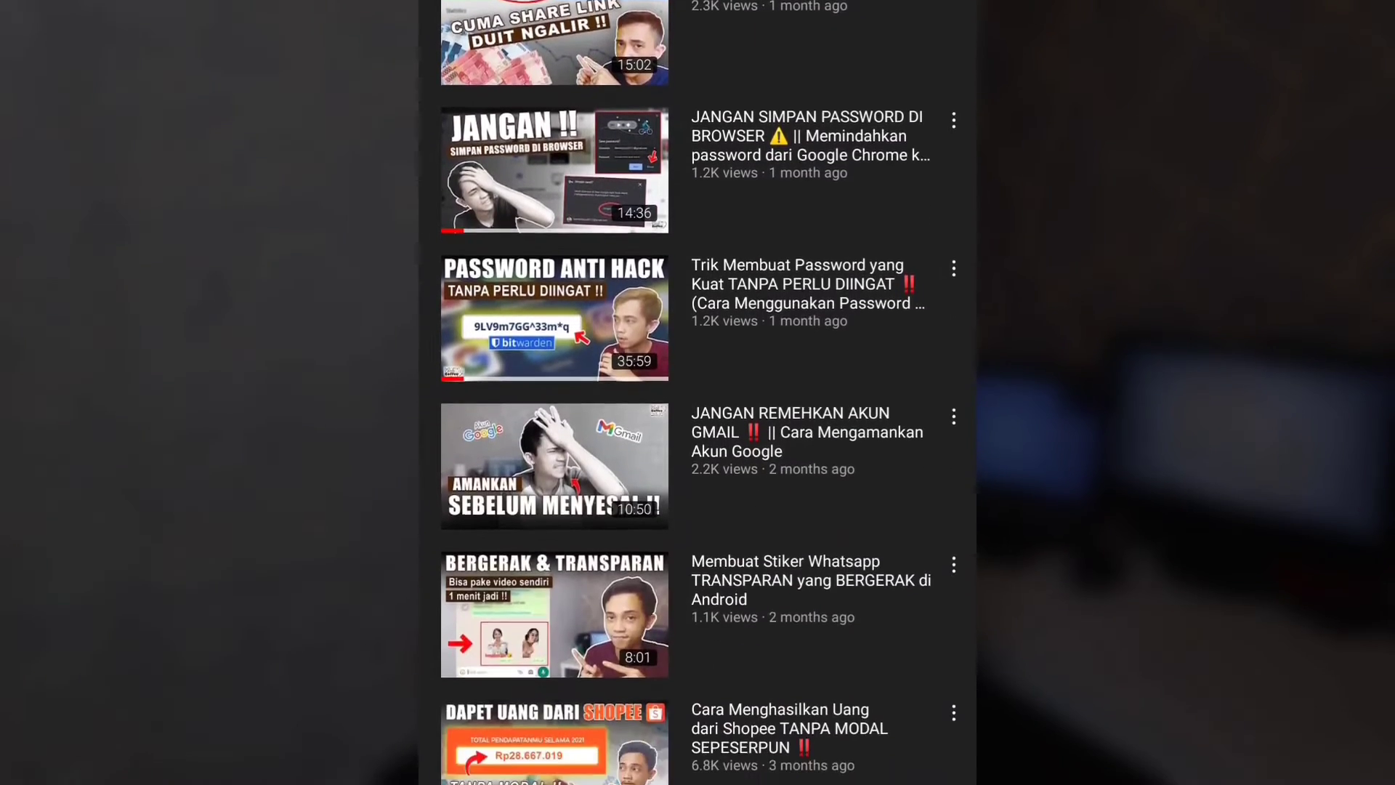
pyautogui.scroll(-4, 697, 393)
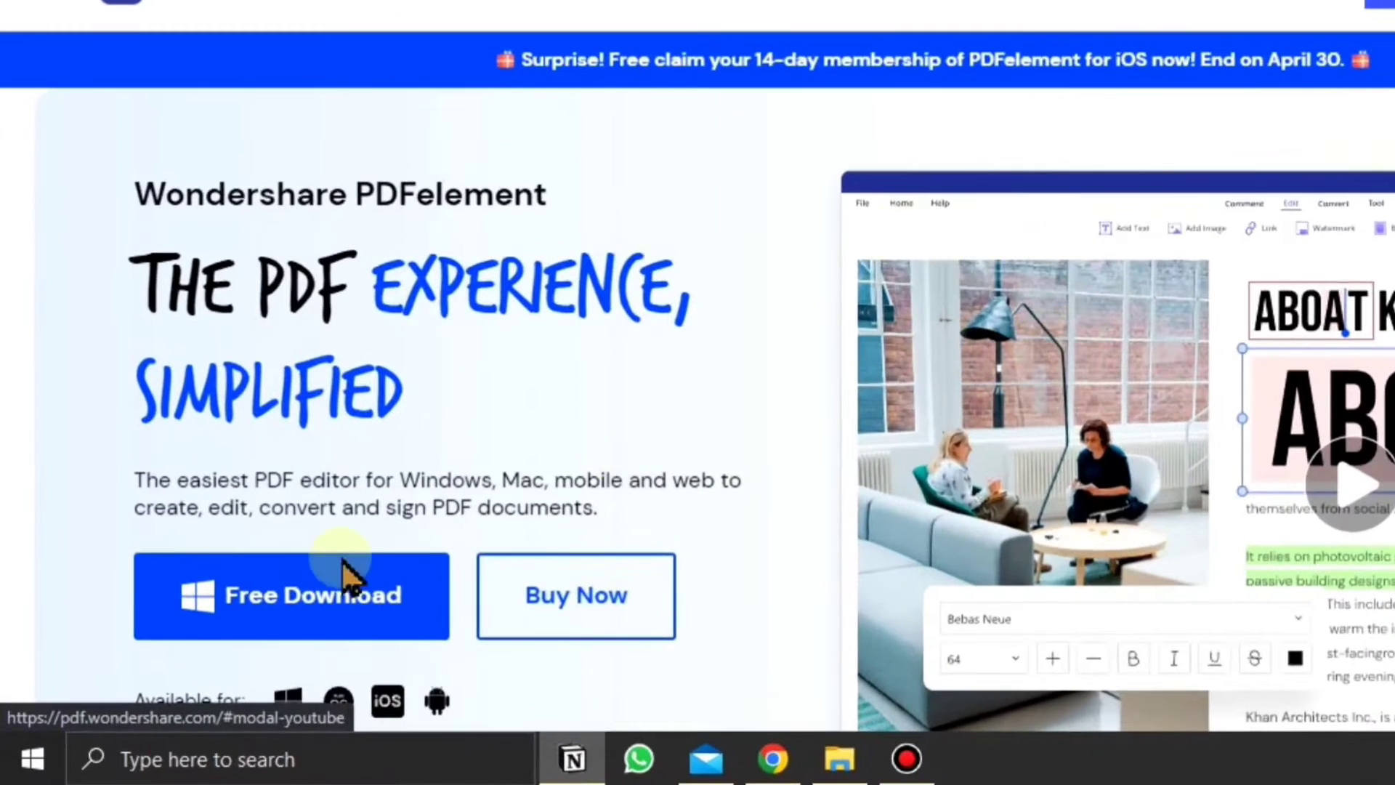
# - Download PDFelement for Windows, then install and launch it using pdfelement-pro_setup_full5239 from the Downloads folder
pyautogui.click(517, 696)
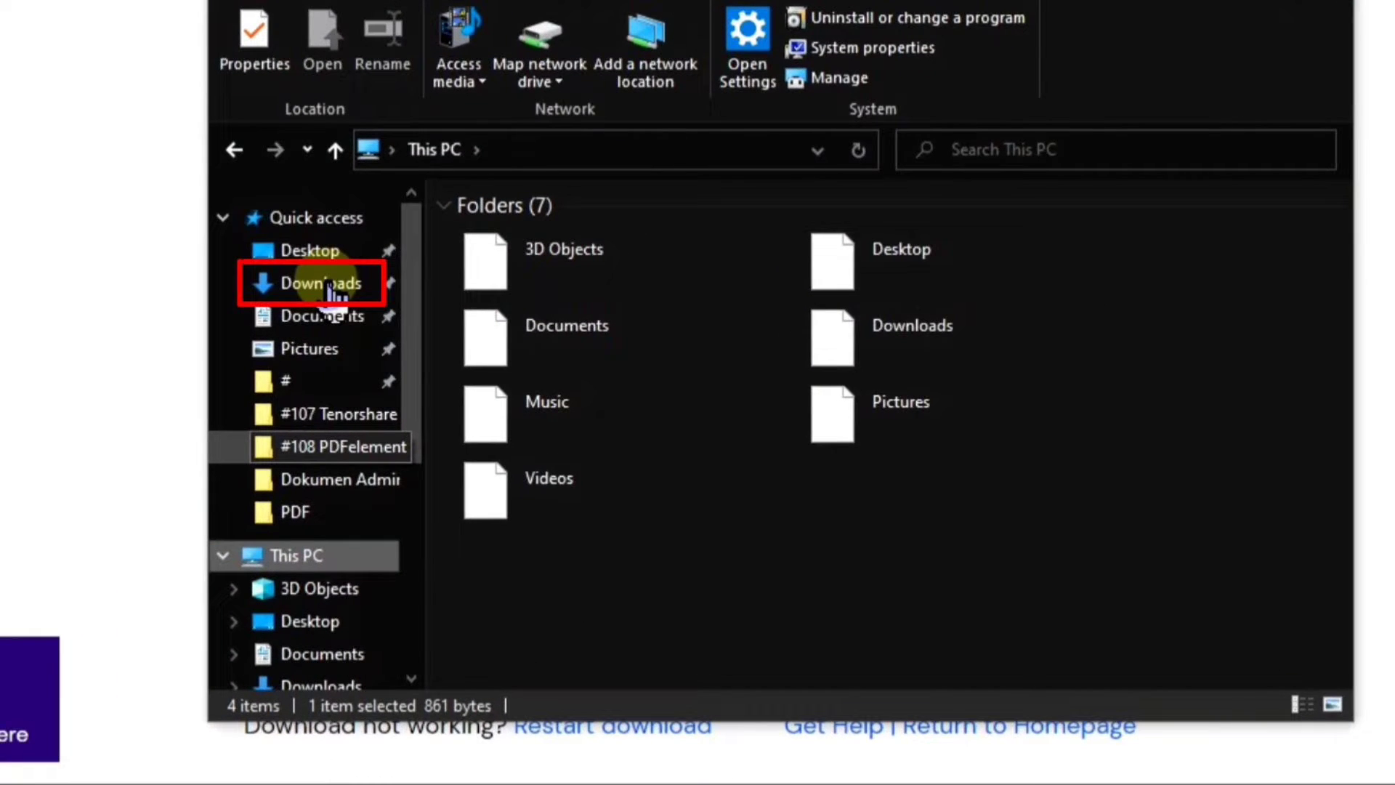
pyautogui.click(323, 284)
pyautogui.click(974, 483)
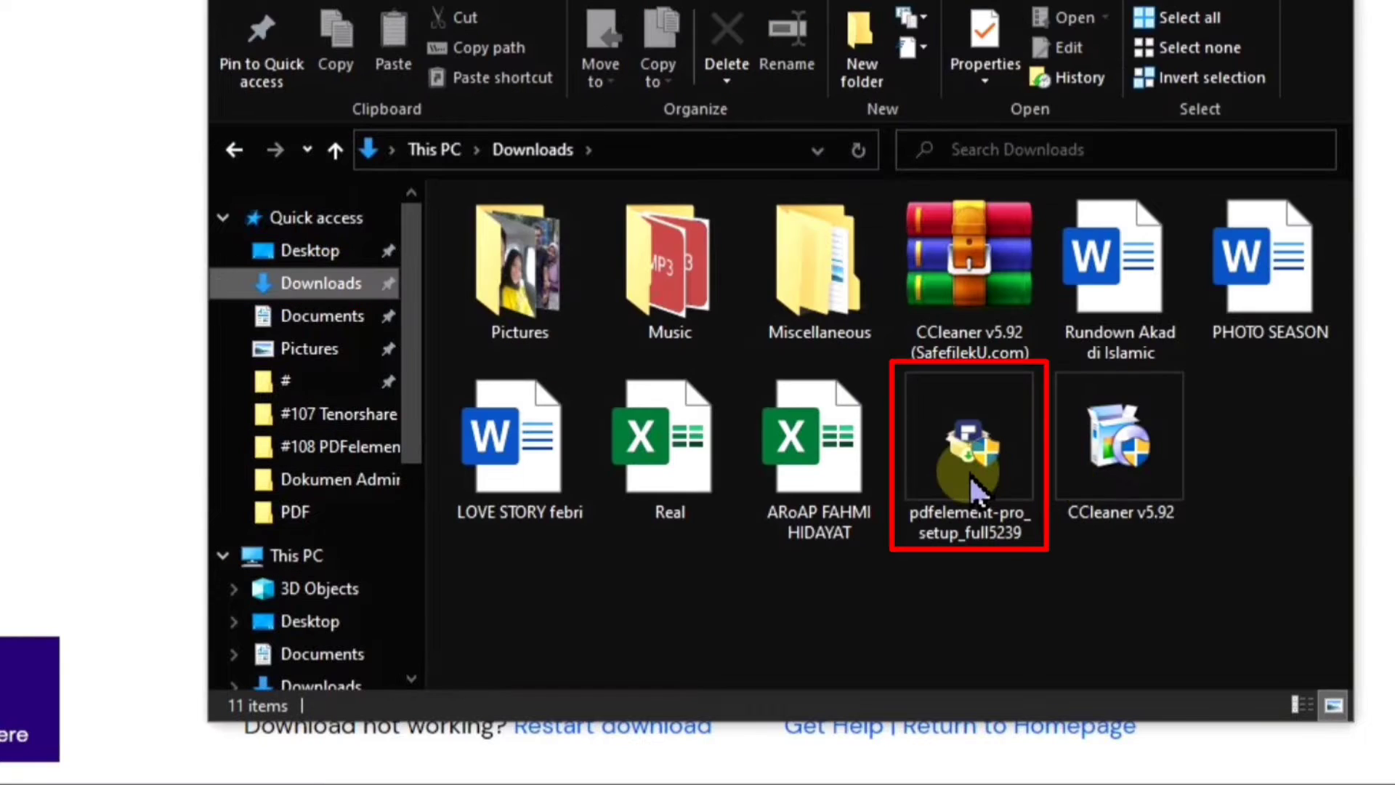
pyautogui.doubleClick(974, 483)
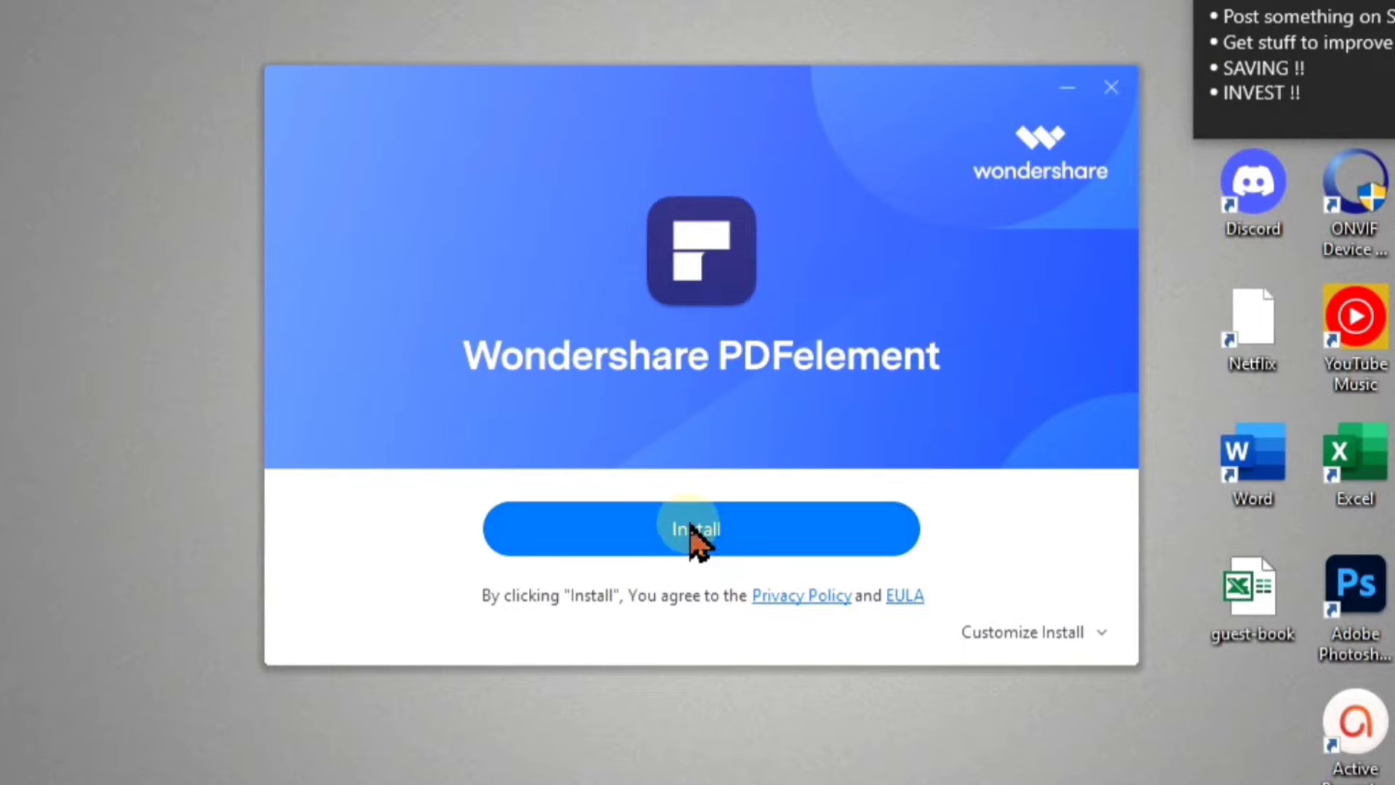
pyautogui.click(692, 536)
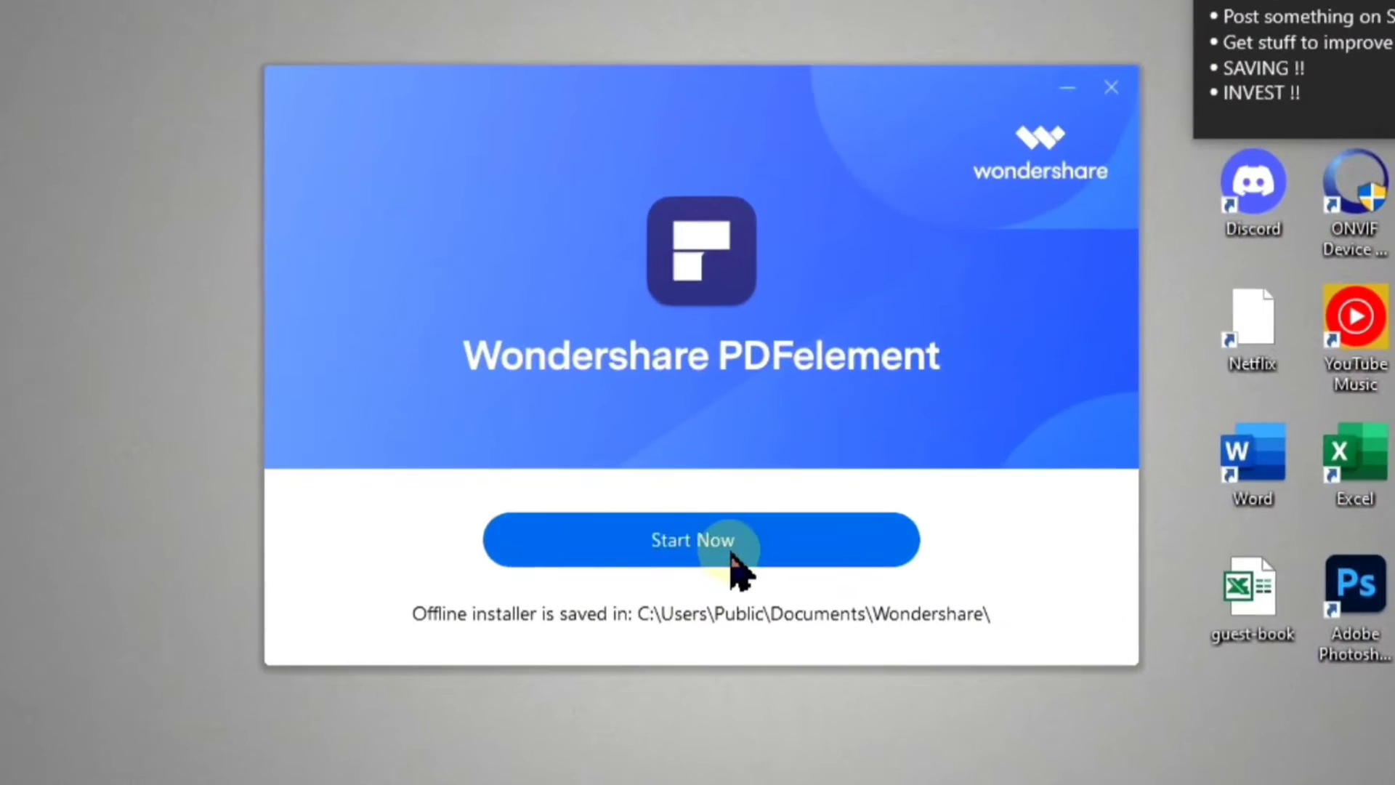
pyautogui.click(726, 518)
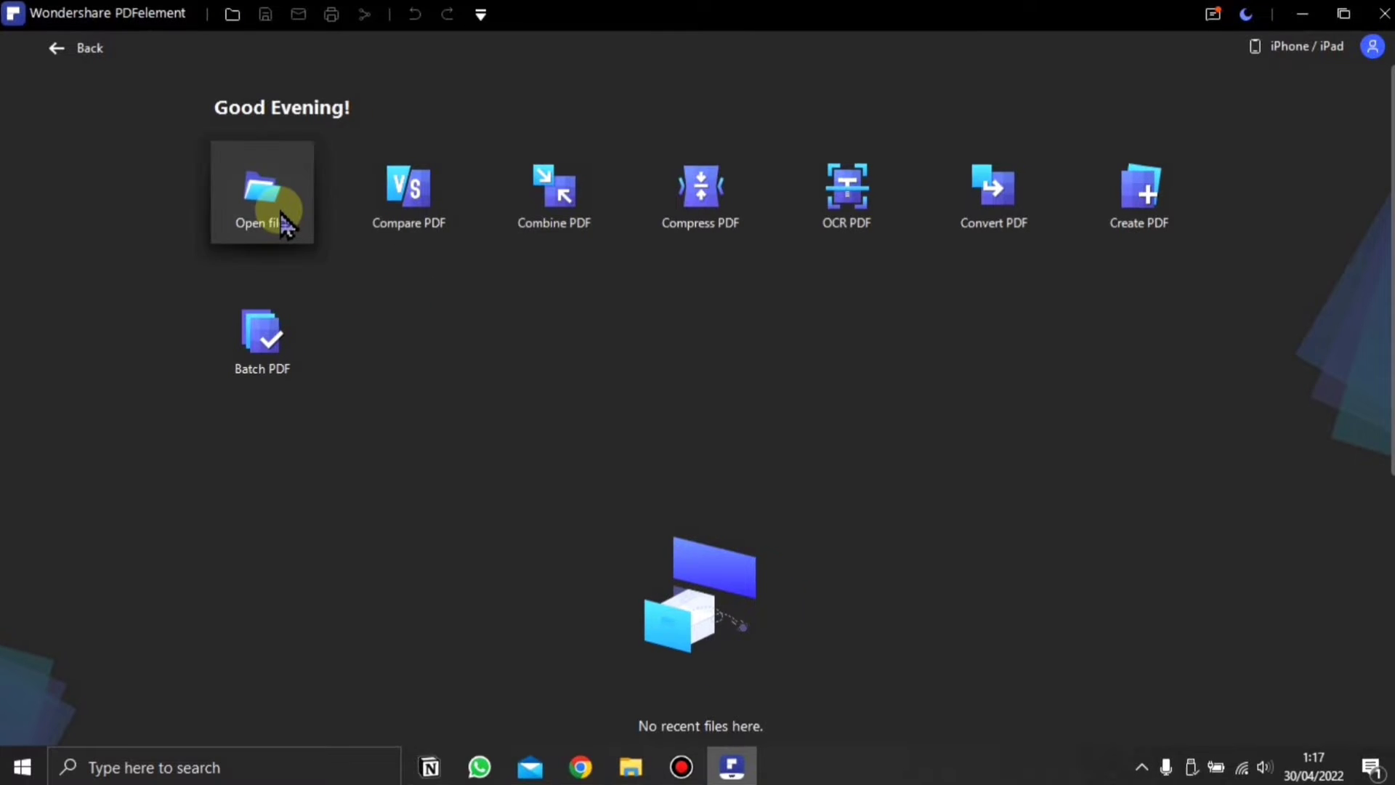
# - Open SKRIPSI LENGKAP.pdf from the PDF folder on Local Disk (D:)
pyautogui.click(378, 287)
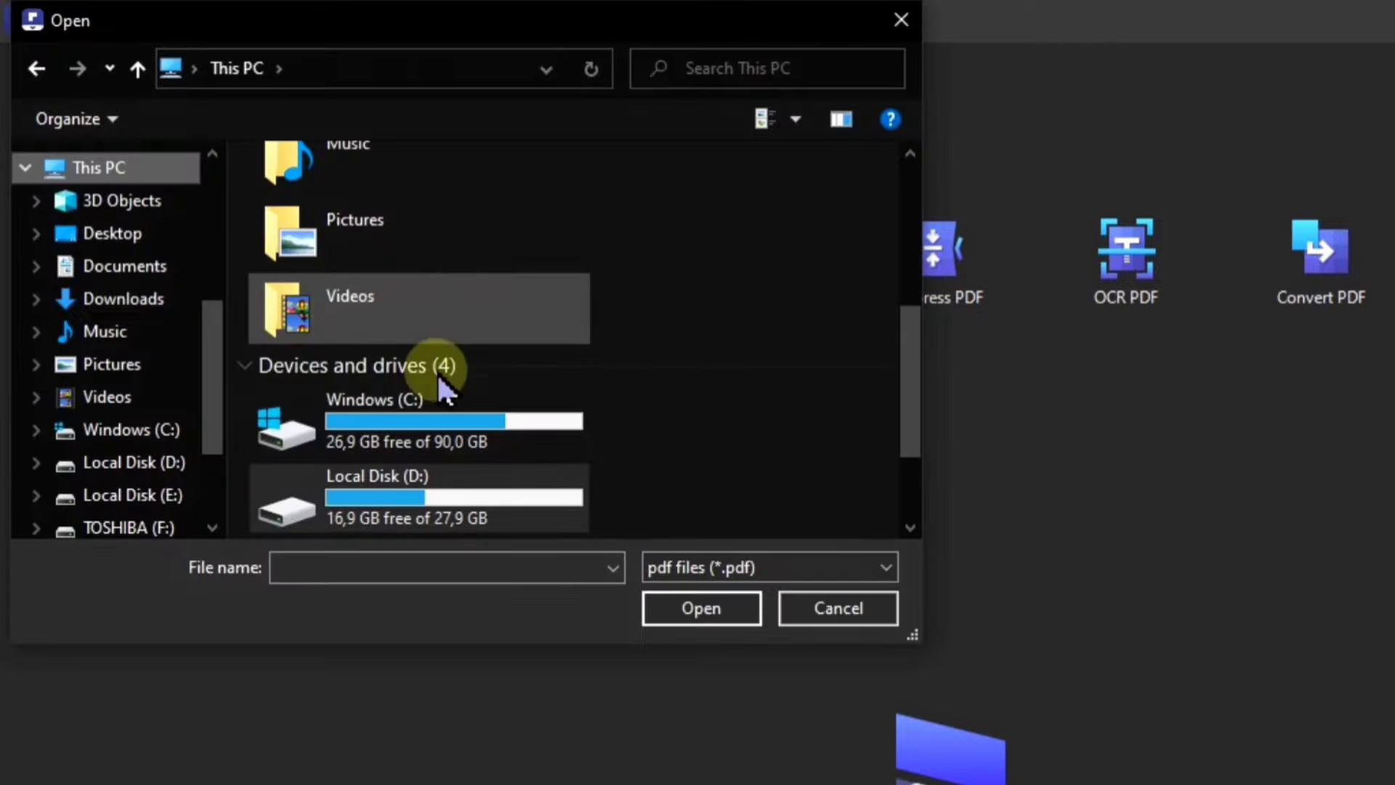
pyautogui.scroll(-2, 472, 348)
pyautogui.click(476, 342)
pyautogui.doubleClick(477, 343)
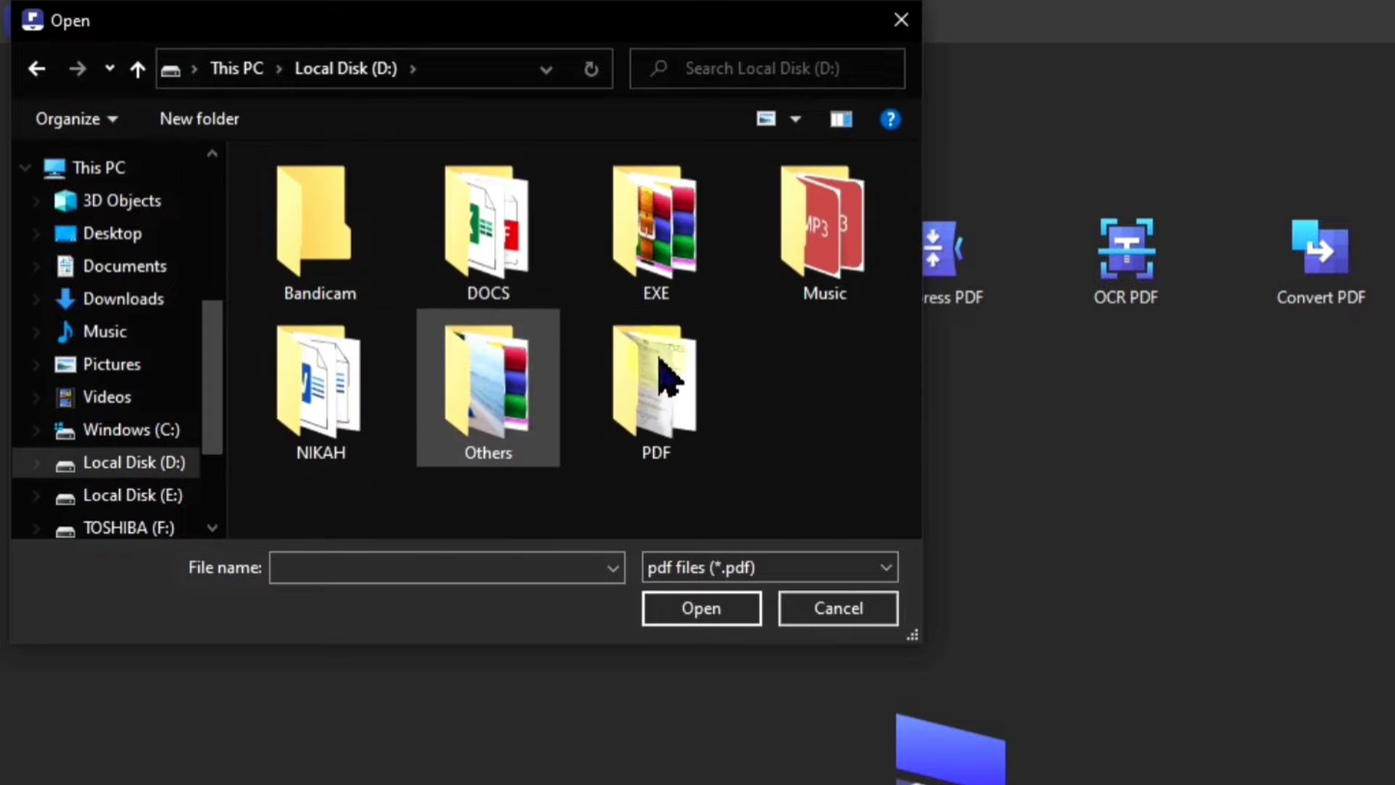
pyautogui.click(802, 378)
pyautogui.doubleClick(672, 377)
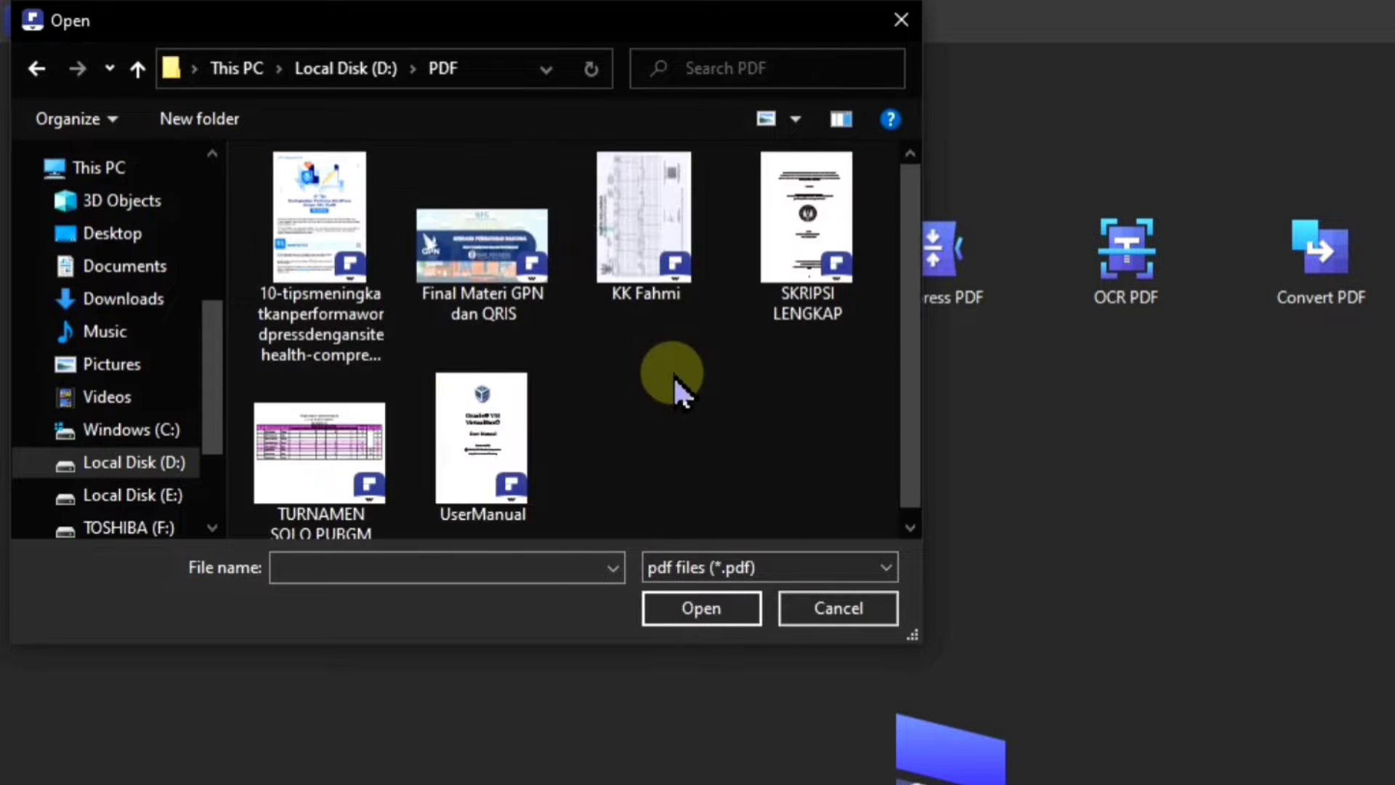
pyautogui.doubleClick(795, 280)
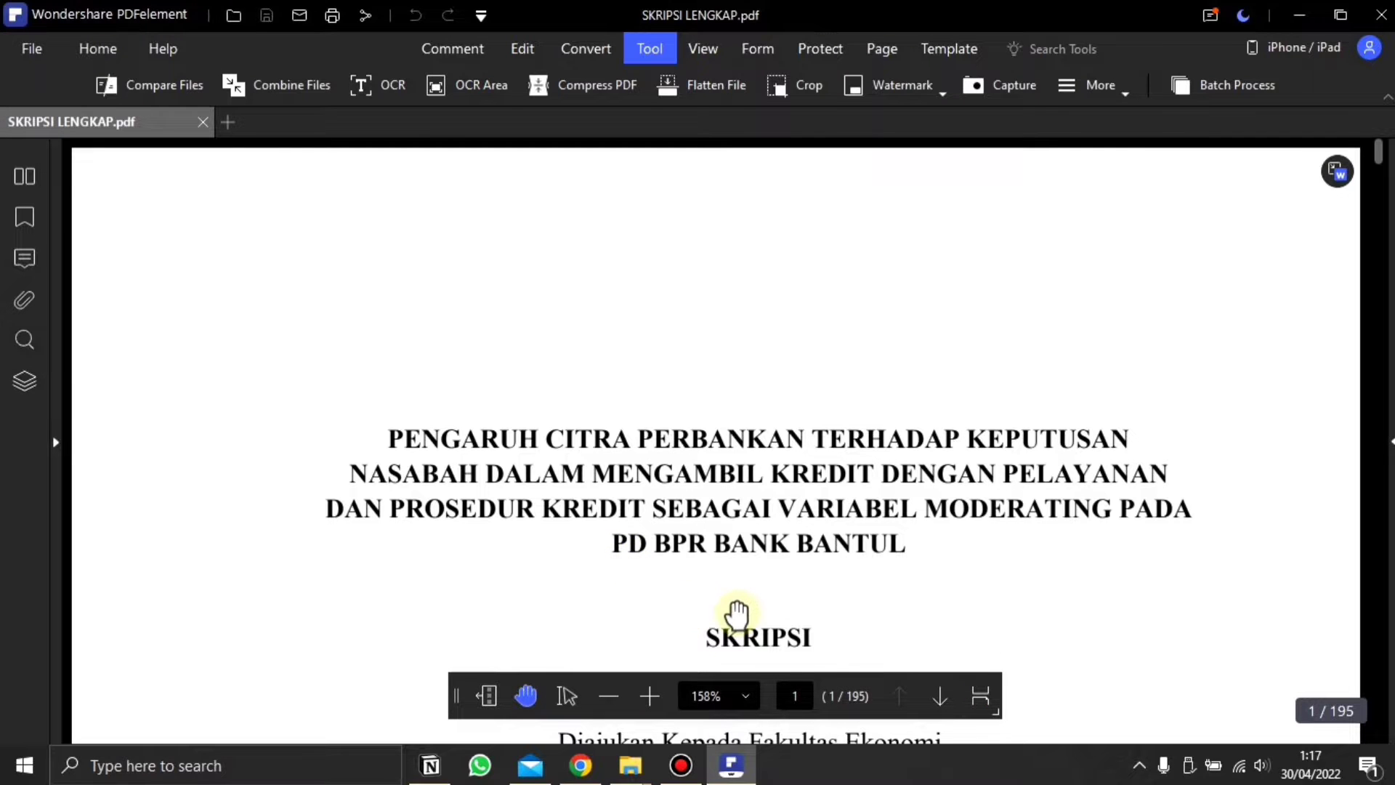
# - Switch to File Explorer and open the UserManual PDF from the PDF folder on Local Disk (D:)
pyautogui.moveTo(631, 771)
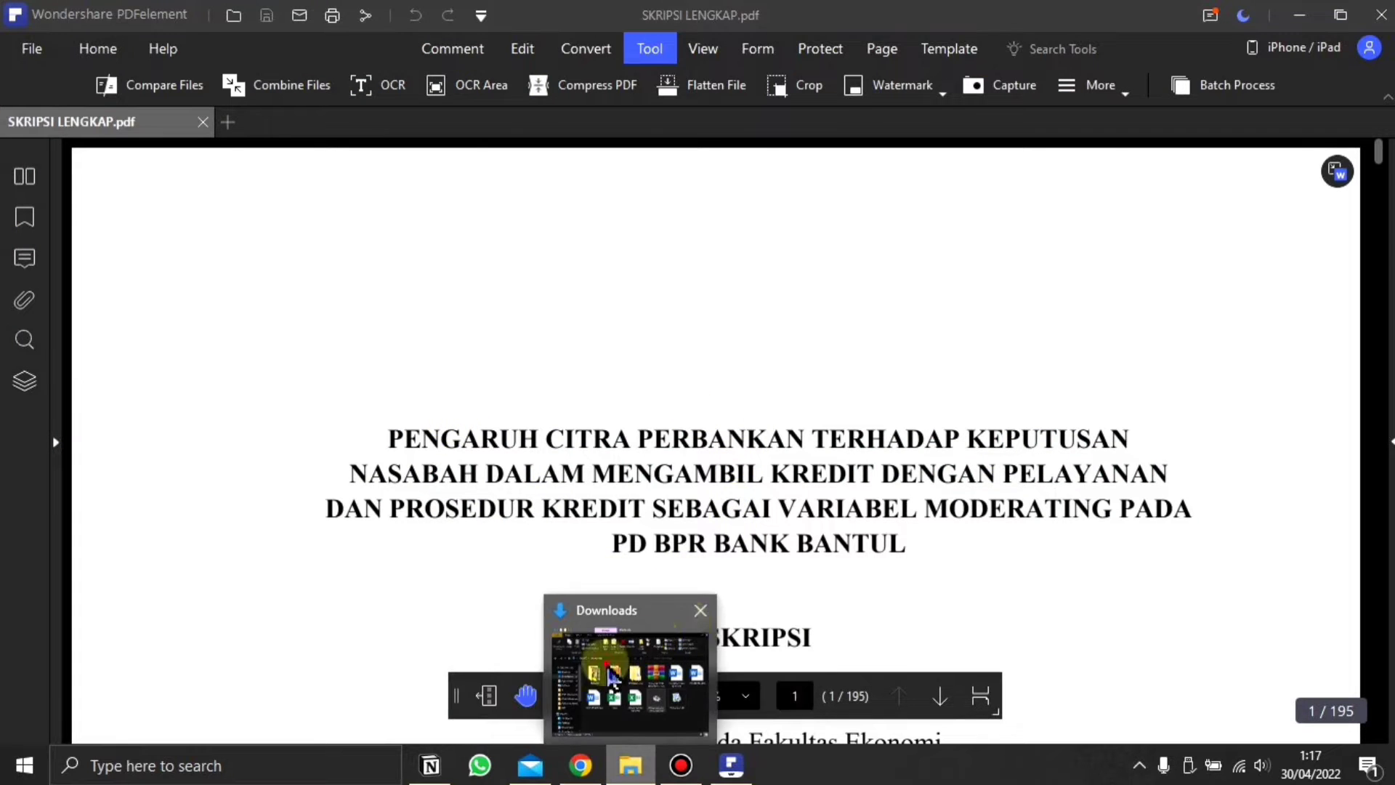
pyautogui.click(591, 661)
pyautogui.click(397, 482)
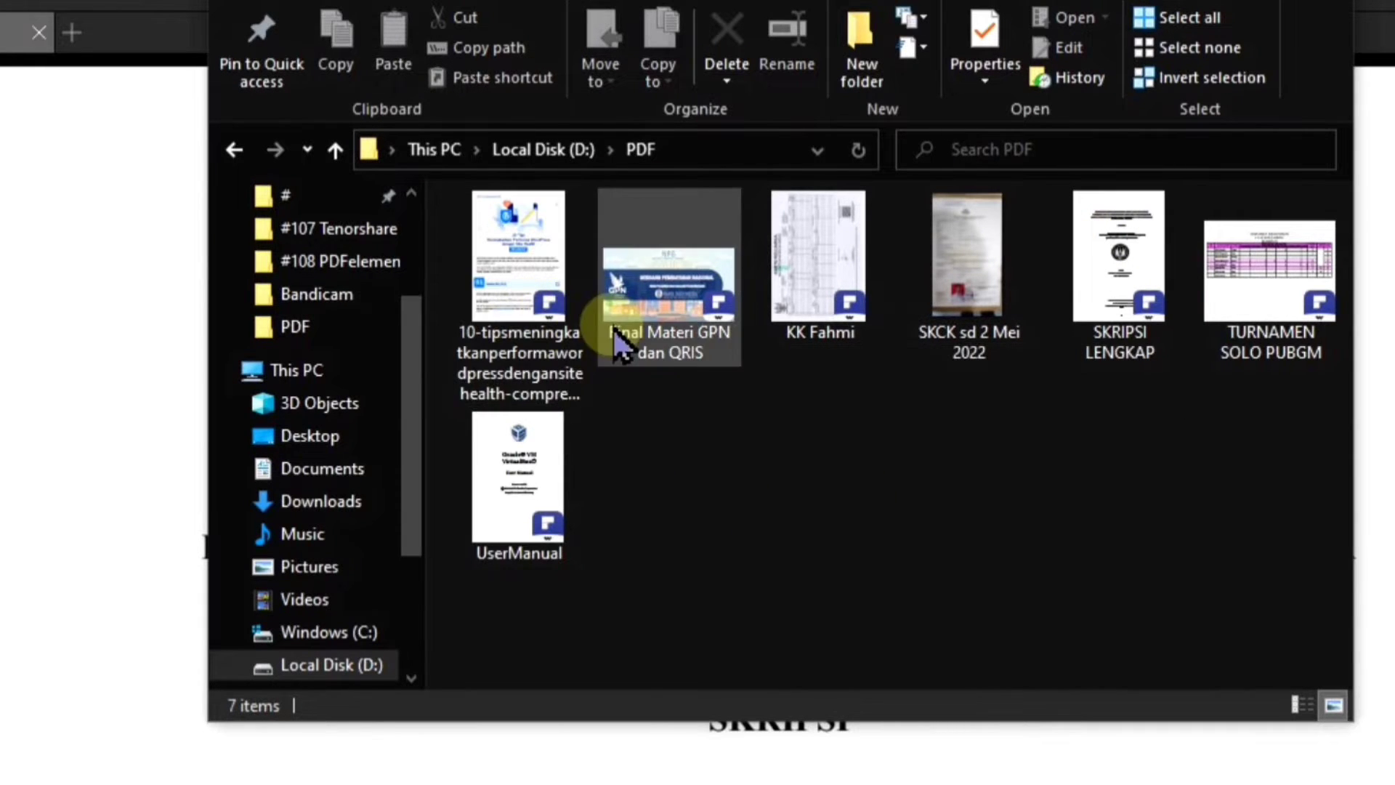
pyautogui.click(539, 493)
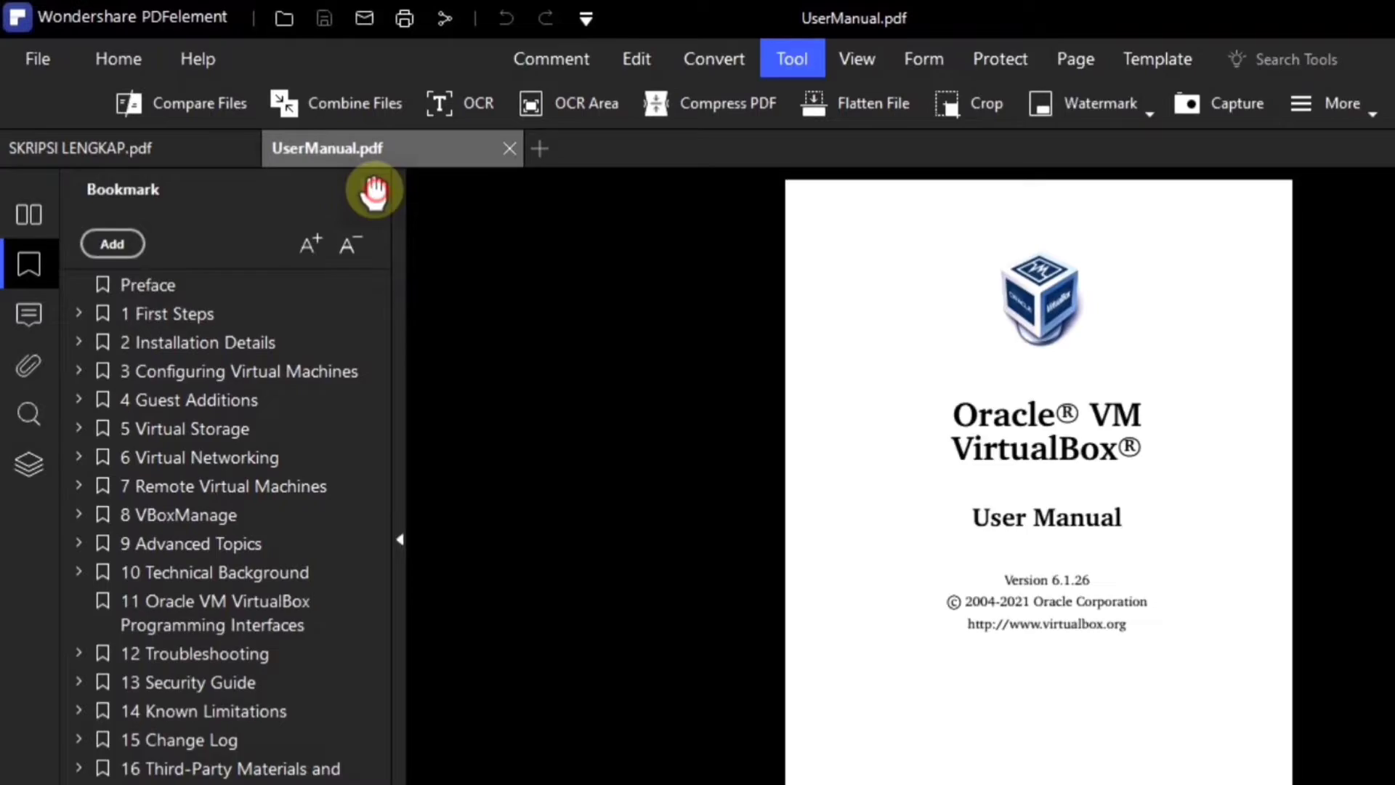
# - Return to SKRIPSI LENGKAP.pdf and open Final Materi GPN dan QRIS.pdf as an additional document
pyautogui.click(304, 155)
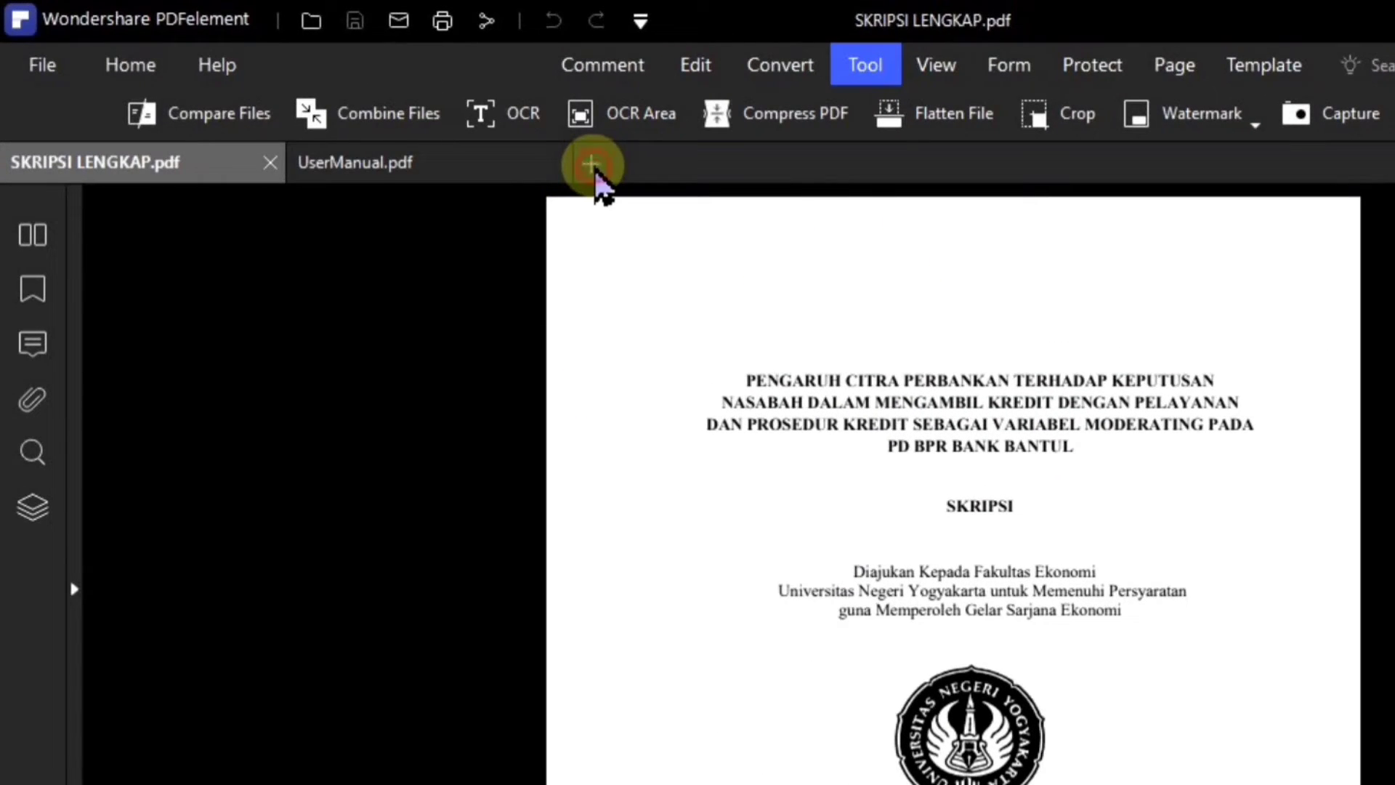
pyautogui.click(594, 186)
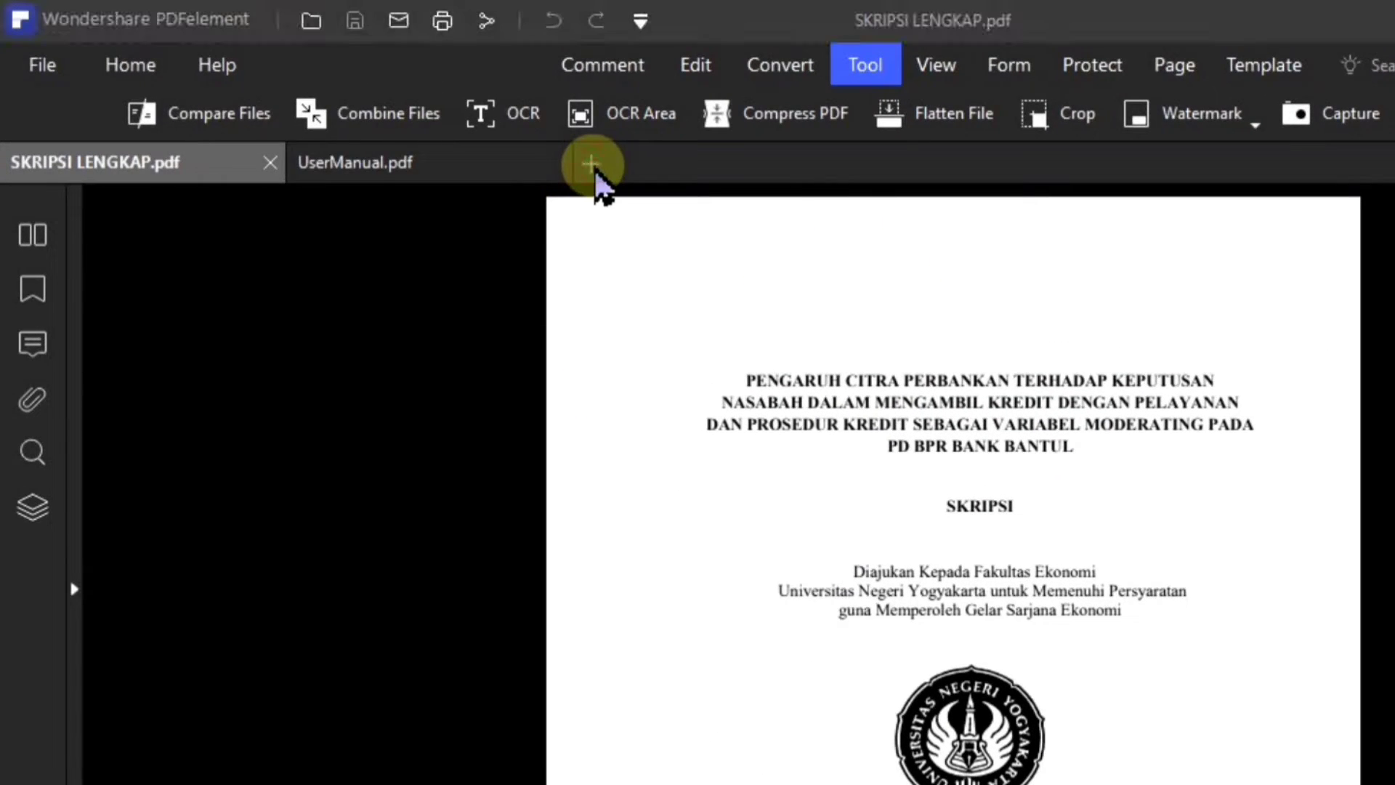
pyautogui.click(491, 267)
pyautogui.doubleClick(487, 268)
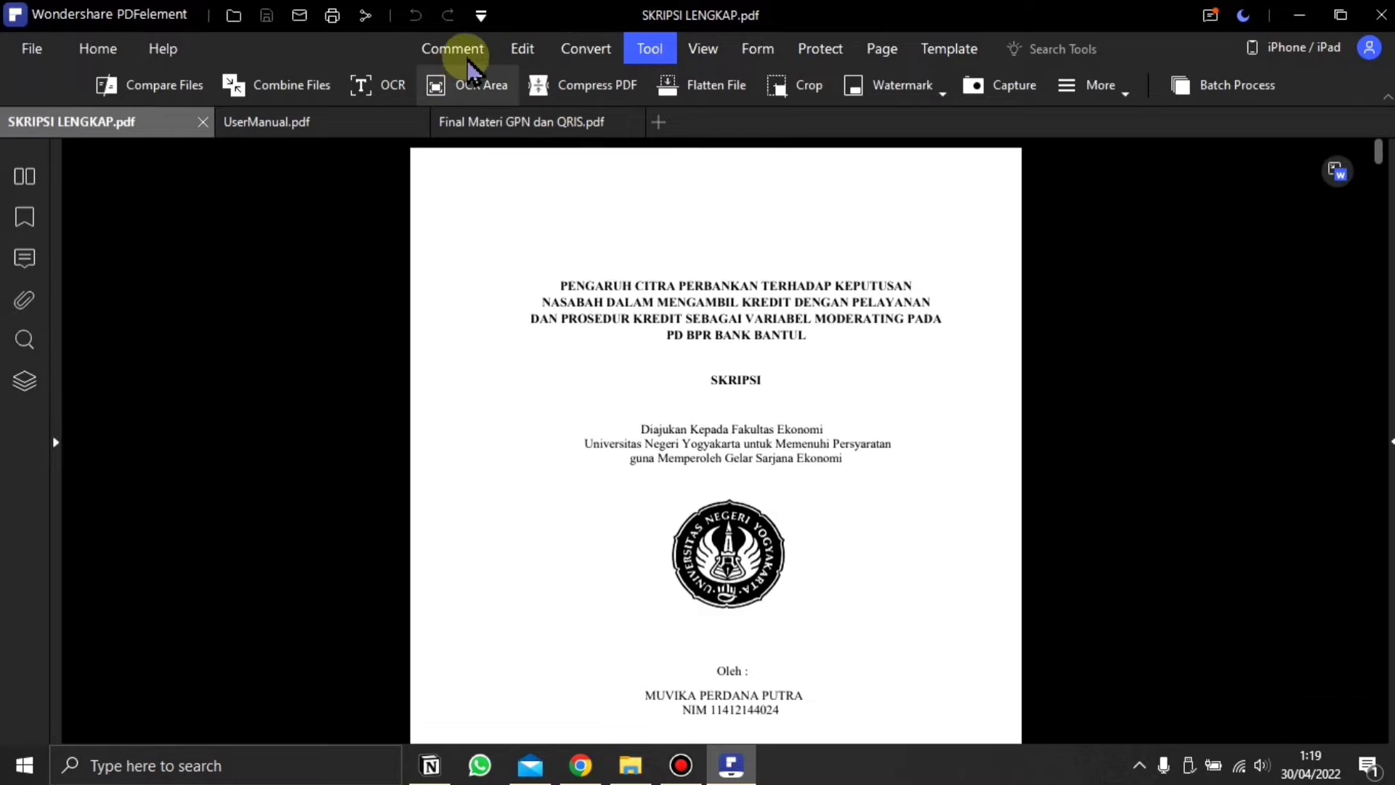
# - Highlight the first line of the thesis title on the cover page, trying several highlight colours and ending with yellow
pyautogui.click(462, 52)
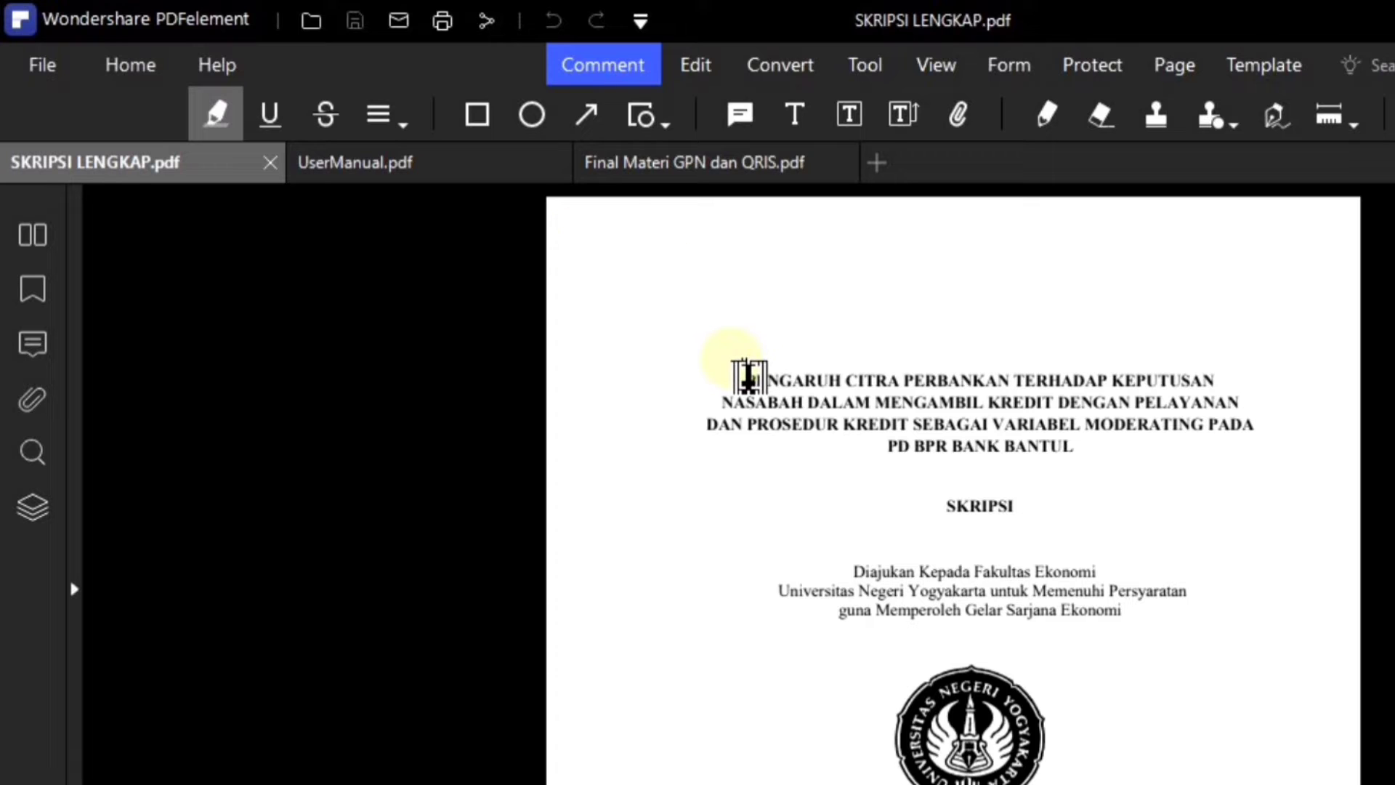
pyautogui.moveTo(934, 390); pyautogui.dragTo(1209, 401)
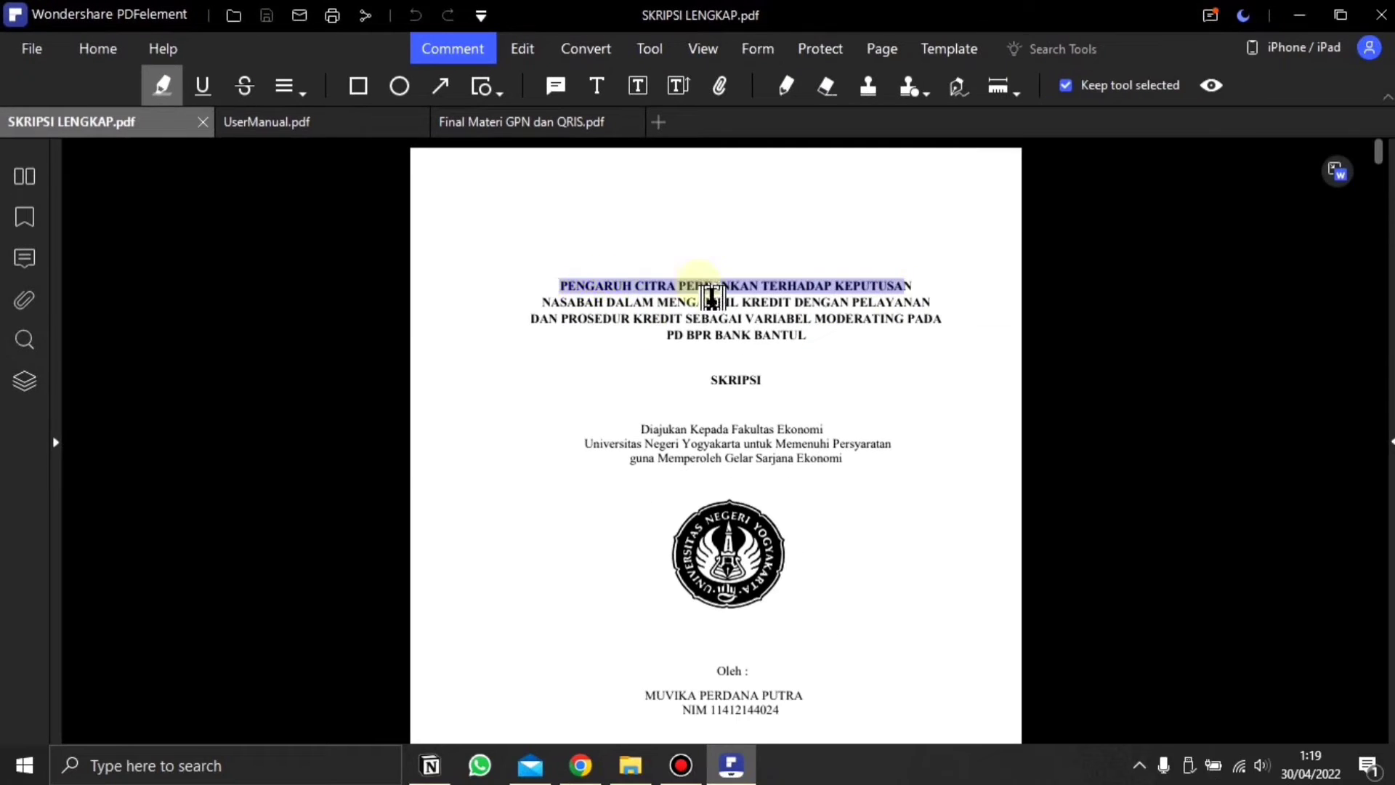
pyautogui.moveTo(712, 296); pyautogui.dragTo(714, 298)
pyautogui.click(963, 254)
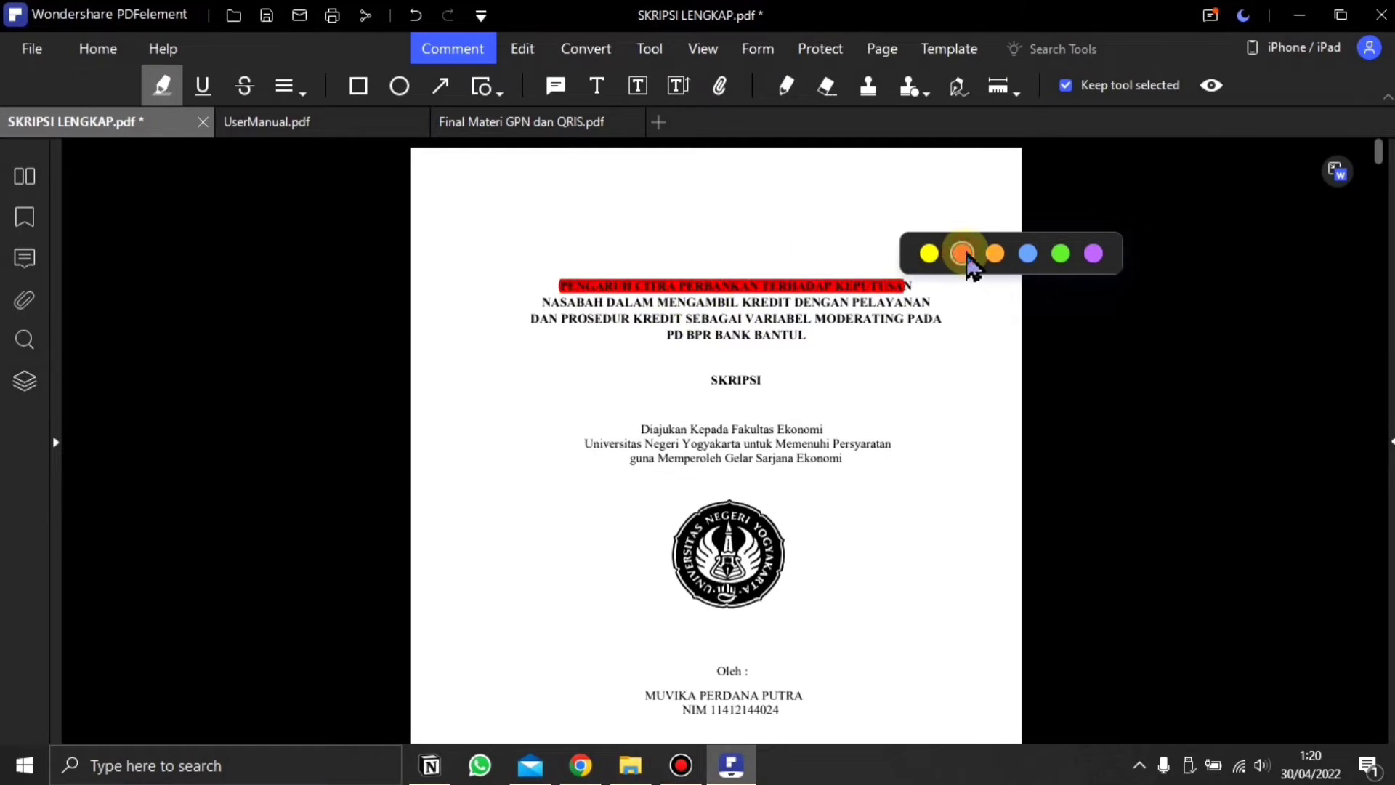
pyautogui.click(995, 254)
pyautogui.click(1027, 254)
pyautogui.click(1061, 253)
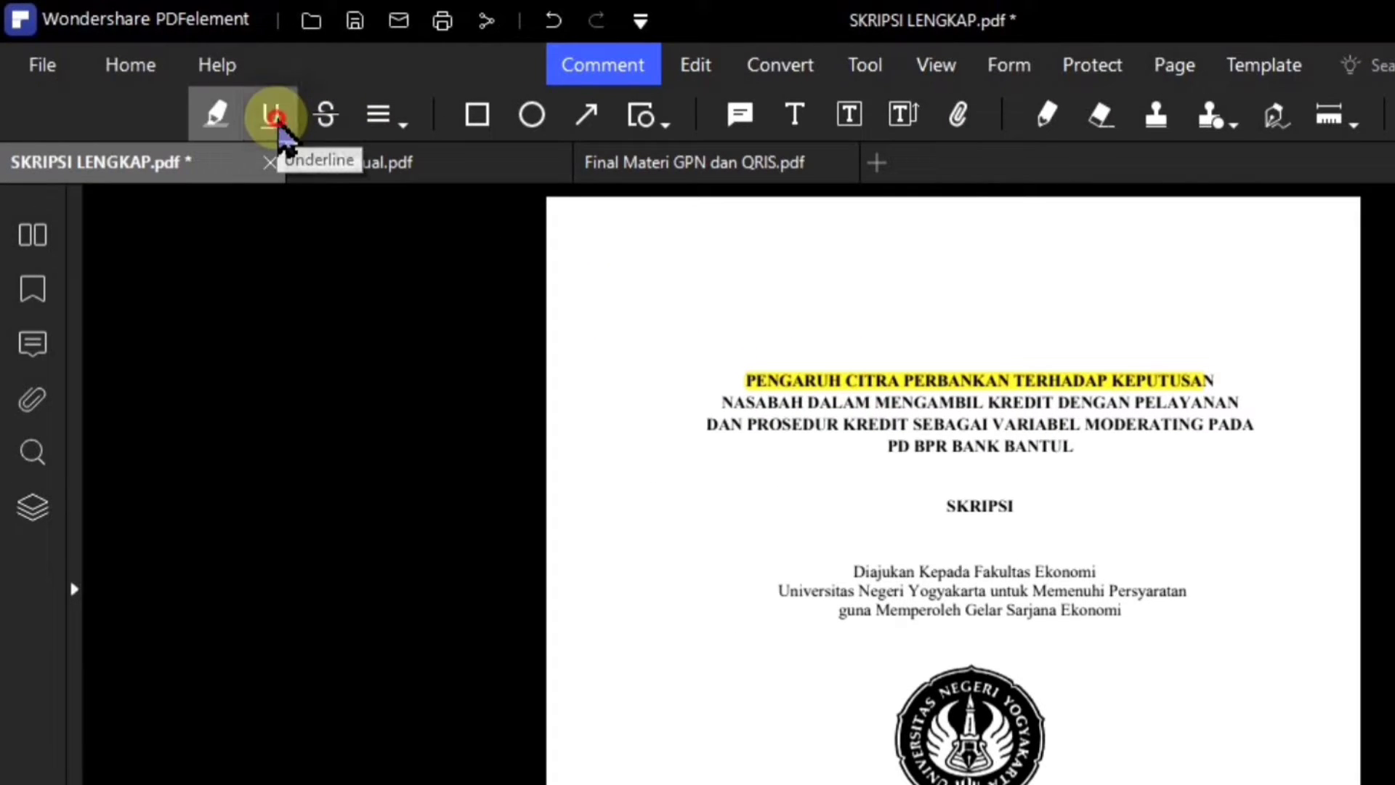
# - Underline the word SKRIPSI and strike through the line "Diajukan Kepada Fakultas Ekonomi" on the cover page
pyautogui.click(273, 116)
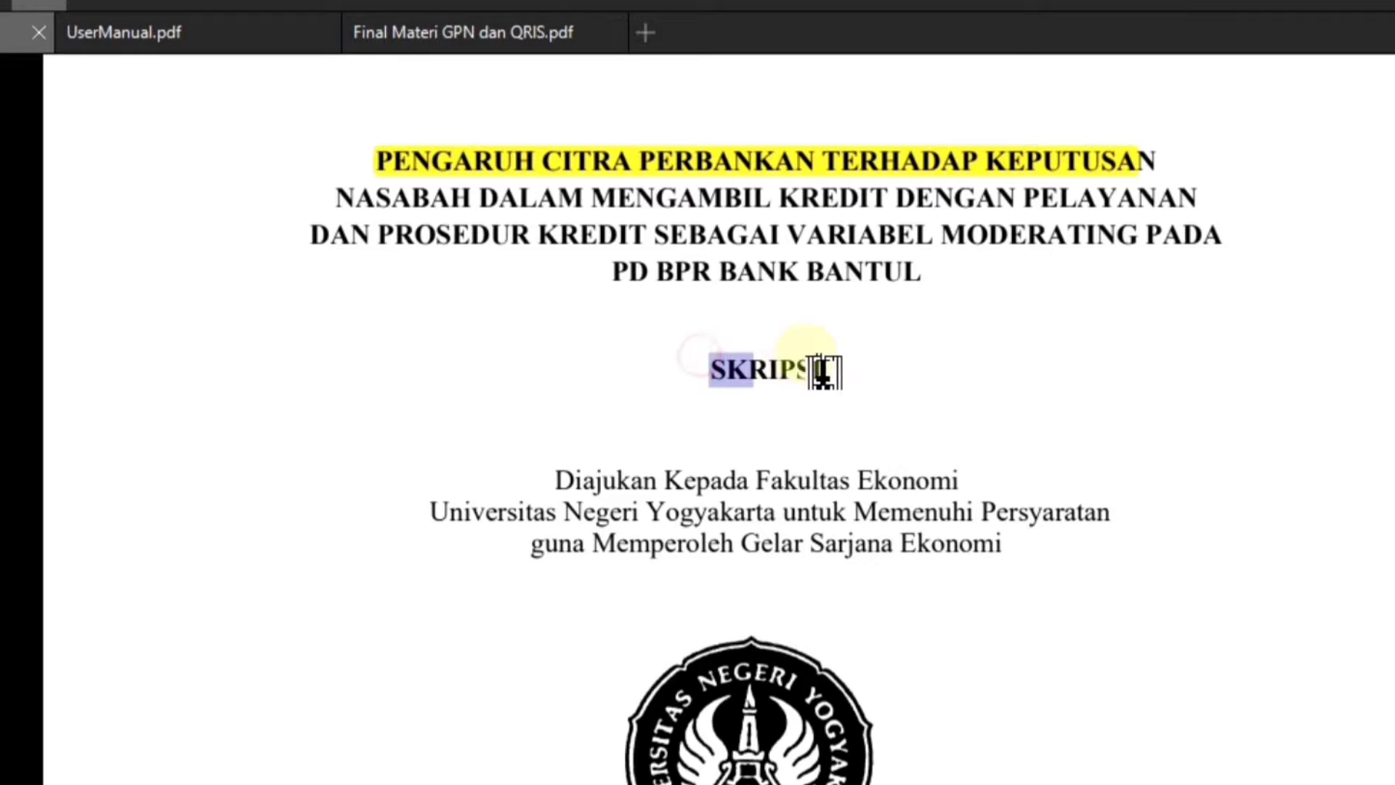
pyautogui.moveTo(798, 566); pyautogui.dragTo(782, 600)
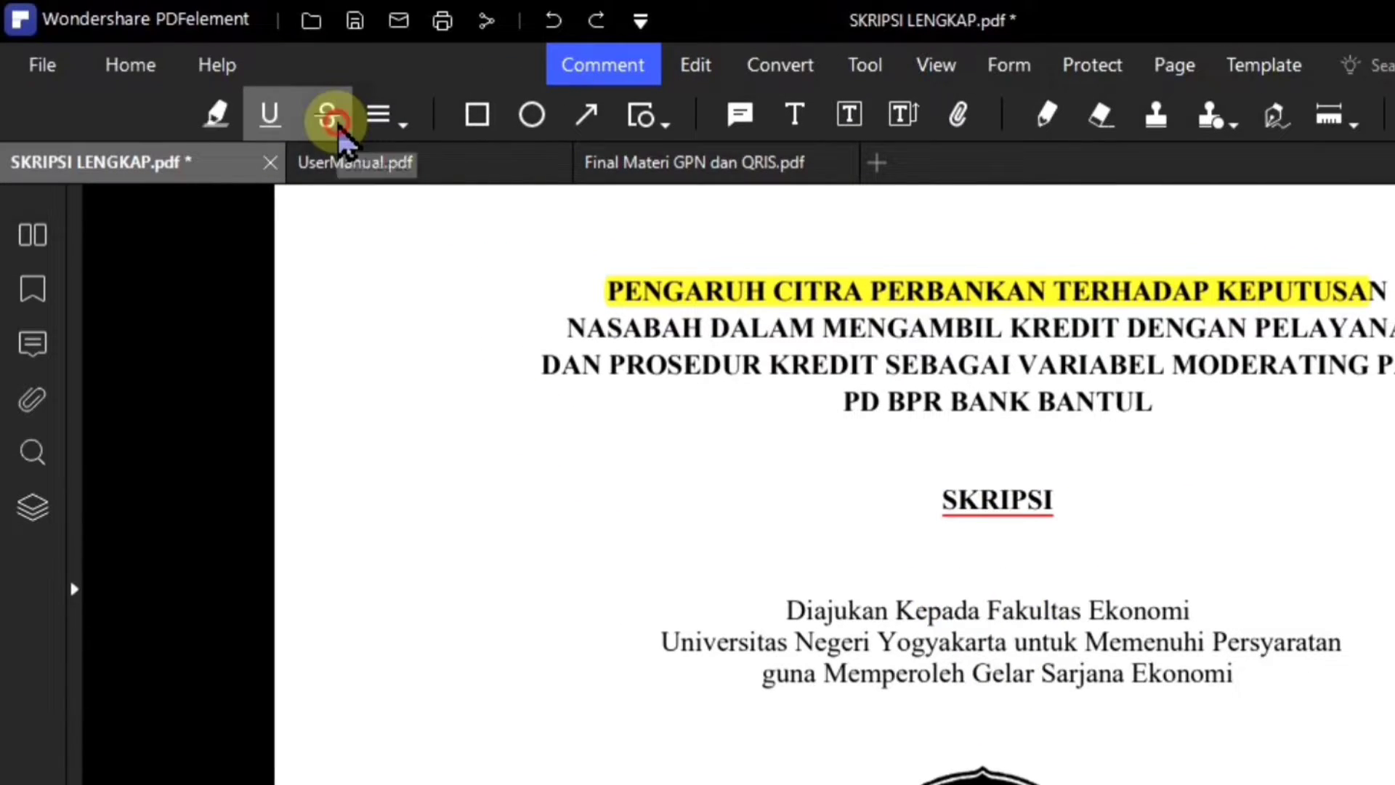
pyautogui.click(333, 120)
pyautogui.moveTo(787, 607); pyautogui.dragTo(1204, 618)
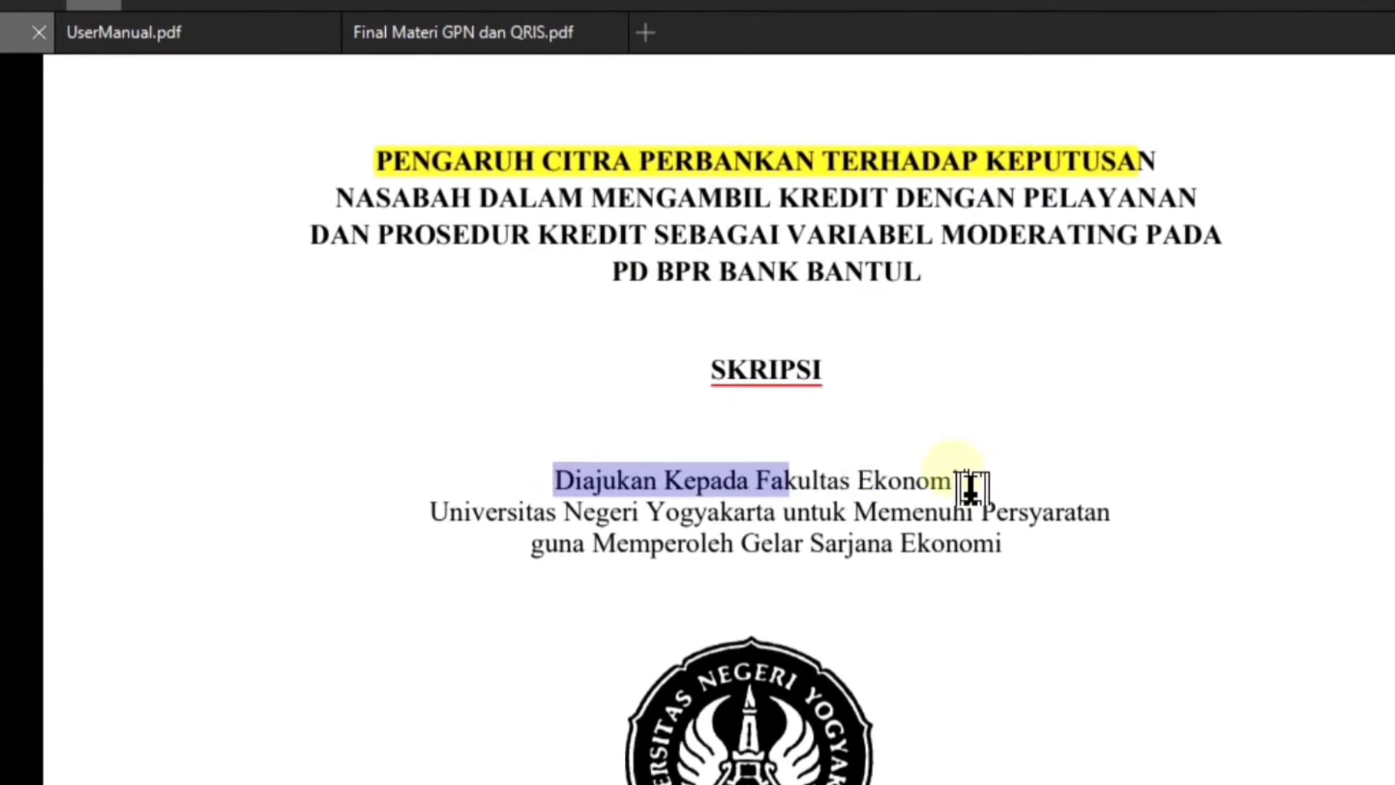
pyautogui.moveTo(971, 486); pyautogui.dragTo(966, 486)
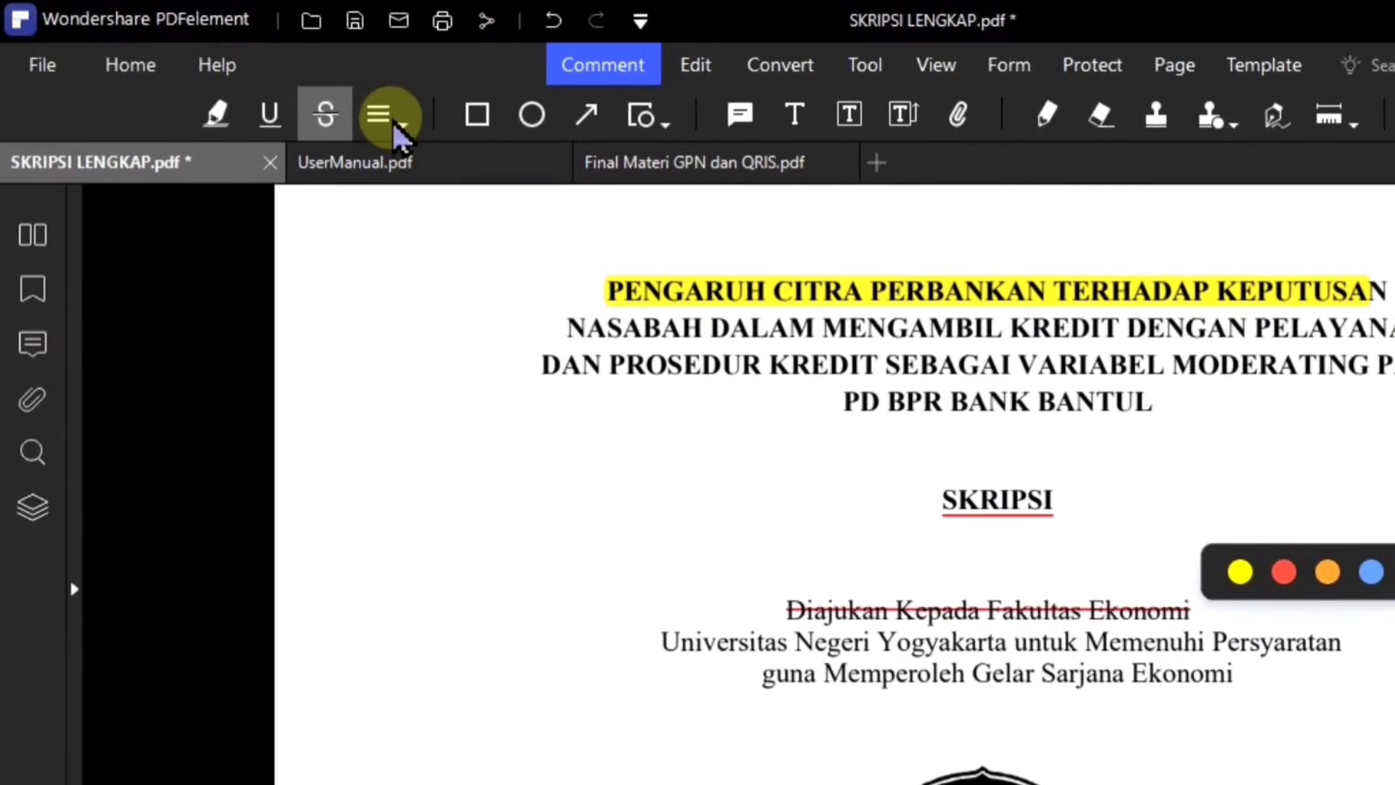
# - Add an area highlight over the left part of the lower title lines and squiggly underlines to the first two lines starting at "Diajukan Kepada"
pyautogui.click(381, 120)
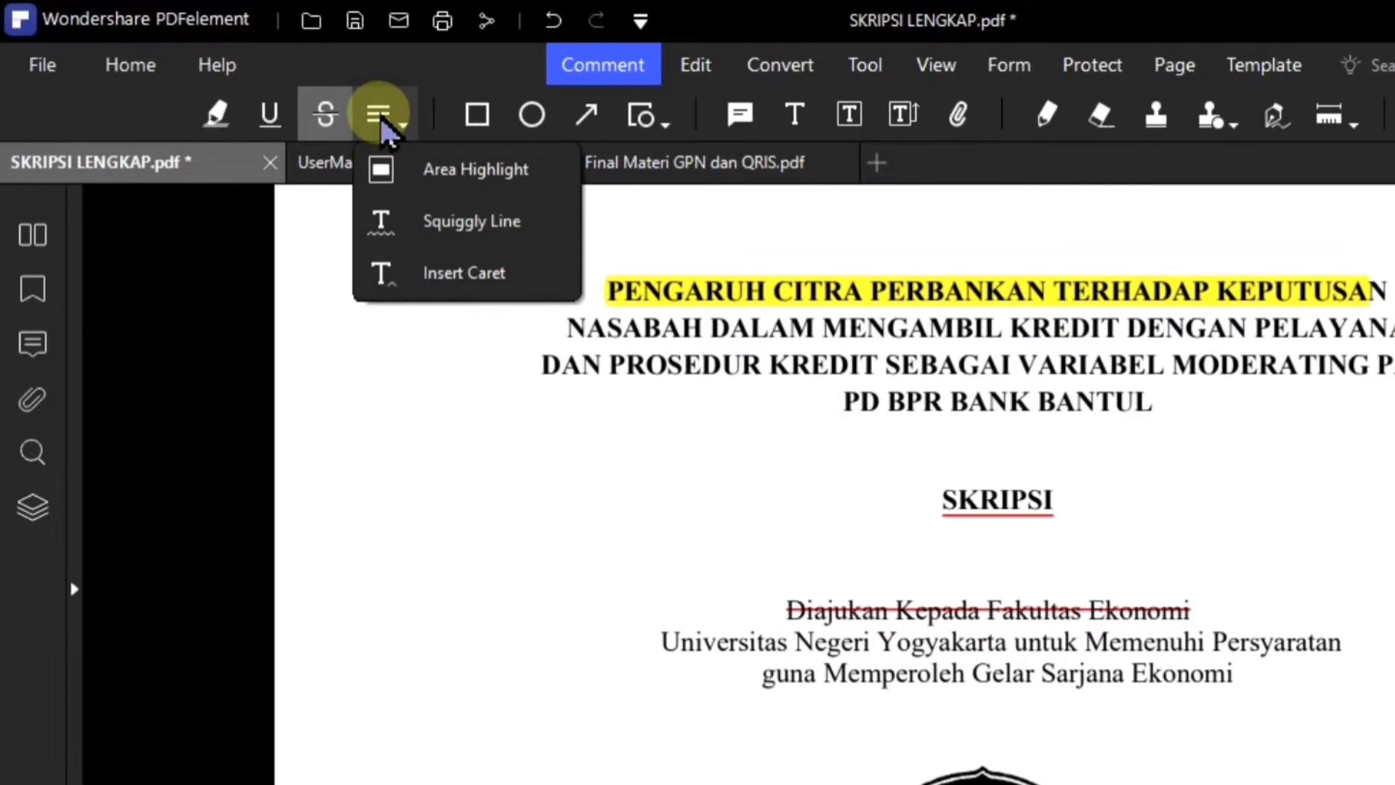
pyautogui.click(435, 185)
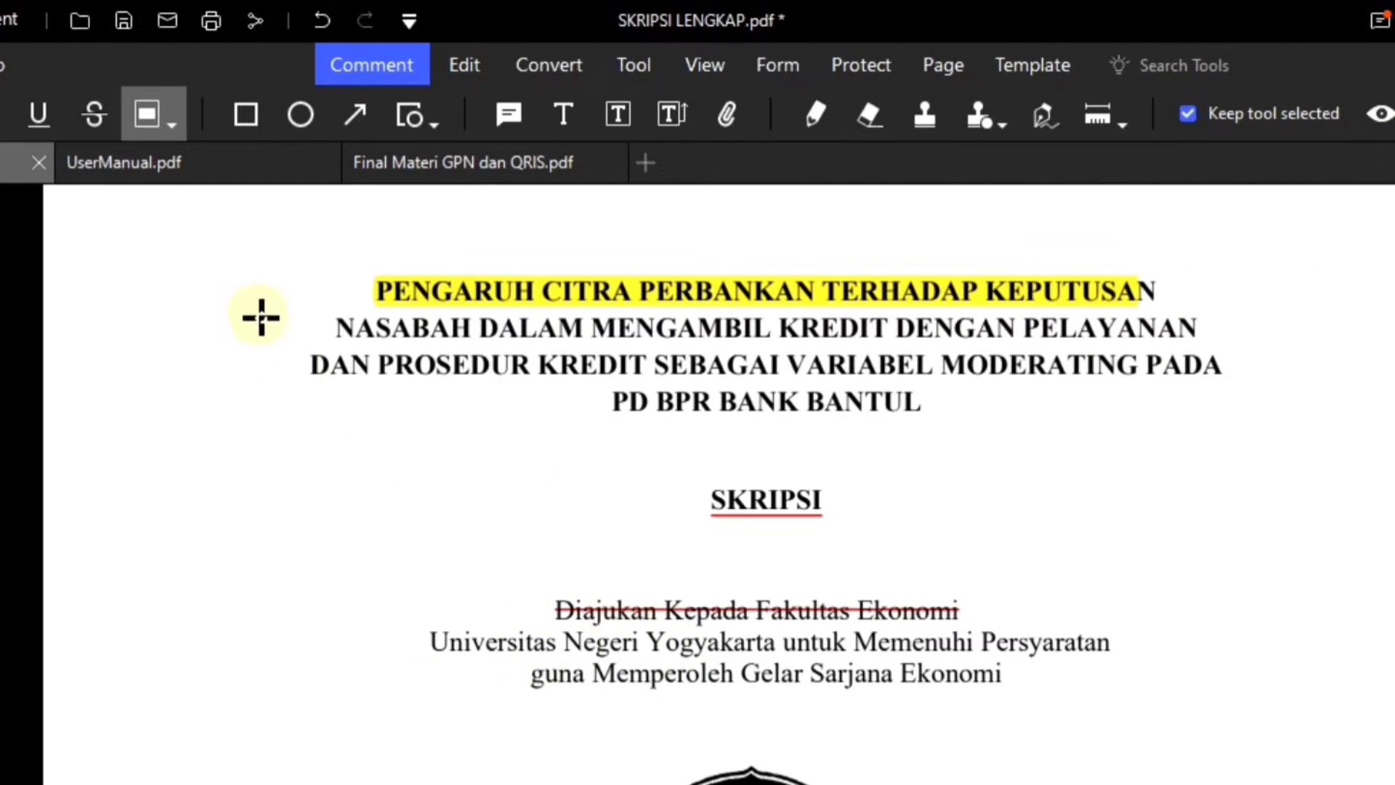
pyautogui.moveTo(503, 425); pyautogui.dragTo(684, 441)
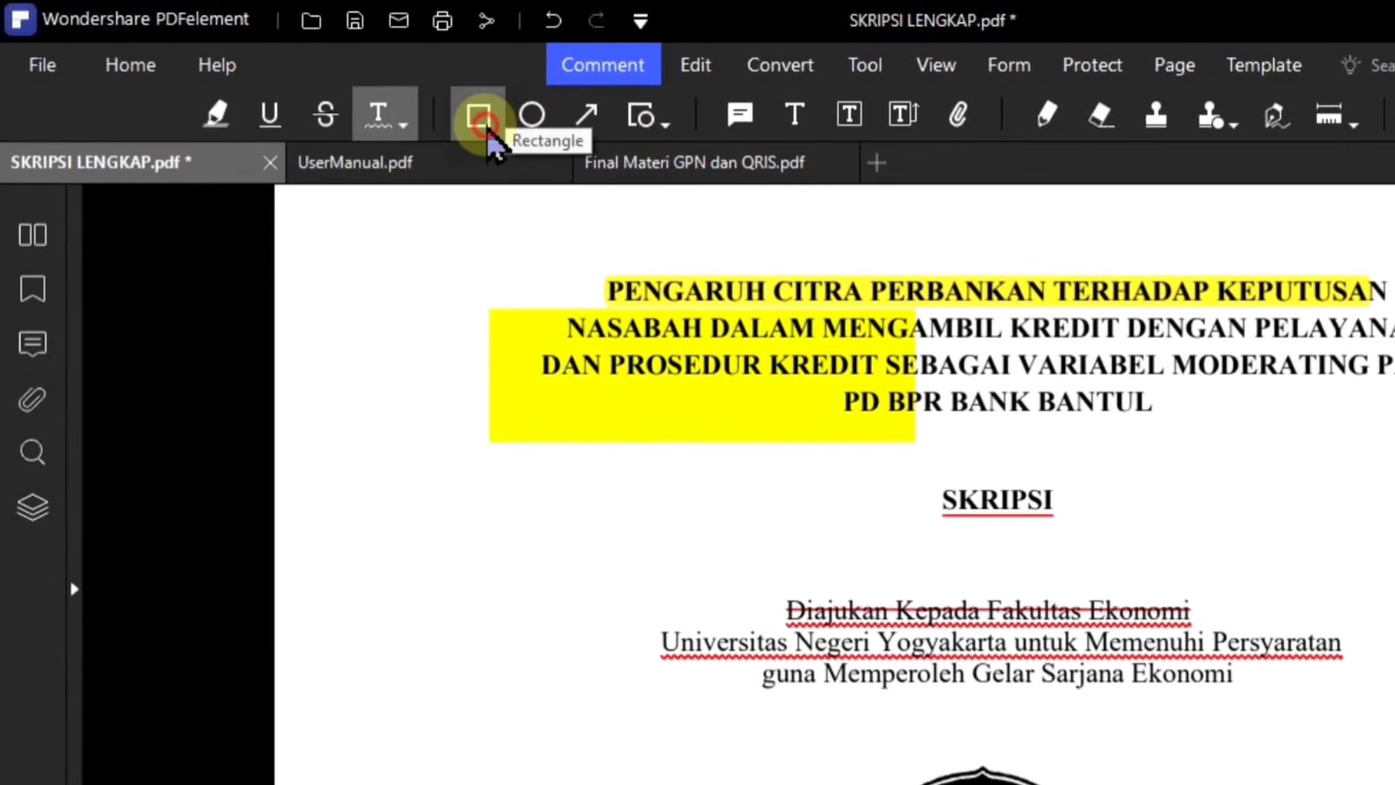
# - Draw a rectangle around the word SKRIPSI on the cover page and an ellipse in the blank area to its right
pyautogui.click(256, 125)
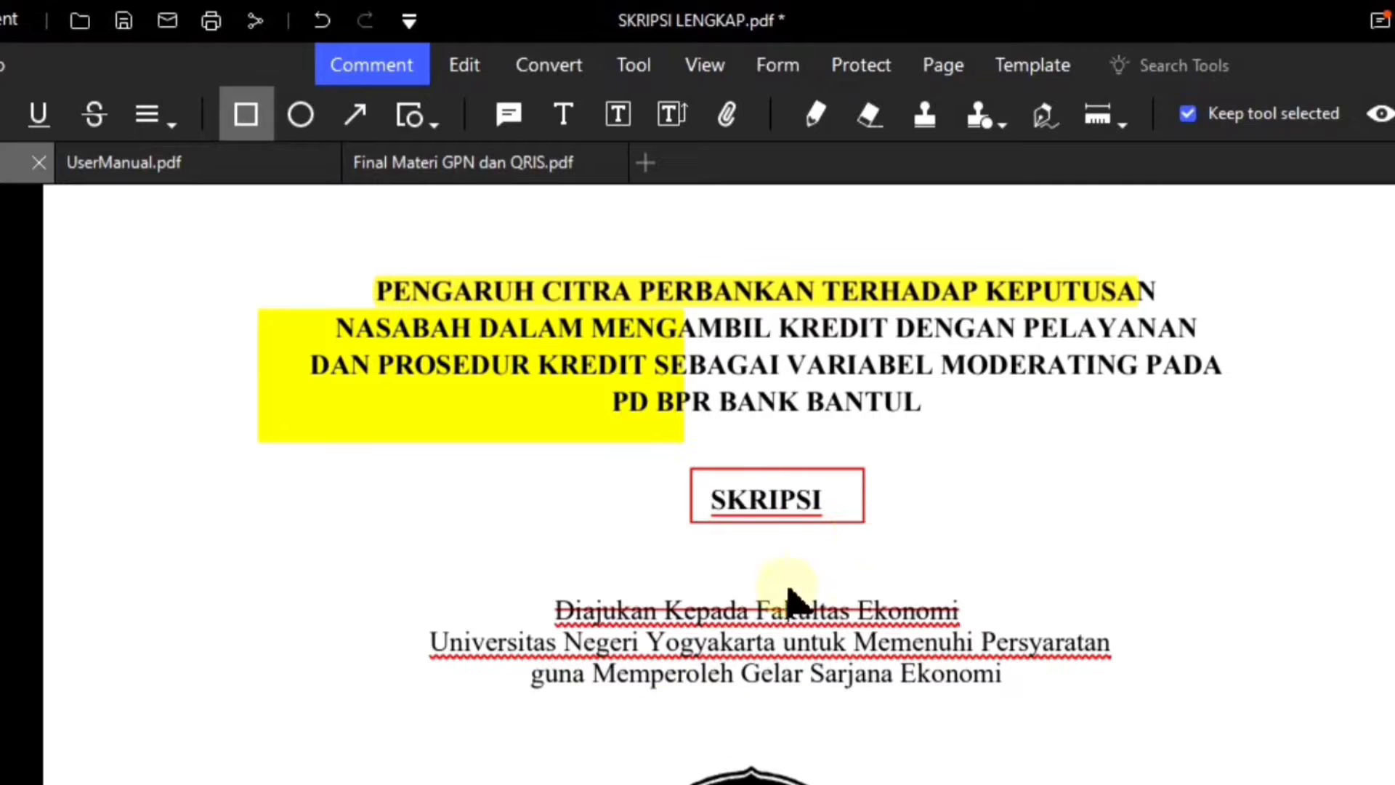
pyautogui.click(300, 118)
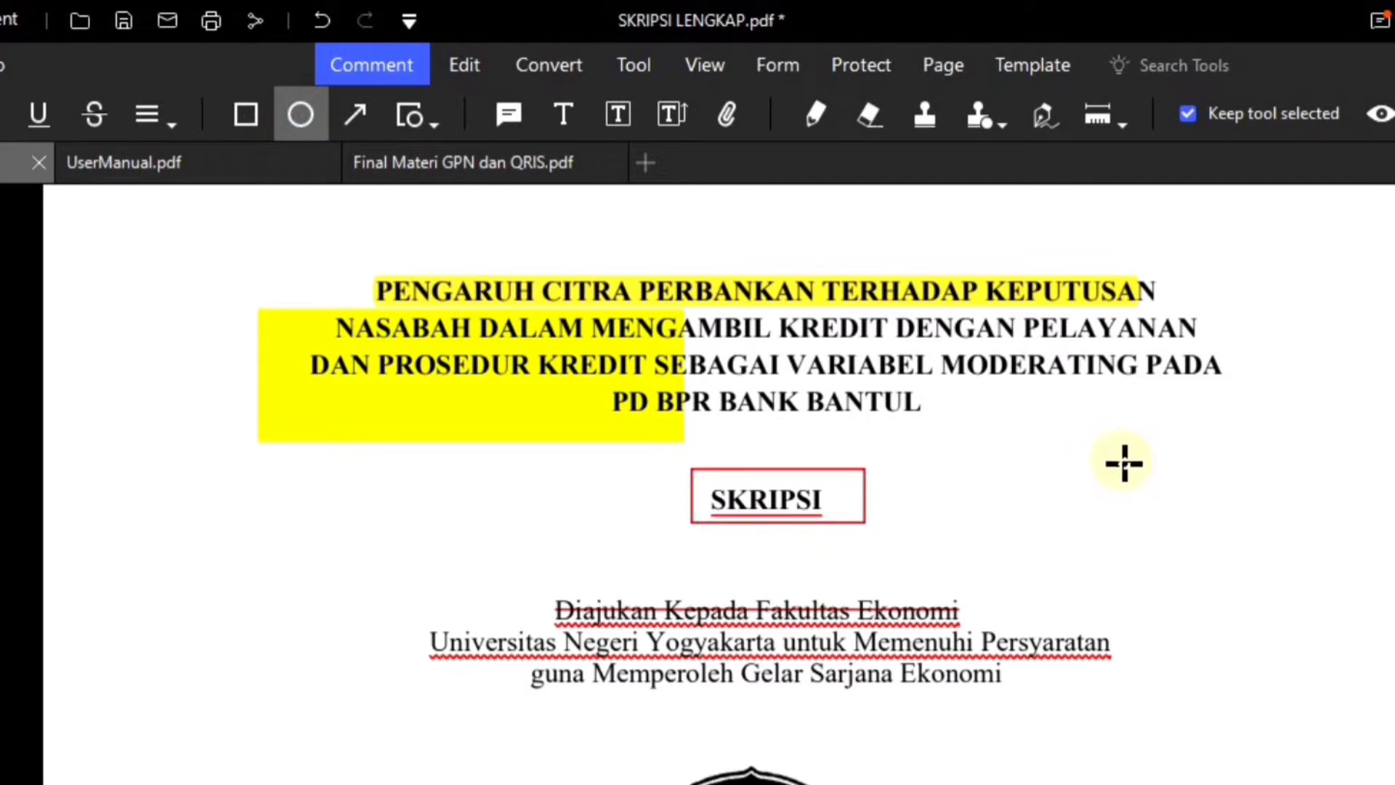
pyautogui.moveTo(1129, 441); pyautogui.dragTo(1268, 551)
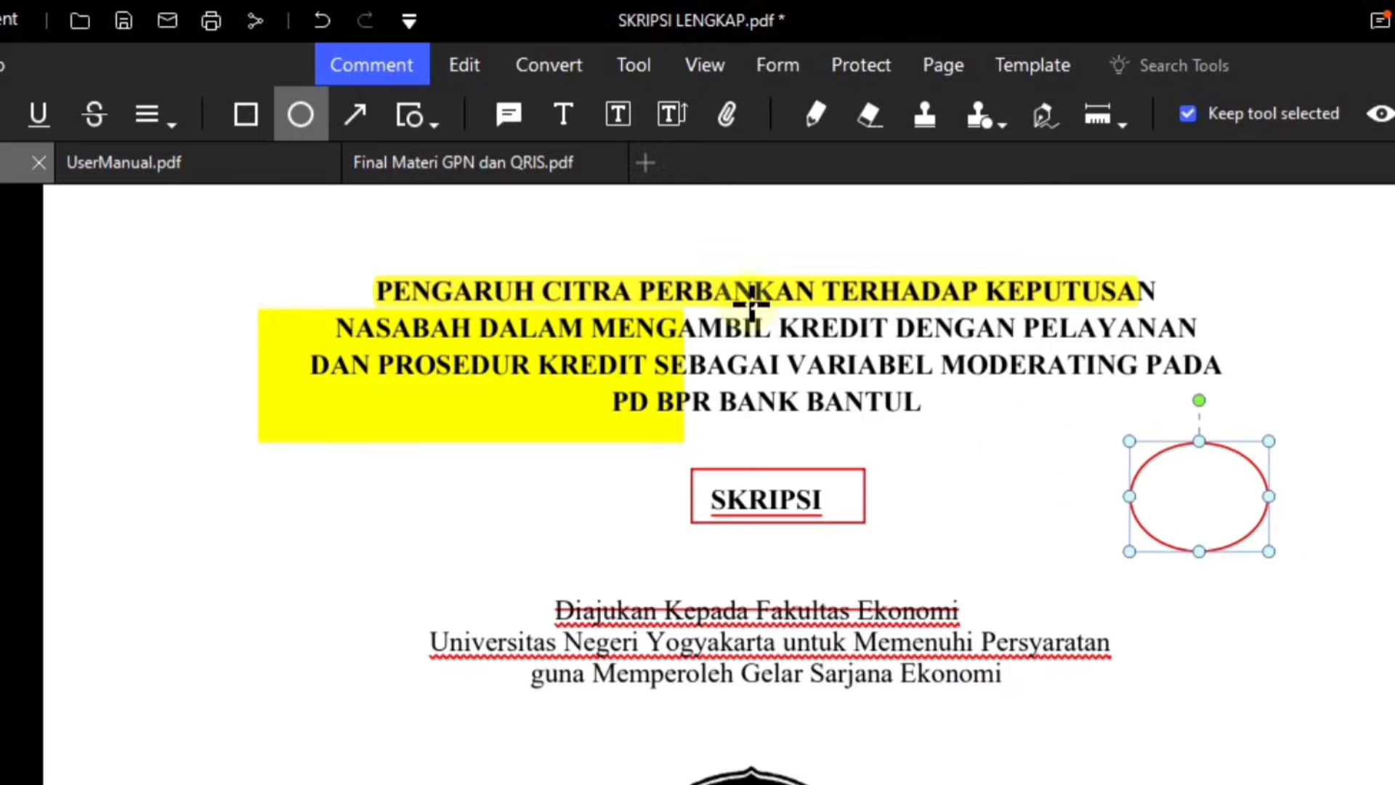
# - Draw an arrow pointing at the university logo and a straight line under "Oleh :" on the cover page
pyautogui.click(356, 124)
pyautogui.moveTo(411, 737); pyautogui.dragTo(597, 562)
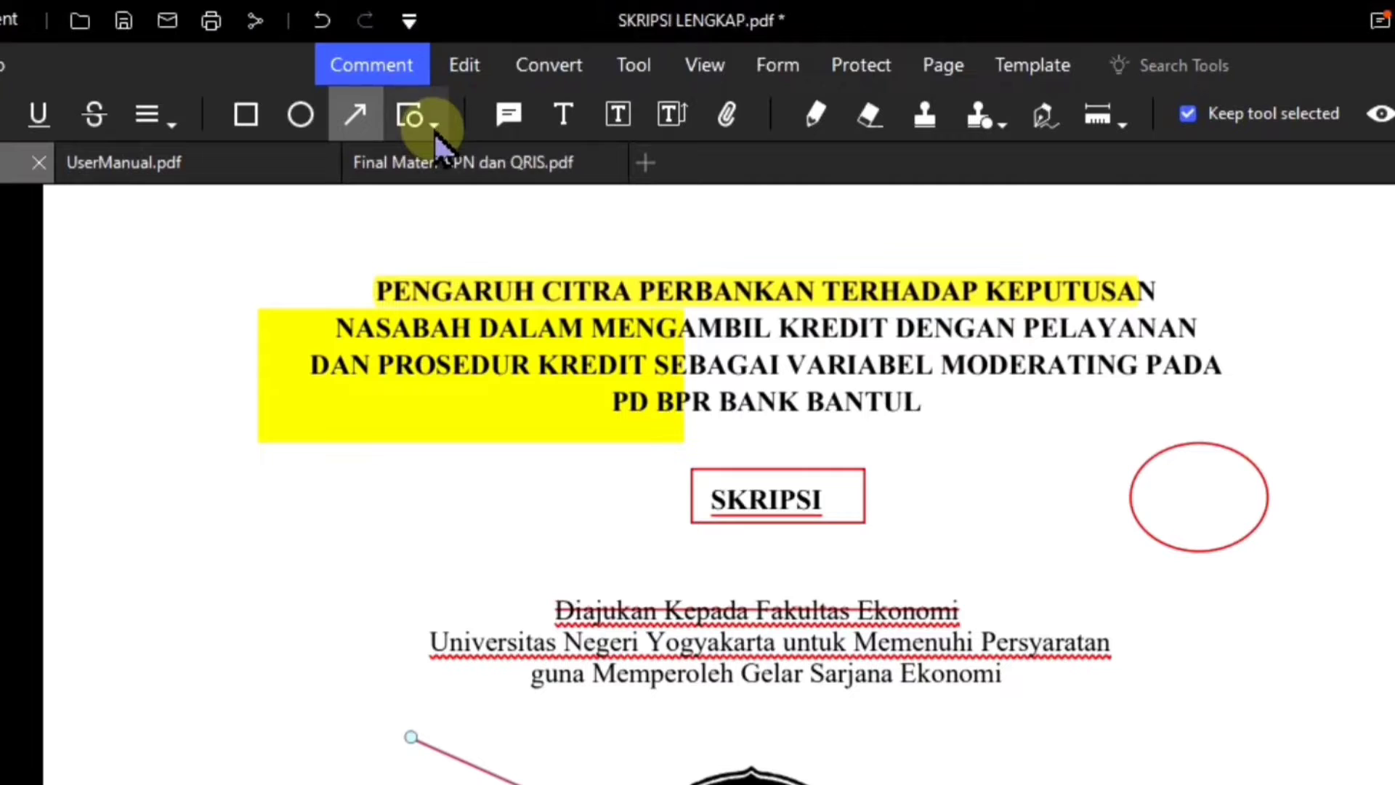
pyautogui.click(434, 122)
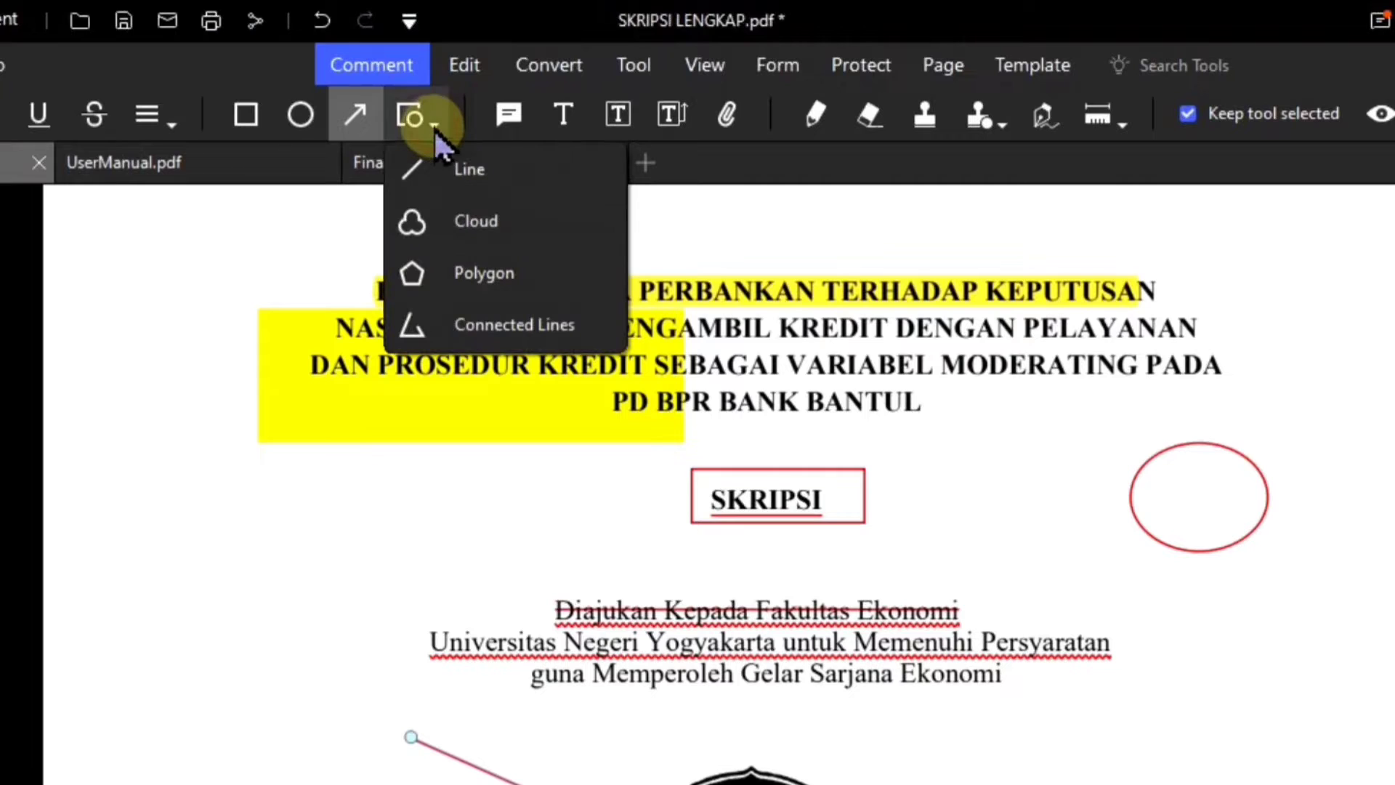
pyautogui.click(469, 178)
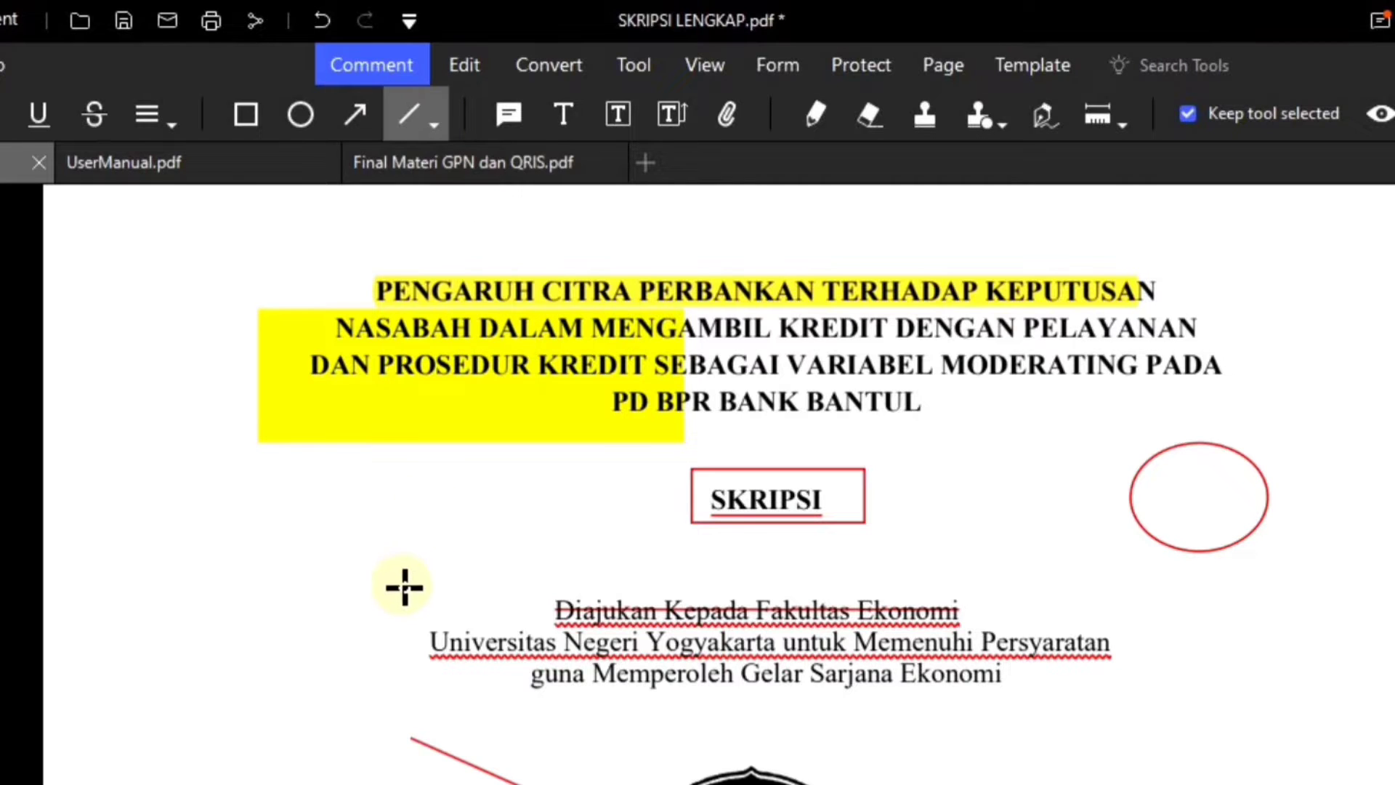
pyautogui.scroll(-5, 711, 611)
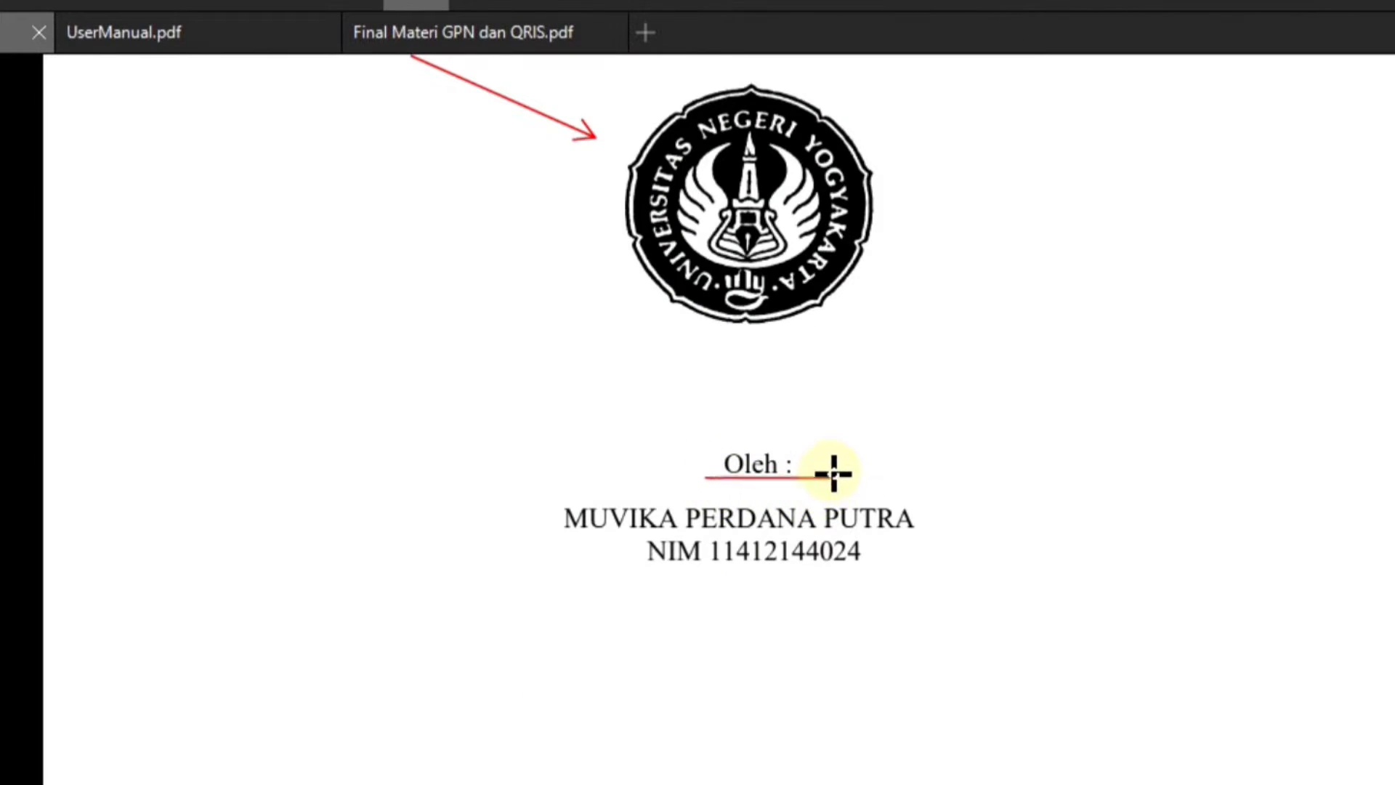
pyautogui.moveTo(834, 473); pyautogui.dragTo(832, 471)
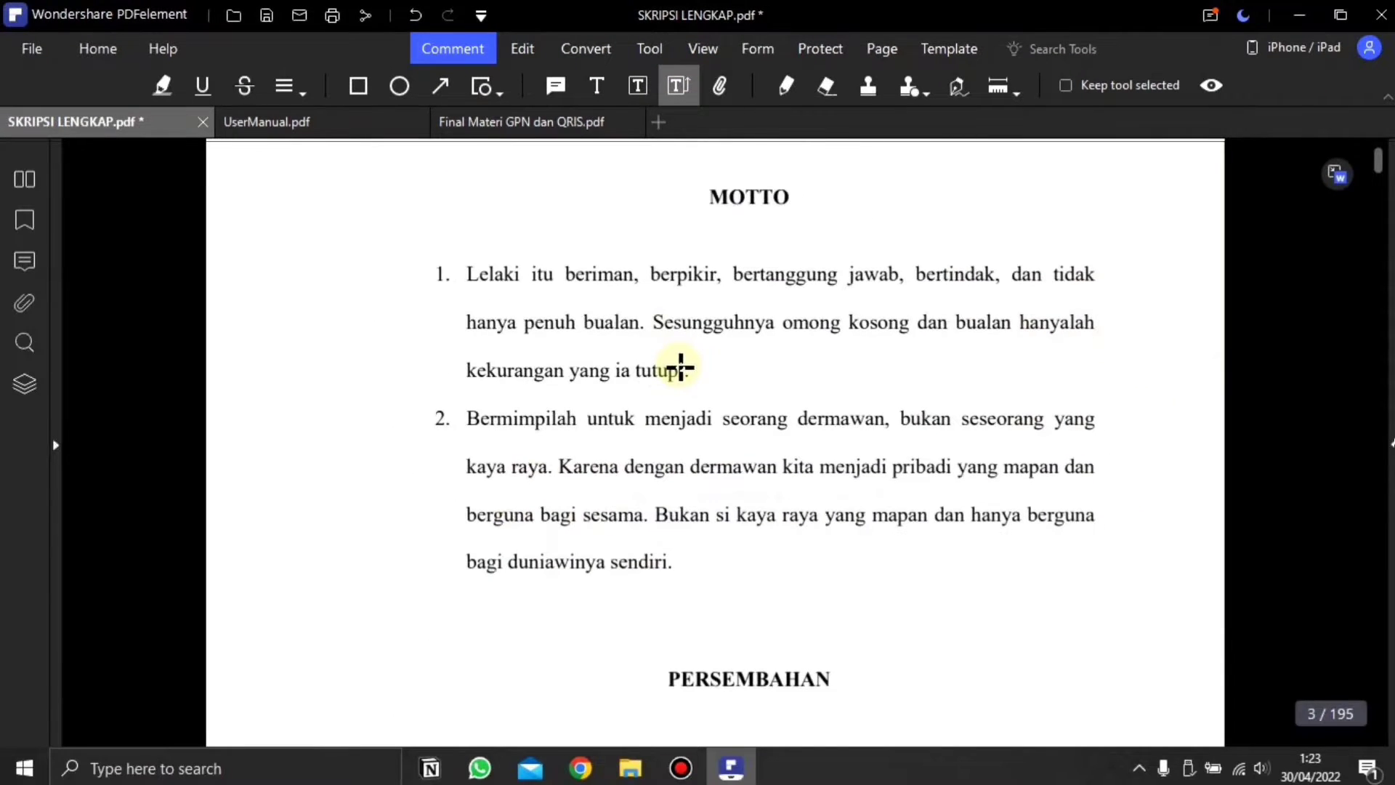
# - Add a callout reading "Motto adalah badslc" above and to the right of the MOTTO heading on page 3, with its arrow tip beside the heading
pyautogui.scroll(2, 681, 368)
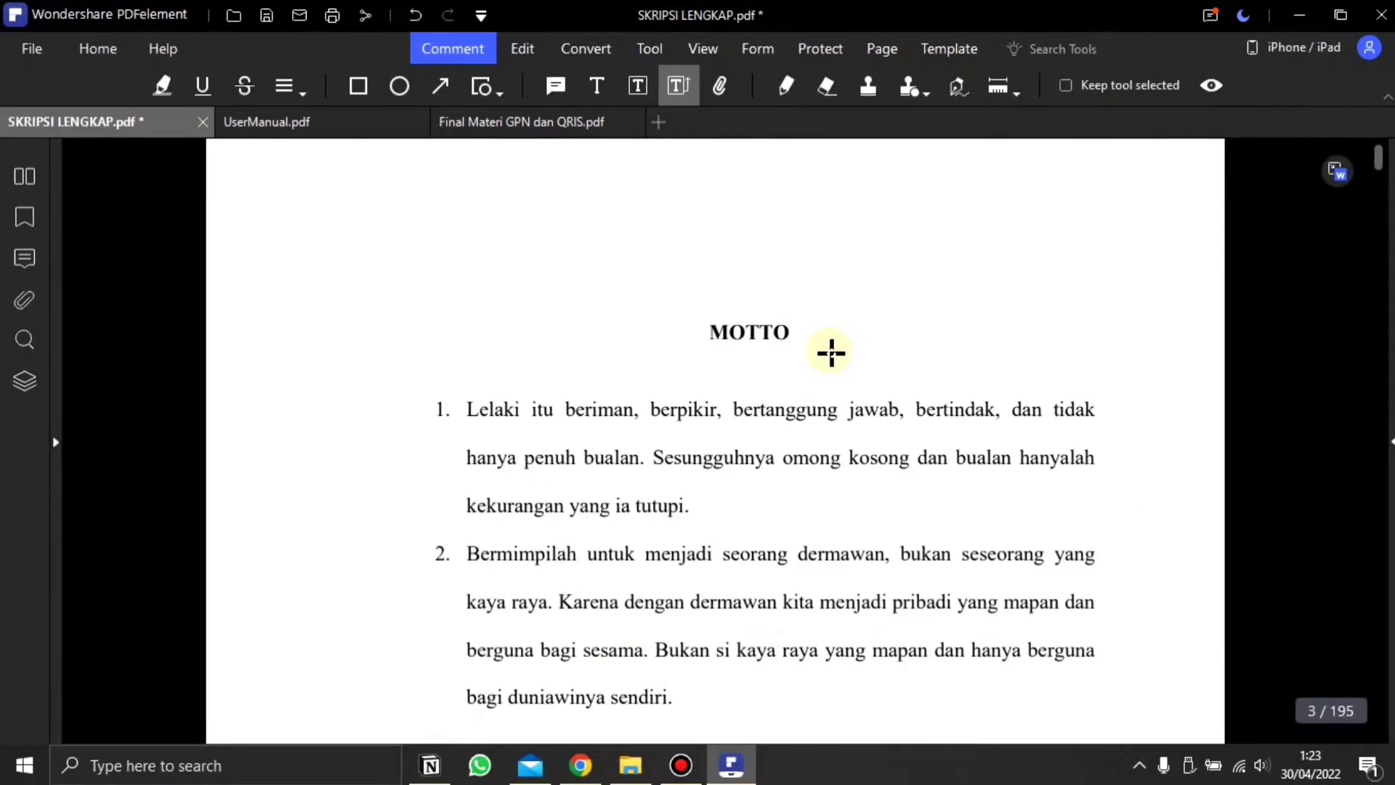
pyautogui.moveTo(830, 334); pyautogui.dragTo(944, 247)
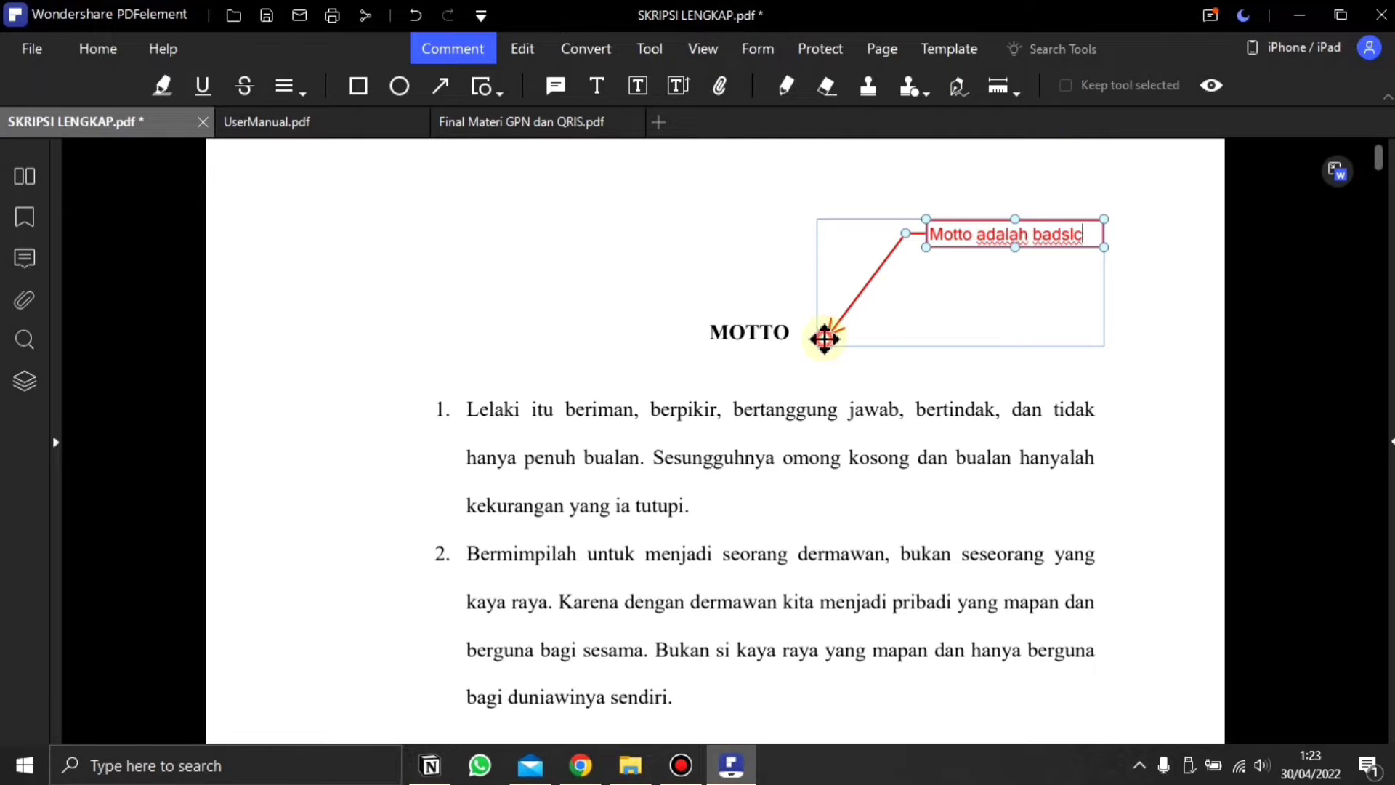
pyautogui.moveTo(825, 338); pyautogui.dragTo(810, 330)
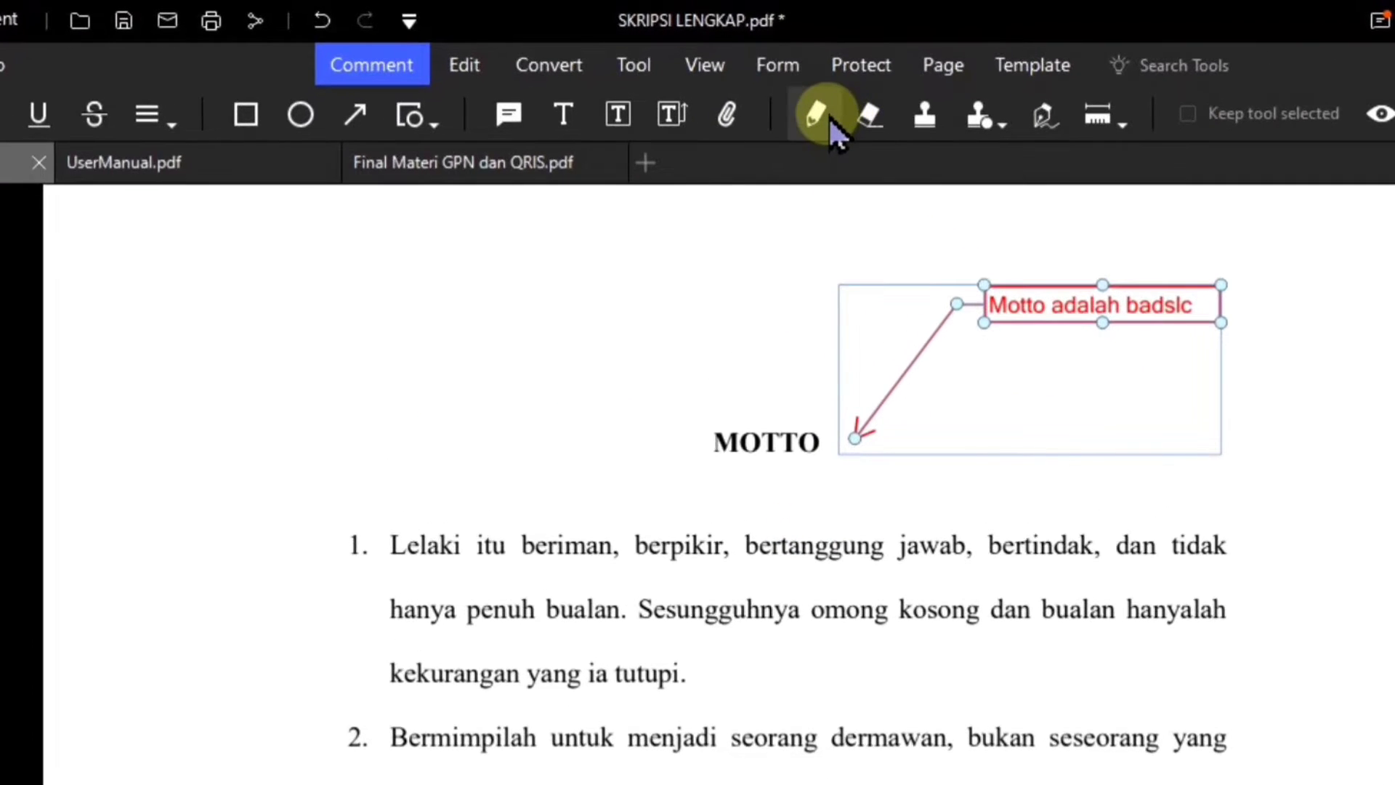
# - Draw a freehand zigzag with the Pencil over the first two lines of motto item 1
pyautogui.click(829, 117)
pyautogui.moveTo(426, 499); pyautogui.dragTo(396, 575)
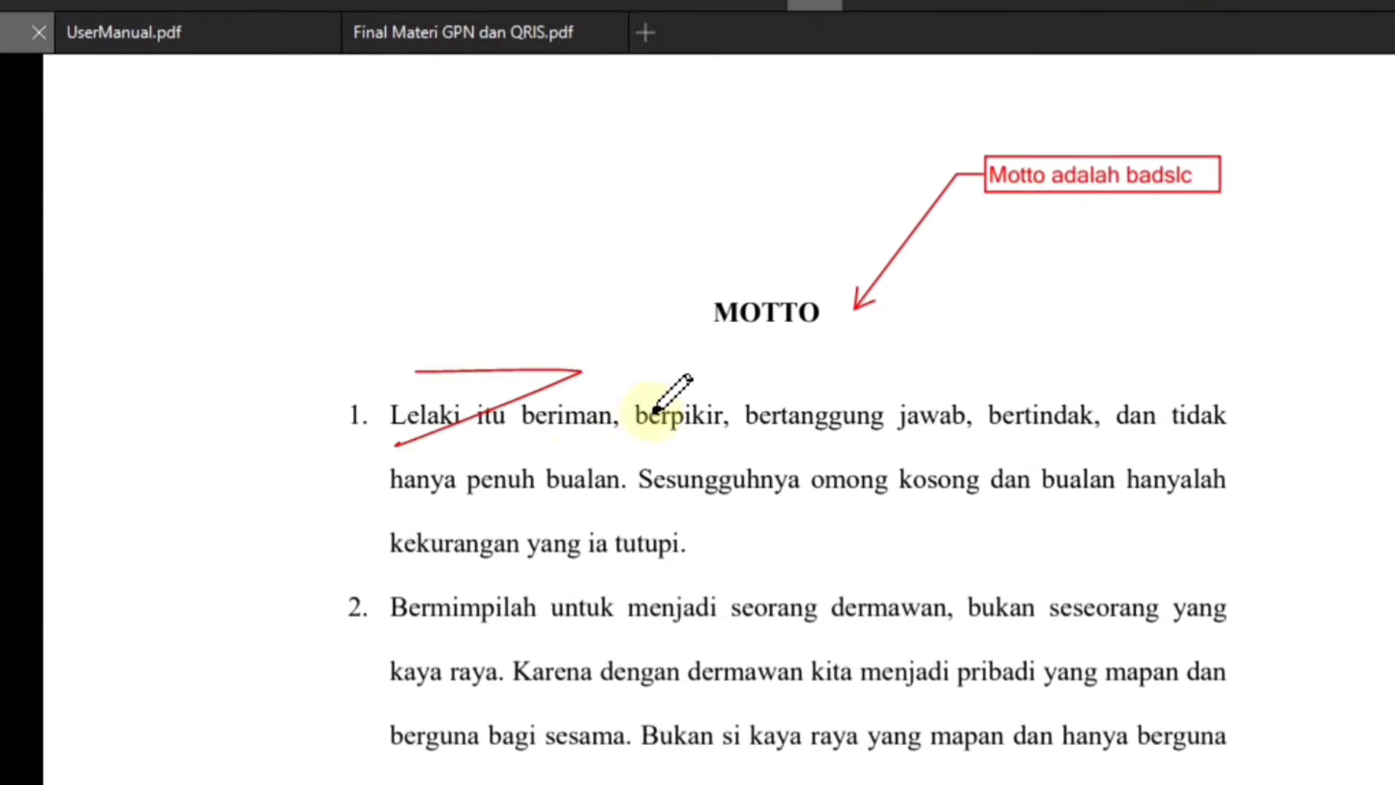
pyautogui.moveTo(655, 412); pyautogui.dragTo(582, 465)
# - Try thicker line settings of up to 4 pt on the freehand zigzag and erase most of it
pyautogui.rightClick(577, 465)
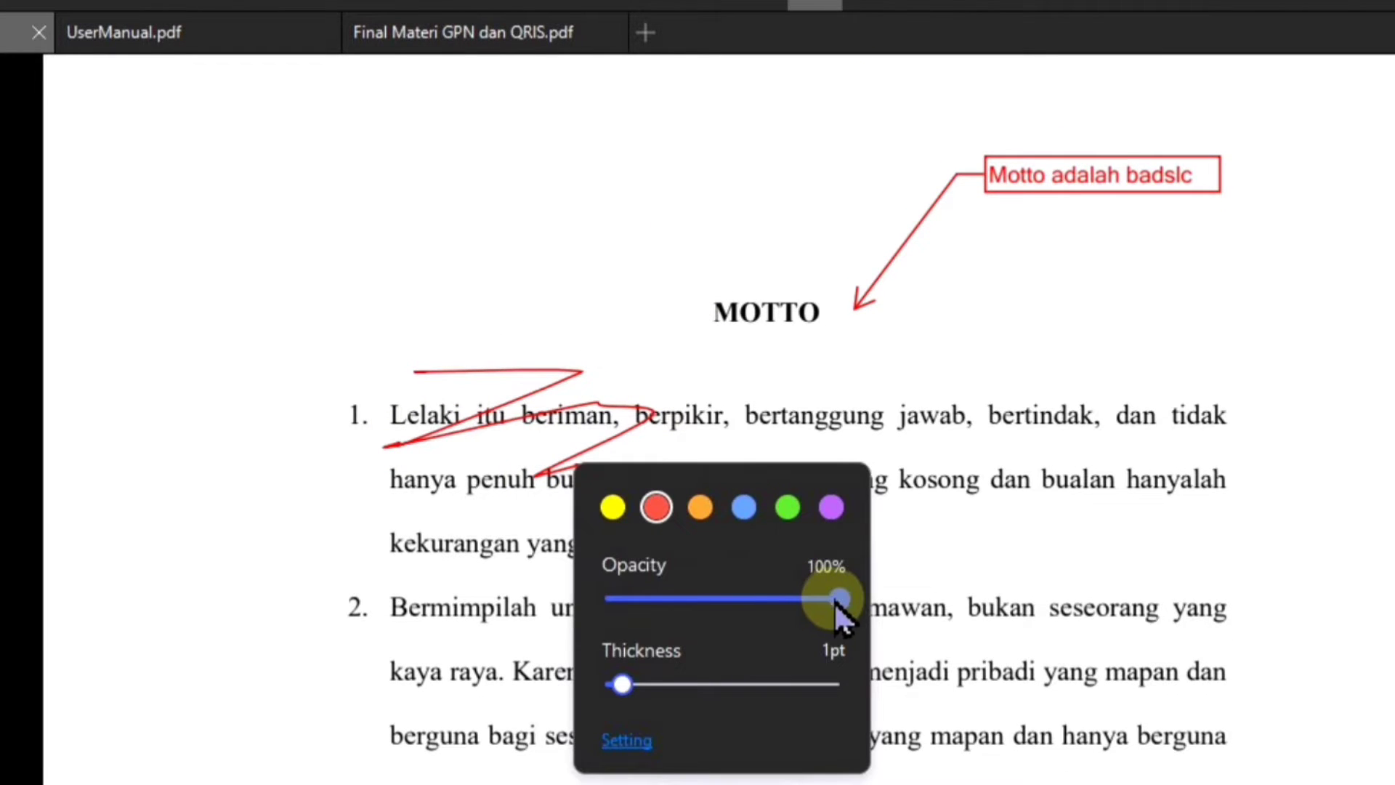
pyautogui.moveTo(839, 598)
pyautogui.mouseDown()
pyautogui.moveTo(732, 601)
pyautogui.moveTo(856, 638)
pyautogui.mouseUp()
pyautogui.click(709, 679)
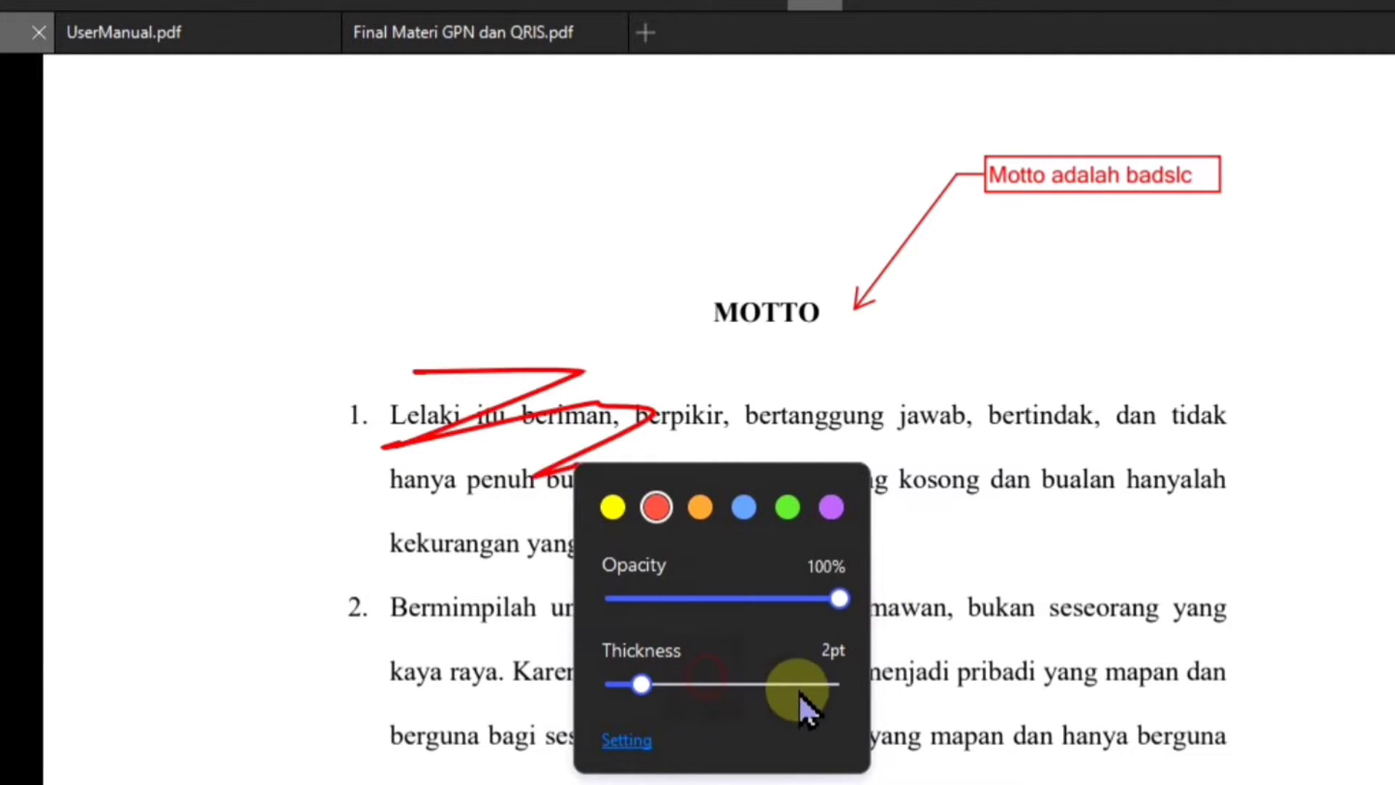
pyautogui.click(716, 685)
pyautogui.click(710, 685)
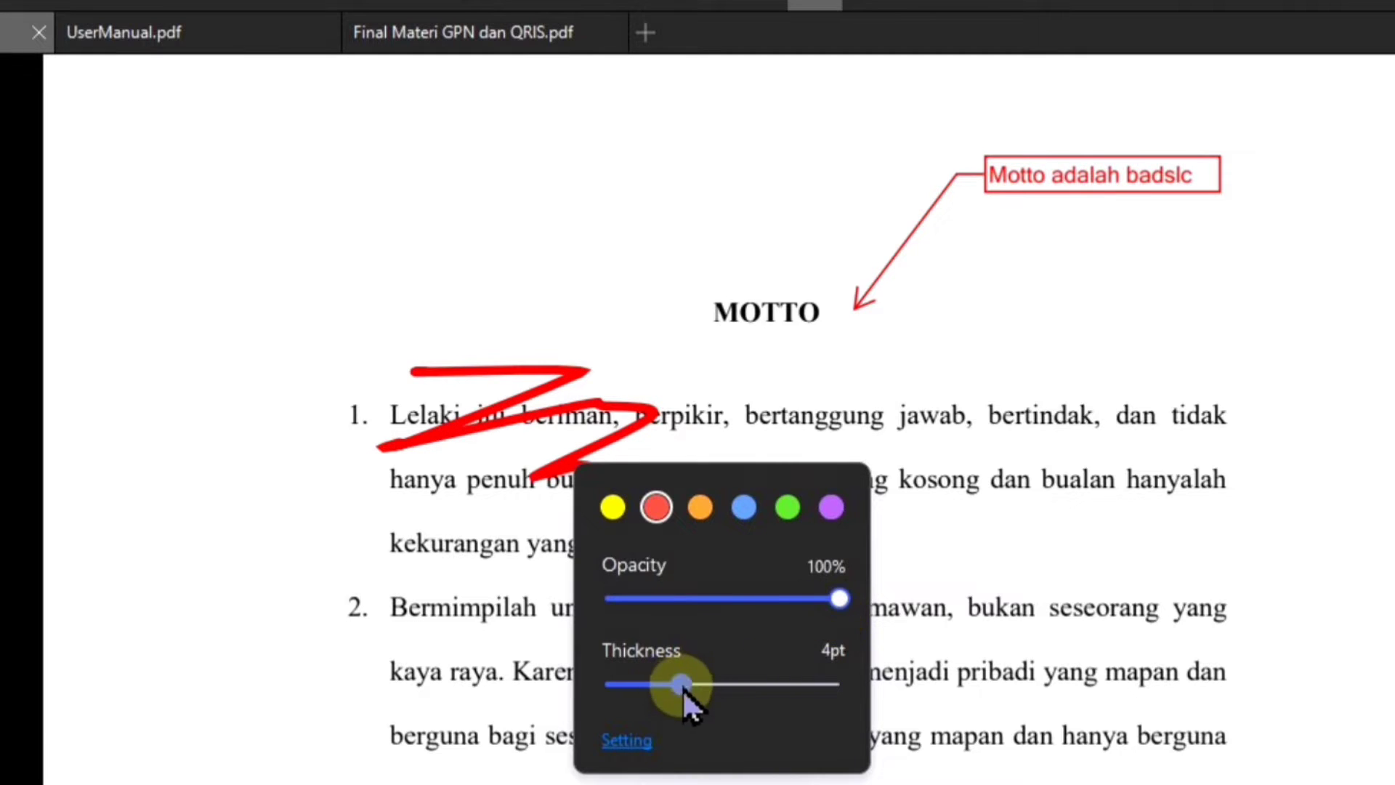
pyautogui.click(870, 114)
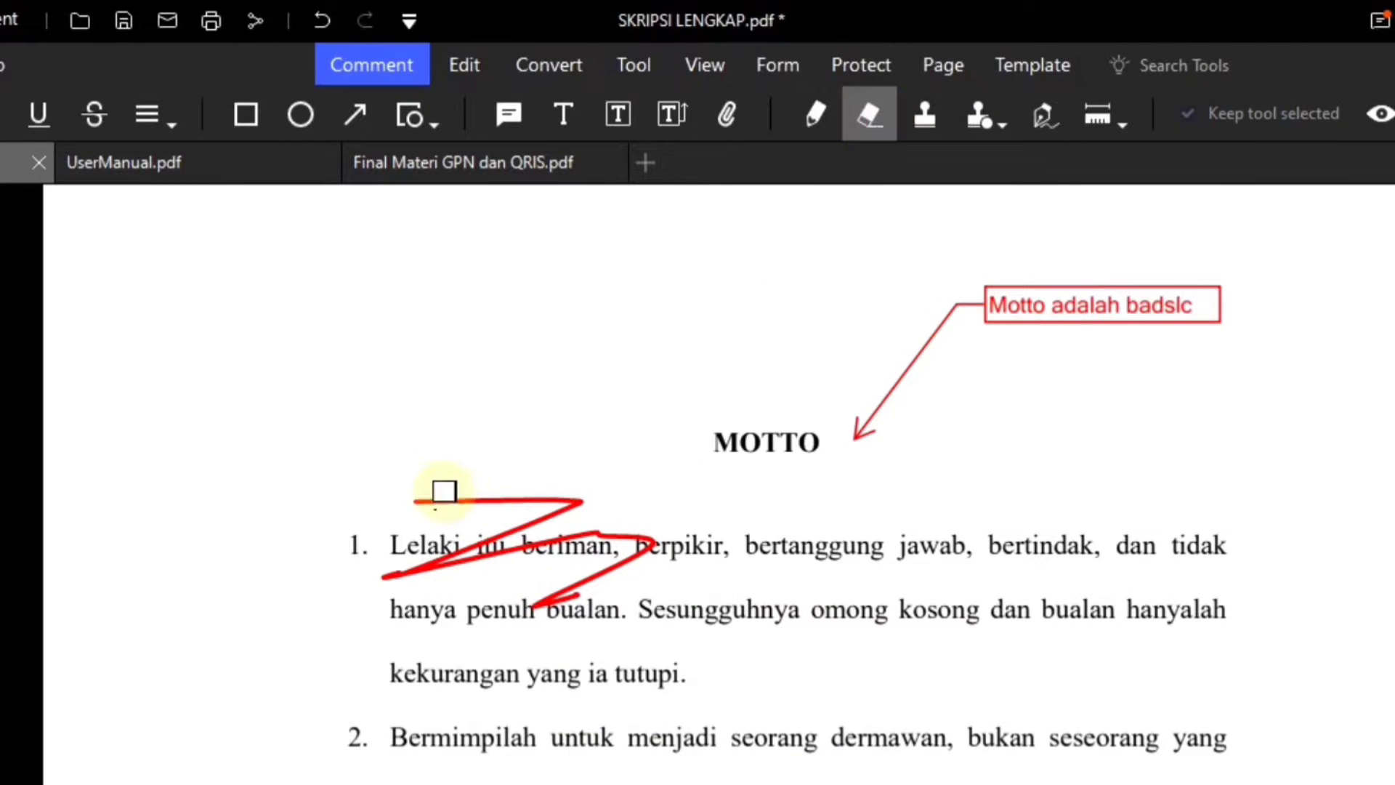
pyautogui.moveTo(444, 491)
pyautogui.mouseDown()
pyautogui.moveTo(578, 554)
pyautogui.moveTo(552, 602)
pyautogui.mouseUp()
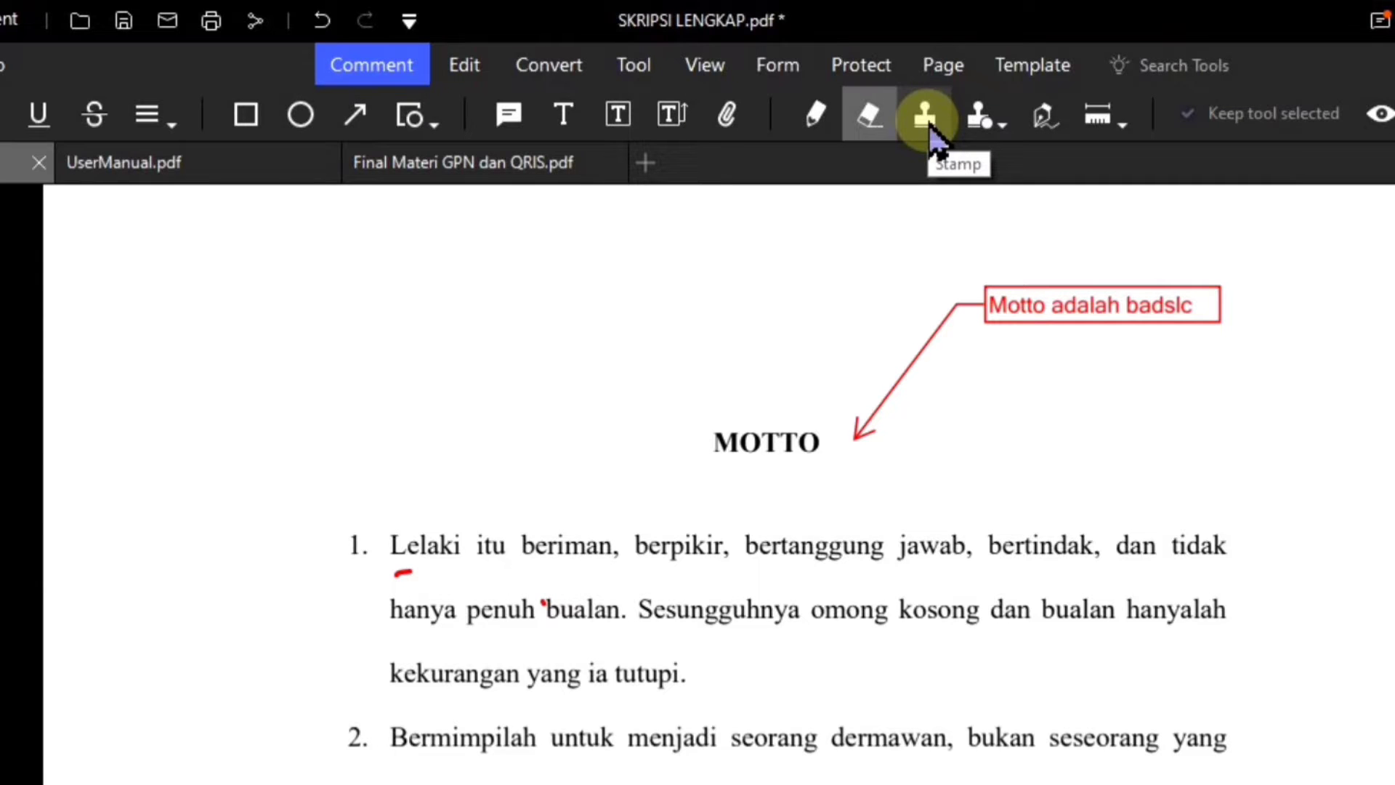
# - Place an APPROVED stamp in the upper-left corner of page 3, above the MOTTO heading
pyautogui.click(928, 122)
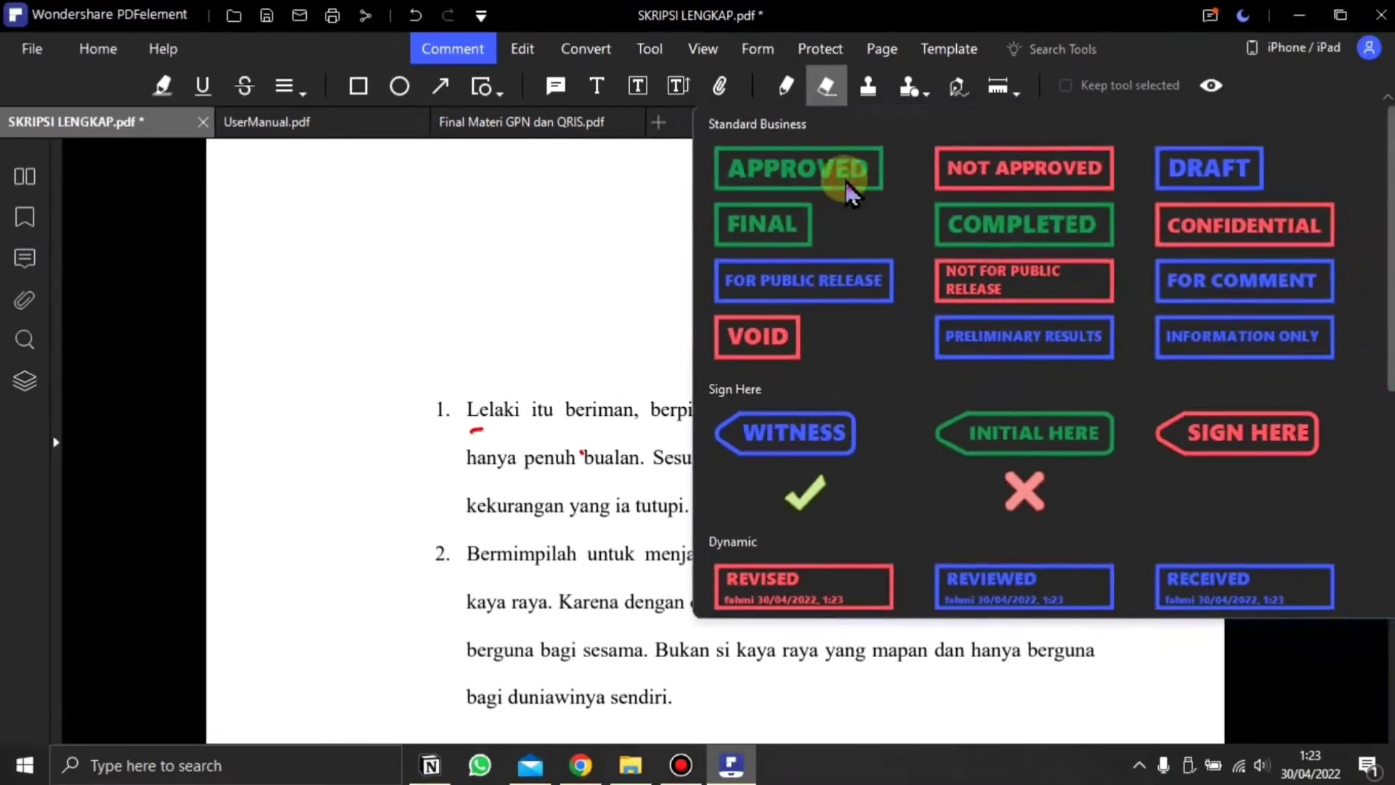
pyautogui.click(844, 181)
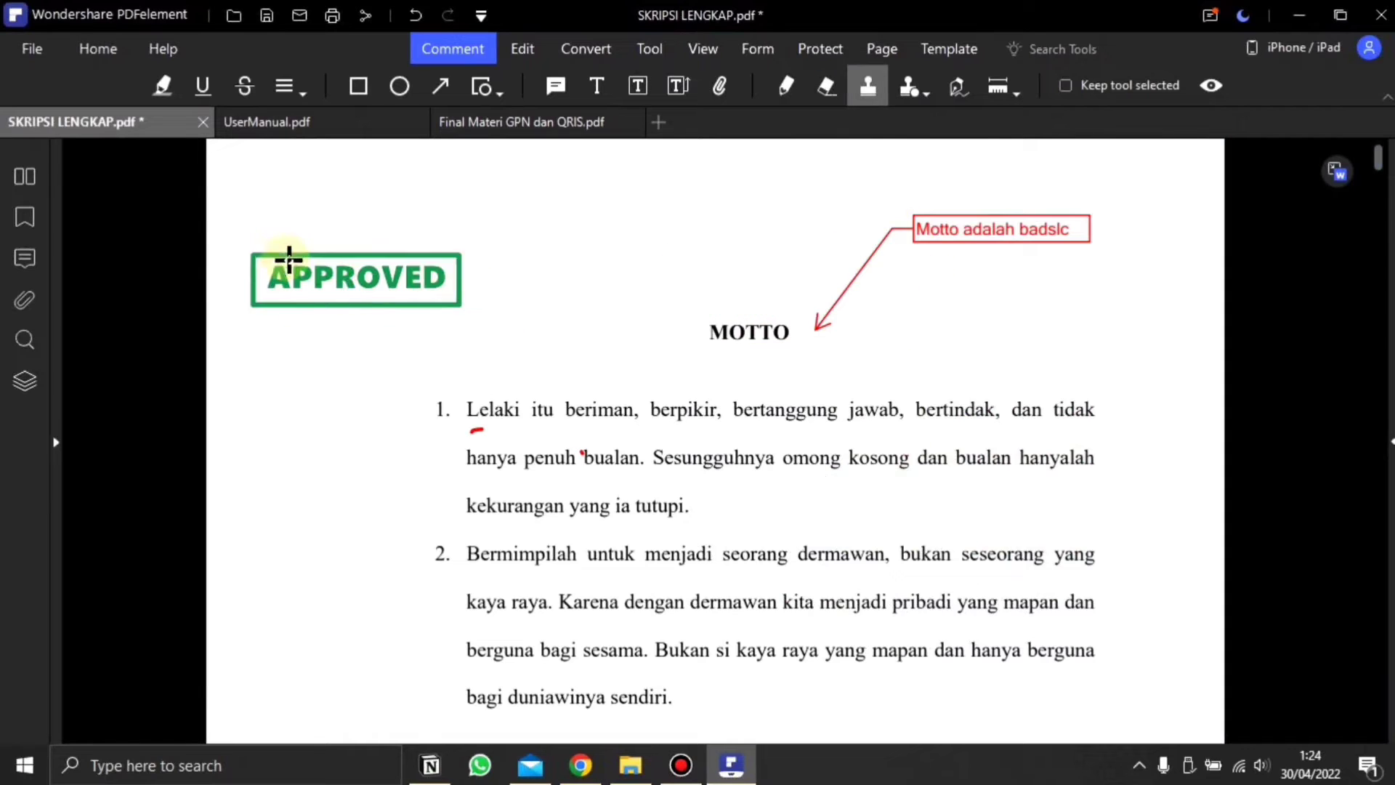
pyautogui.scroll(-2, 485, 368)
pyautogui.scroll(-3, 492, 393)
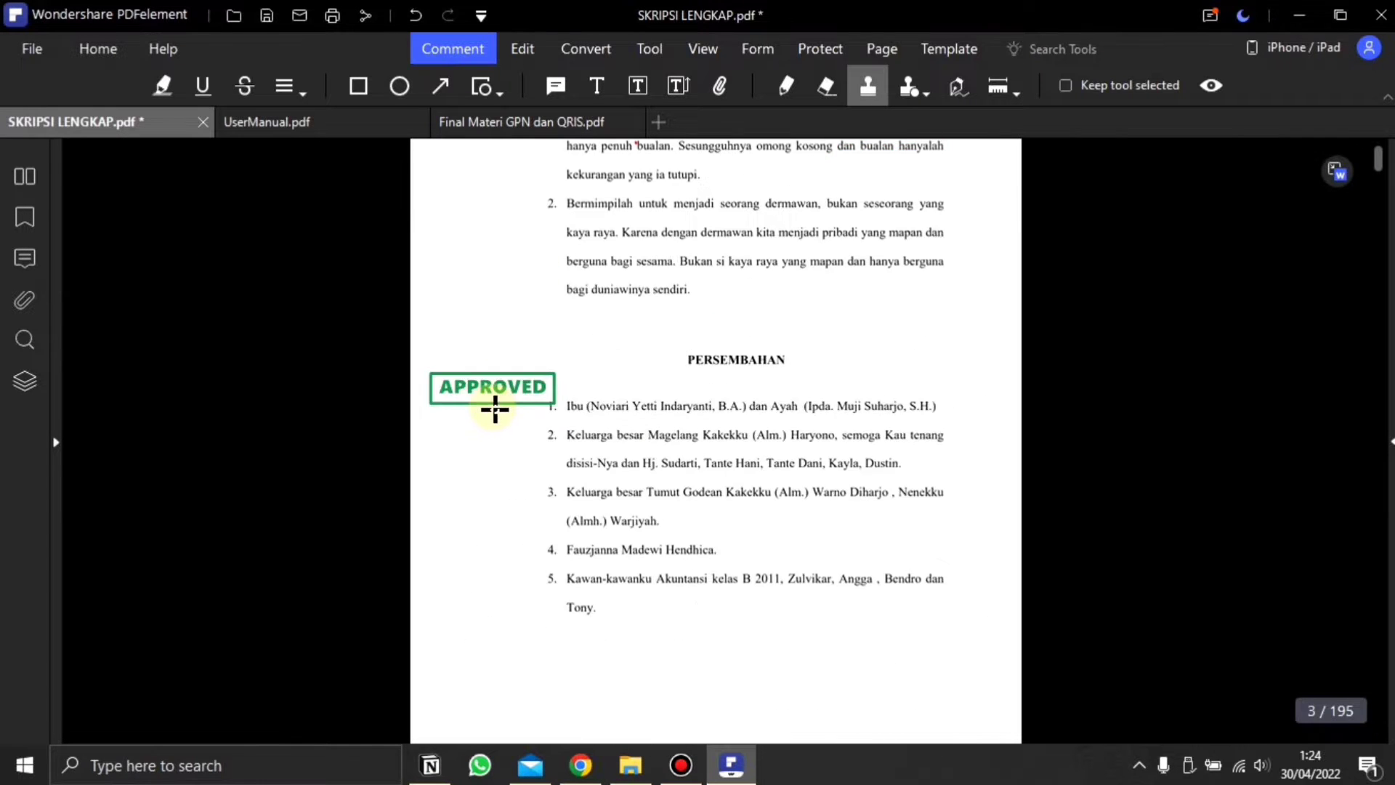
pyautogui.scroll(3, 495, 405)
pyautogui.click(498, 267)
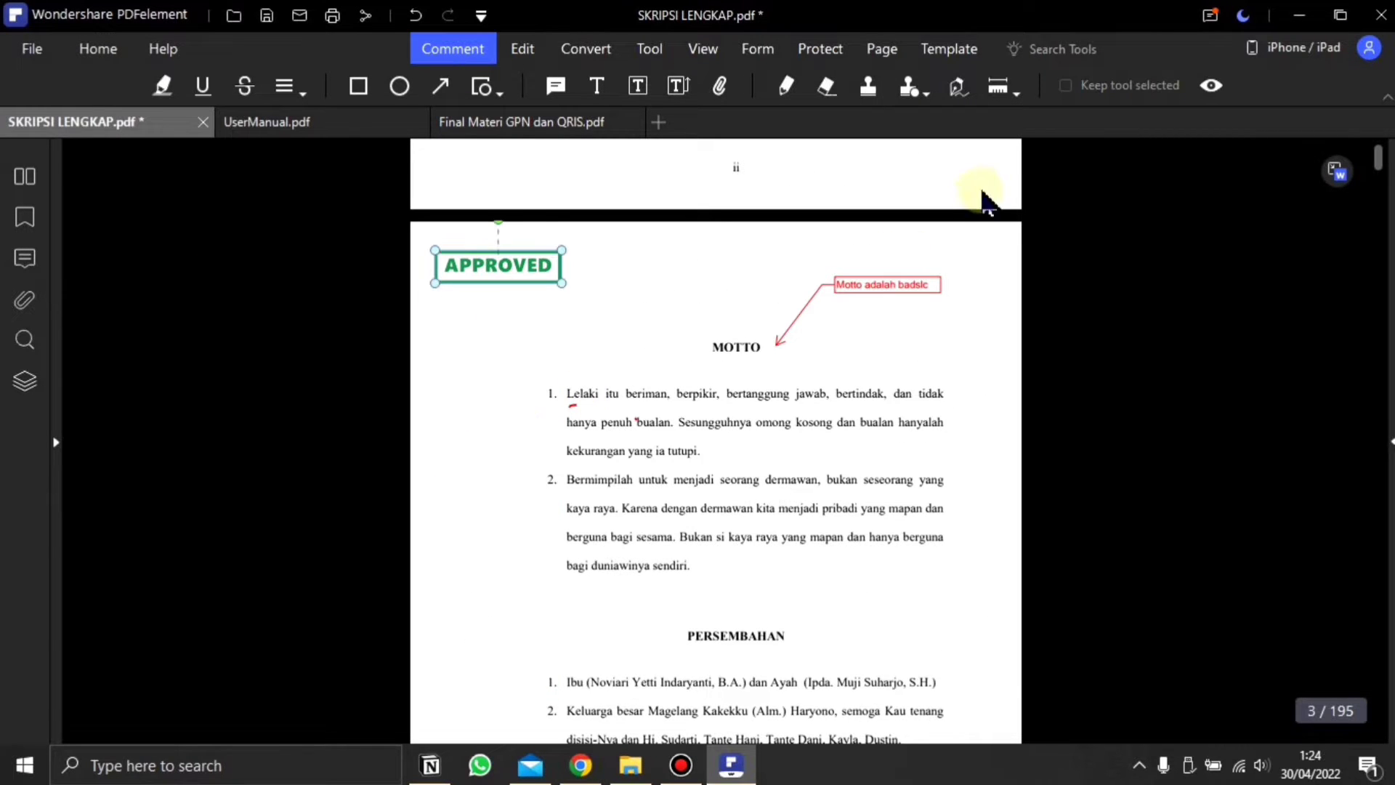
# - Place a CONFIDENTIAL stamp in the upper-left corner of page 2, above the thesis title
pyautogui.click(872, 88)
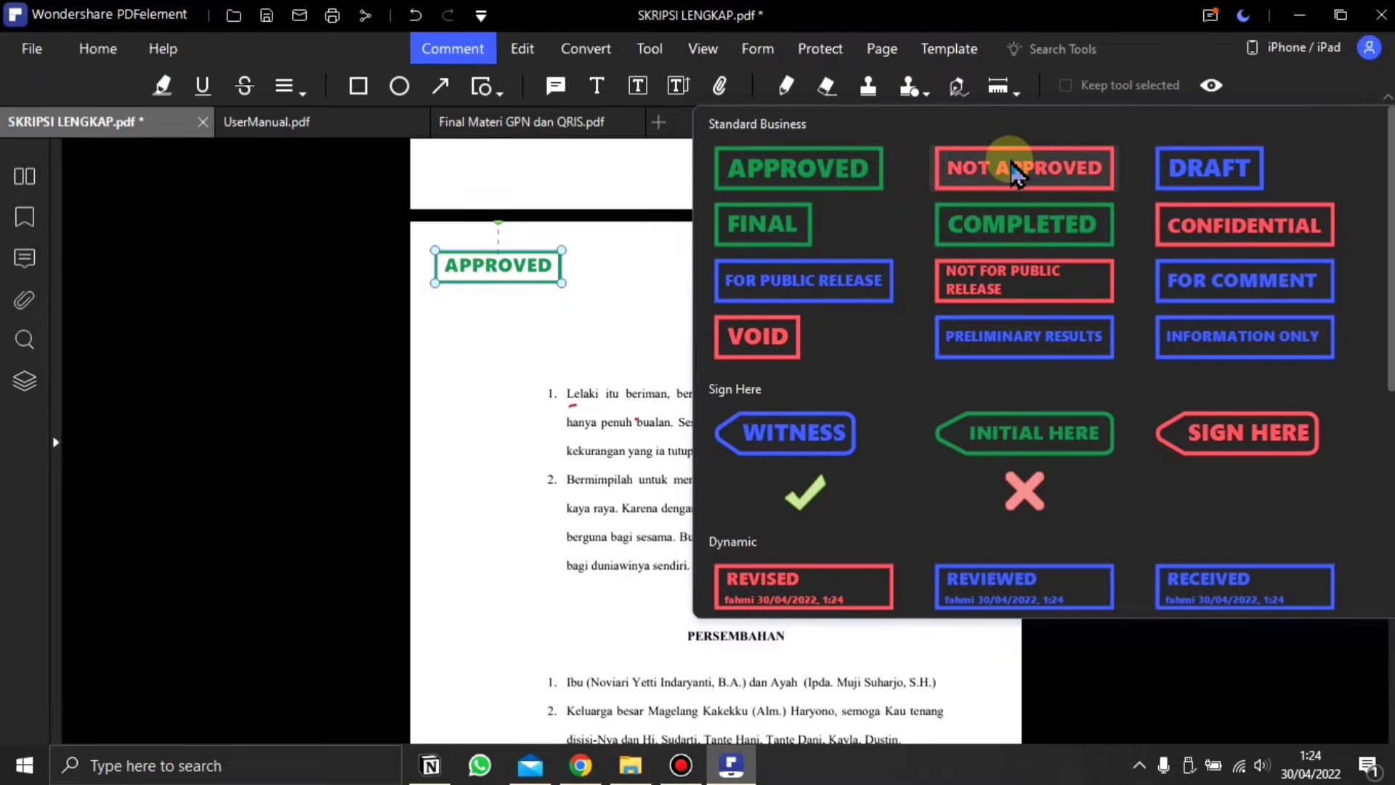
pyautogui.click(1242, 226)
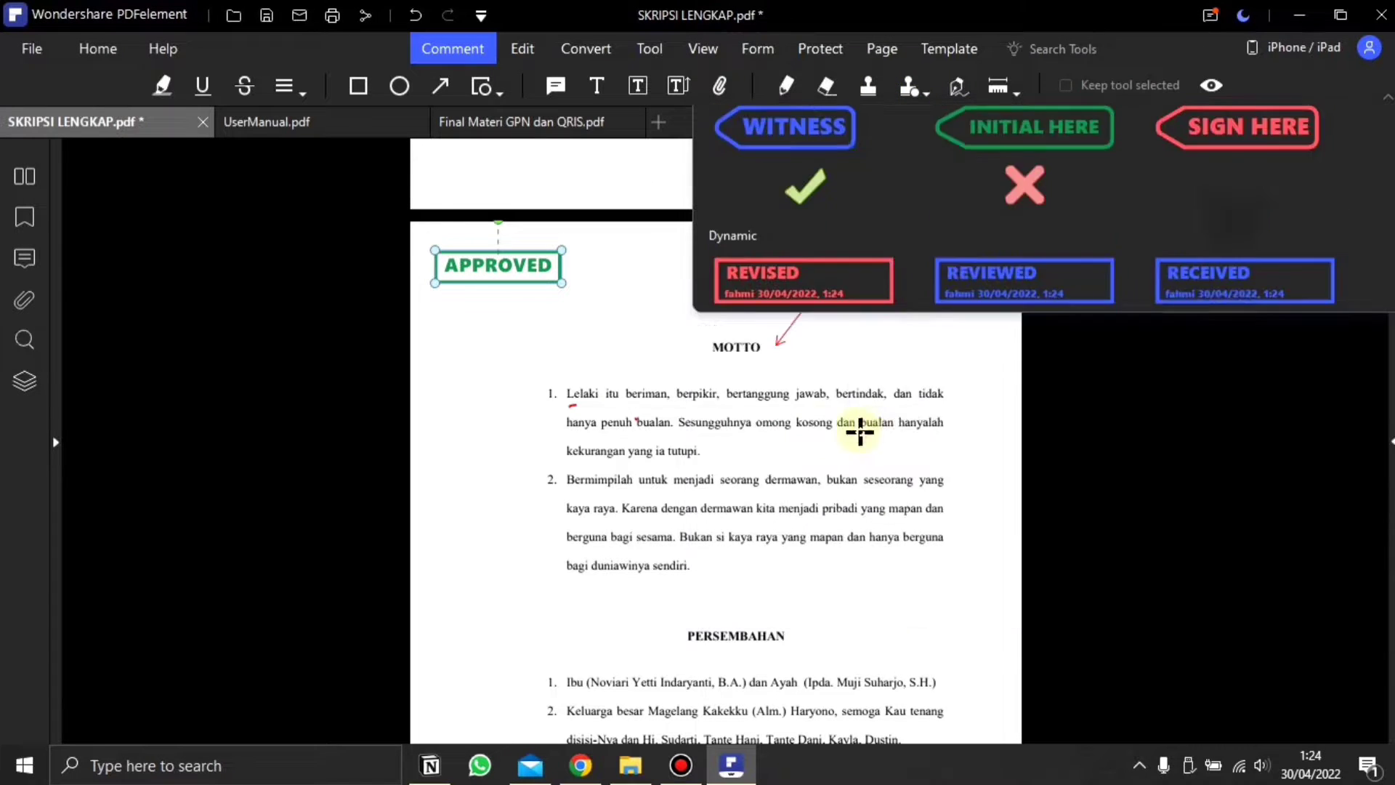
pyautogui.scroll(-3, 809, 414)
pyautogui.scroll(10, 786, 450)
pyautogui.scroll(4, 786, 451)
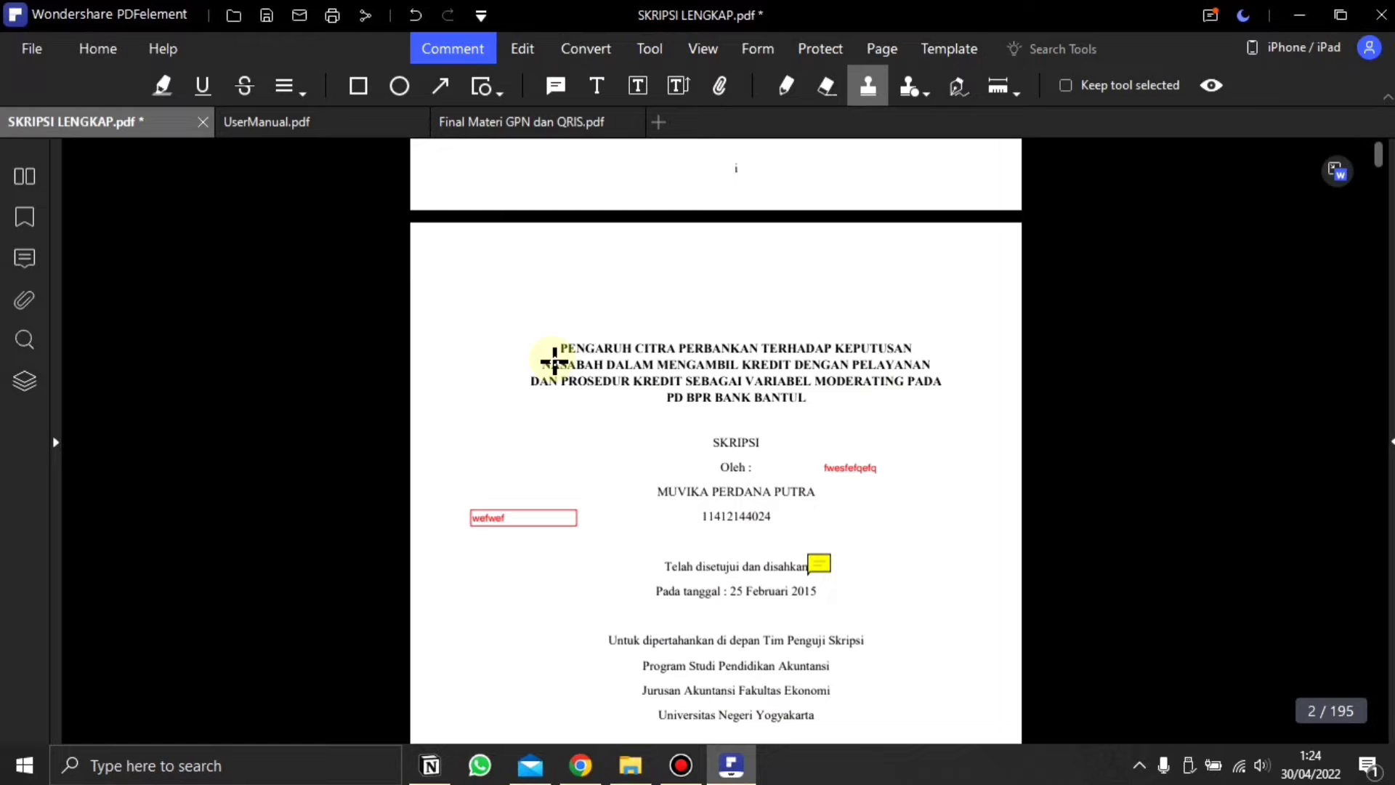
pyautogui.click(513, 263)
# - Open the custom stamp creator and close it without adding a stamp
pyautogui.click(913, 87)
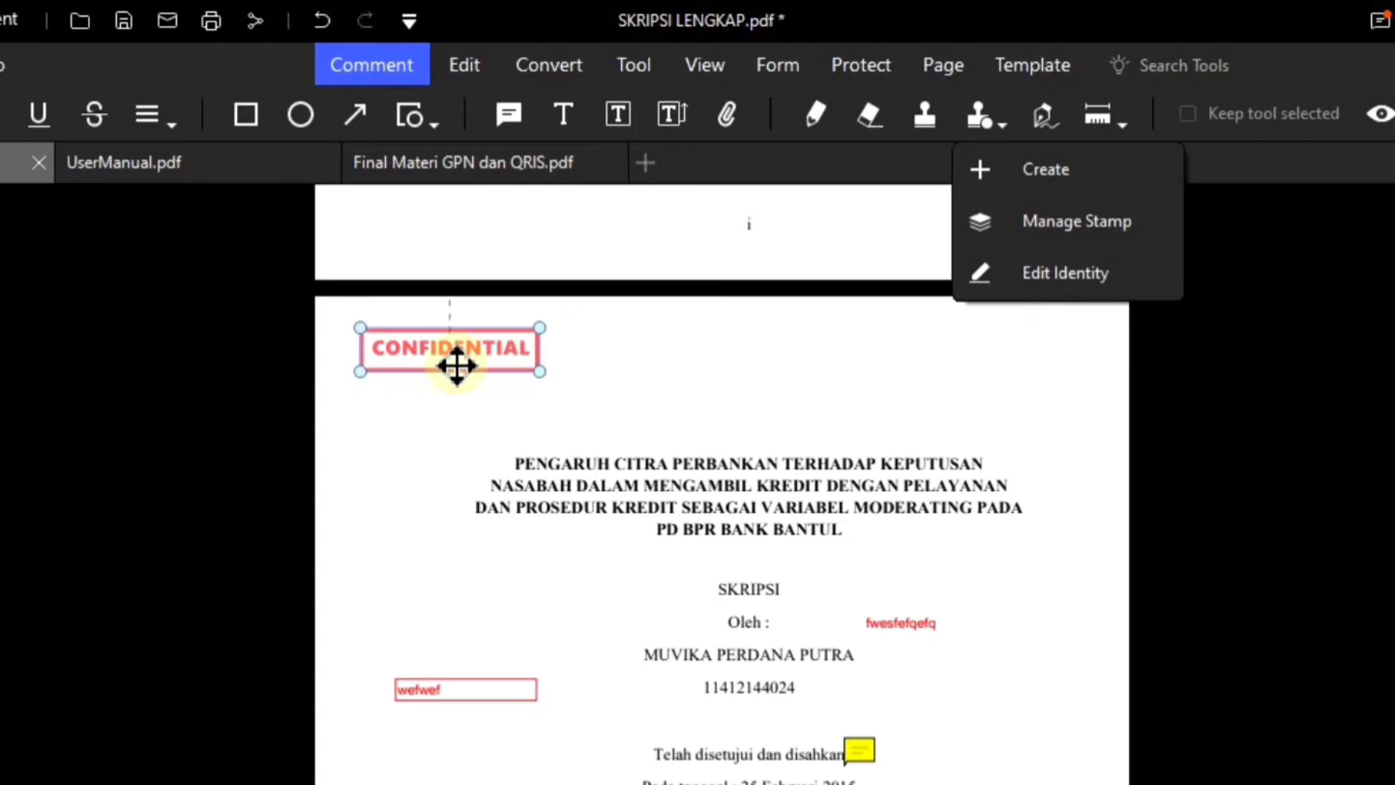
pyautogui.click(1044, 183)
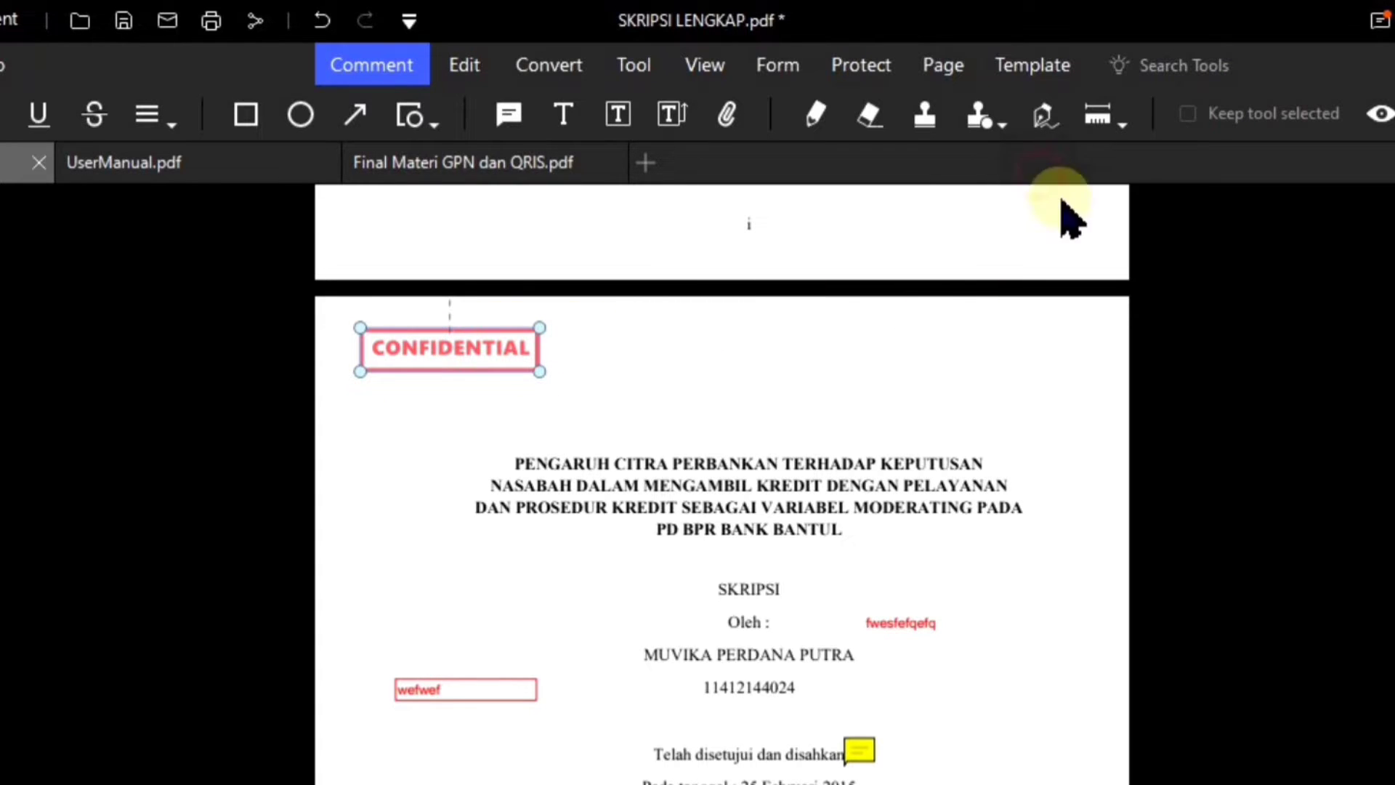
pyautogui.click(857, 345)
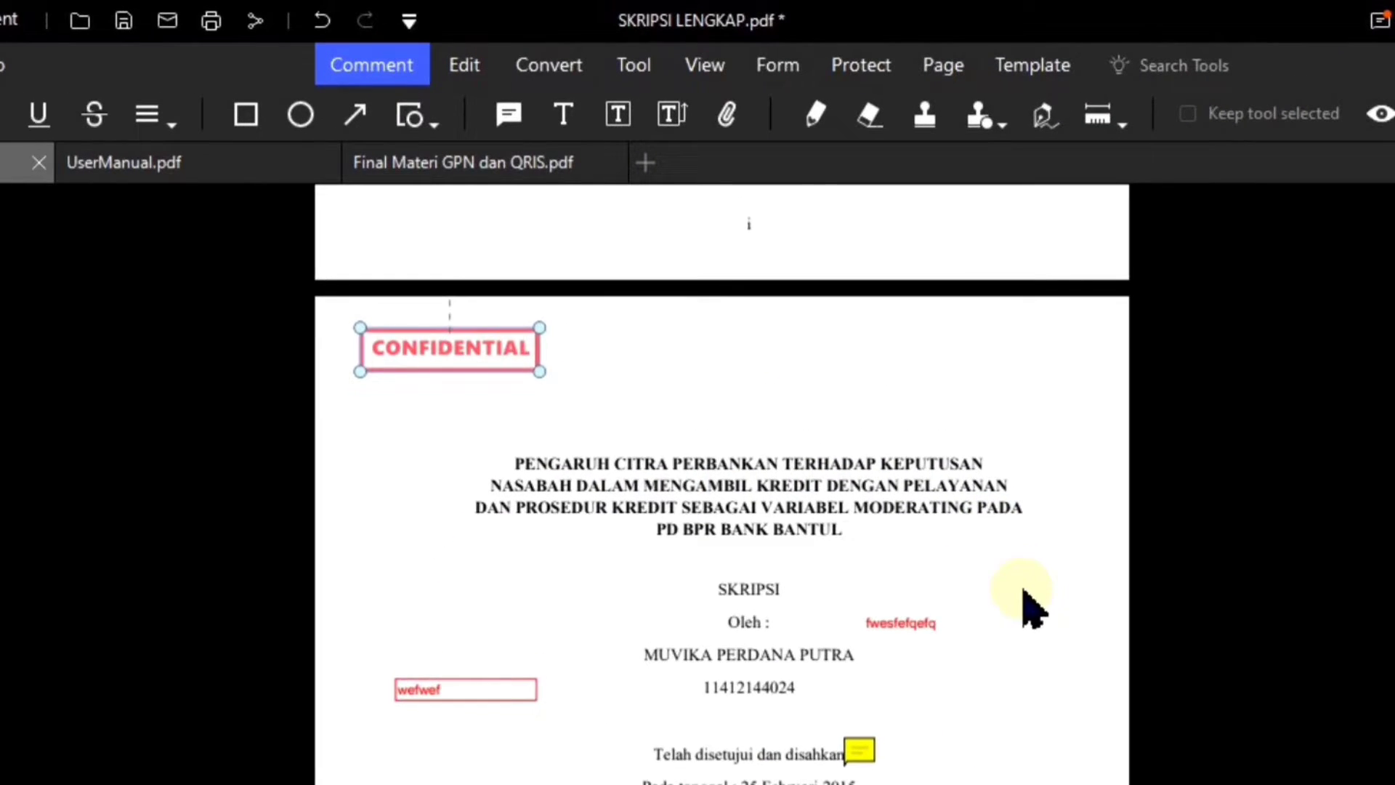
# - Create a new signature by drawing it freehand in black with a 1 pt line
pyautogui.scroll(1, 1032, 607)
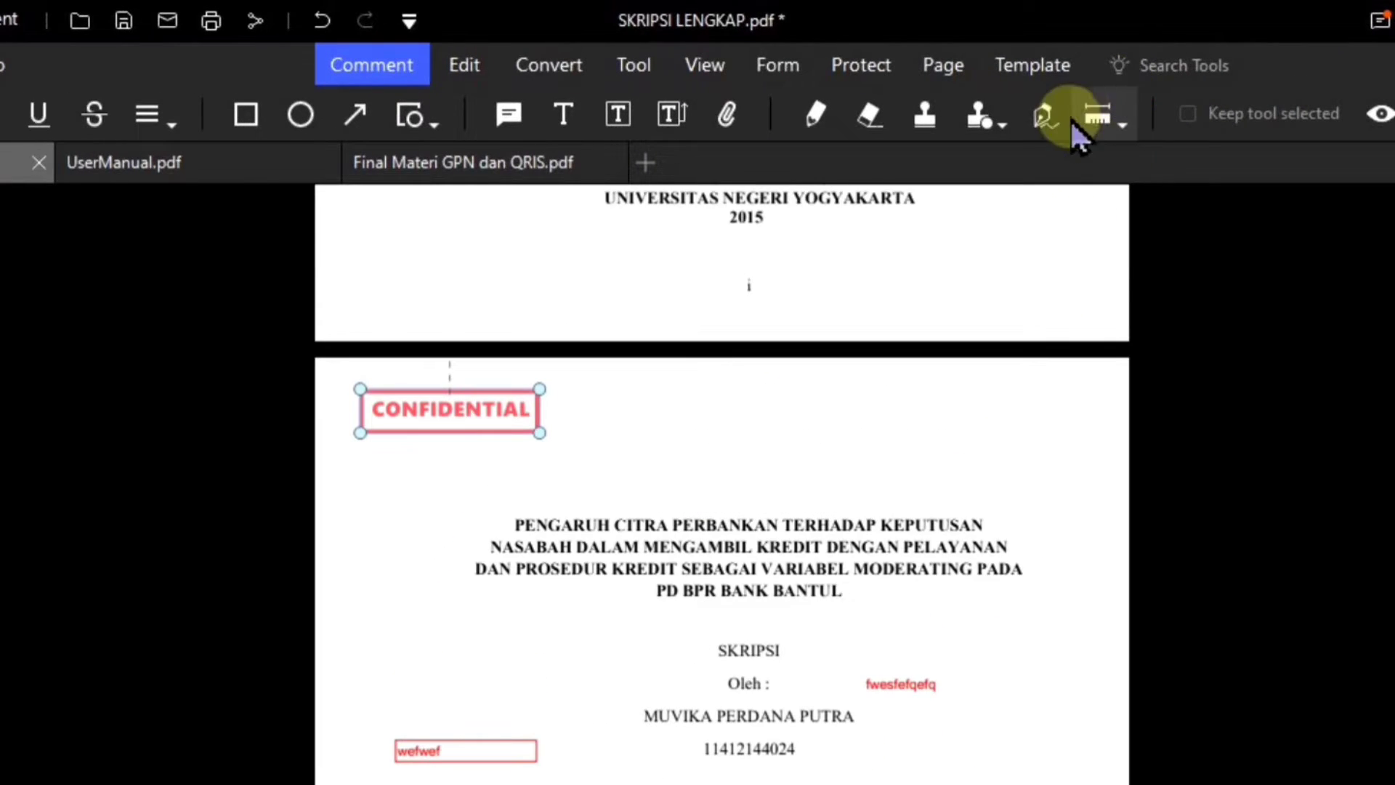
pyautogui.click(1044, 115)
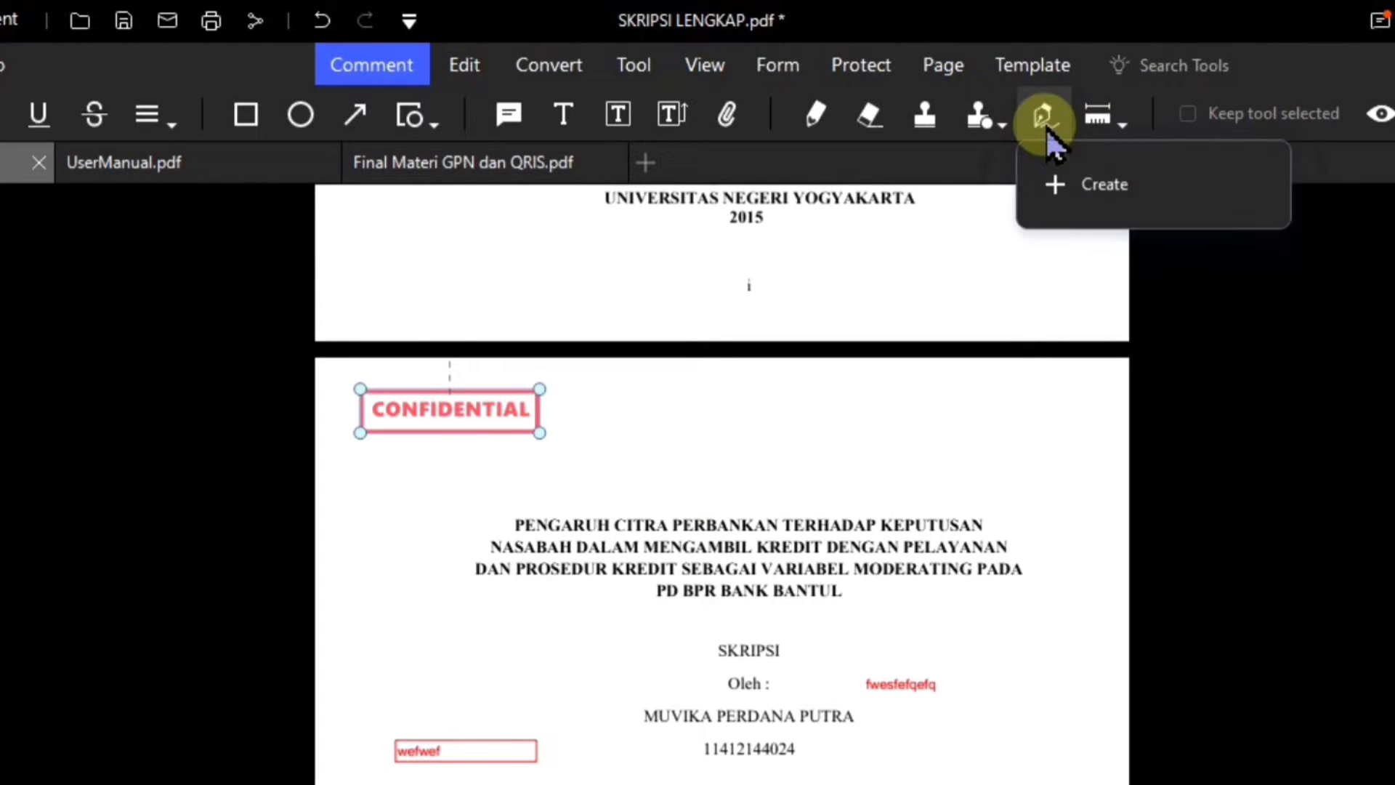
pyautogui.click(1094, 191)
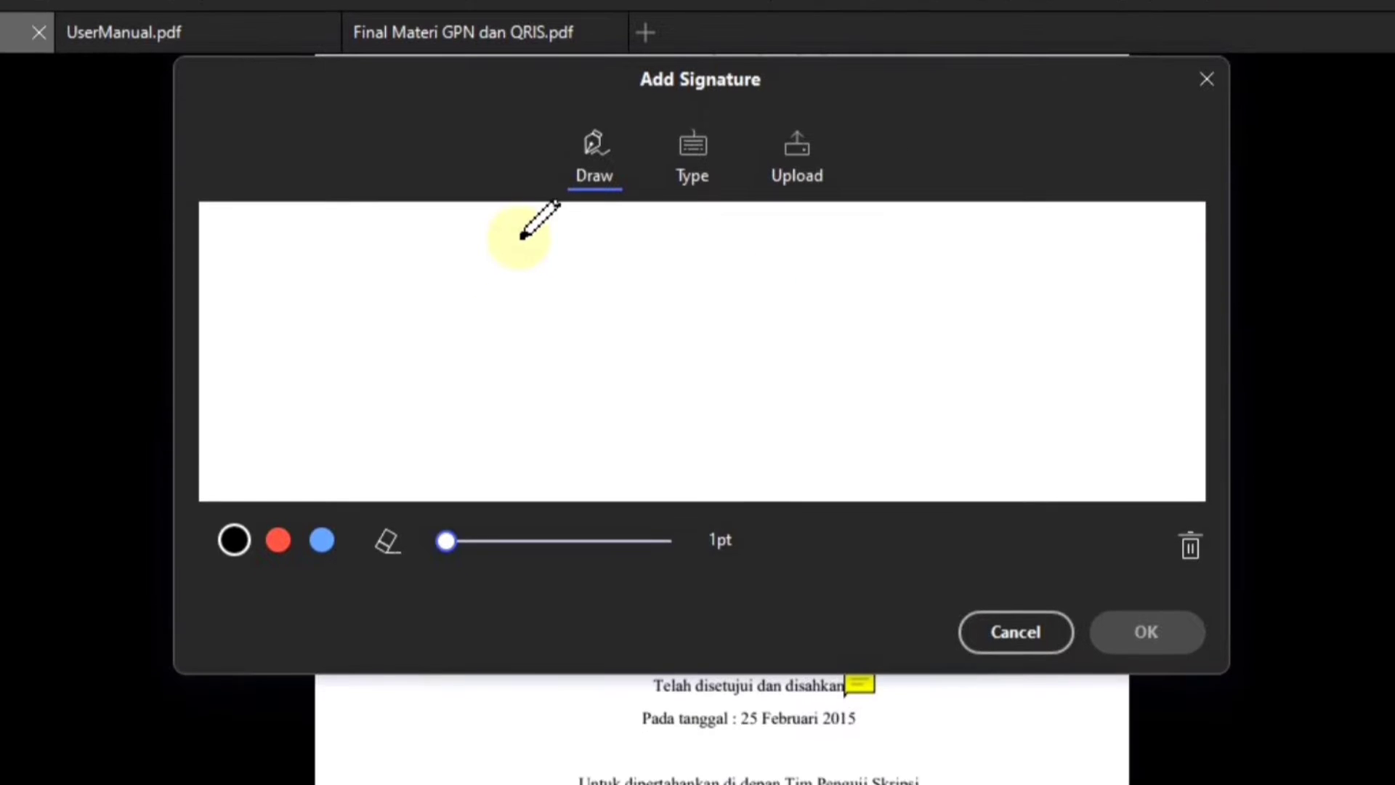
pyautogui.moveTo(519, 367); pyautogui.dragTo(555, 352)
pyautogui.moveTo(477, 483); pyautogui.dragTo(932, 439)
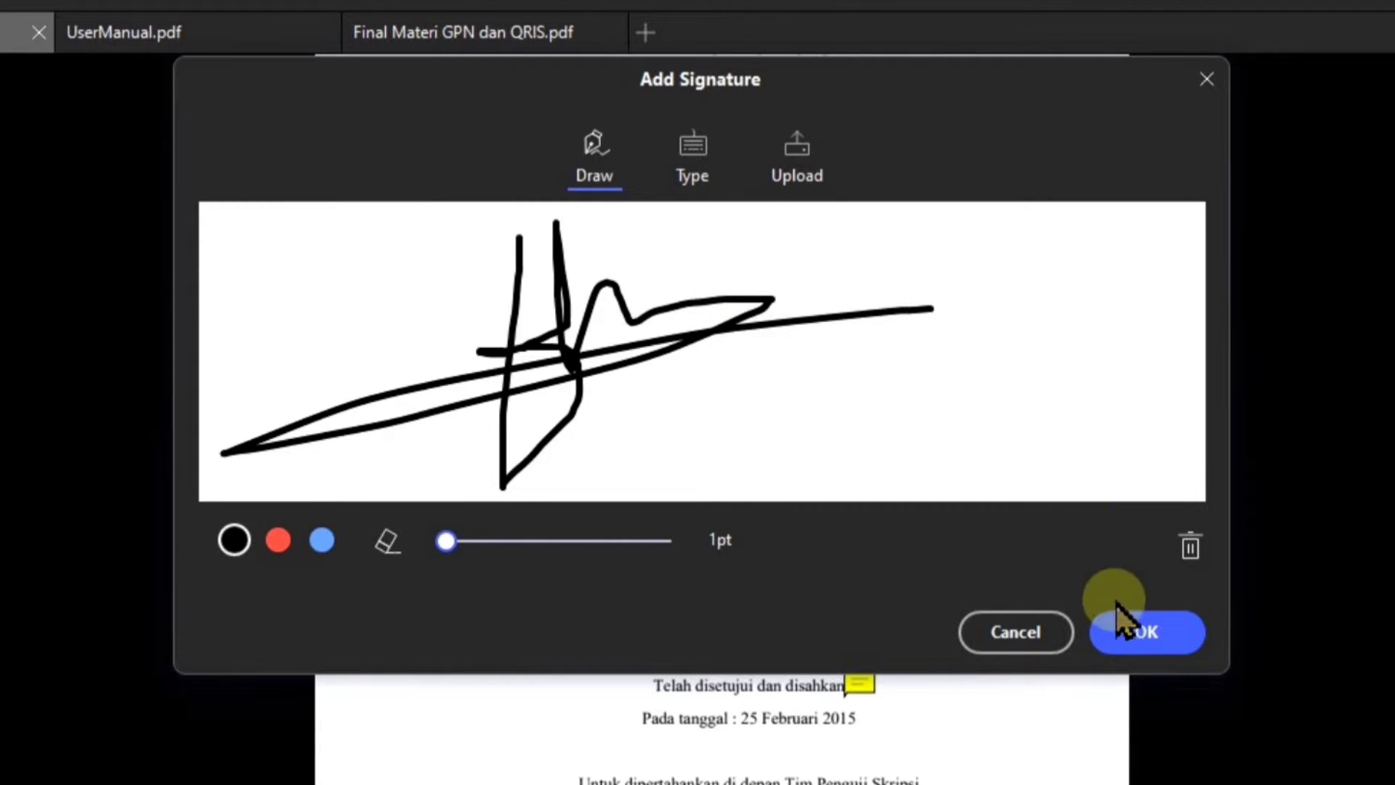
pyautogui.click(1152, 632)
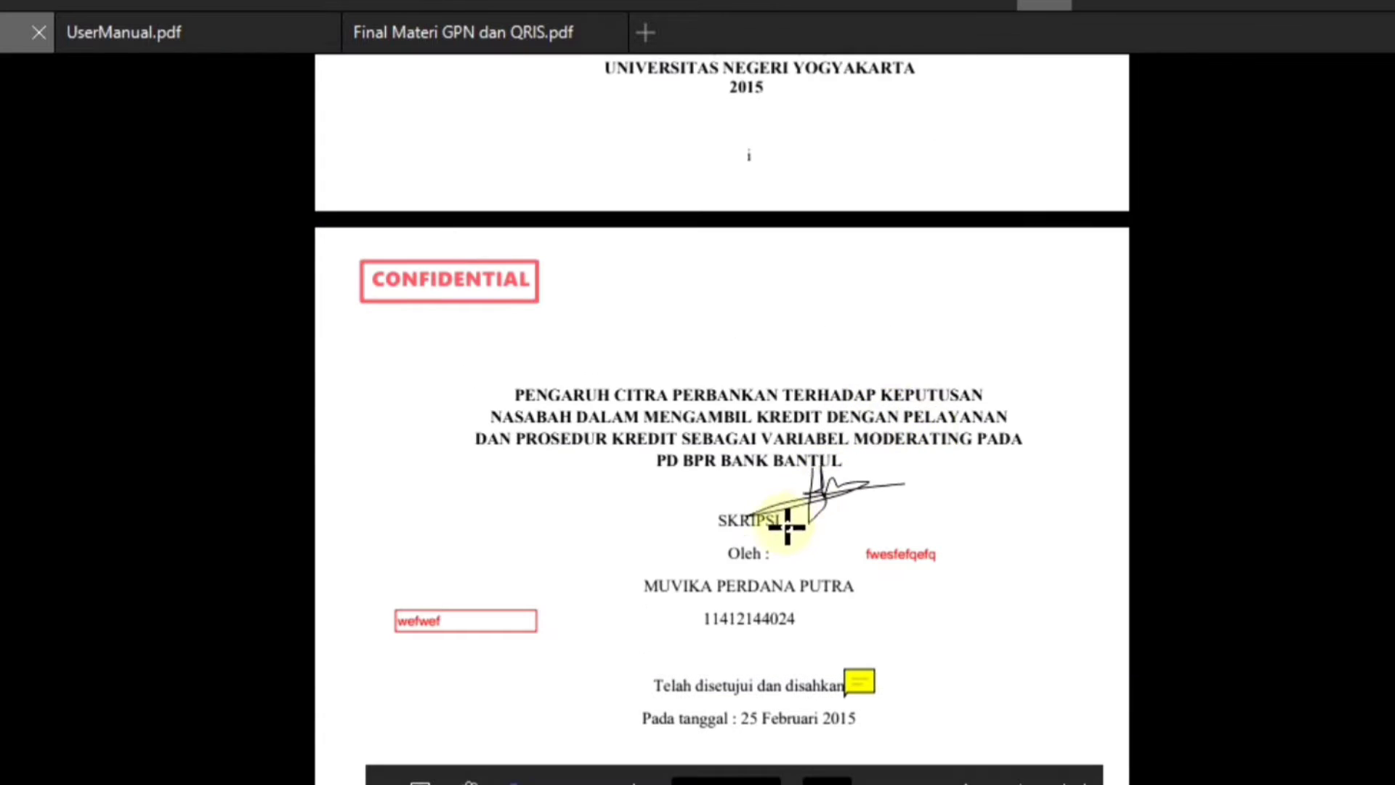
# - Place the drawn signature on page 2 between "Disetujui" and "Dosen Pembimbing,"
pyautogui.scroll(-4, 792, 538)
pyautogui.scroll(-4, 754, 688)
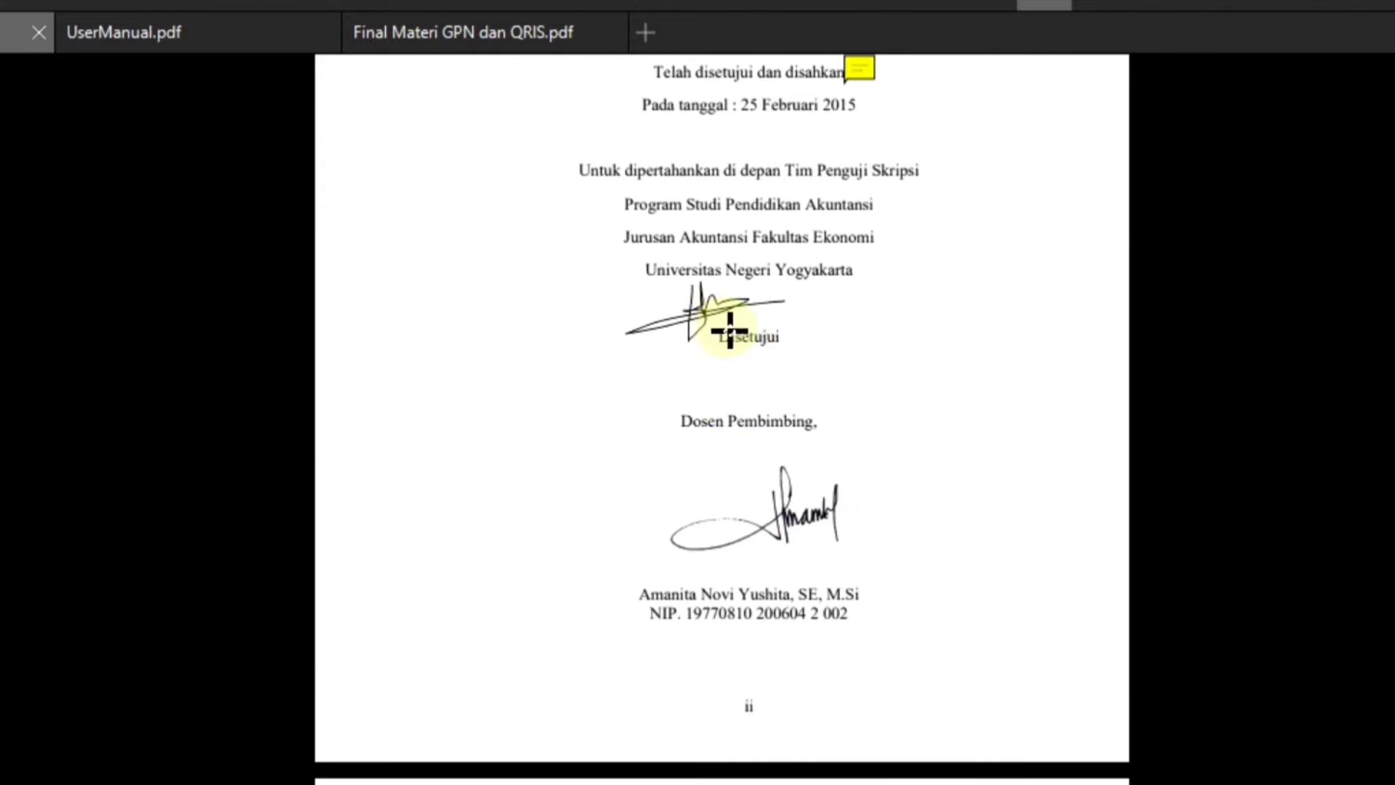
pyautogui.click(751, 368)
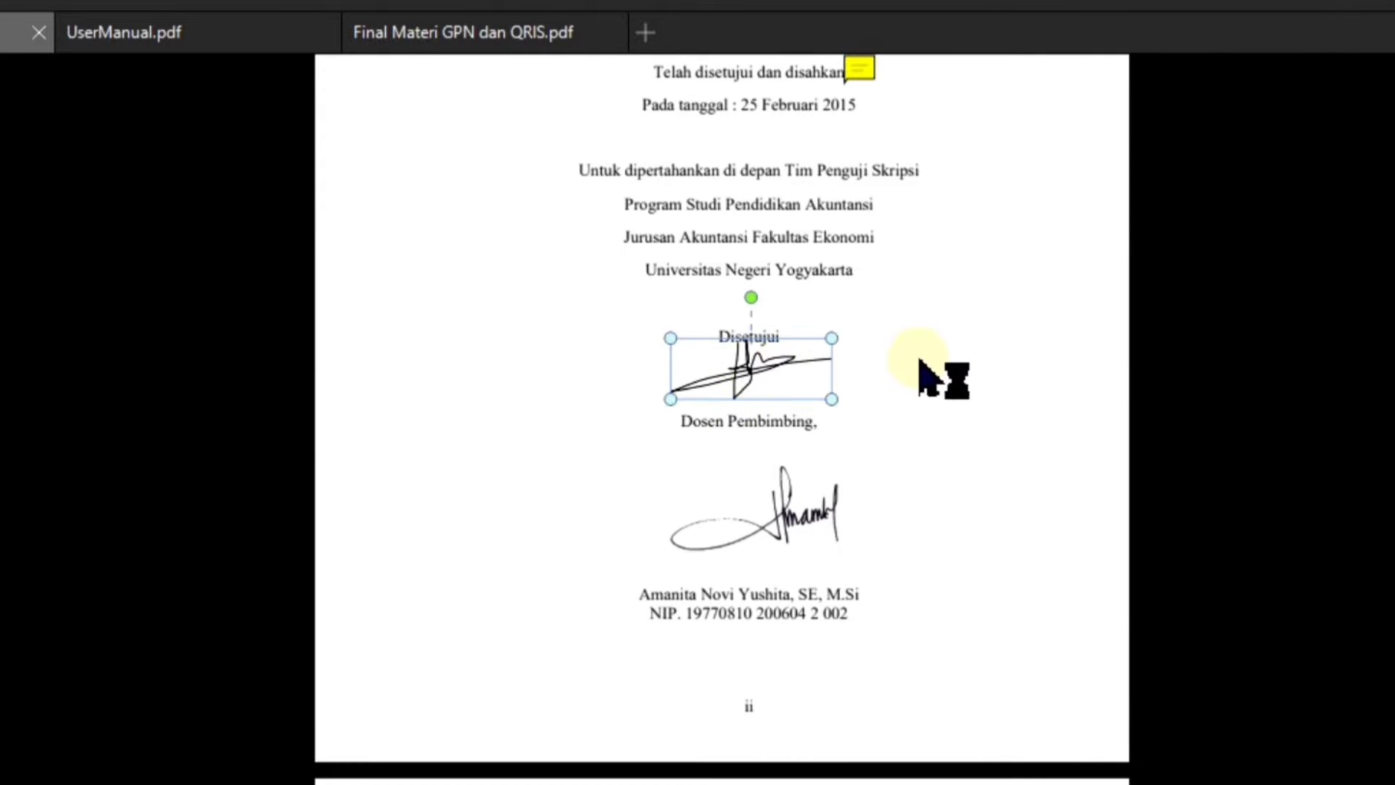
pyautogui.click(1043, 114)
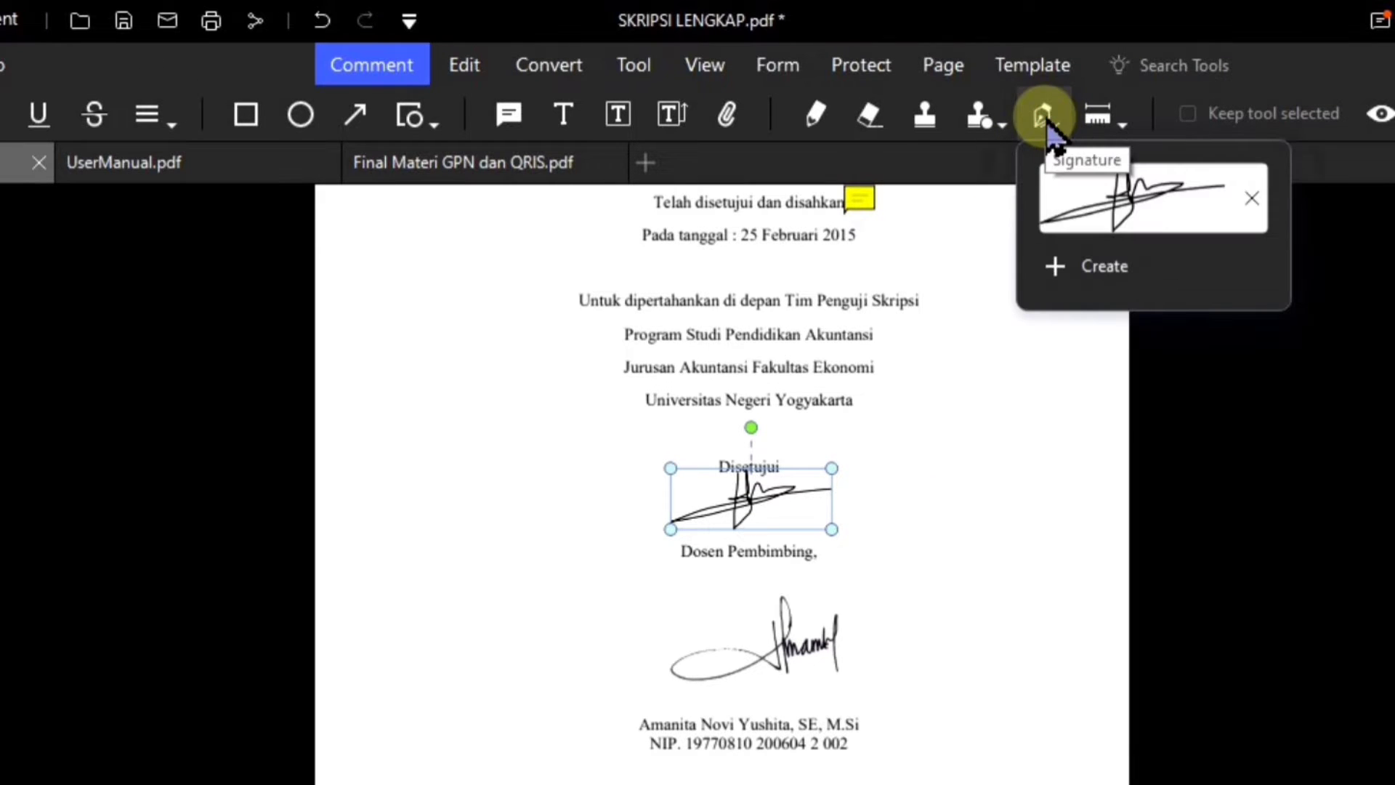
pyautogui.click(1130, 270)
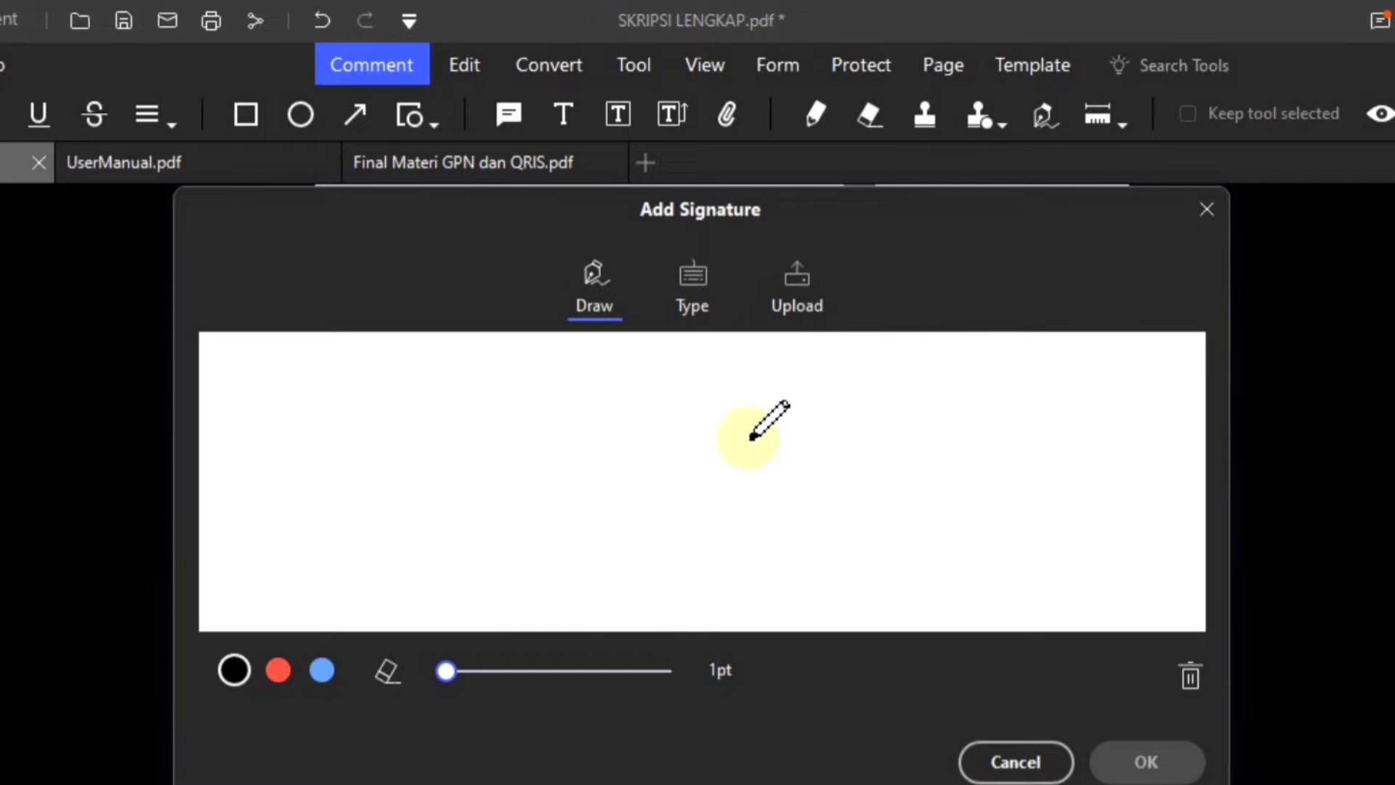
pyautogui.click(802, 311)
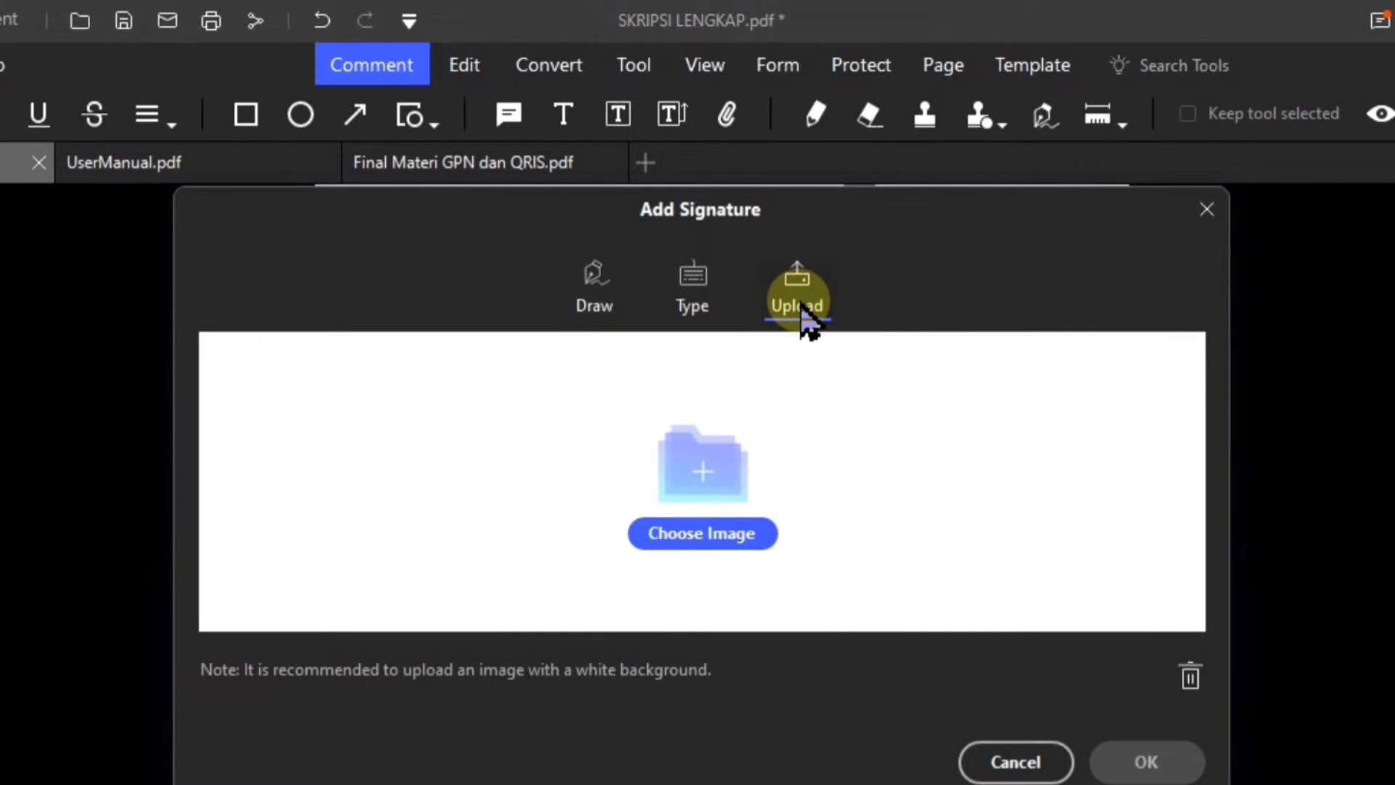
pyautogui.click(721, 539)
pyautogui.click(513, 475)
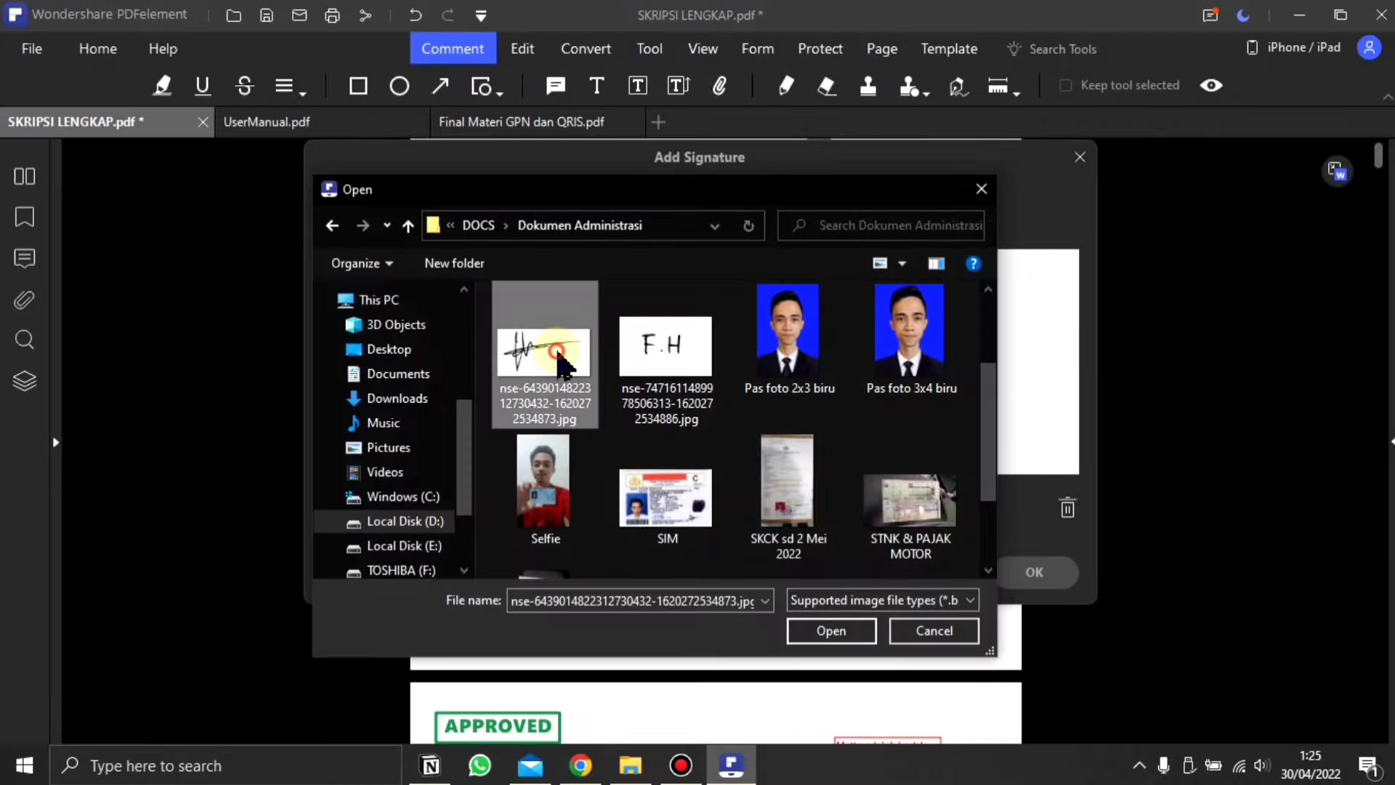
pyautogui.doubleClick(585, 361)
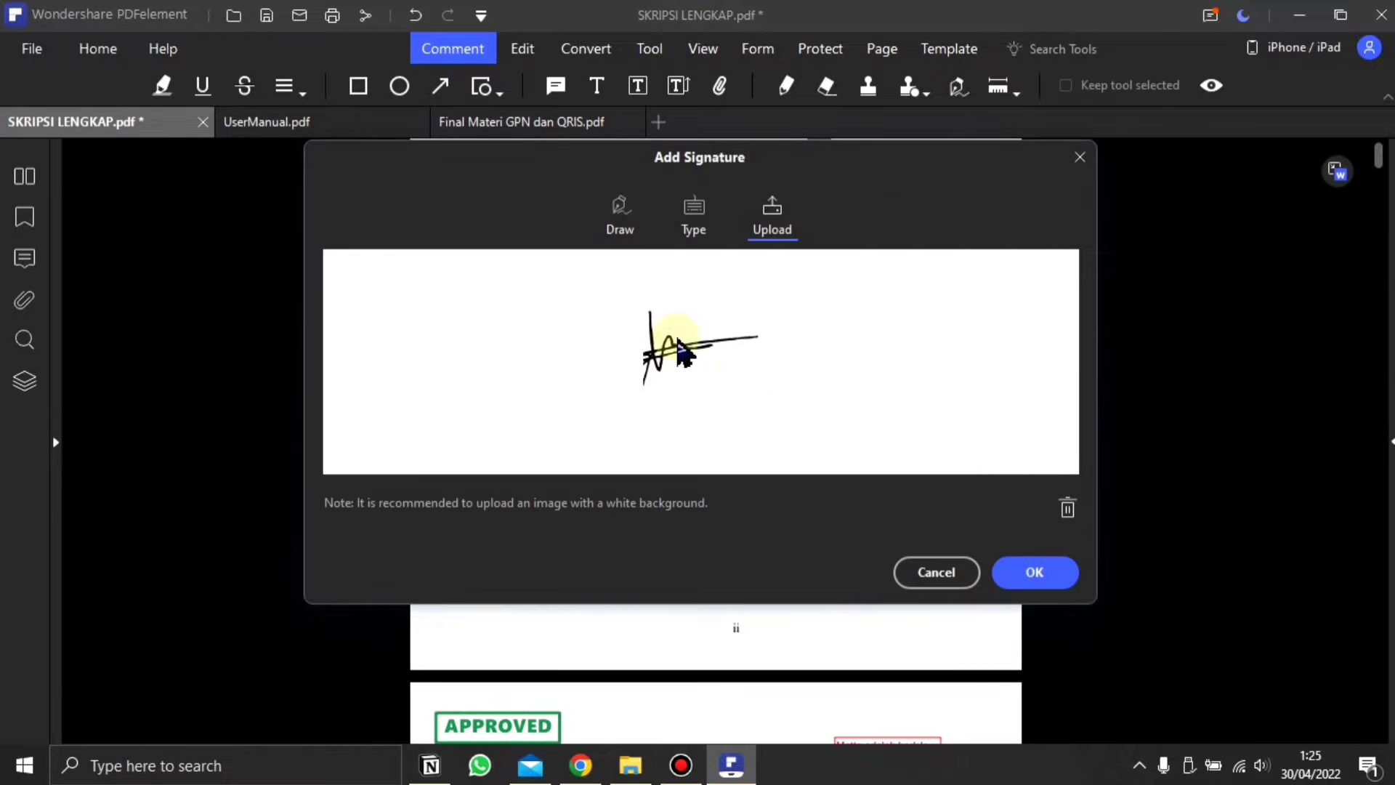
pyautogui.click(1036, 574)
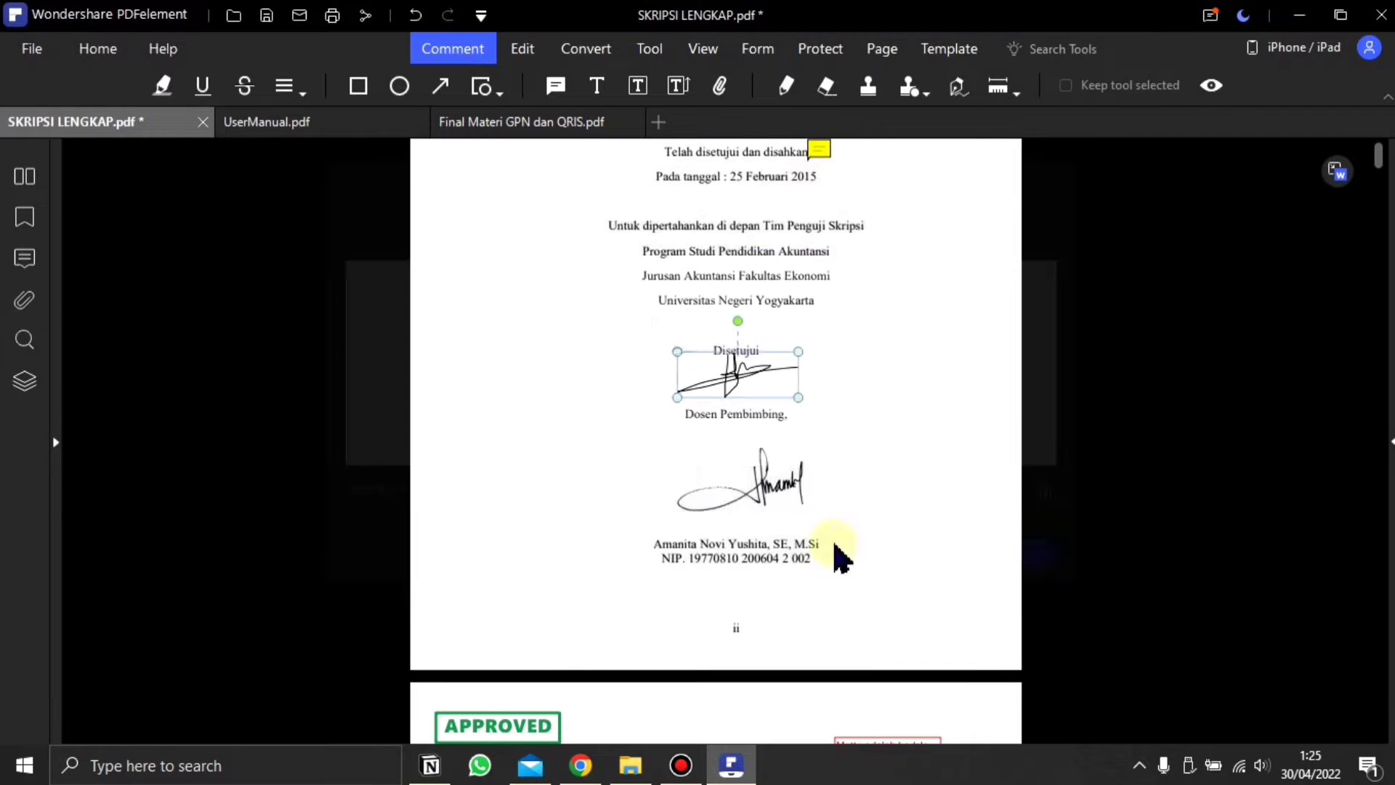
pyautogui.click(582, 462)
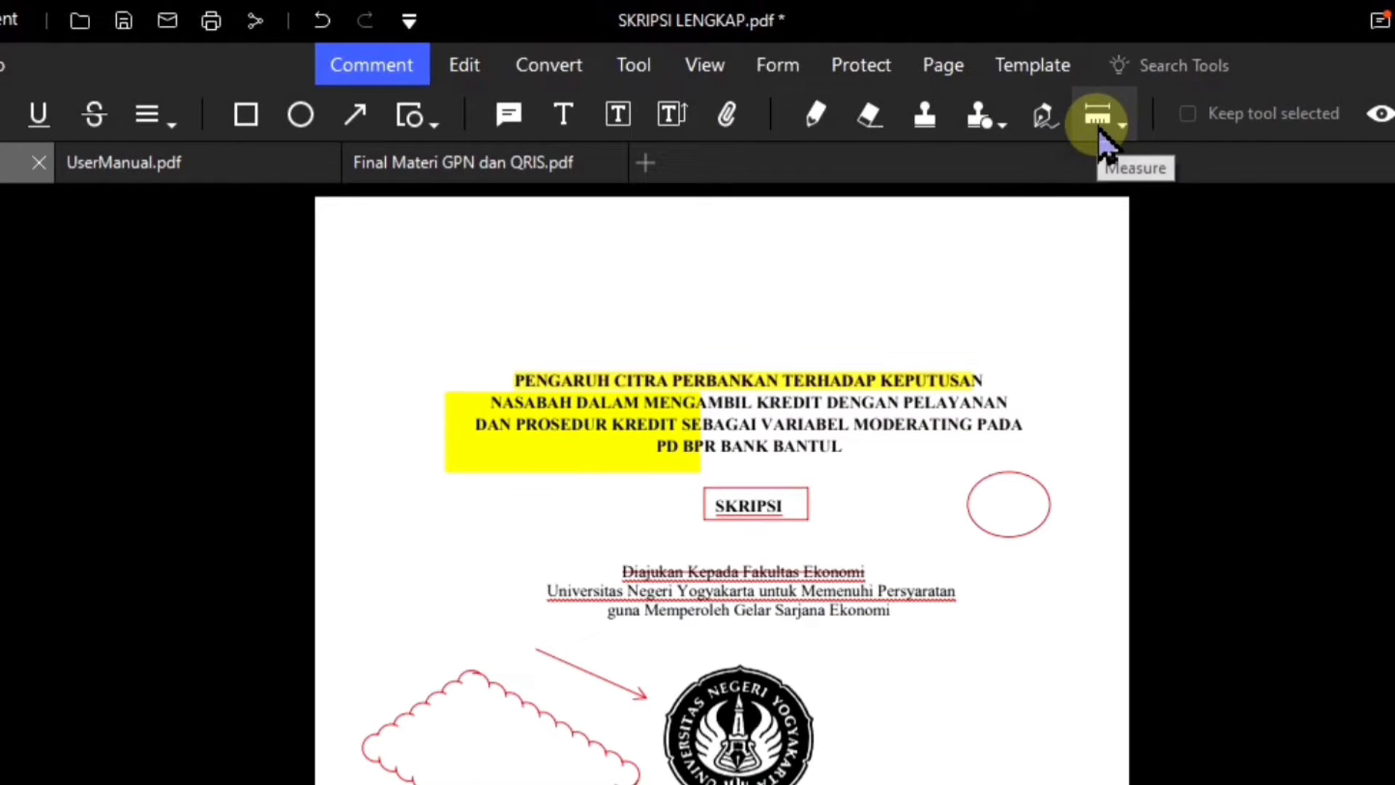
# - Add a horizontal distance measurement about 15.17 cm long across the abstract page, with its dimension line just above the ABSTRAK heading
pyautogui.click(1099, 129)
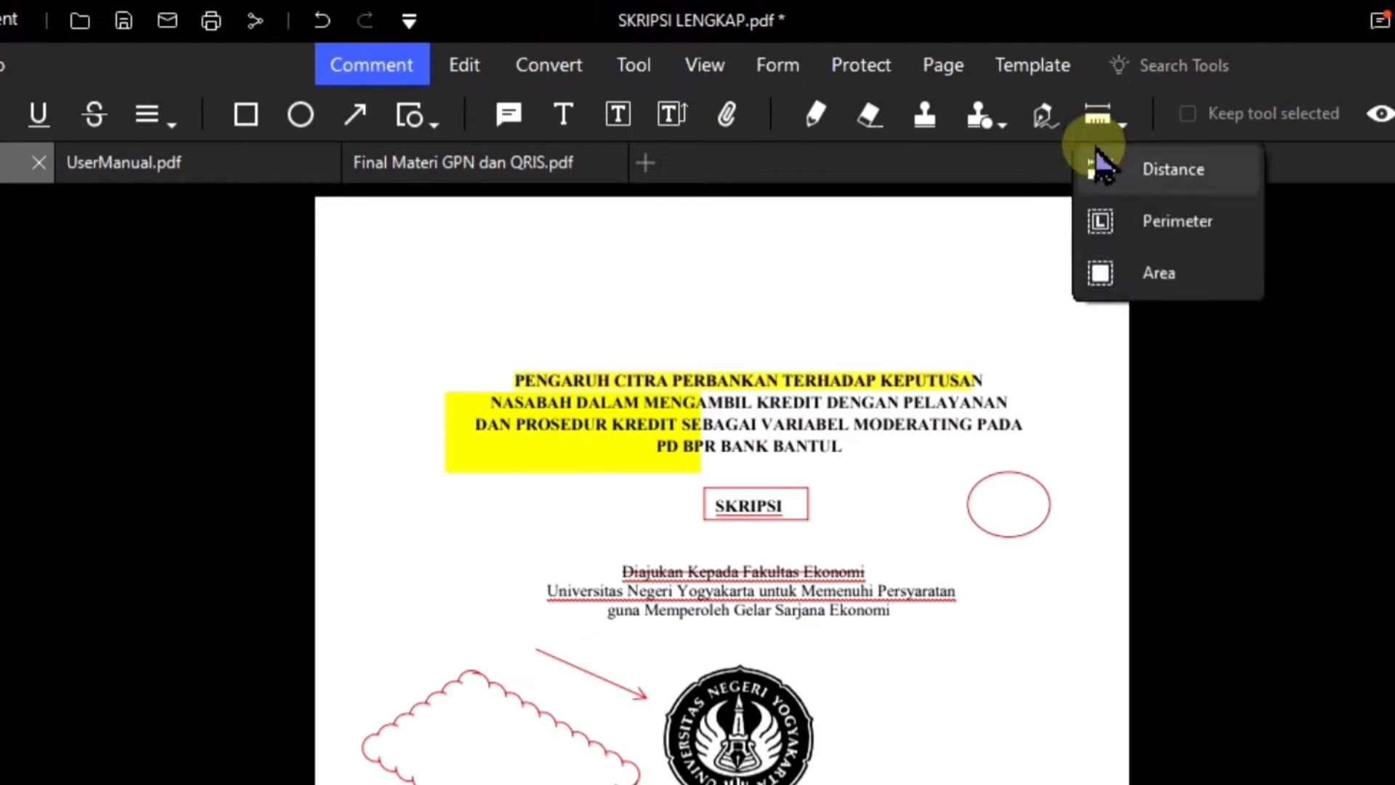
pyautogui.click(1119, 170)
pyautogui.scroll(-15, 939, 644)
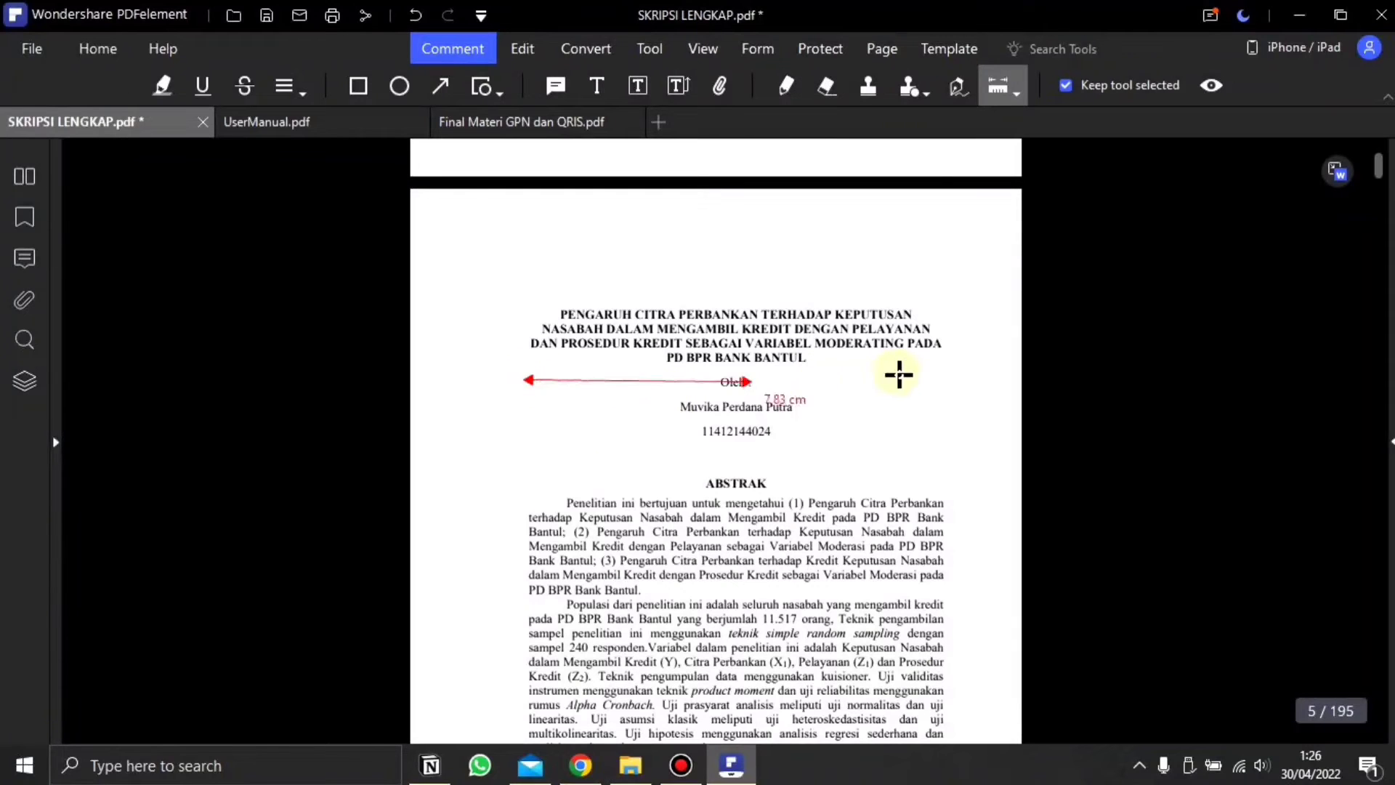
pyautogui.click(967, 384)
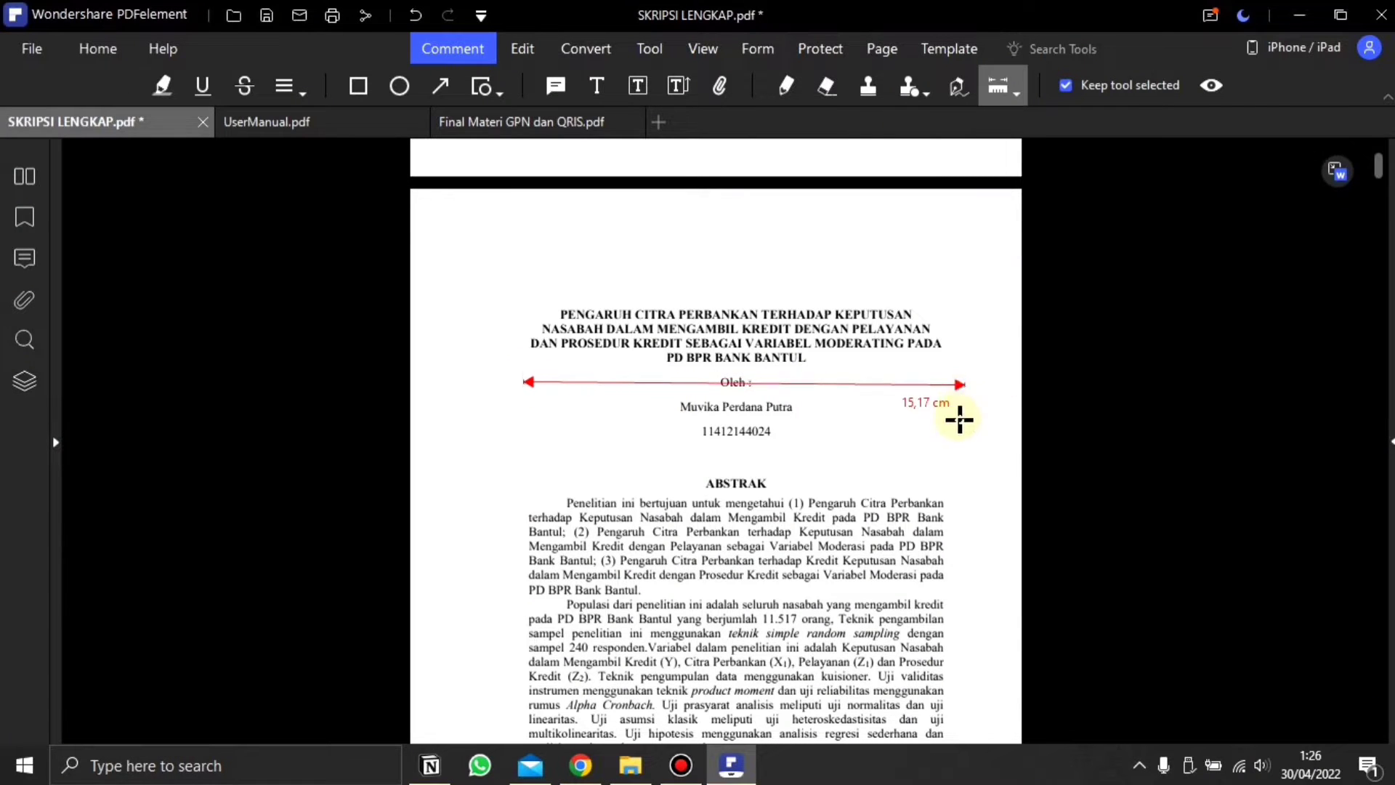
pyautogui.click(959, 459)
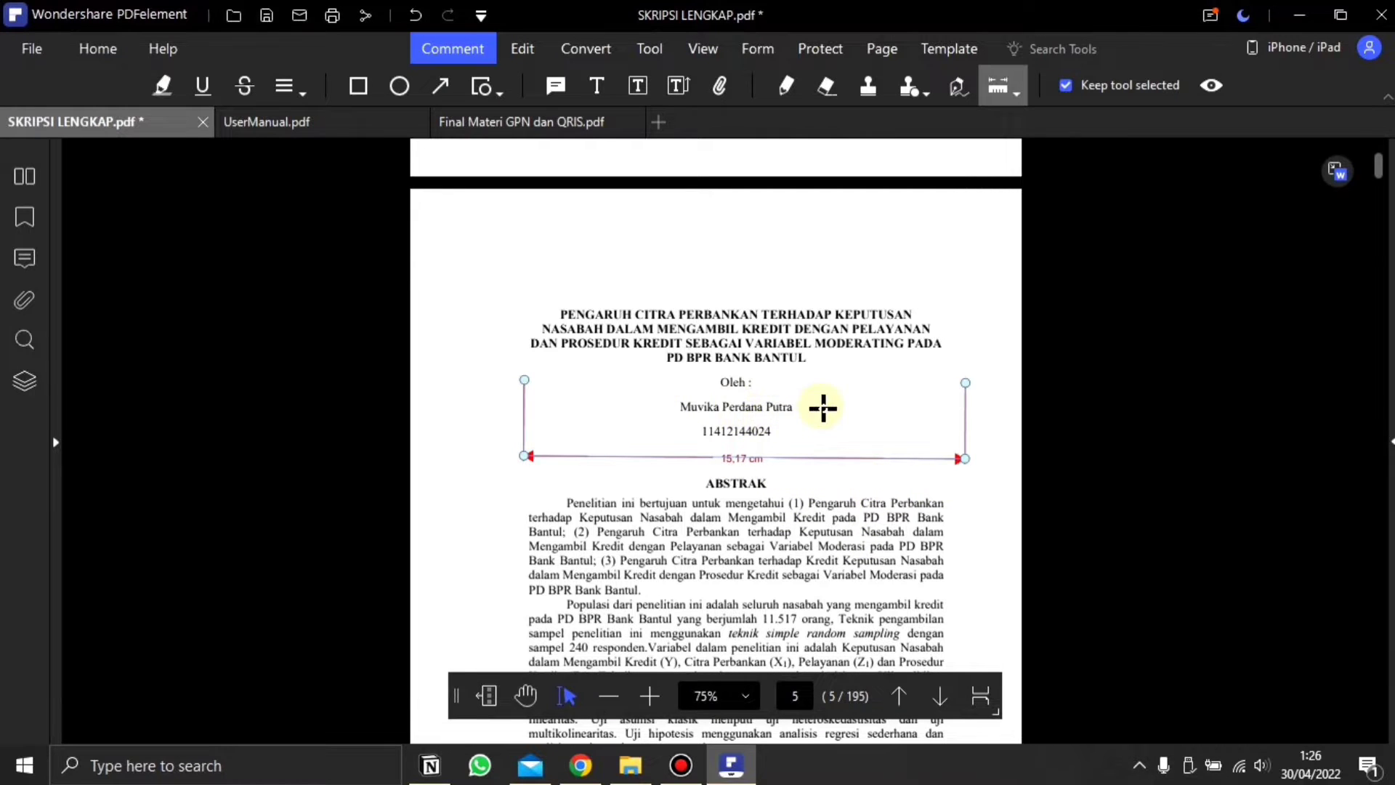
pyautogui.press('Escape')
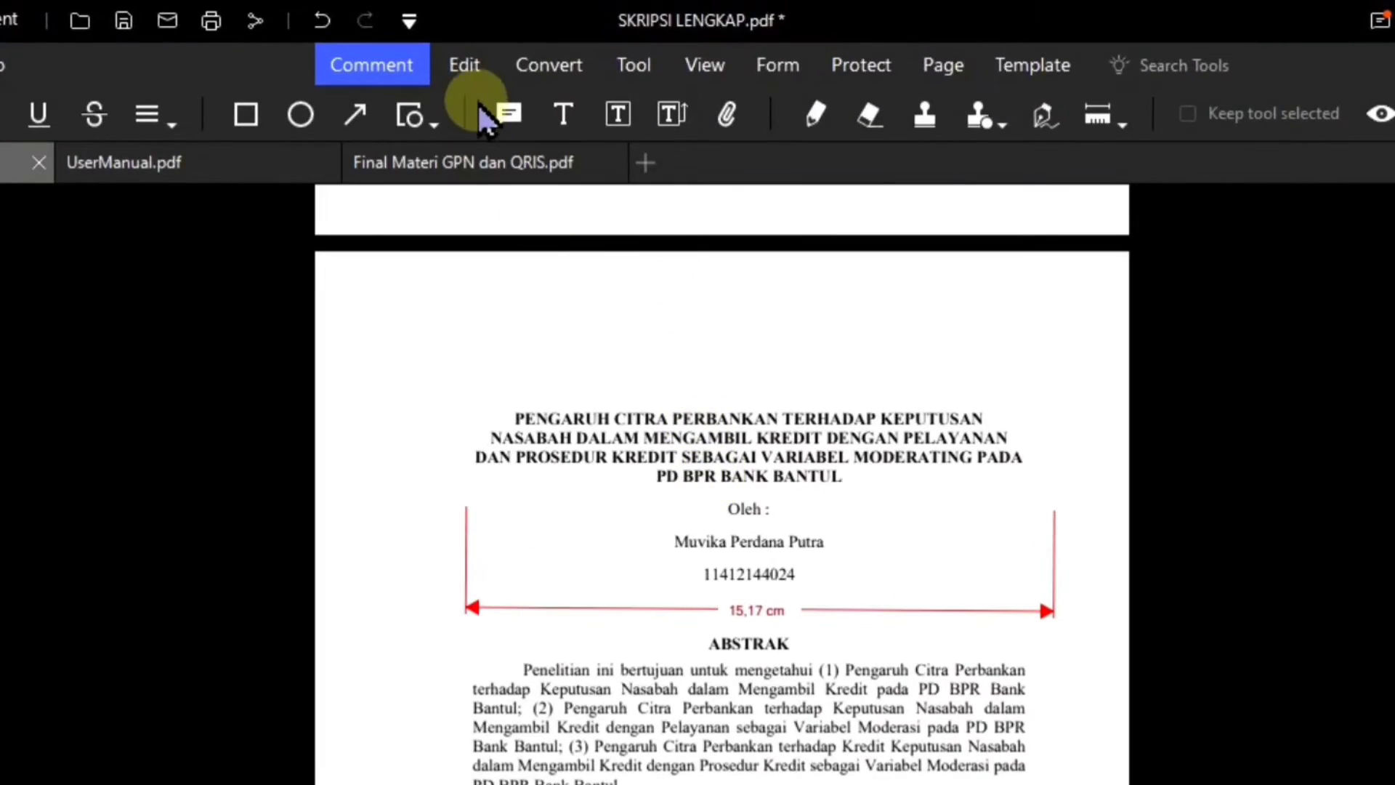
# - Switch to text editing and insert "vdsavsds" before "Citra" in item (2) of the abstract's first paragraph
pyautogui.click(468, 72)
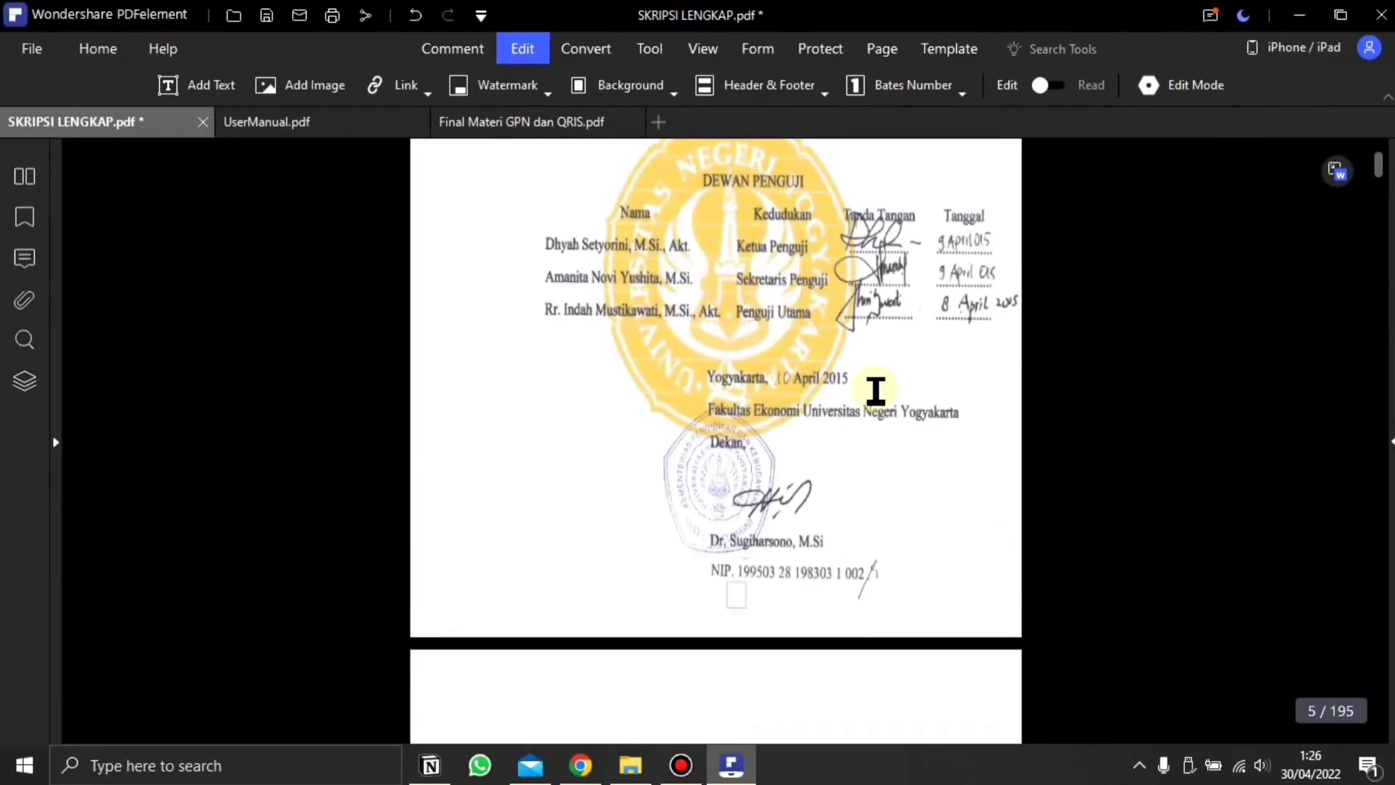
pyautogui.scroll(-3, 847, 415)
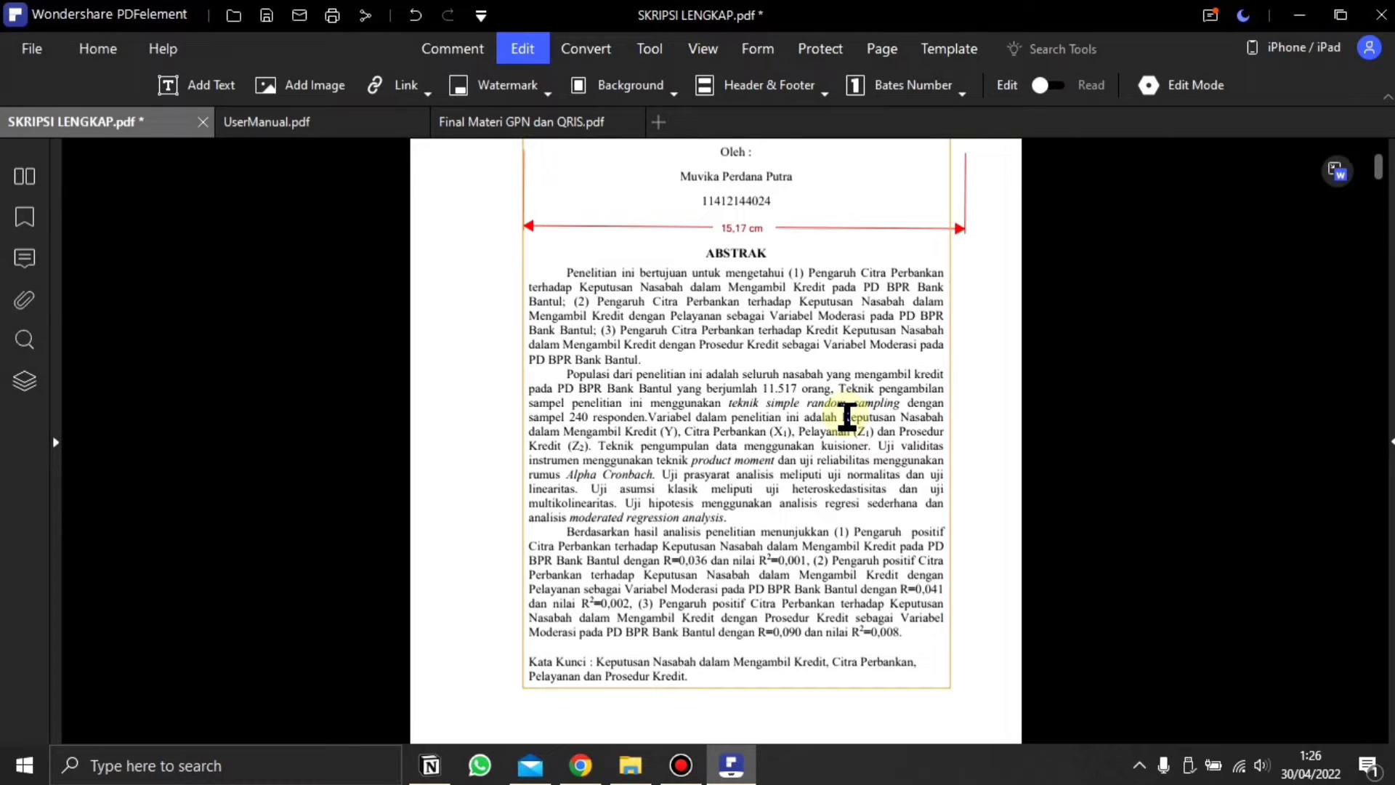
pyautogui.keyDown('ctrl'); pyautogui.scroll(1, 787, 446); pyautogui.keyUp('ctrl')
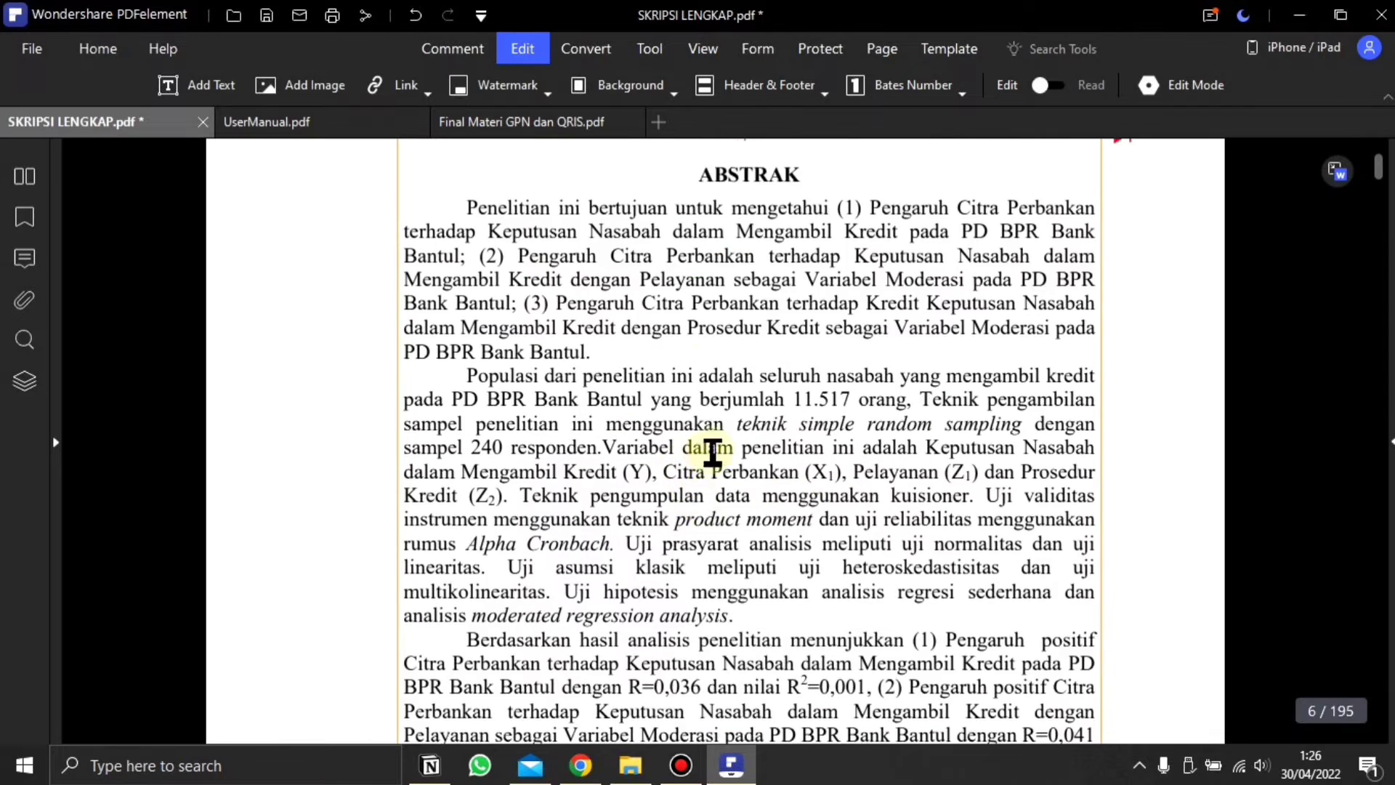
pyautogui.scroll(4, 919, 430)
pyautogui.scroll(-2, 748, 483)
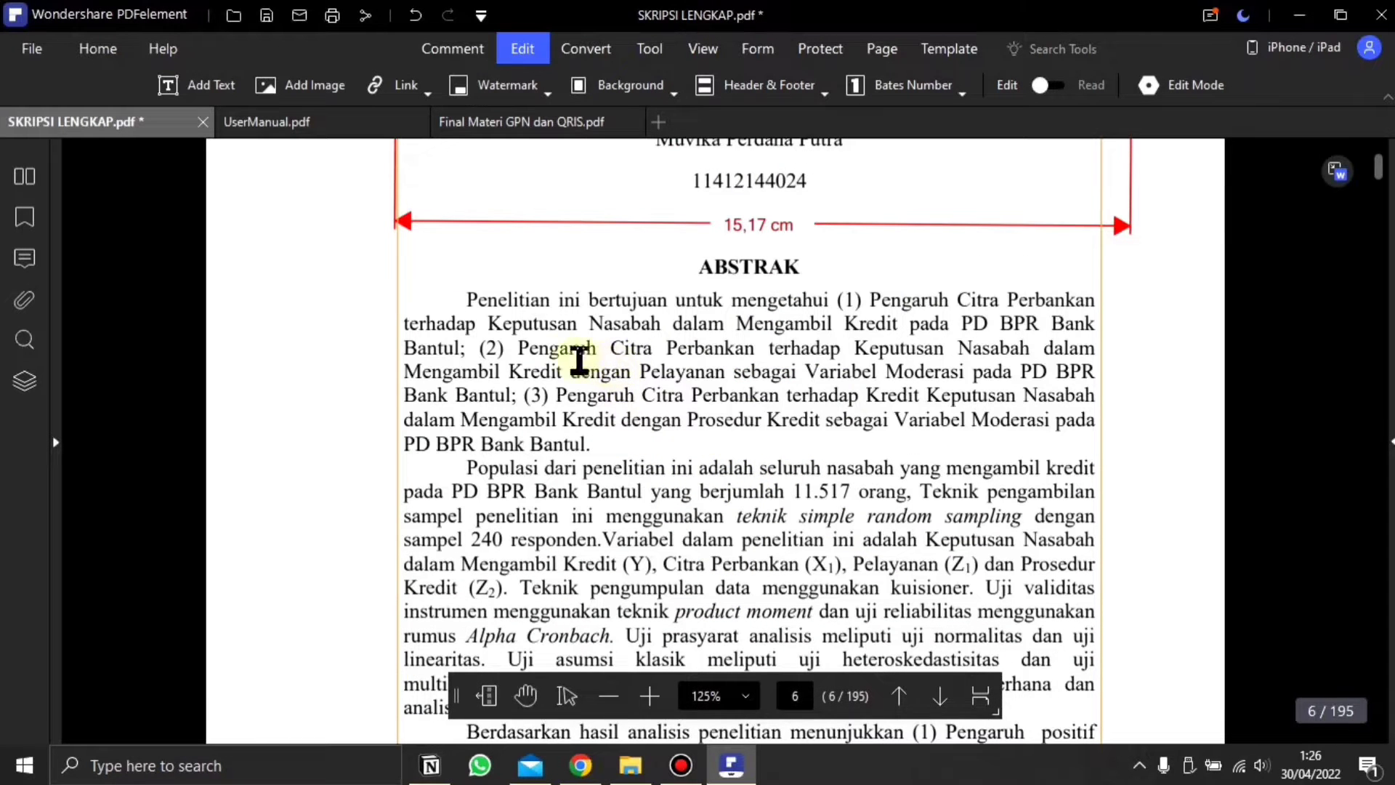
pyautogui.click(563, 353)
pyautogui.click(611, 349)
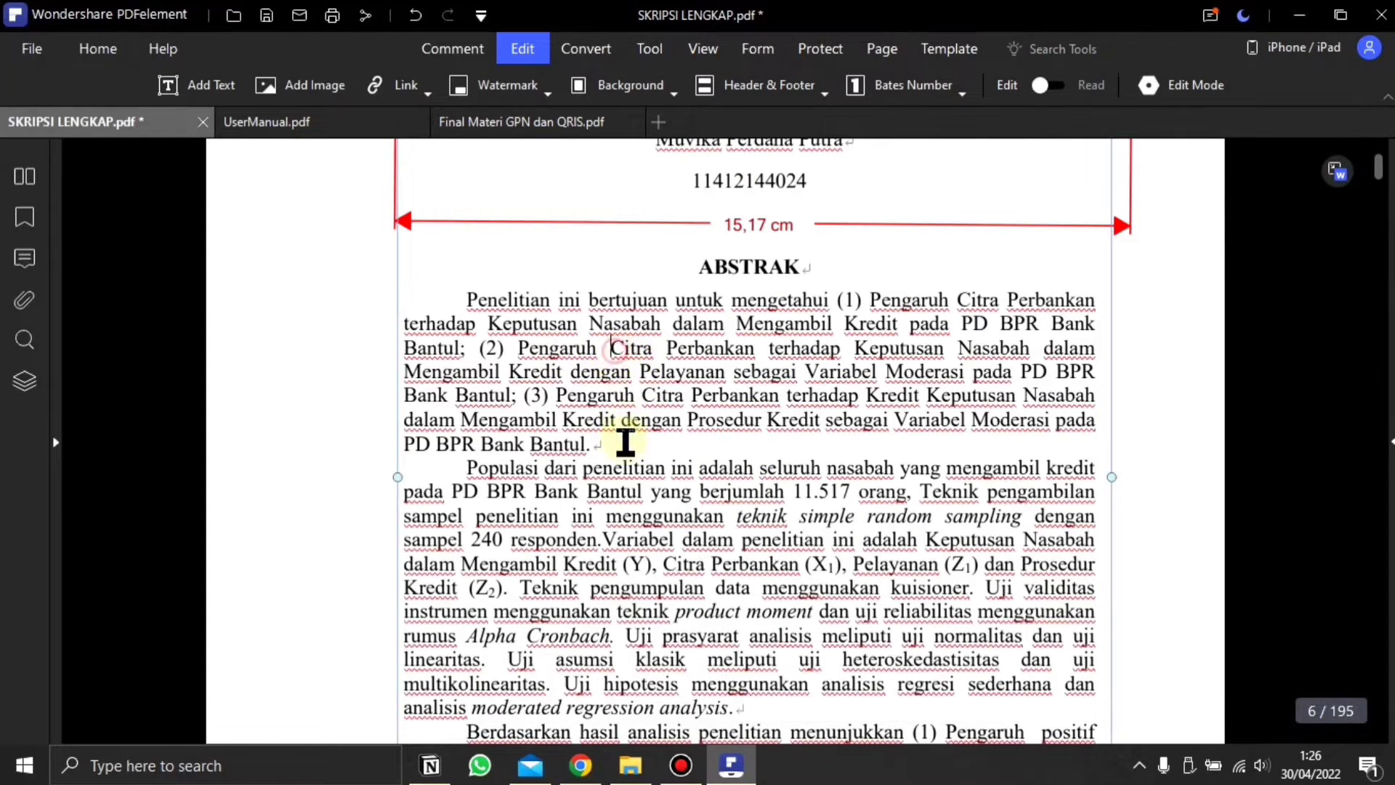
pyautogui.write('vdsavsds')
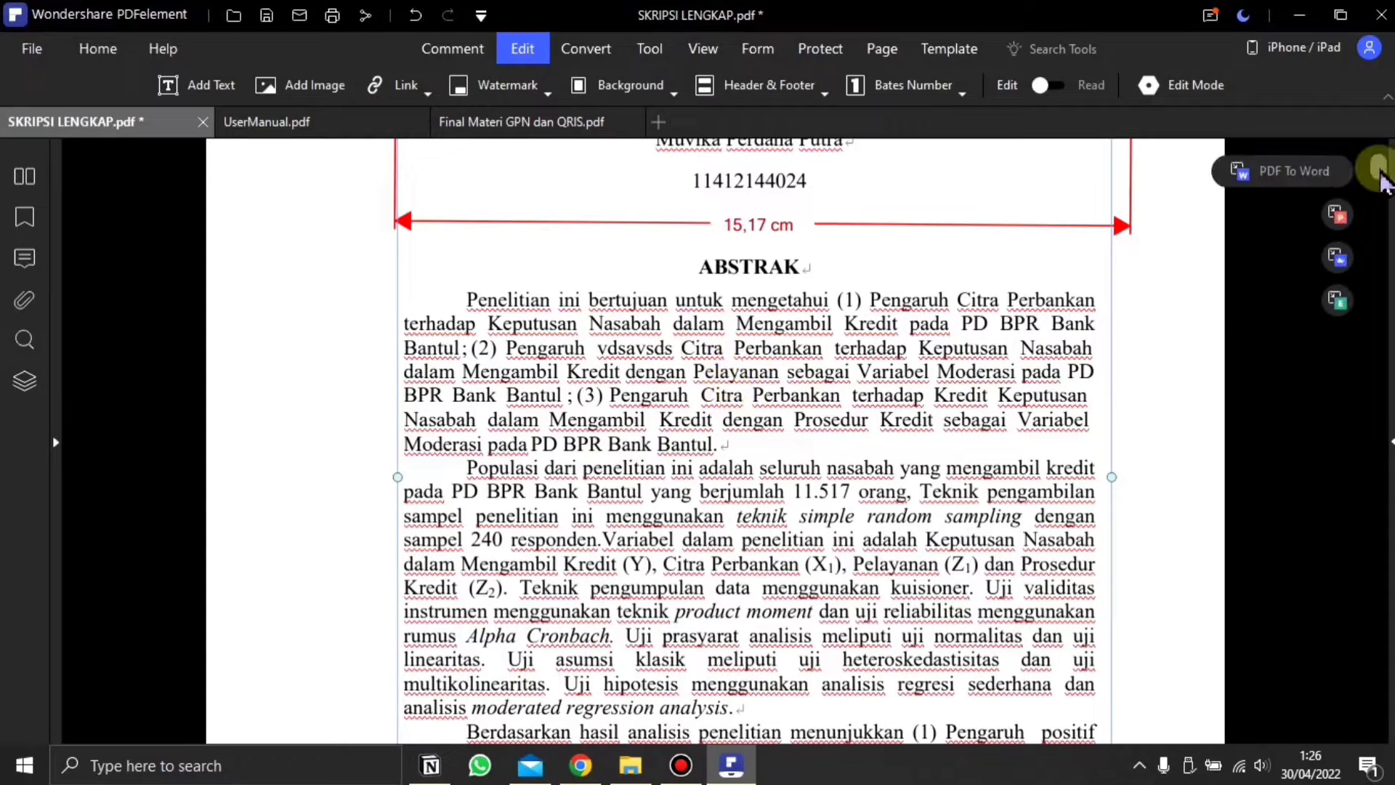
# - Move the university logo on page 1 toward the page's right side and rotate it counterclockwise
pyautogui.moveTo(1380, 176); pyautogui.dragTo(1379, 152)
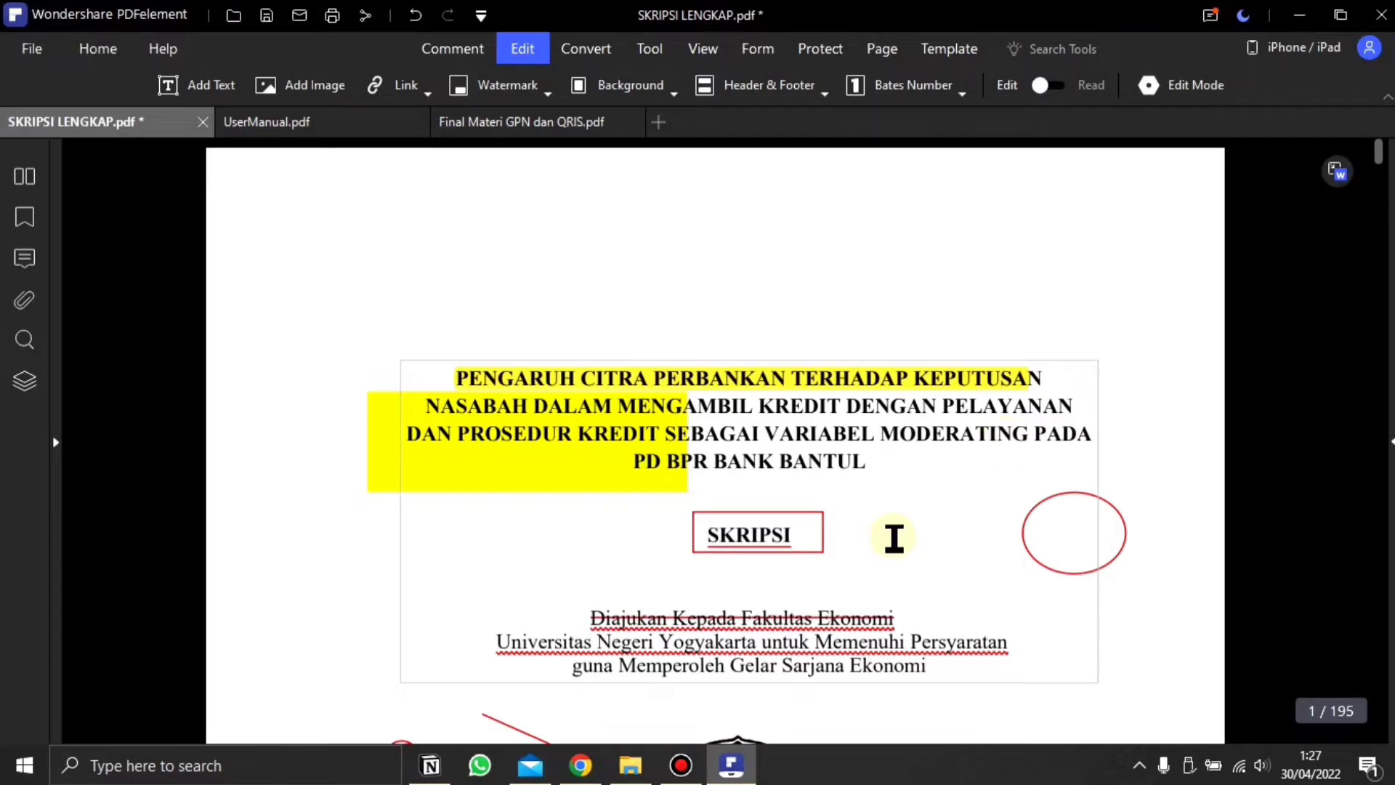
pyautogui.scroll(-5, 894, 537)
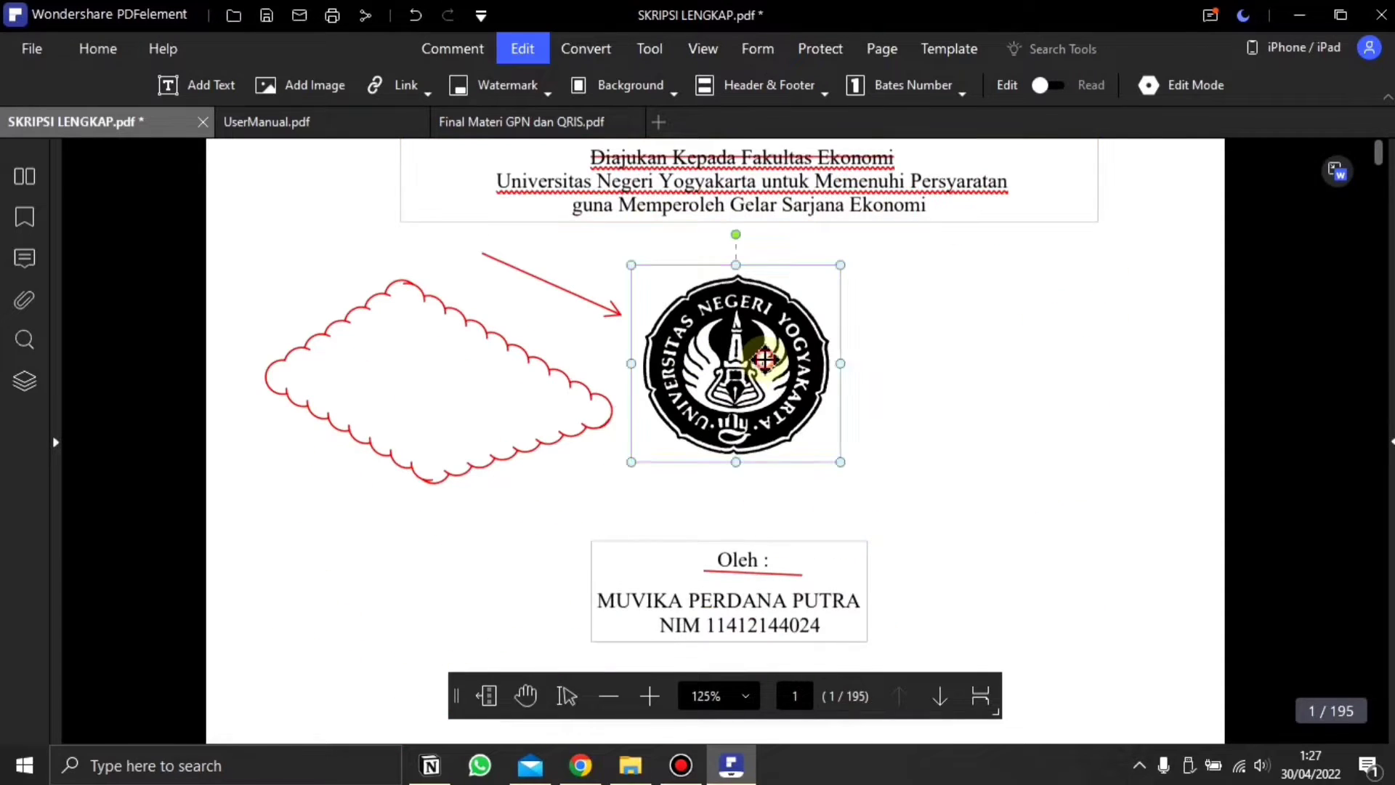
pyautogui.moveTo(763, 367); pyautogui.dragTo(970, 382)
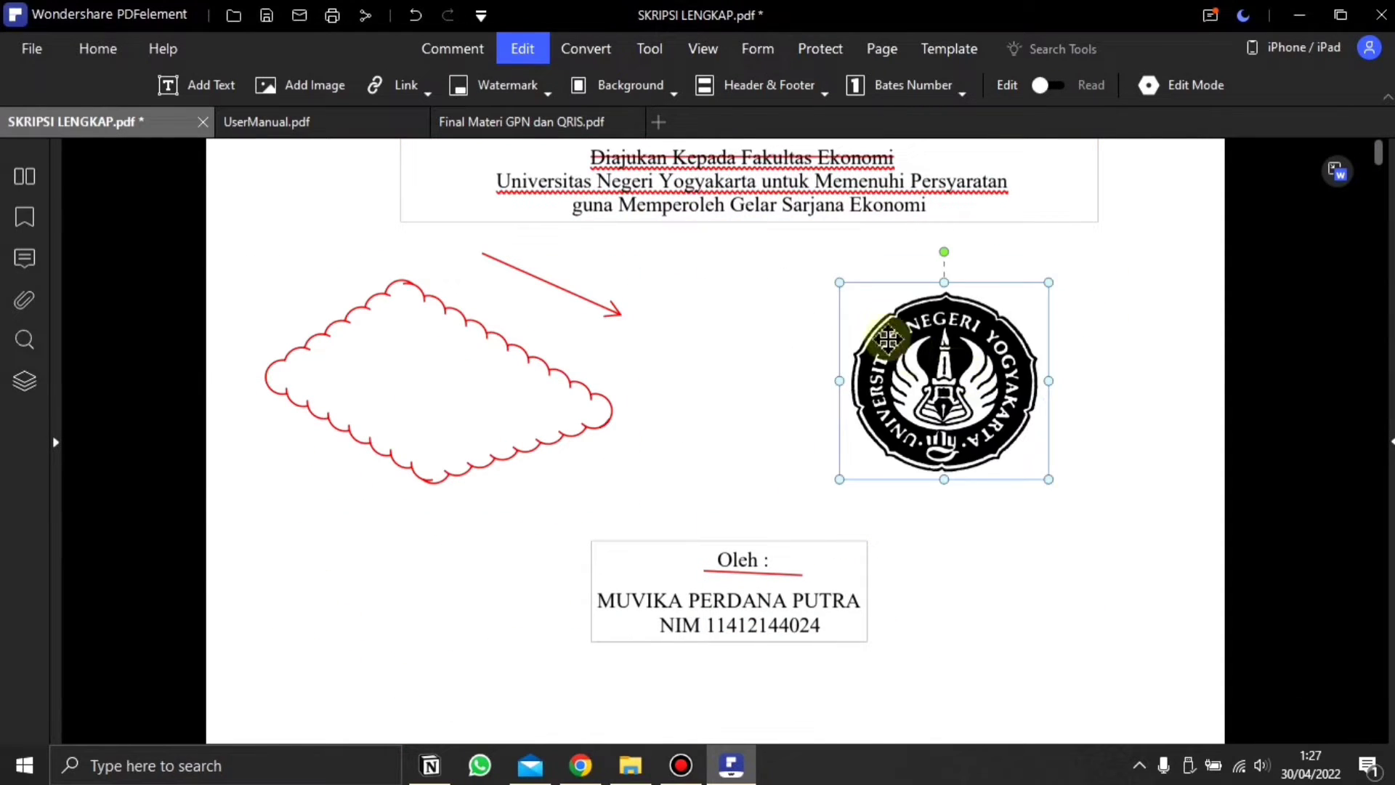
pyautogui.moveTo(841, 284); pyautogui.dragTo(879, 247)
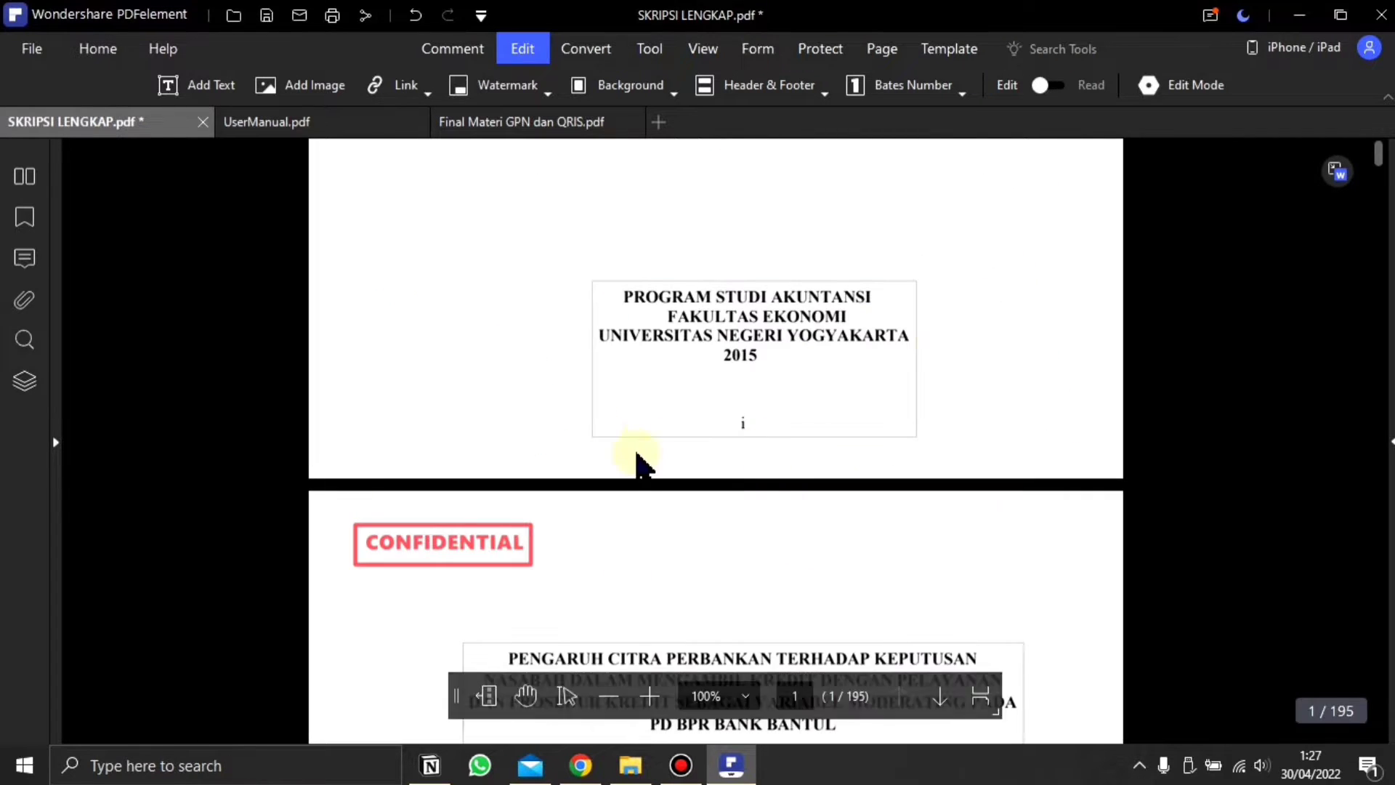
# - Examine the editable text boxes in the Correlations table on page 131, selecting individual value cells and the Pernyataan_1 label
pyautogui.scroll(5, 643, 465)
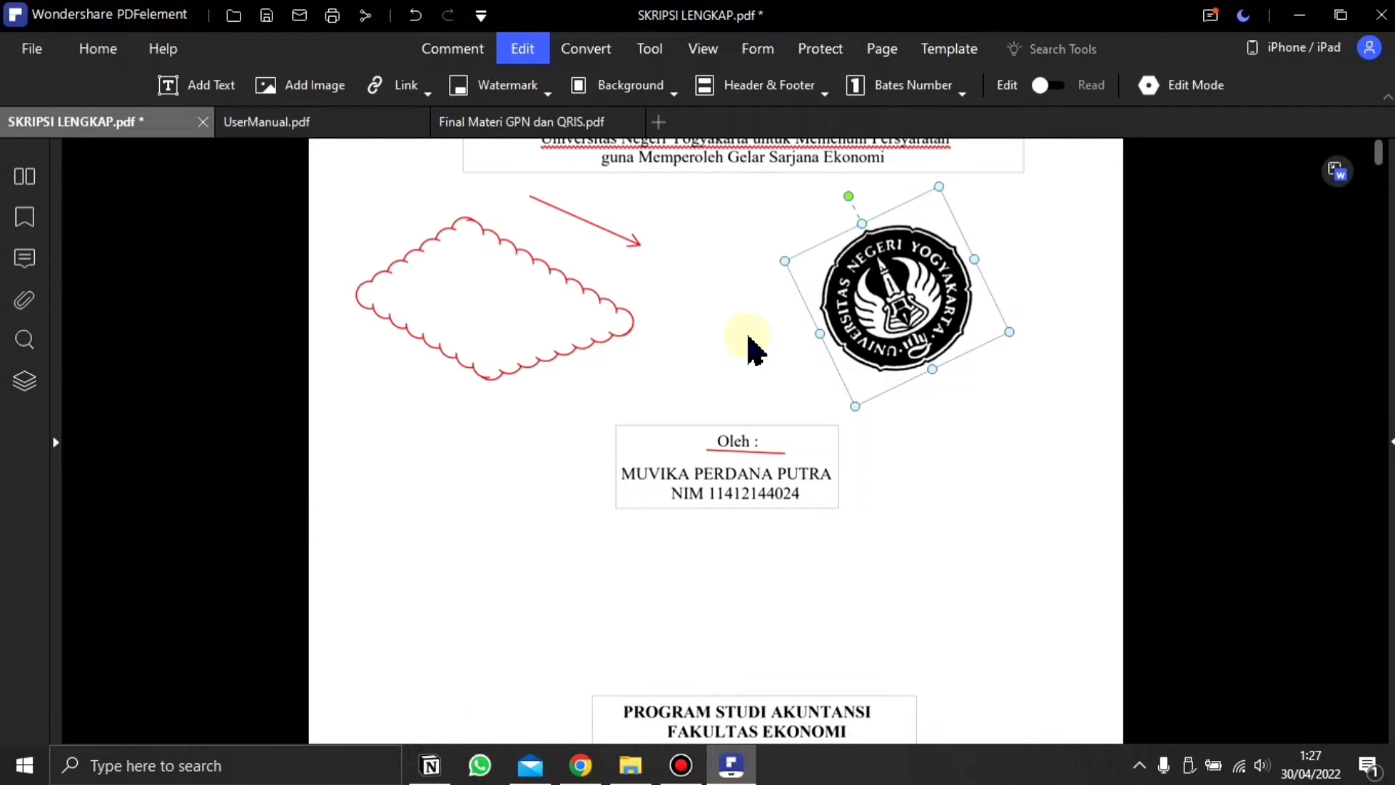
pyautogui.scroll(-6, 799, 444)
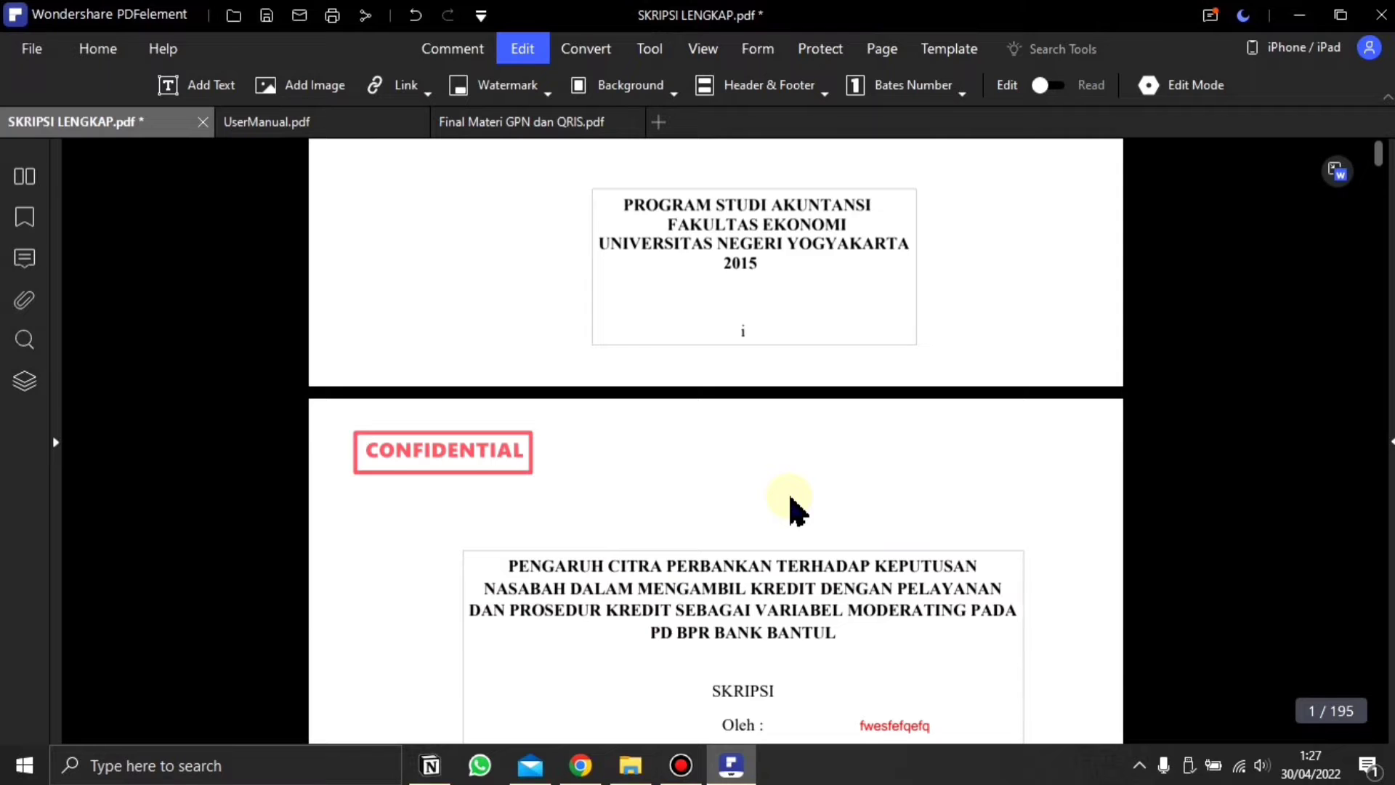
pyautogui.scroll(8, 792, 507)
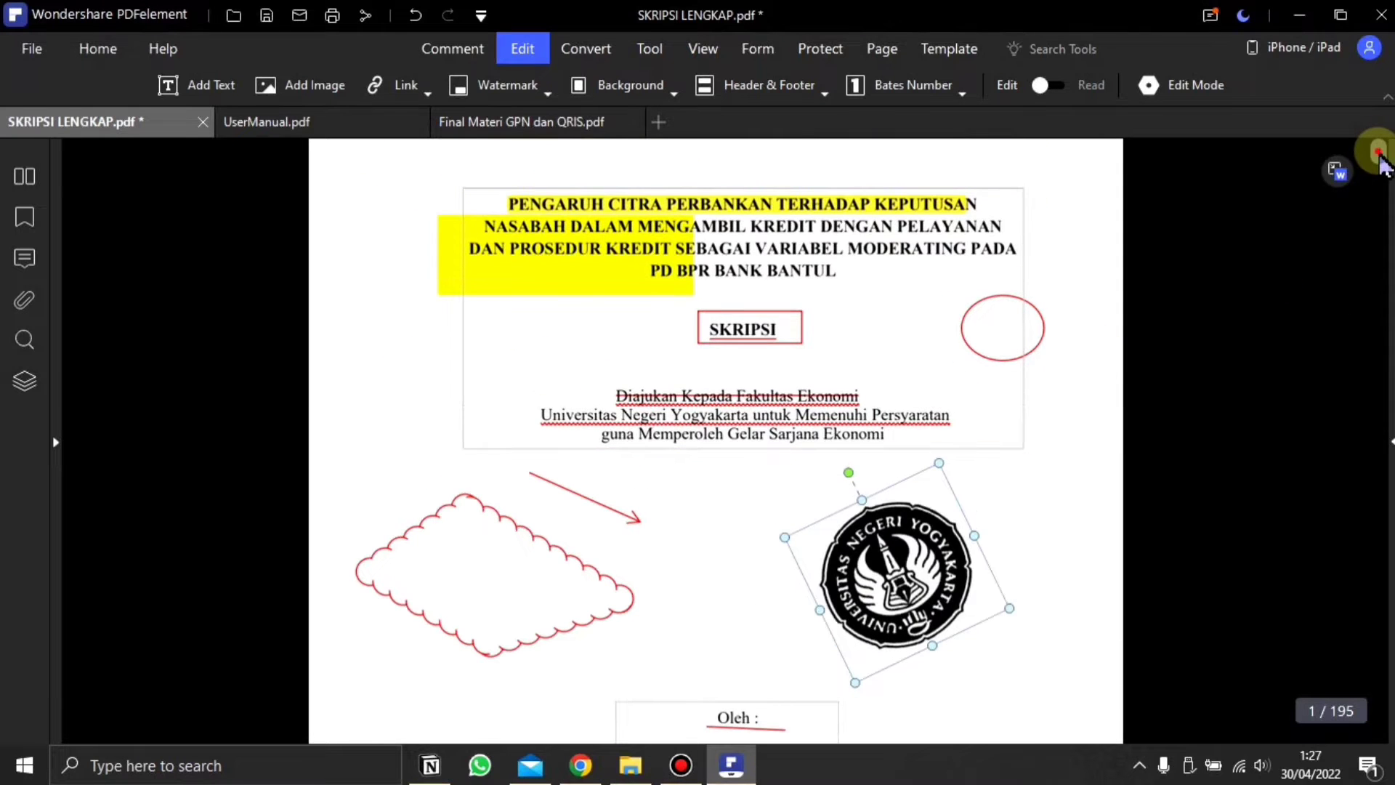
pyautogui.moveTo(1380, 154); pyautogui.dragTo(1352, 542)
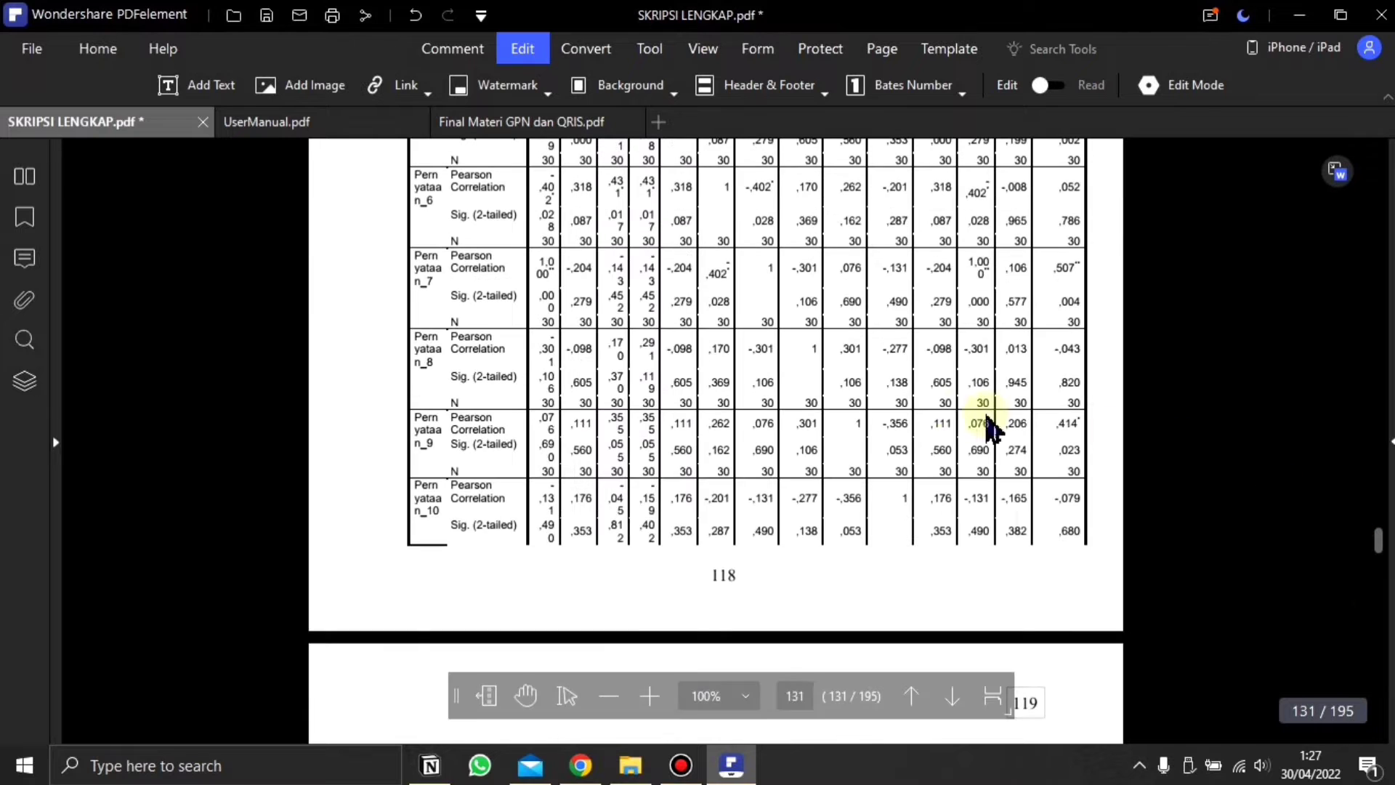
pyautogui.scroll(7, 720, 346)
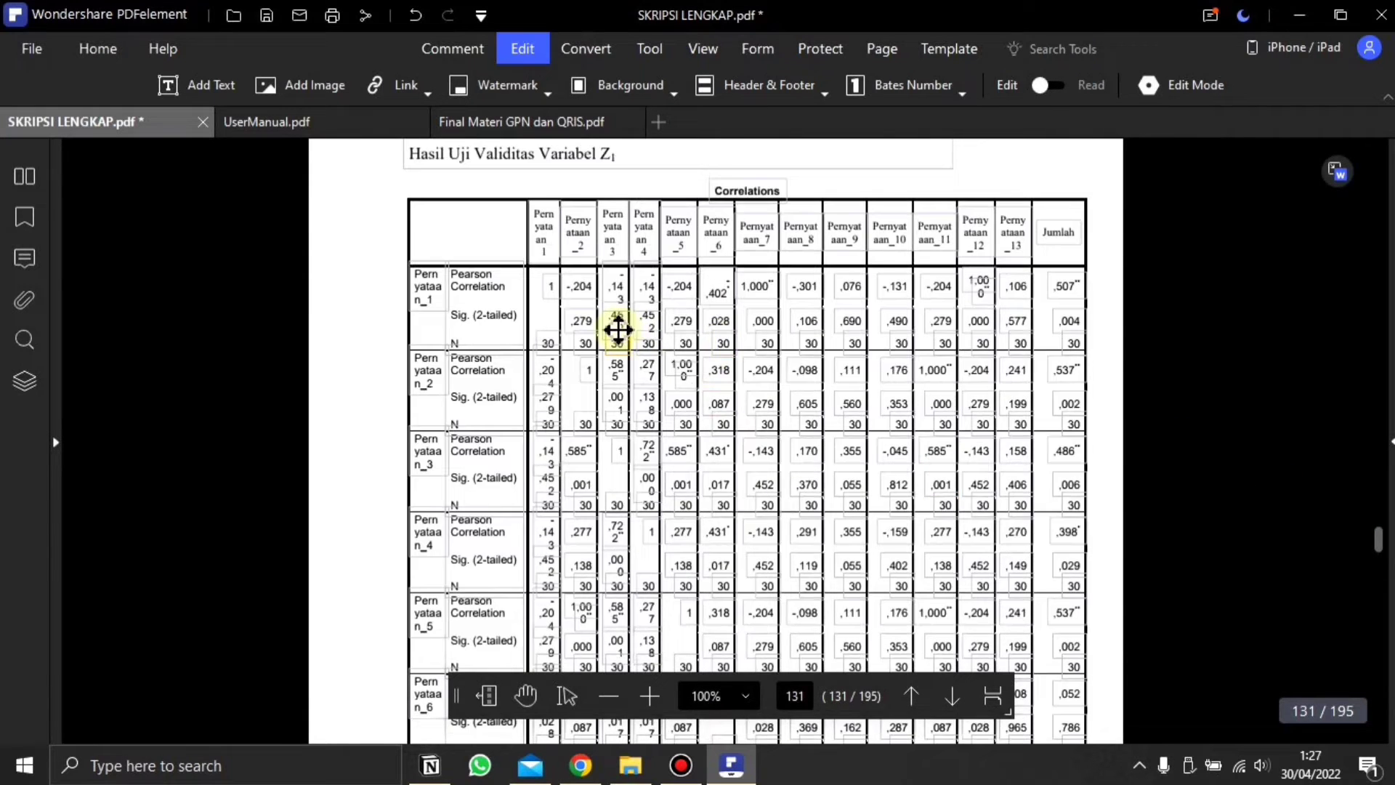
pyautogui.scroll(1, 618, 330)
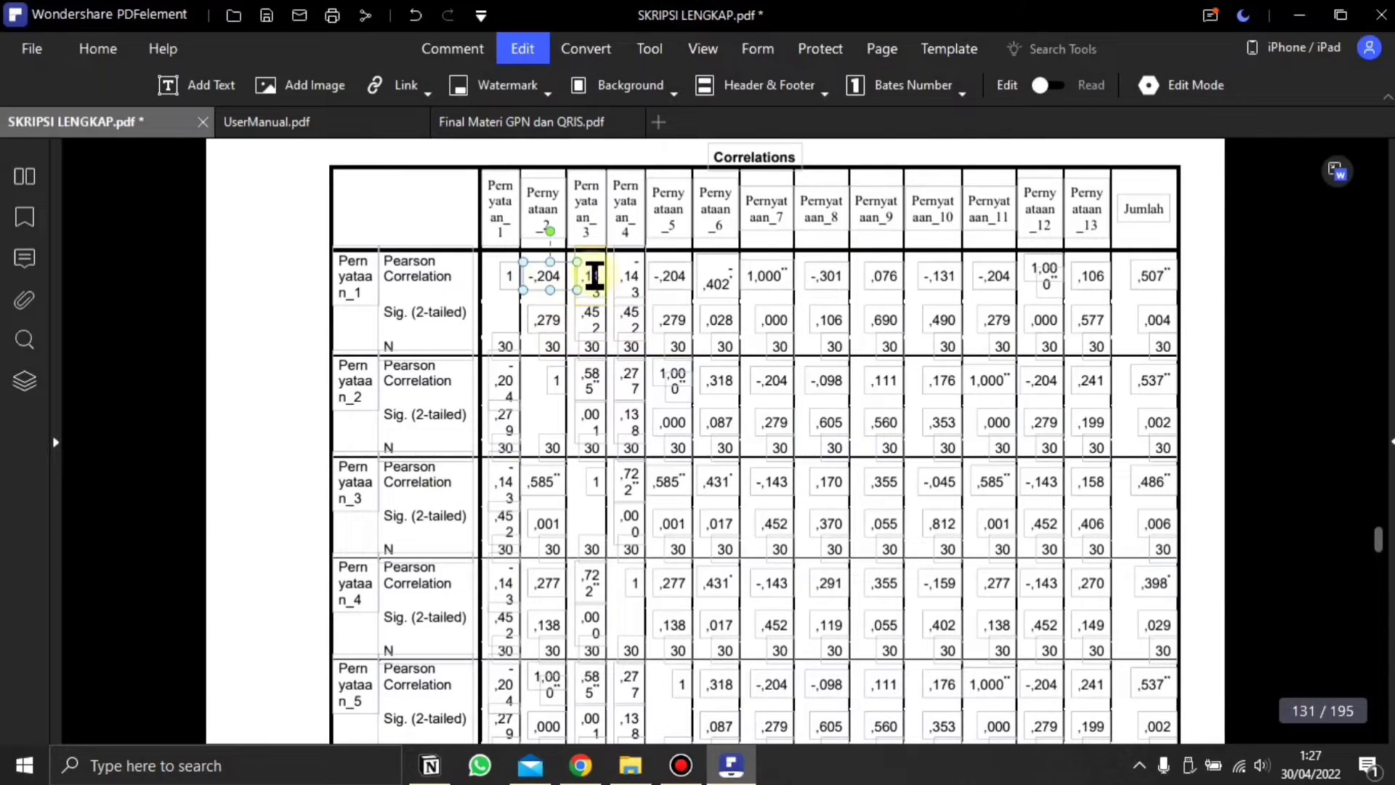
pyautogui.click(773, 320)
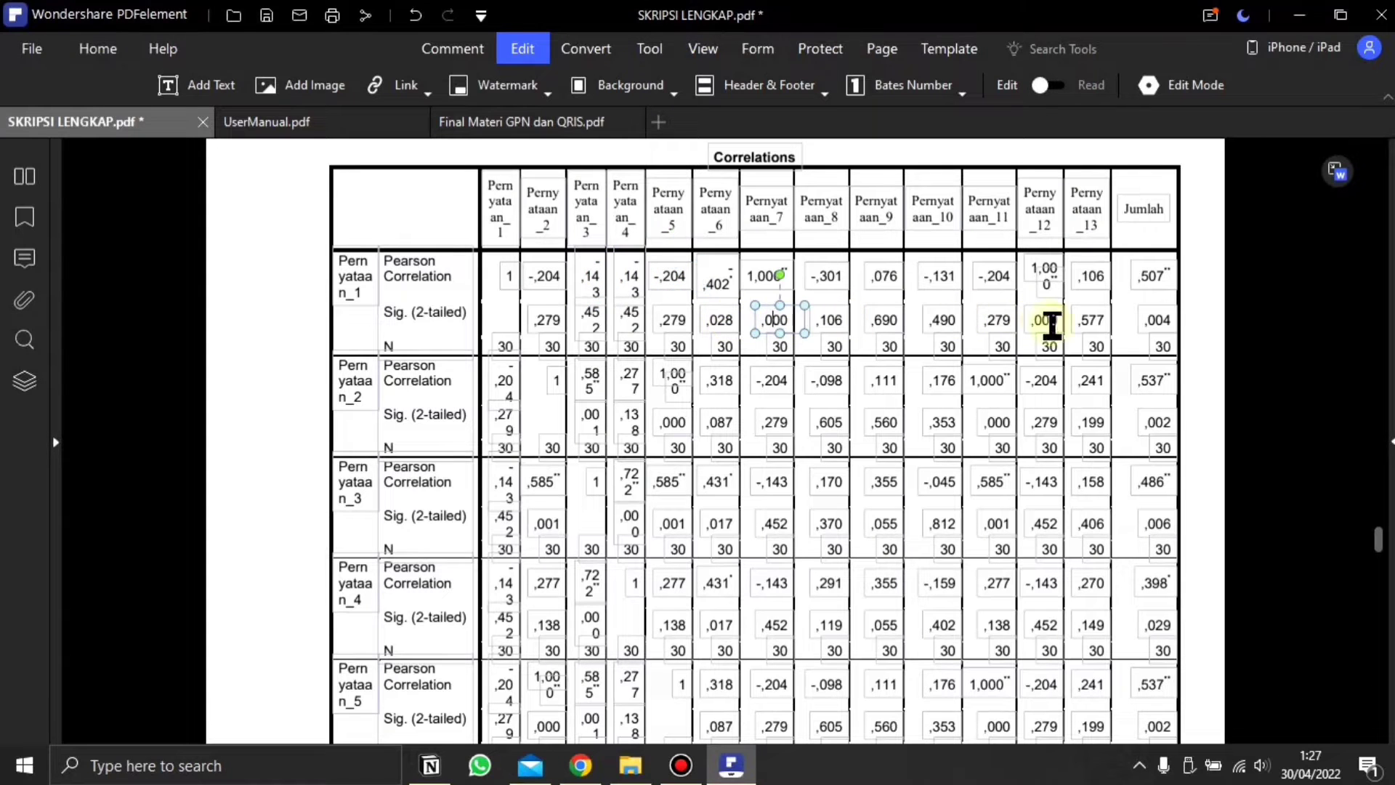
pyautogui.click(352, 277)
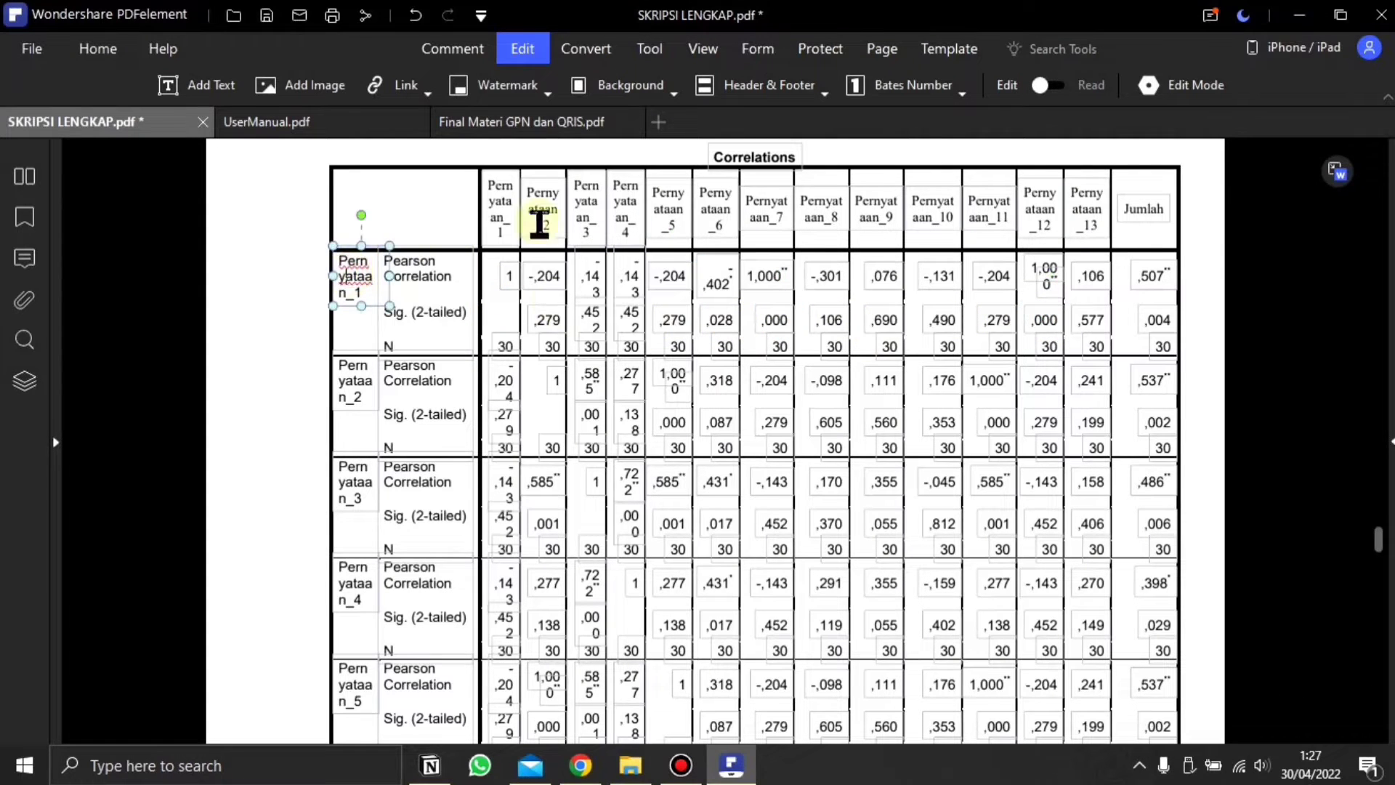
# - Switch to Final Materi GPN dan QRIS.pdf, make it editable, and select the title text and Bank Indonesia logo on page 1
pyautogui.click(521, 122)
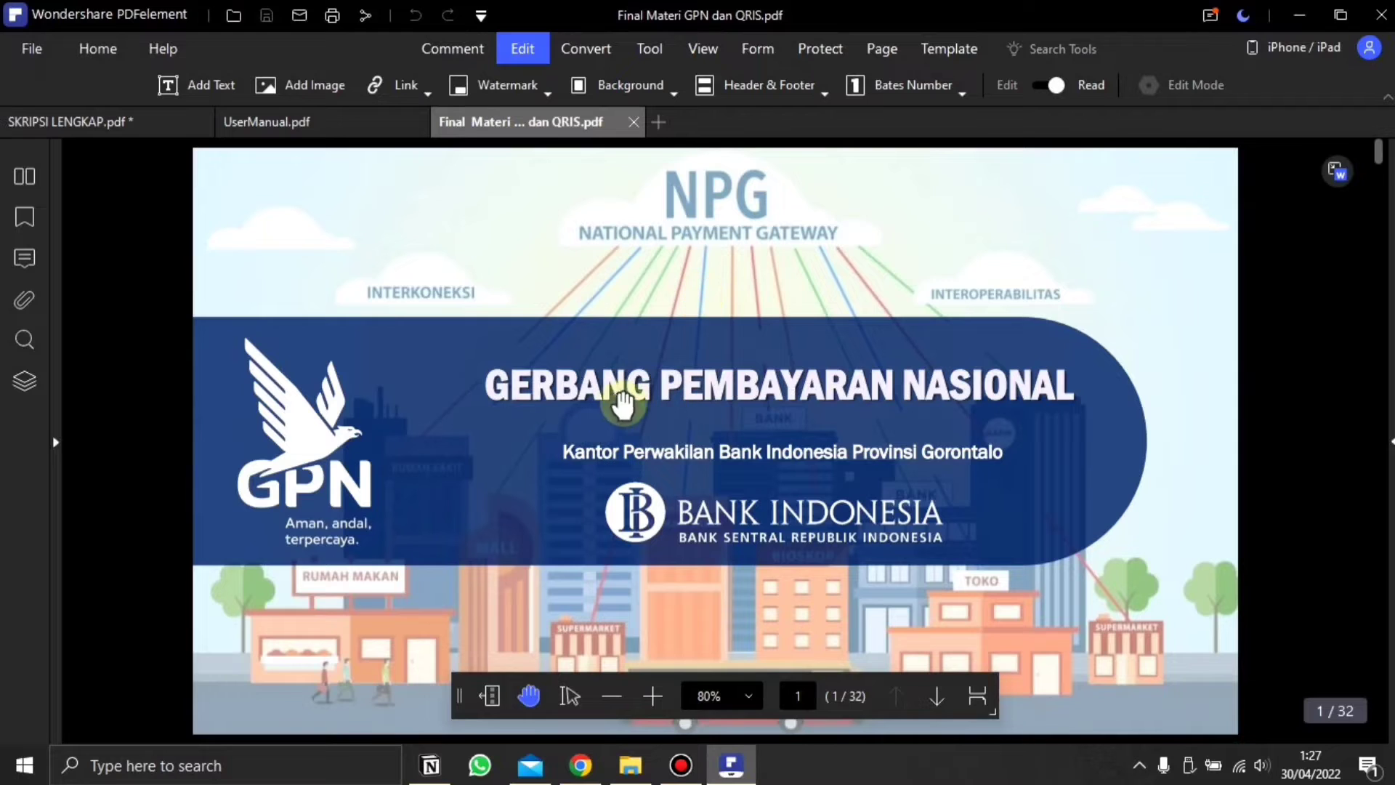
pyautogui.click(452, 48)
pyautogui.click(526, 50)
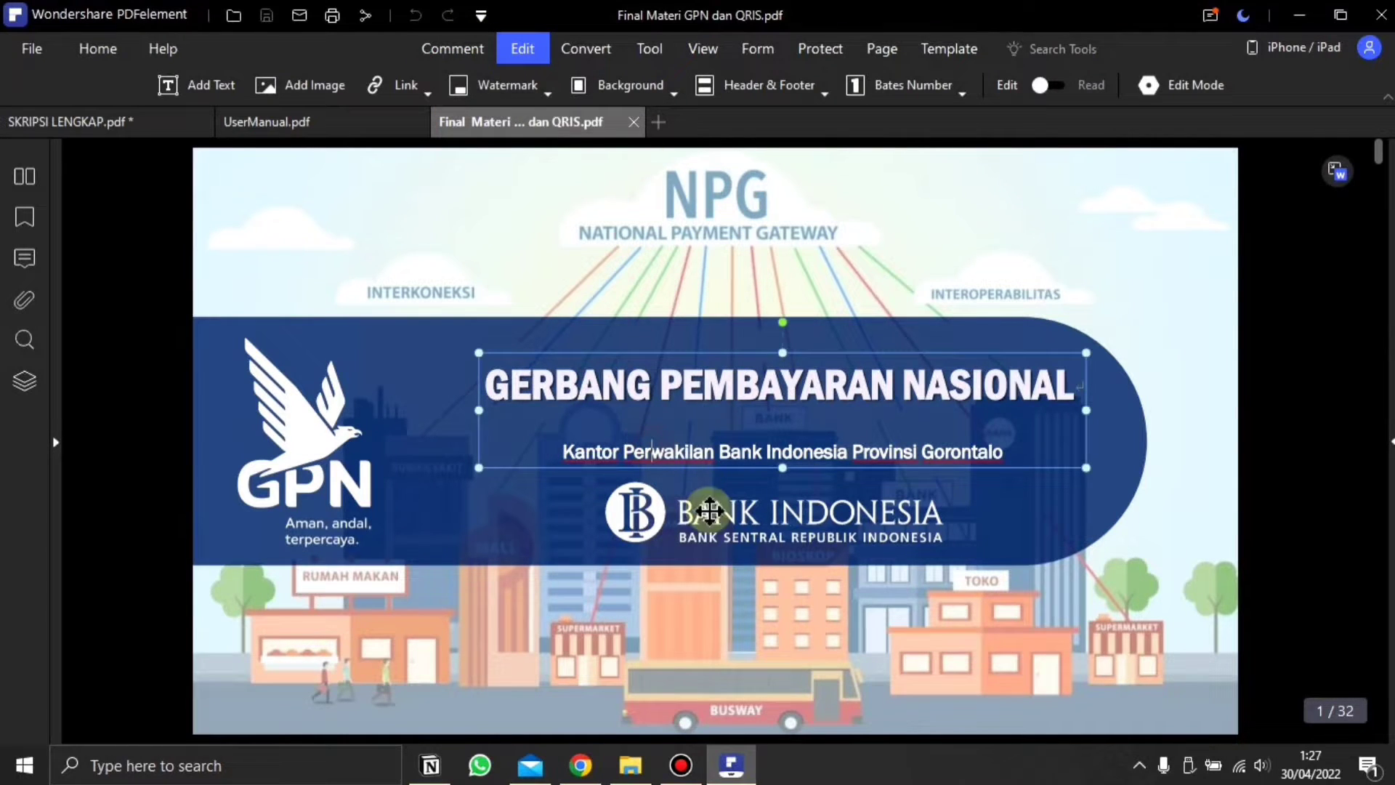
pyautogui.scroll(-1, 726, 498)
pyautogui.click(726, 420)
# - Select the text from within "Melaksanakan" through "penyelenggara" in the first two WEWENANG bullets on page 2
pyautogui.scroll(-5, 664, 532)
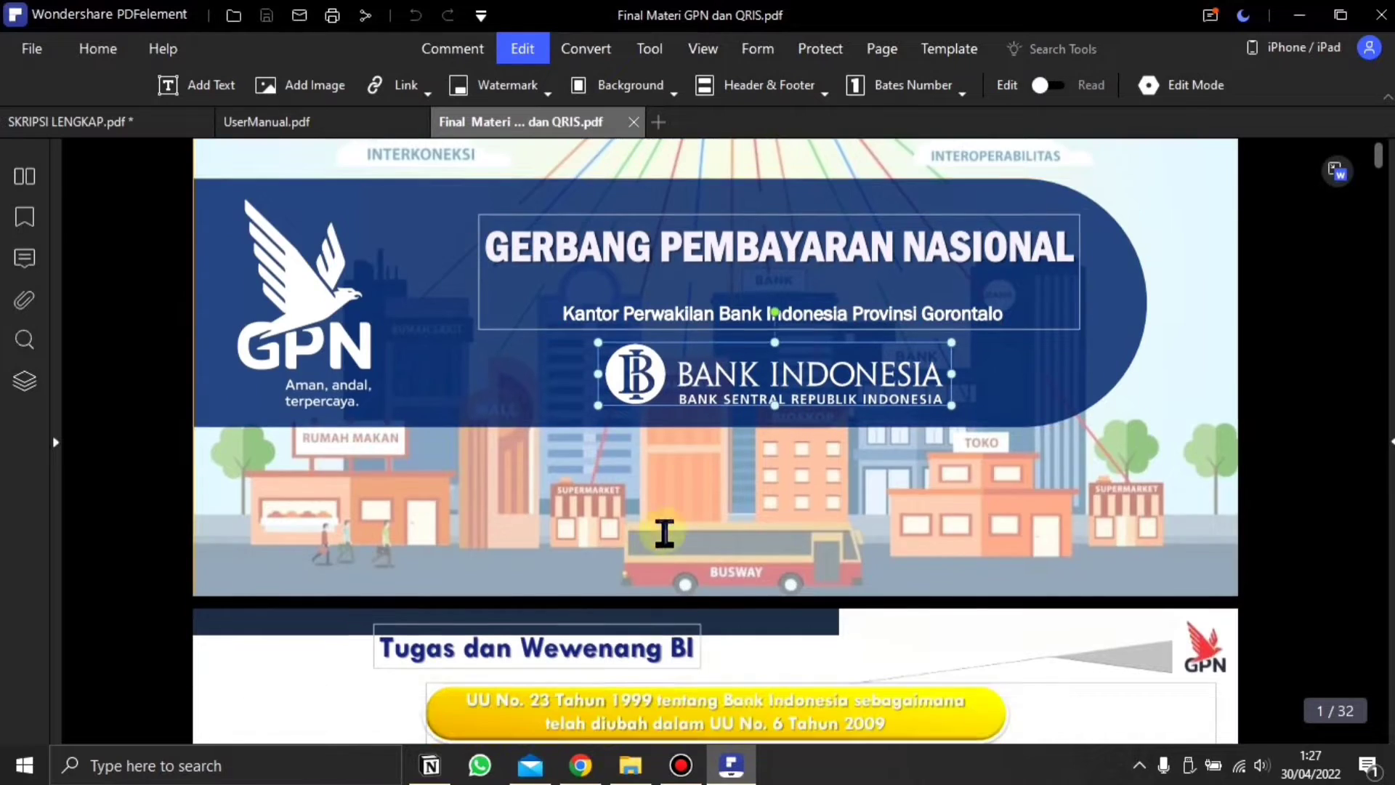
pyautogui.click(646, 455)
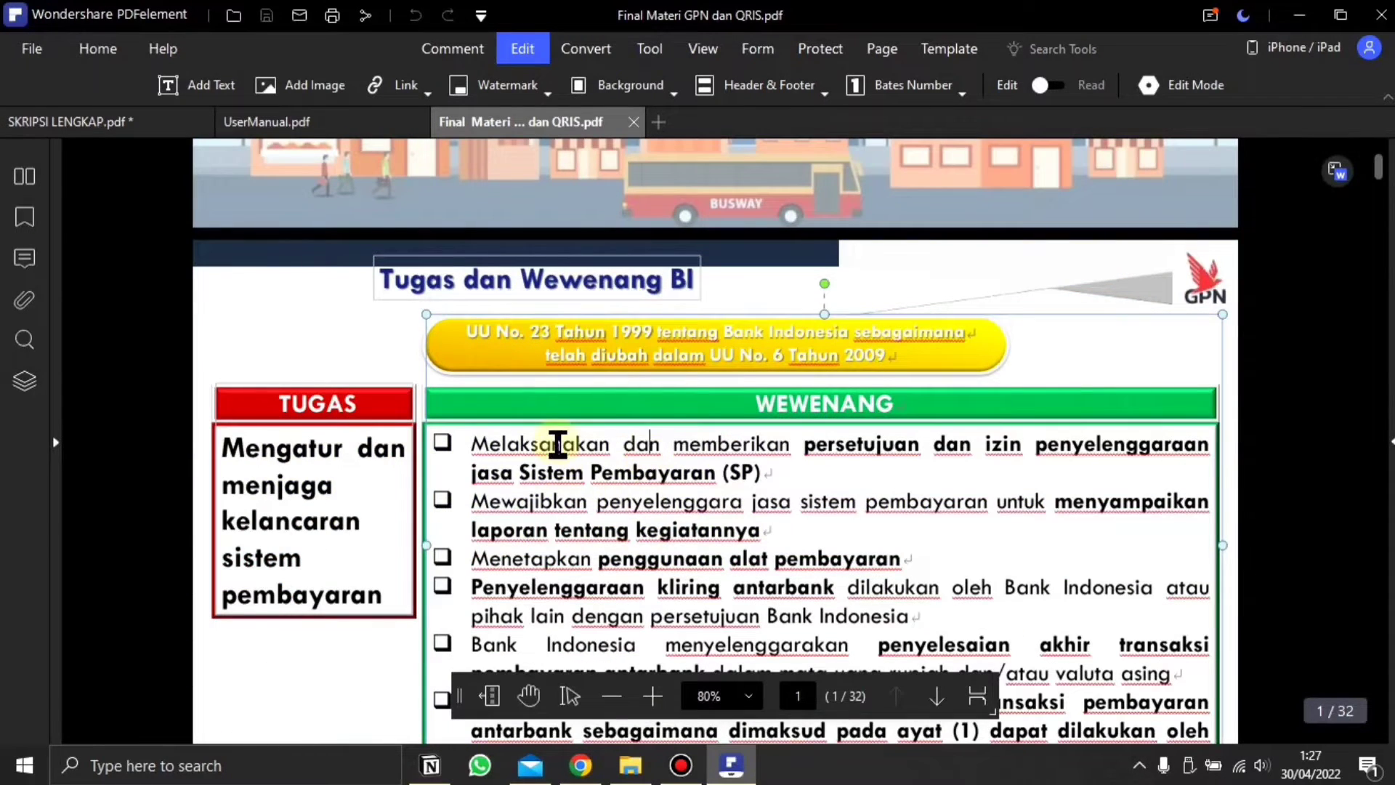
pyautogui.moveTo(557, 444); pyautogui.dragTo(756, 507)
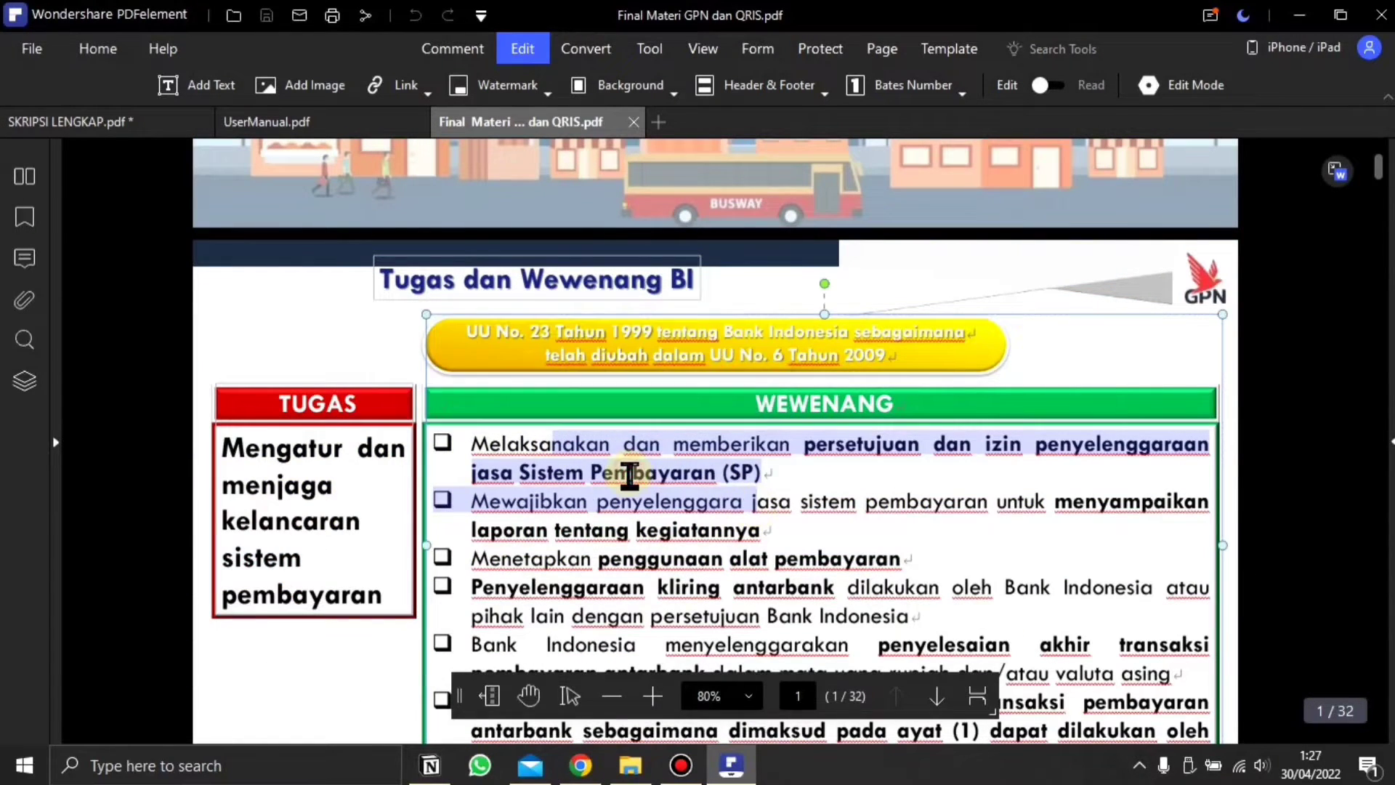
# - In SKRIPSI LENGKAP.pdf, add the text "dcvdv" in the page margin and insert the Tech Coffee image, scaled down, below it
pyautogui.click(64, 120)
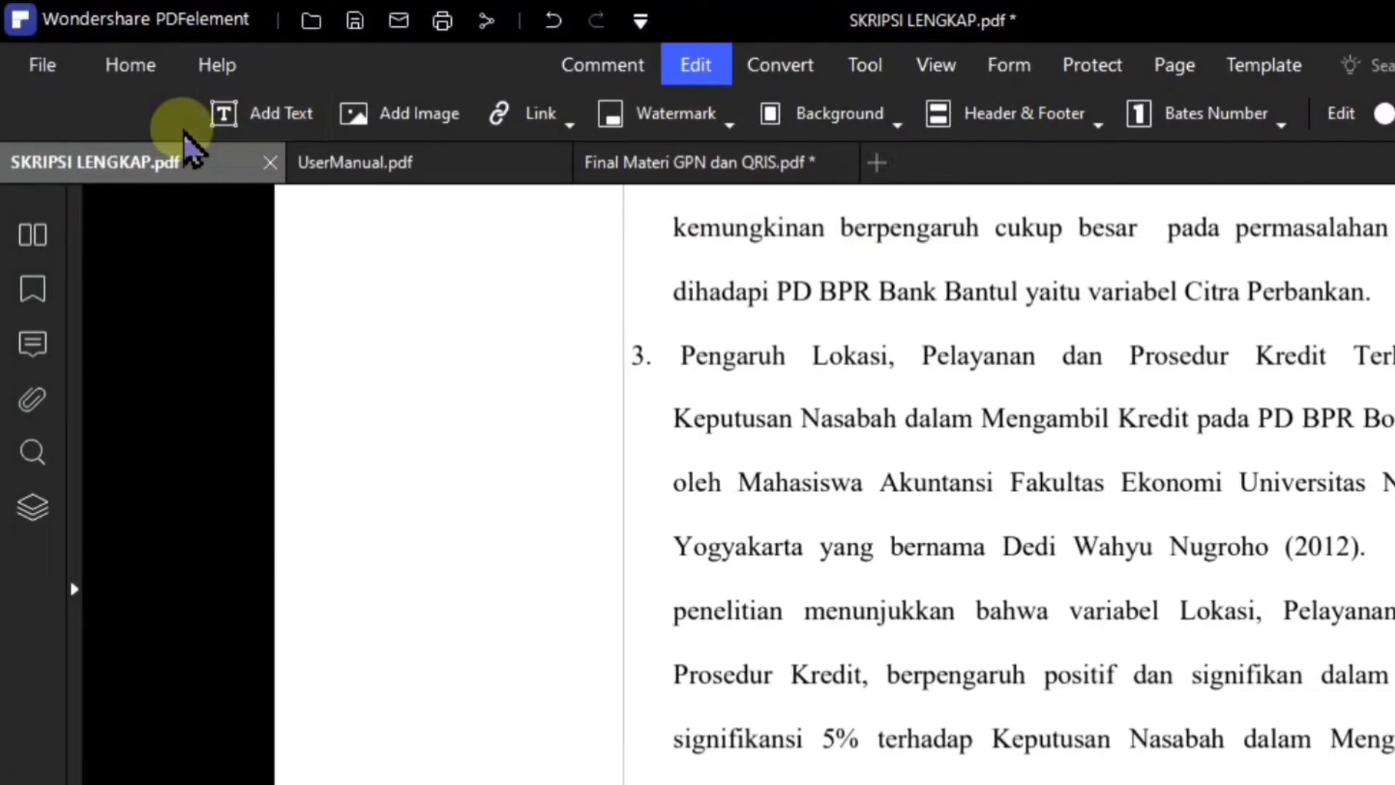
pyautogui.click(274, 131)
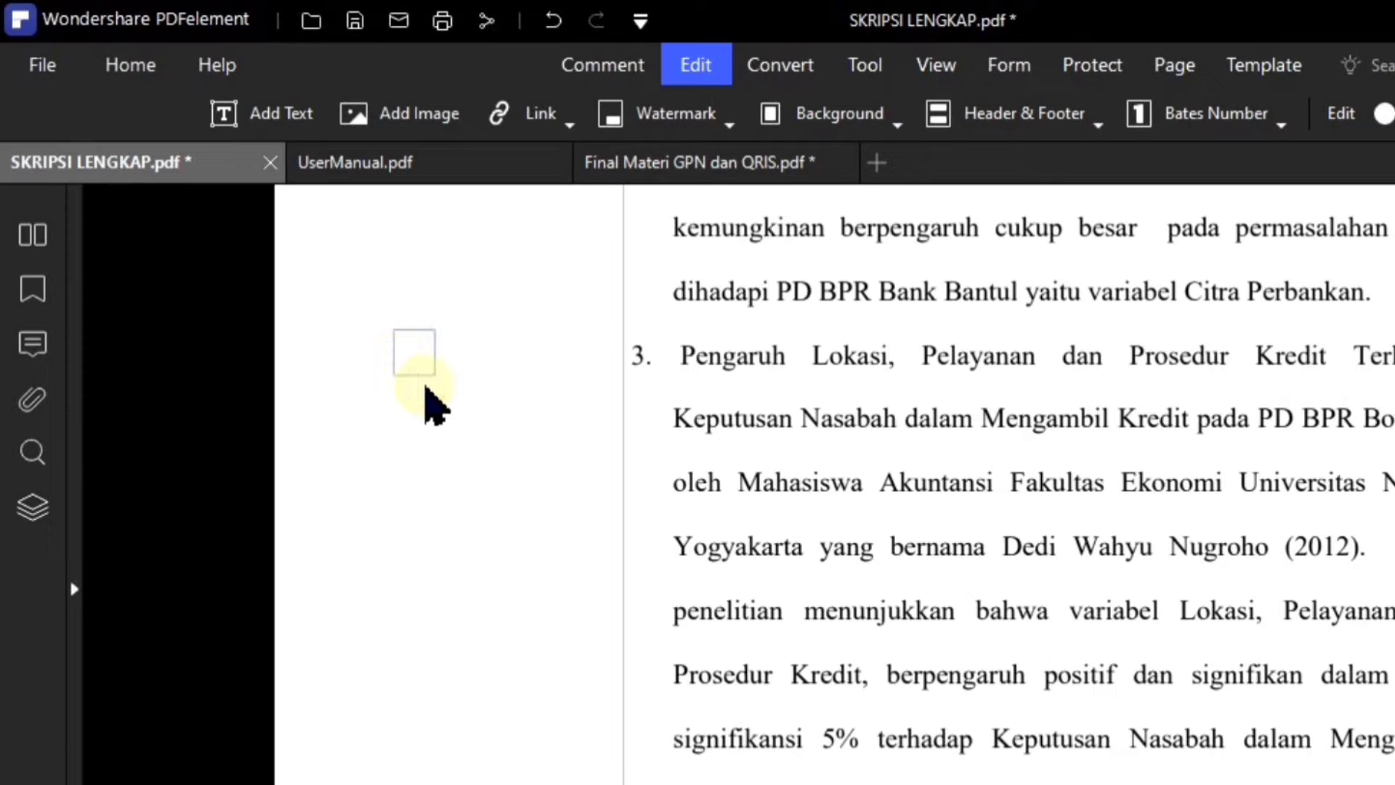
pyautogui.click(404, 119)
pyautogui.doubleClick(662, 476)
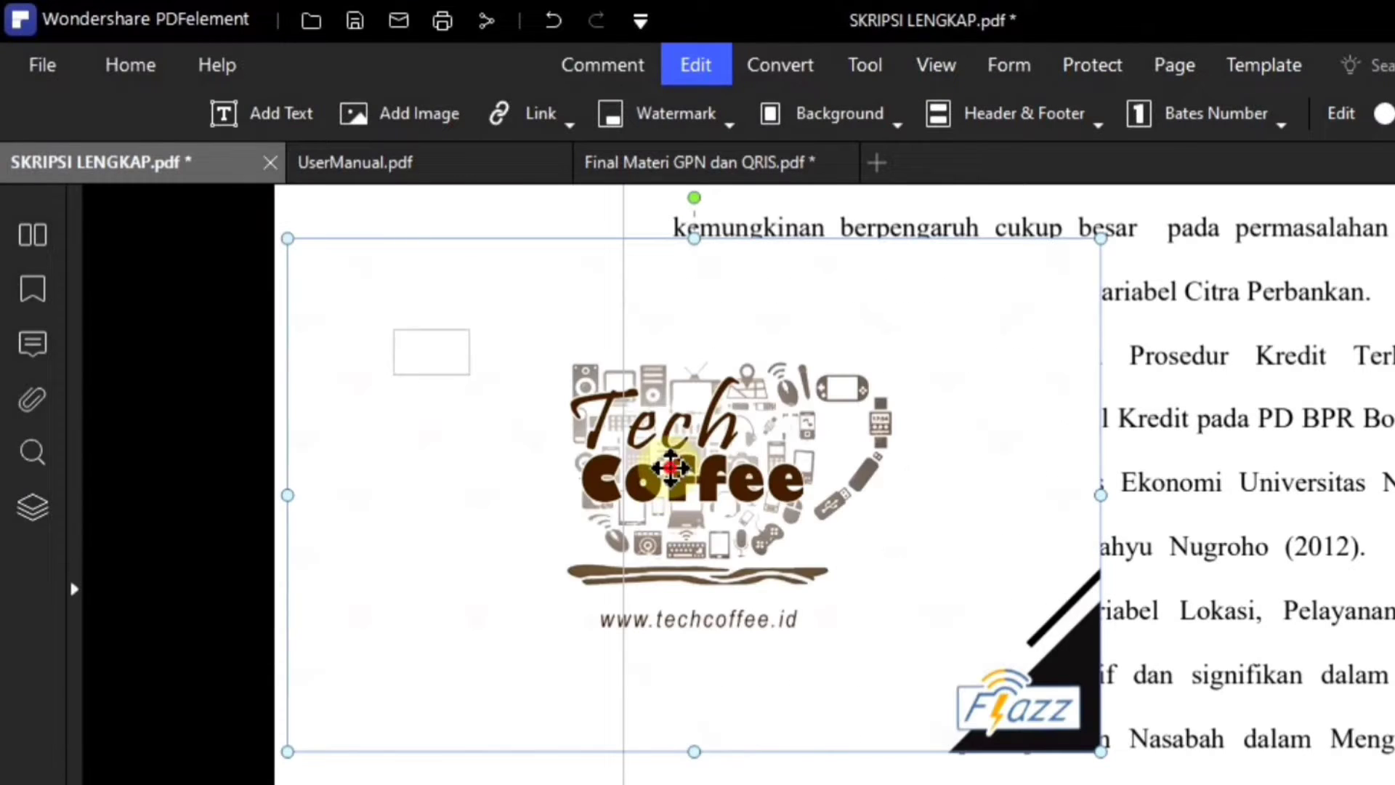
pyautogui.moveTo(672, 467); pyautogui.dragTo(869, 606)
pyautogui.moveTo(1295, 375); pyautogui.dragTo(800, 500)
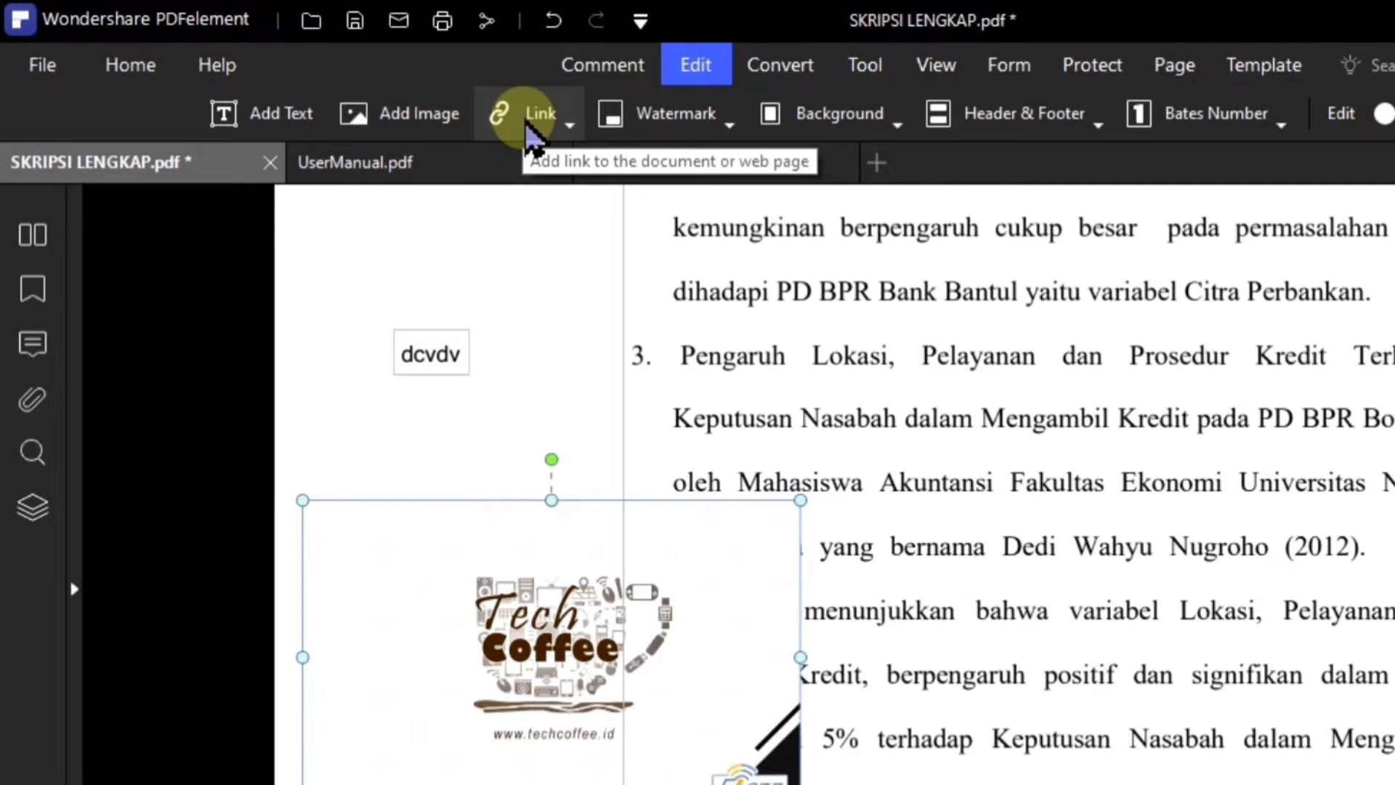
pyautogui.click(553, 132)
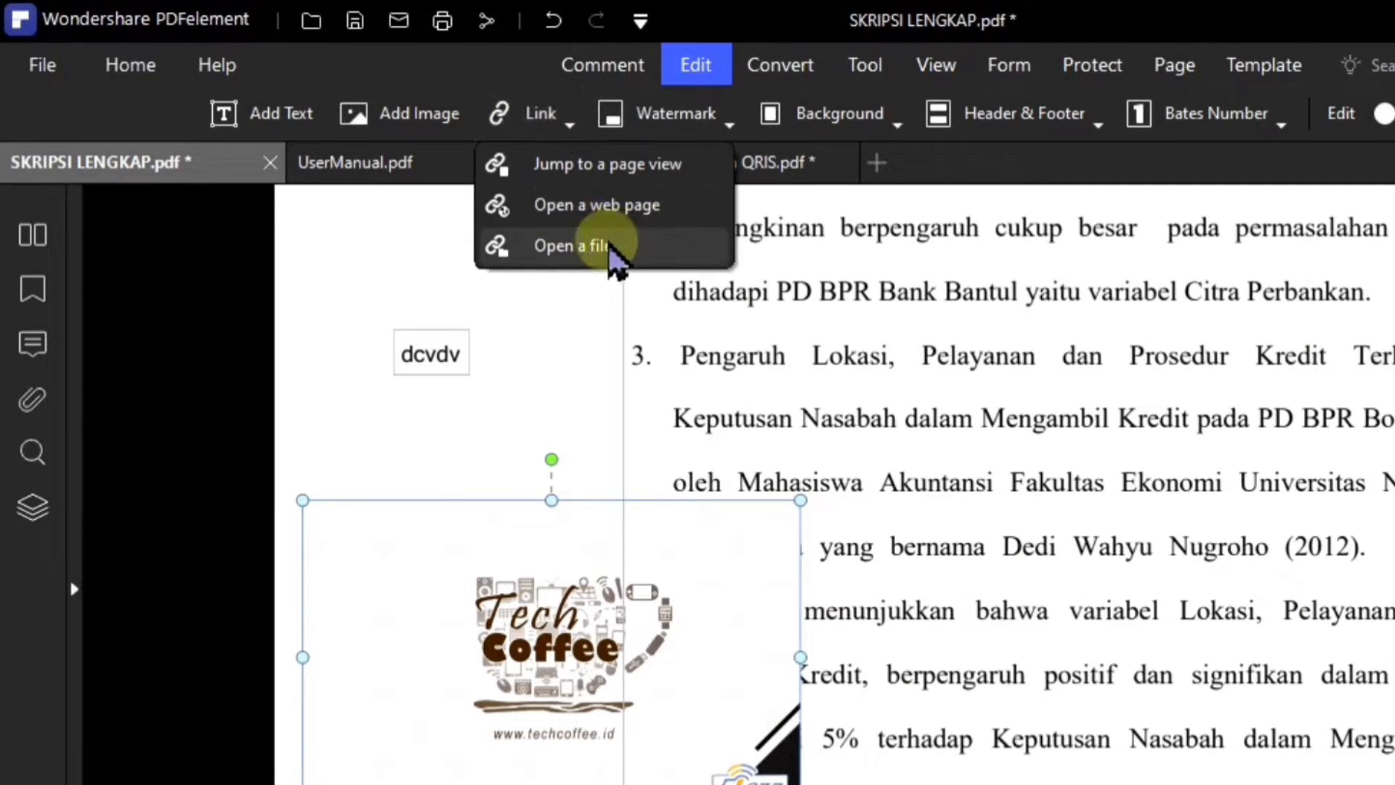
pyautogui.click(603, 205)
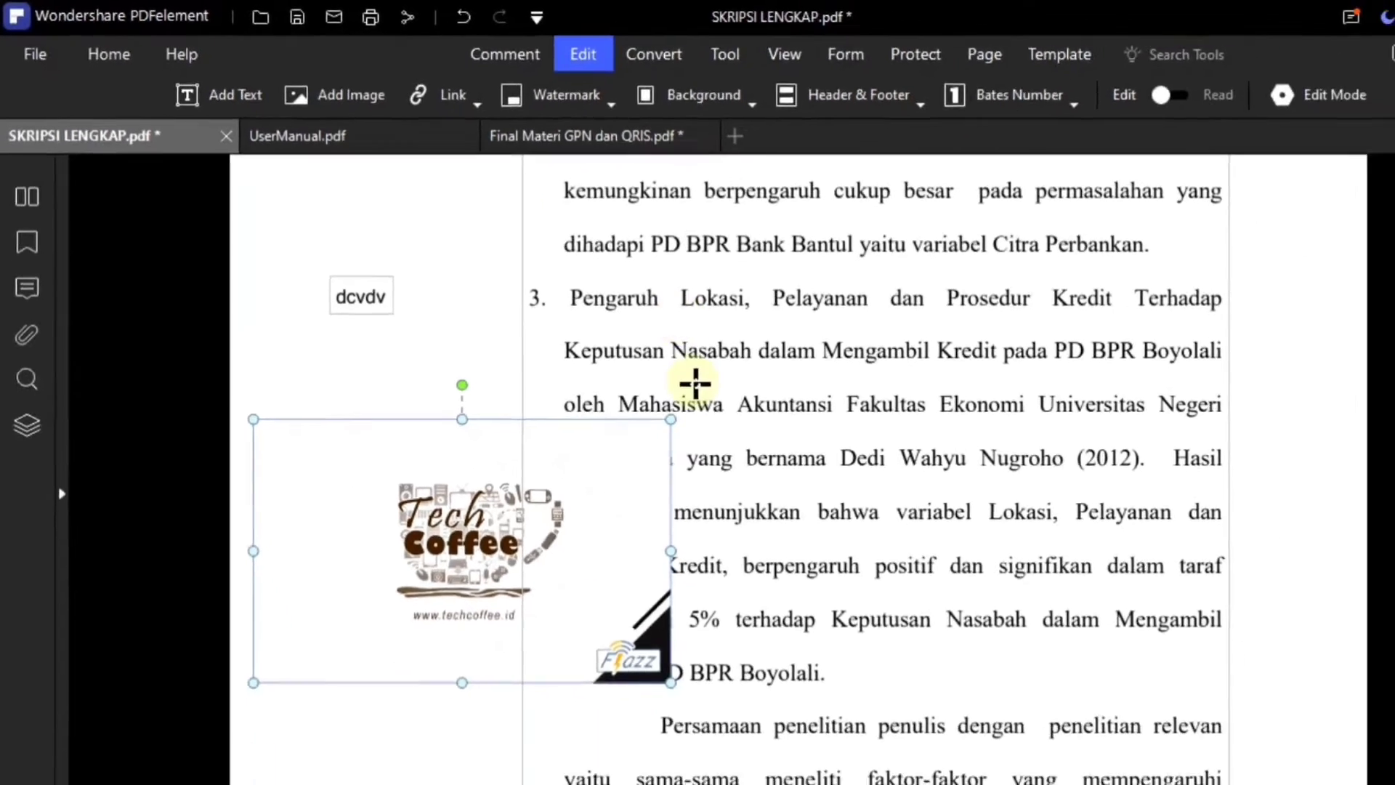
pyautogui.scroll(10, 985, 478)
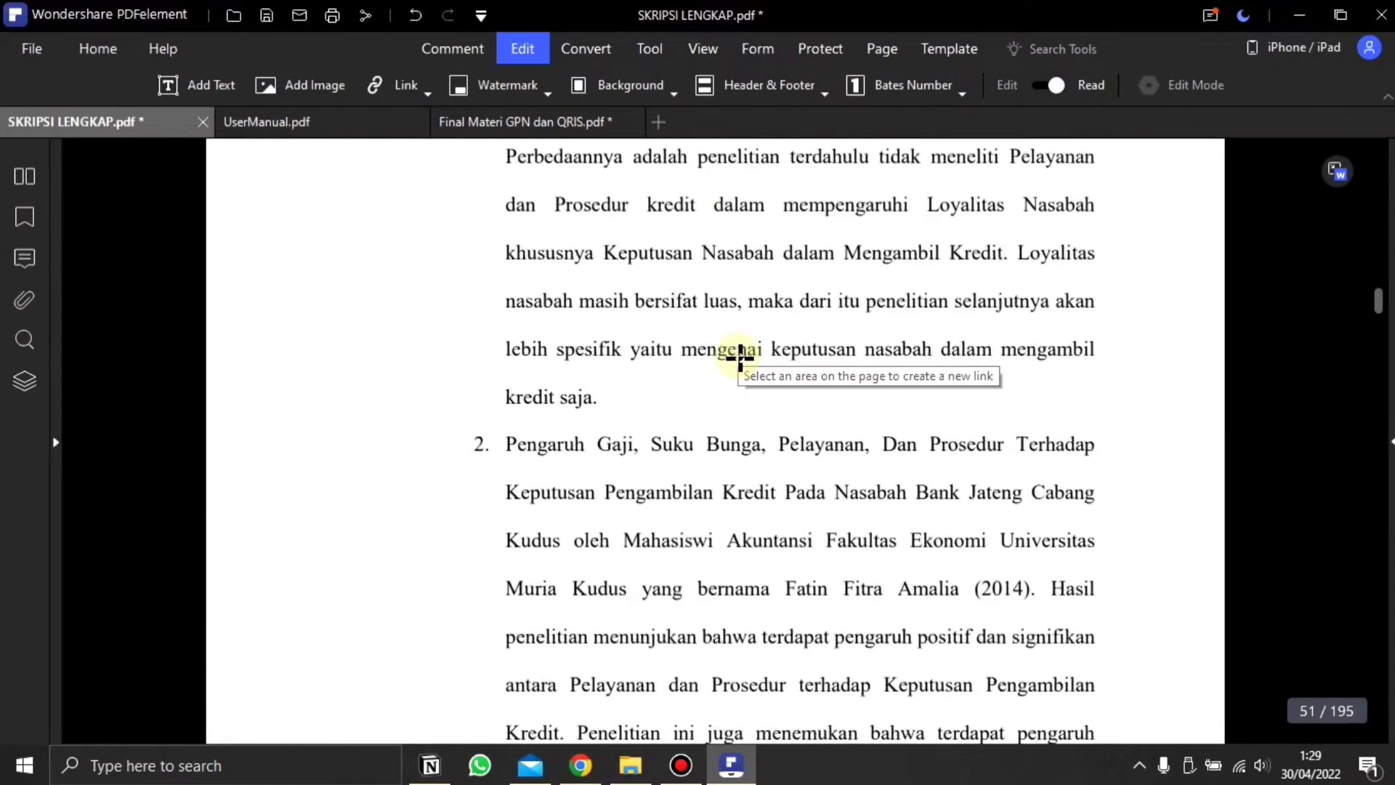
pyautogui.scroll(3, 738, 357)
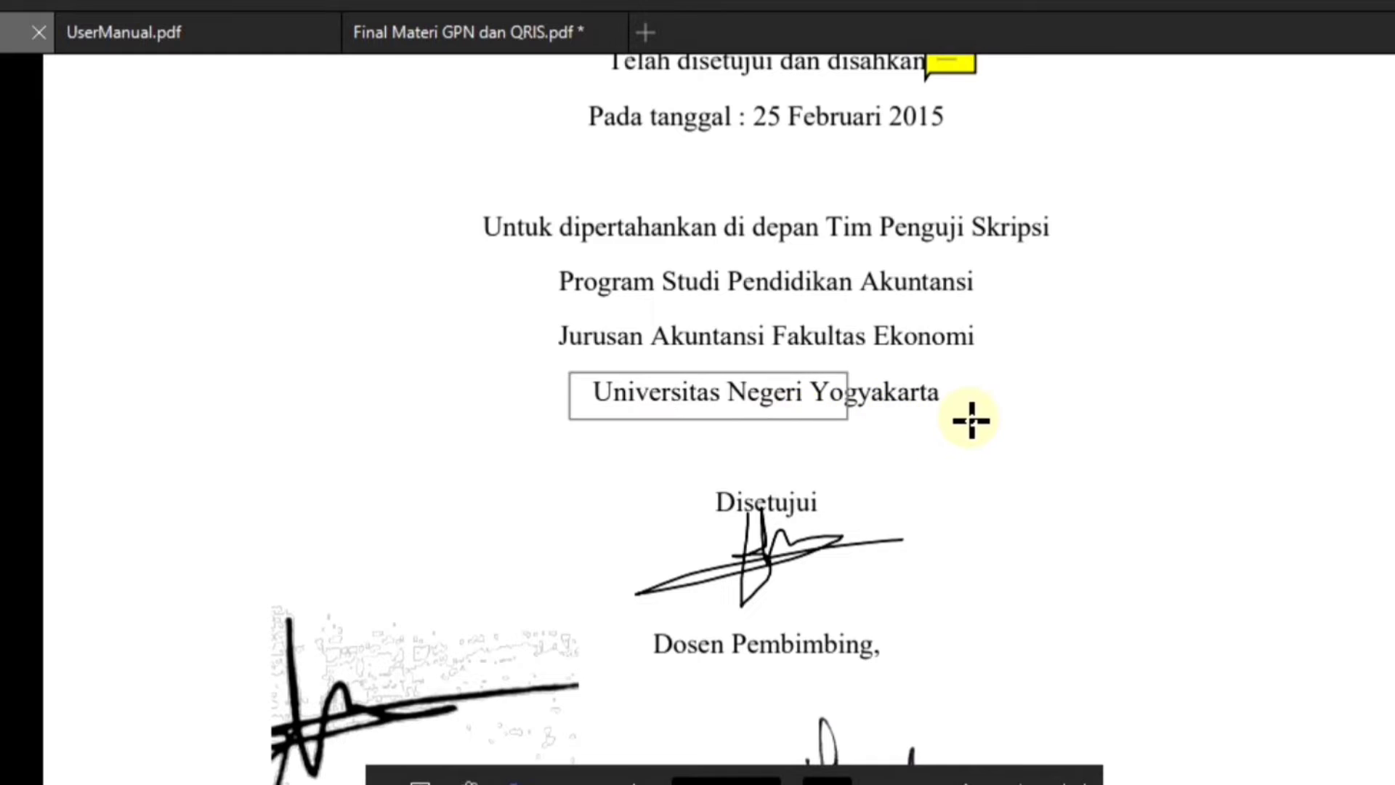
pyautogui.moveTo(999, 421); pyautogui.dragTo(999, 423)
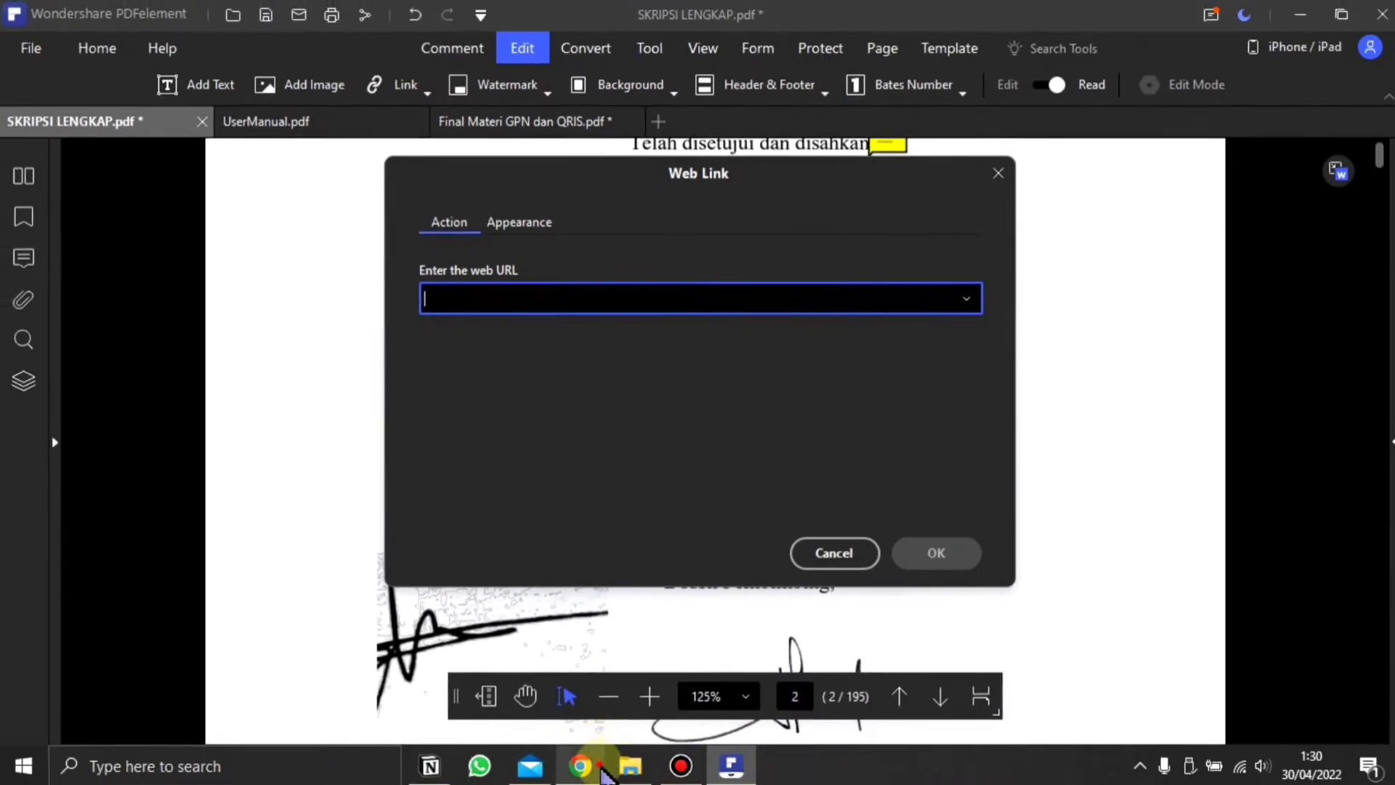
pyautogui.write('https://pdf.wondershare.com/thankyou/install-pdfelement-pro-windows.html')
pyautogui.click(936, 560)
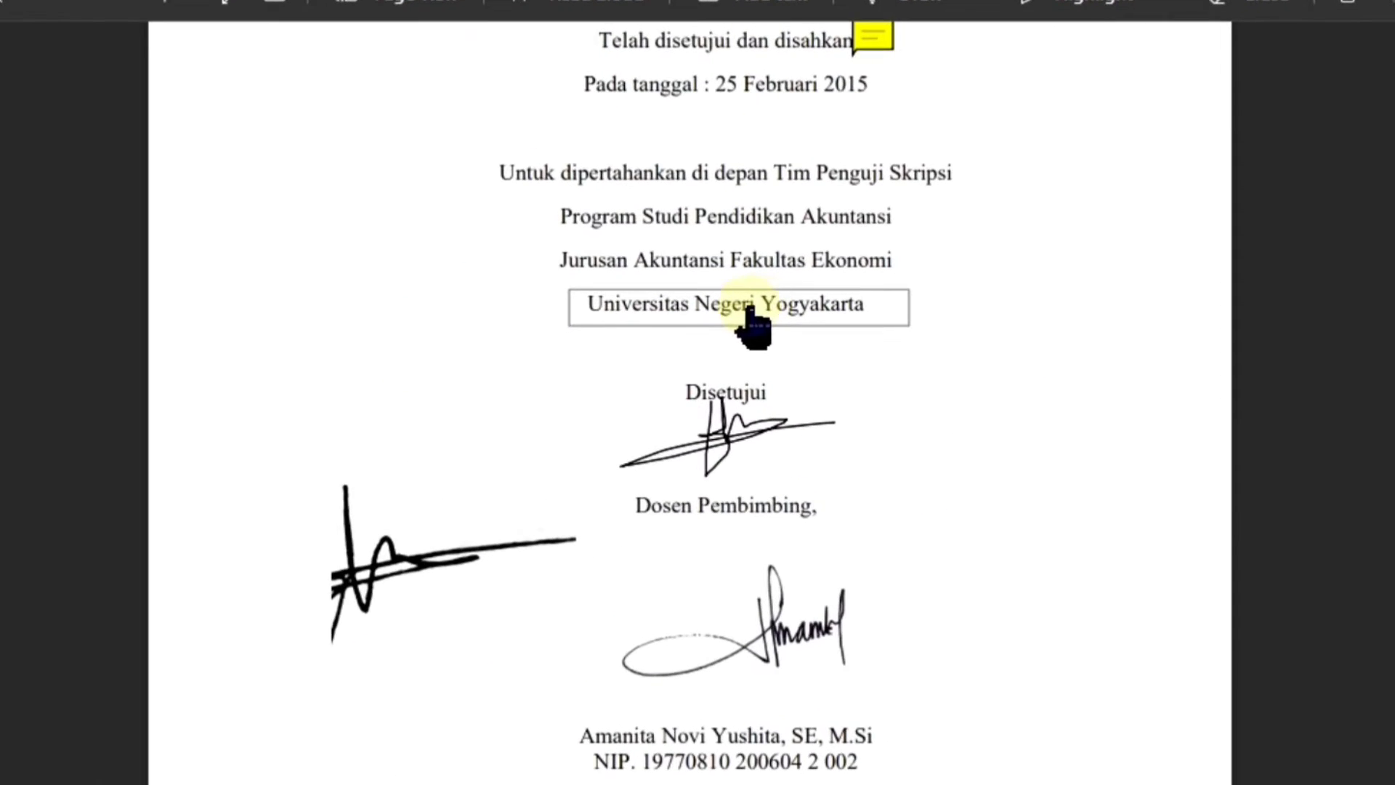
# - Follow the link on "Universitas Negeri Yogyakarta" to check its web page in the browser, and return to PDFelement
pyautogui.click(746, 313)
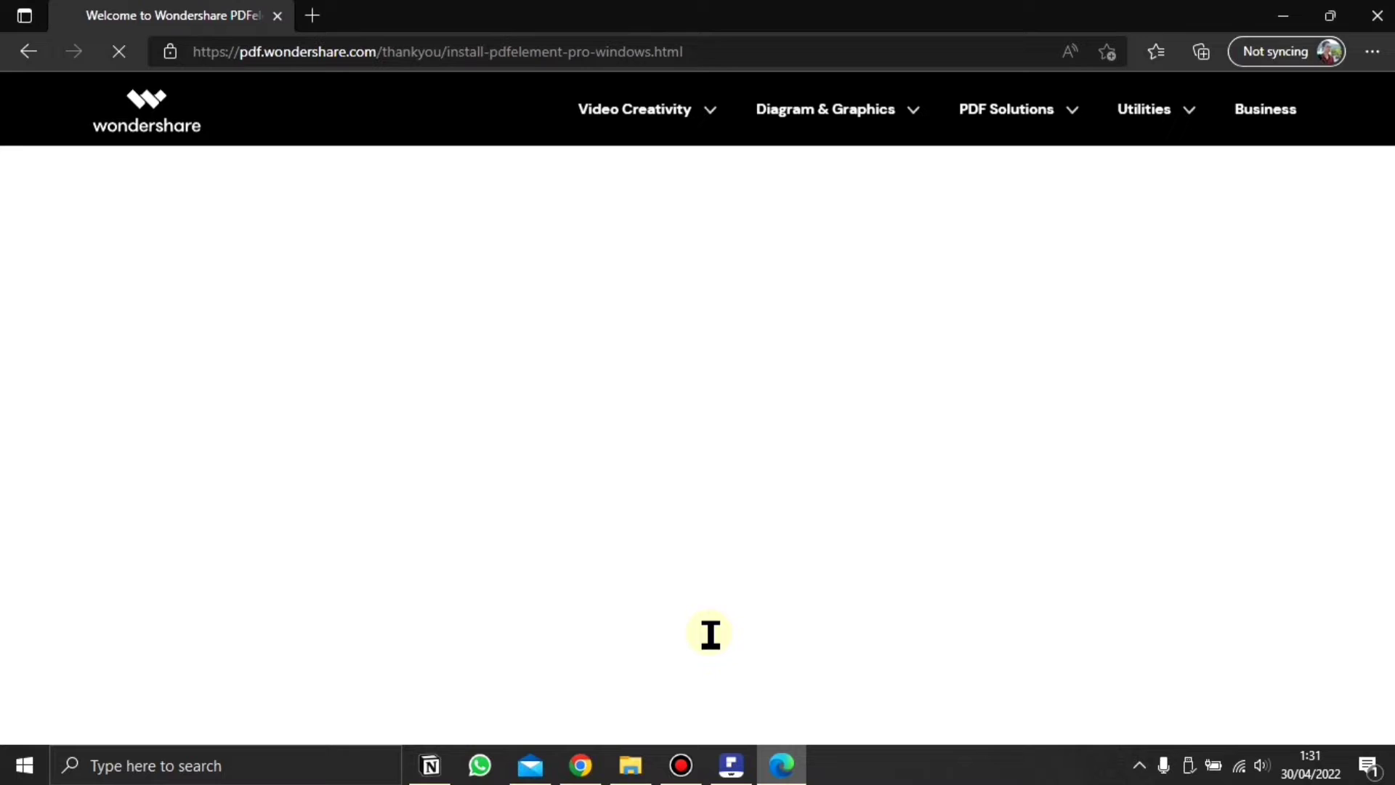
pyautogui.click(731, 764)
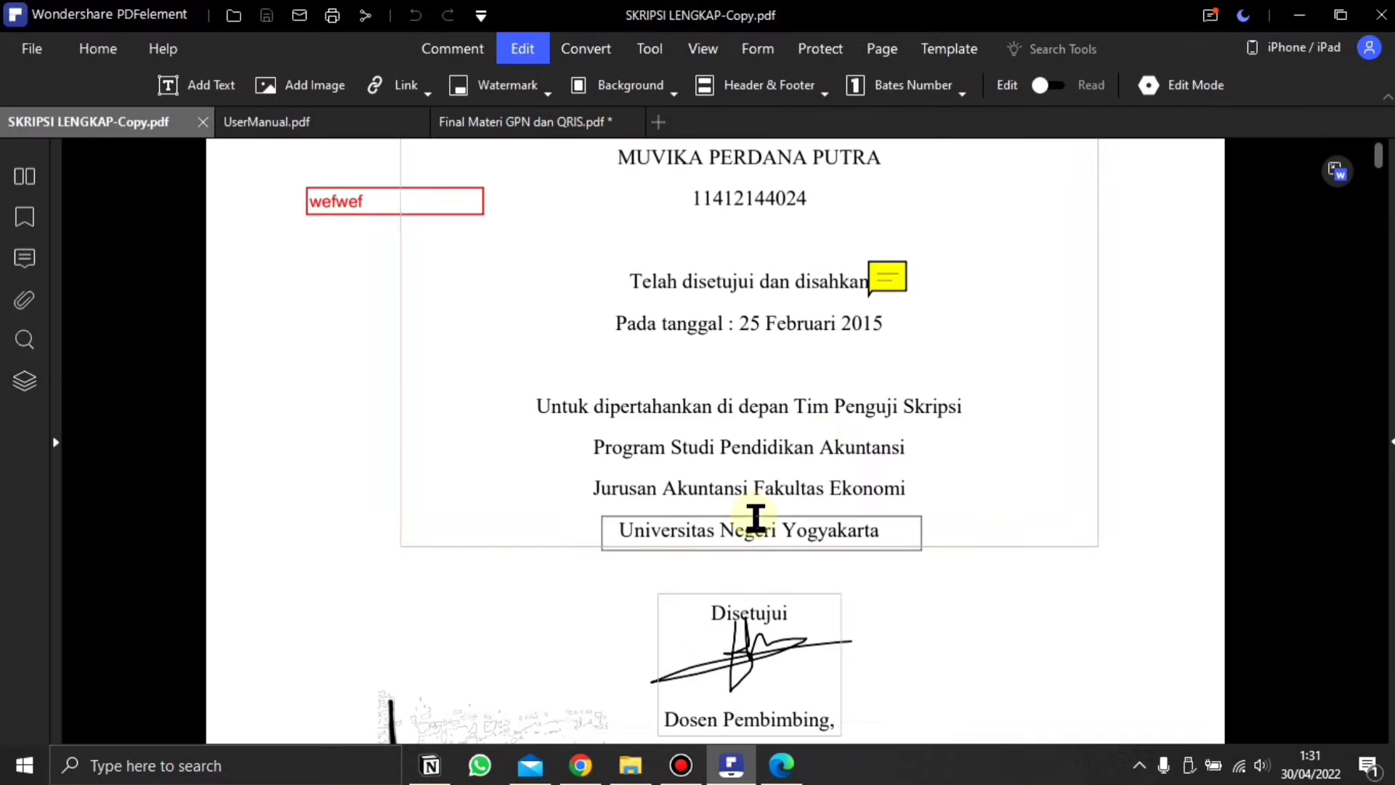
pyautogui.scroll(-3, 819, 442)
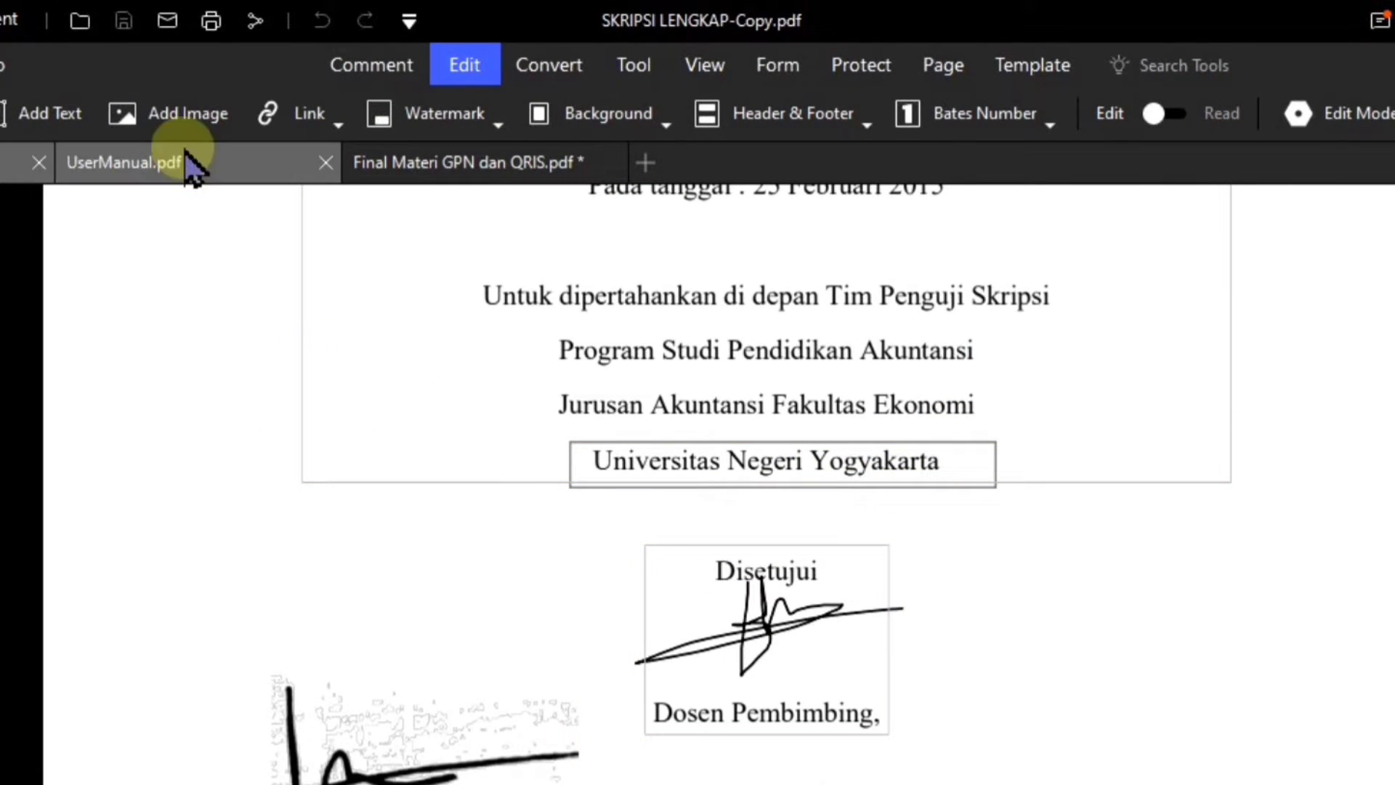
pyautogui.click(334, 120)
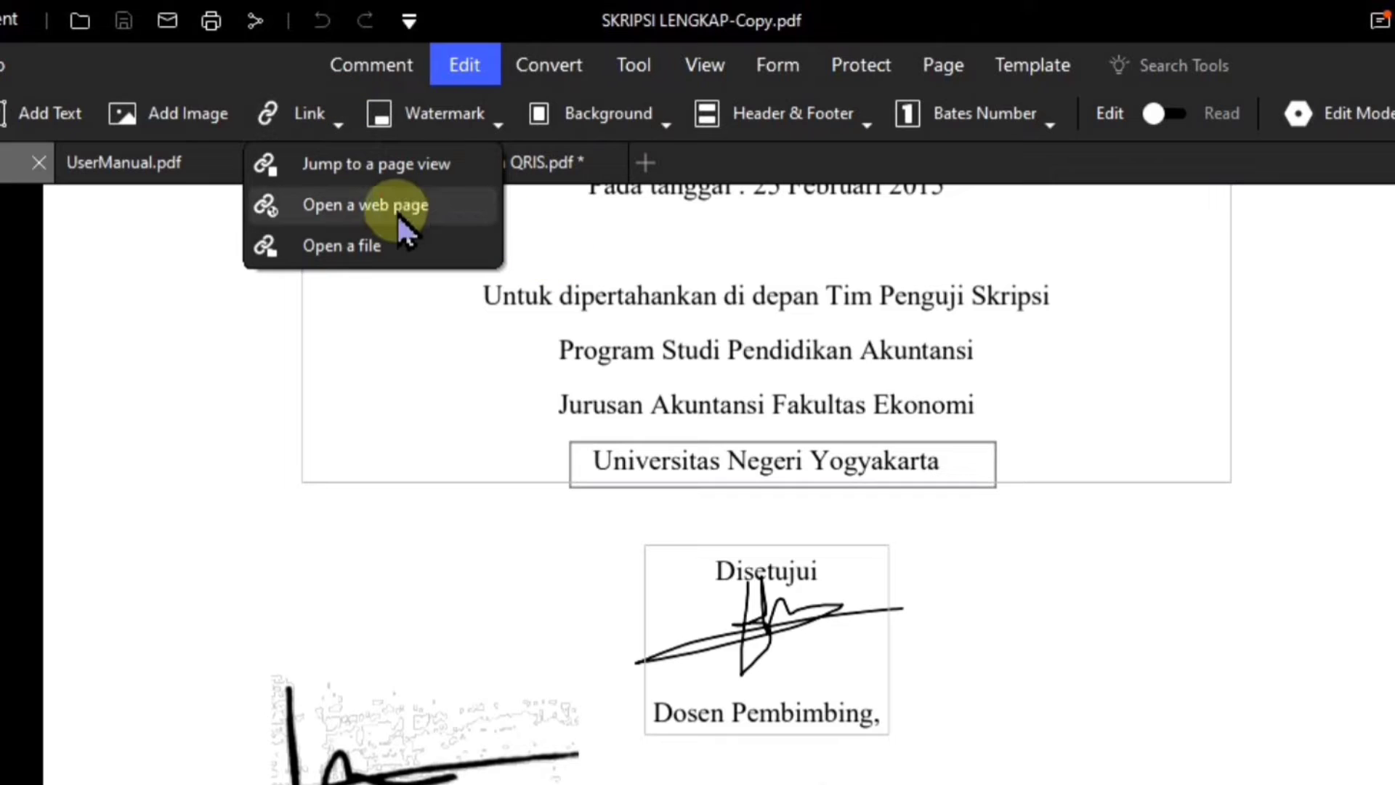
pyautogui.moveTo(467, 263); pyautogui.dragTo(1071, 321)
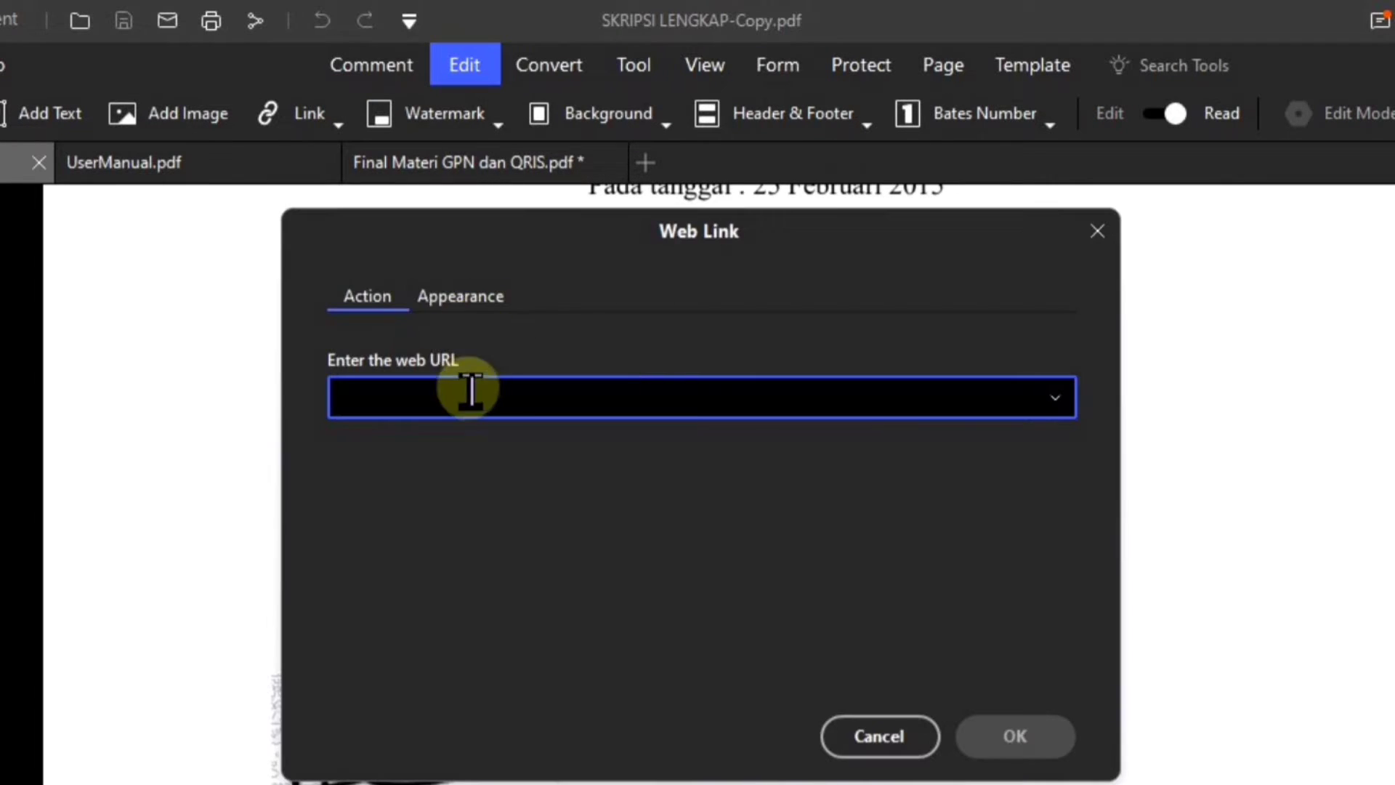
pyautogui.write('https://pdf.wondershare.com/thankyou/install-pdfelement-pro-windows.html')
pyautogui.click(461, 295)
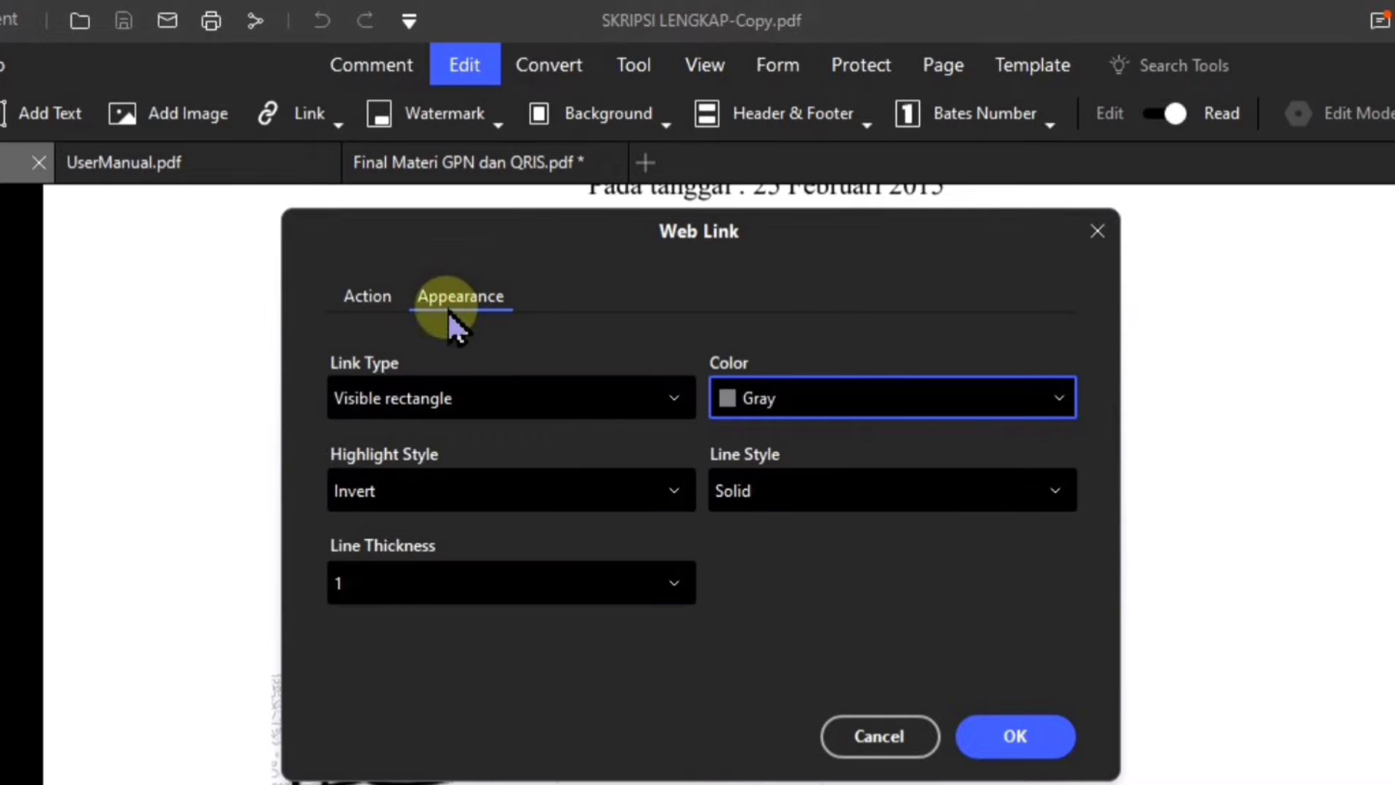
pyautogui.click(495, 387)
pyautogui.click(483, 468)
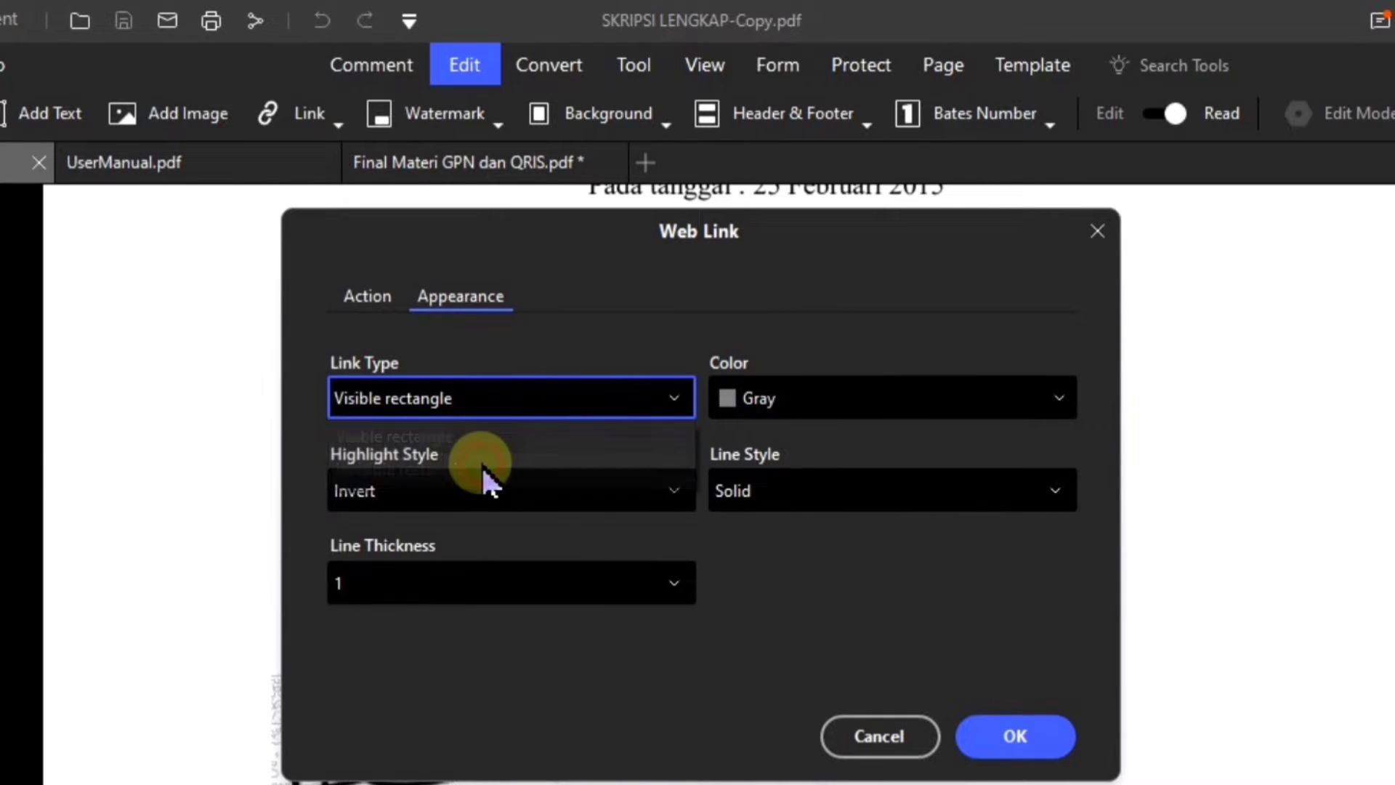
pyautogui.press('Return')
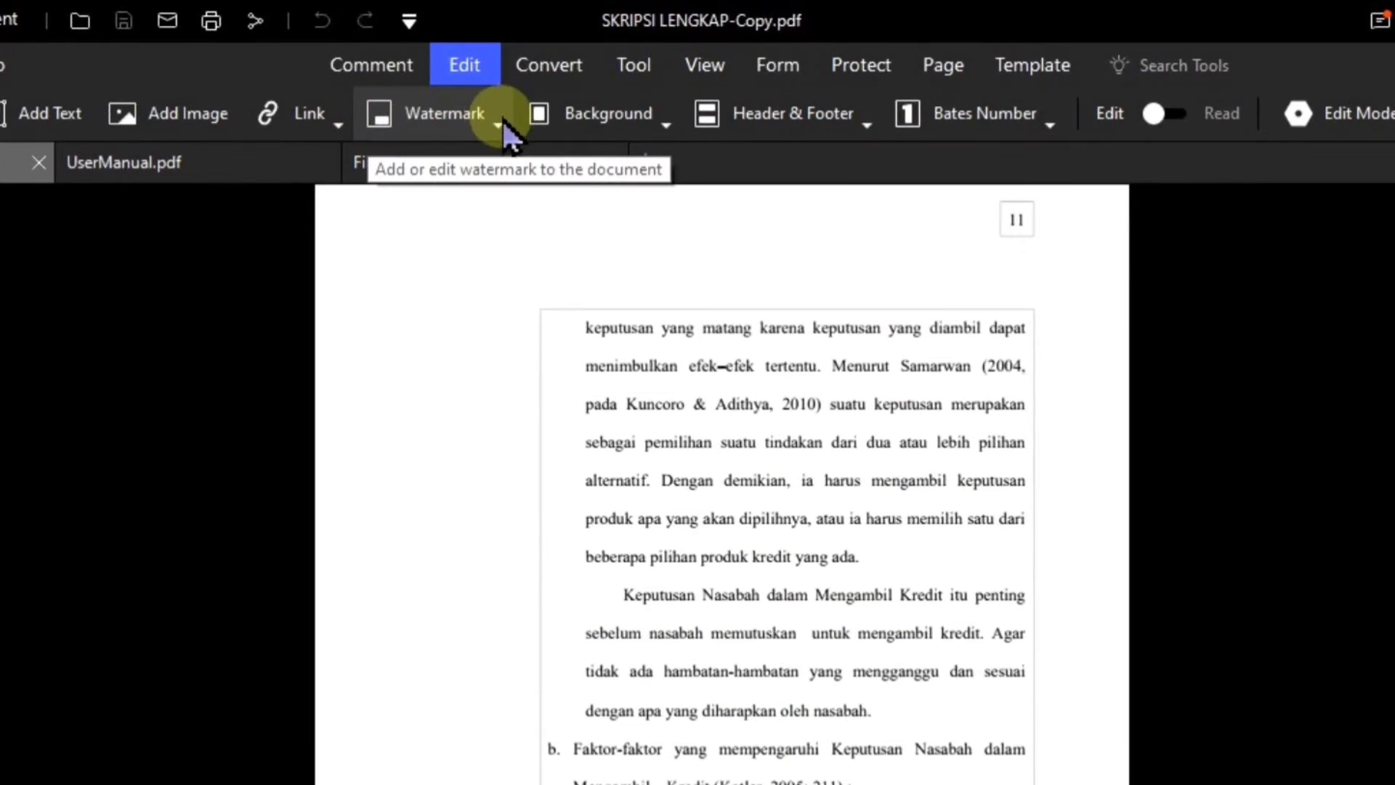
# - Start a new image watermark template using the TC Logo Transparent picture from the Design folder
pyautogui.click(471, 127)
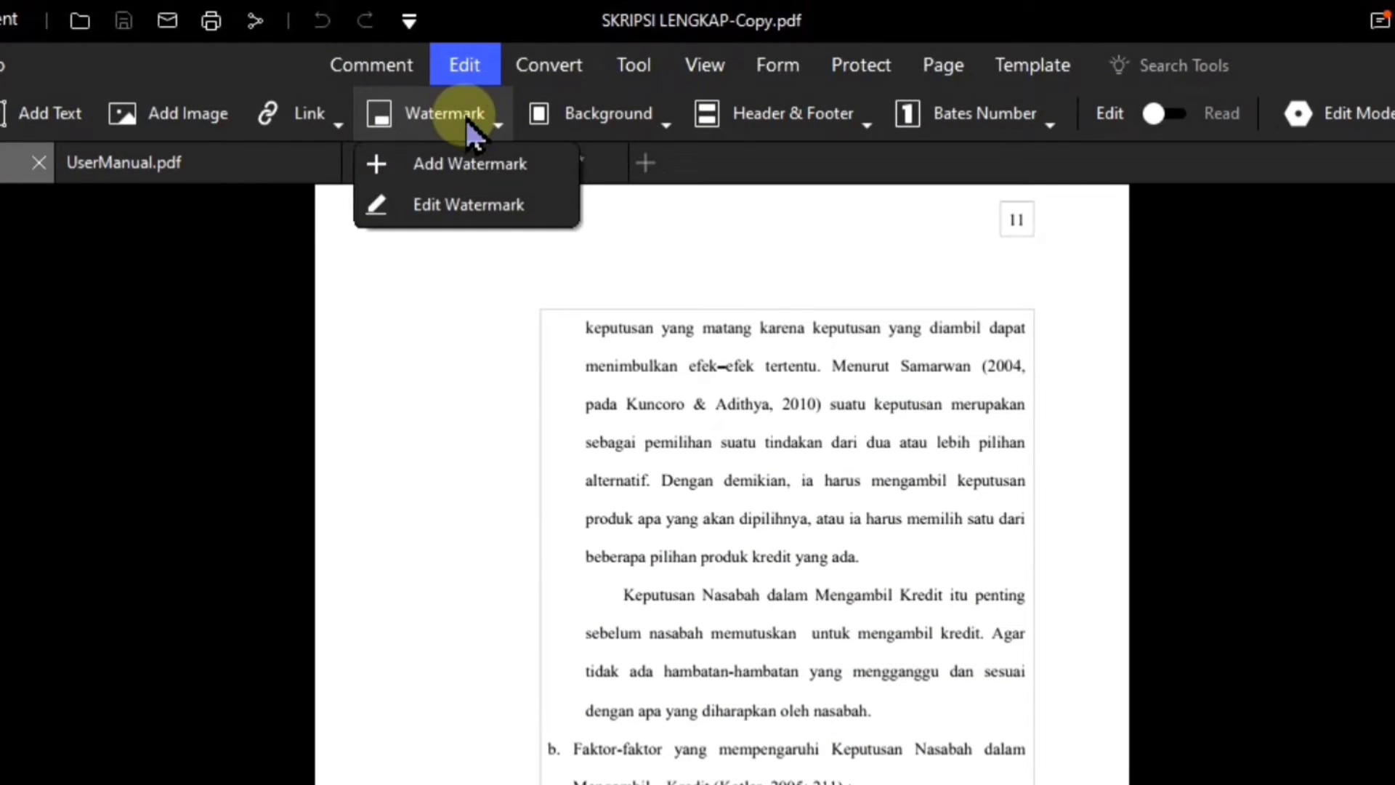
pyautogui.click(465, 168)
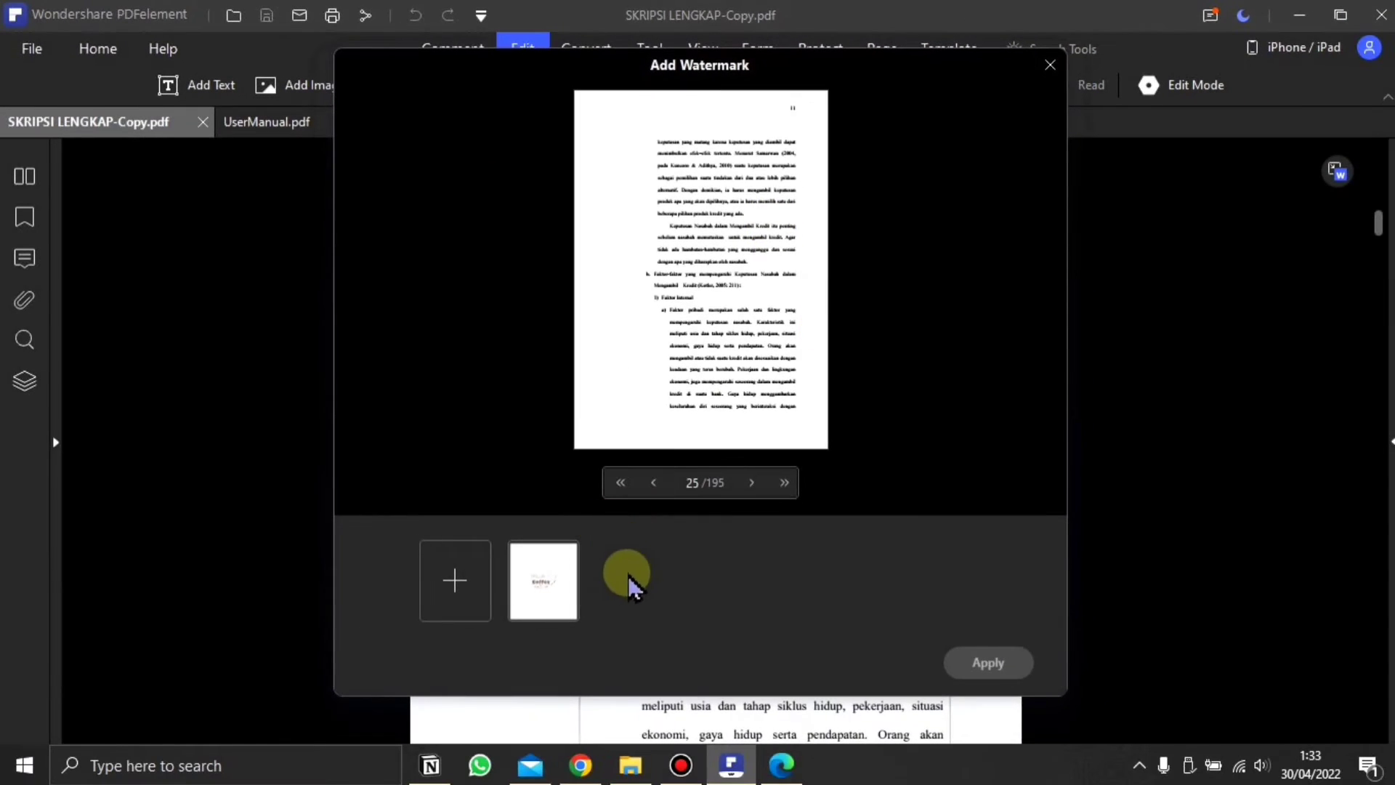
pyautogui.click(455, 580)
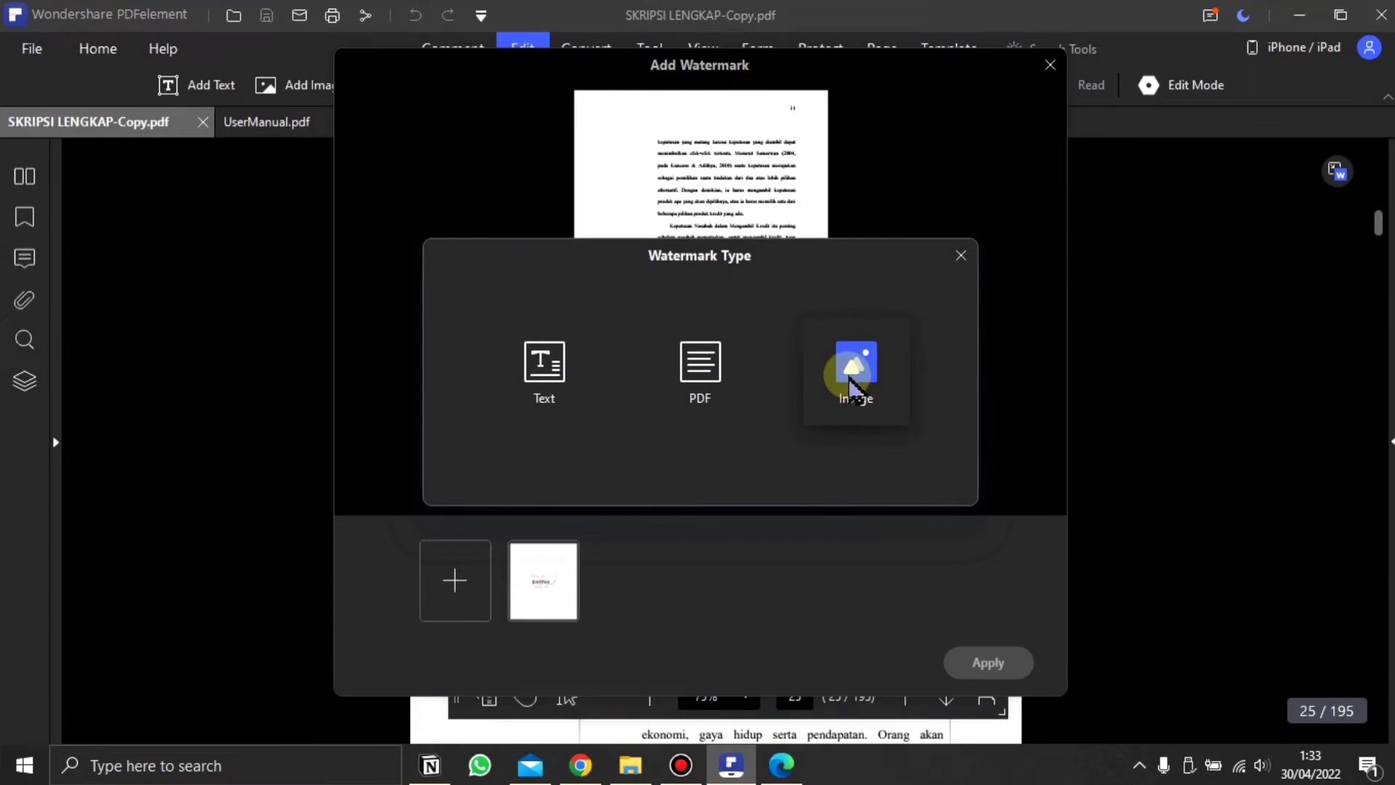
pyautogui.click(849, 375)
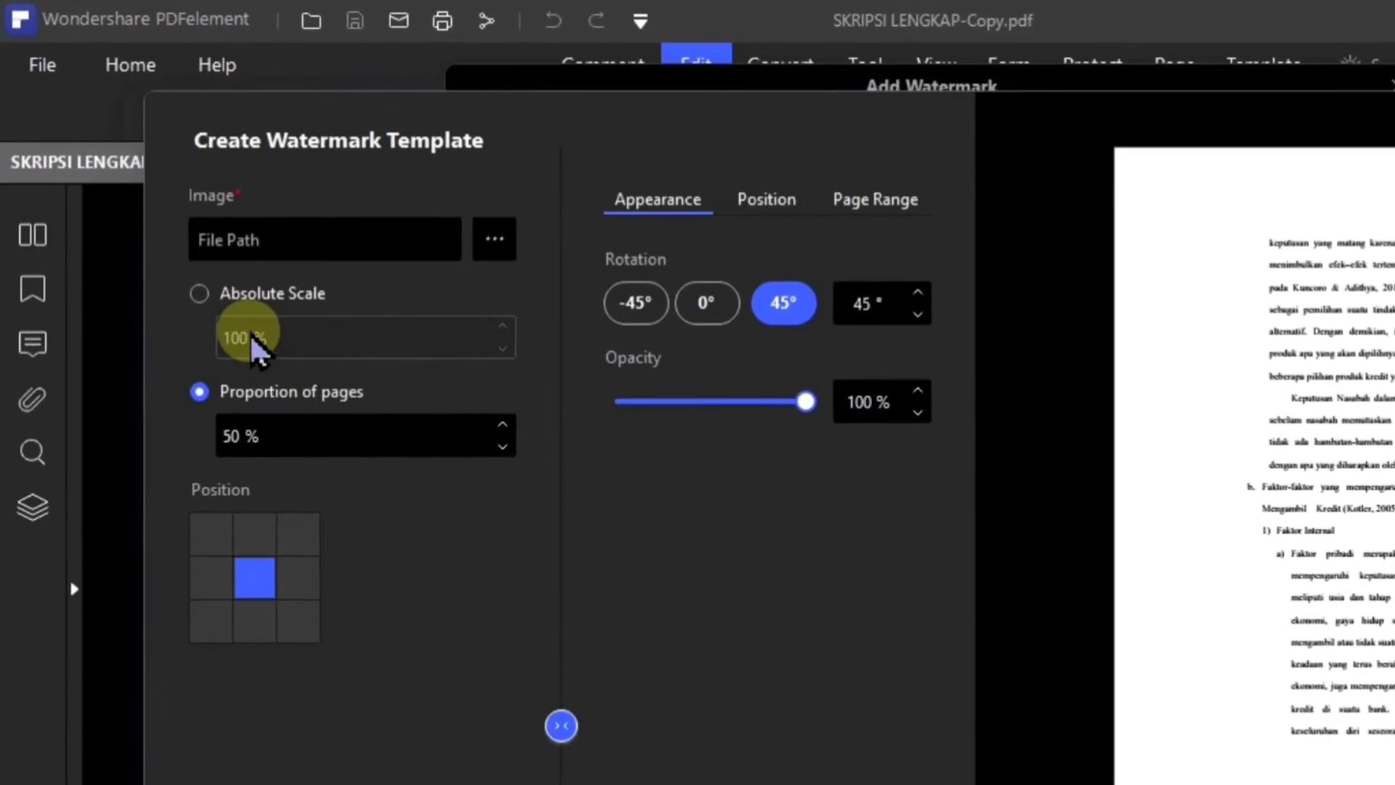
pyautogui.click(333, 240)
pyautogui.click(501, 240)
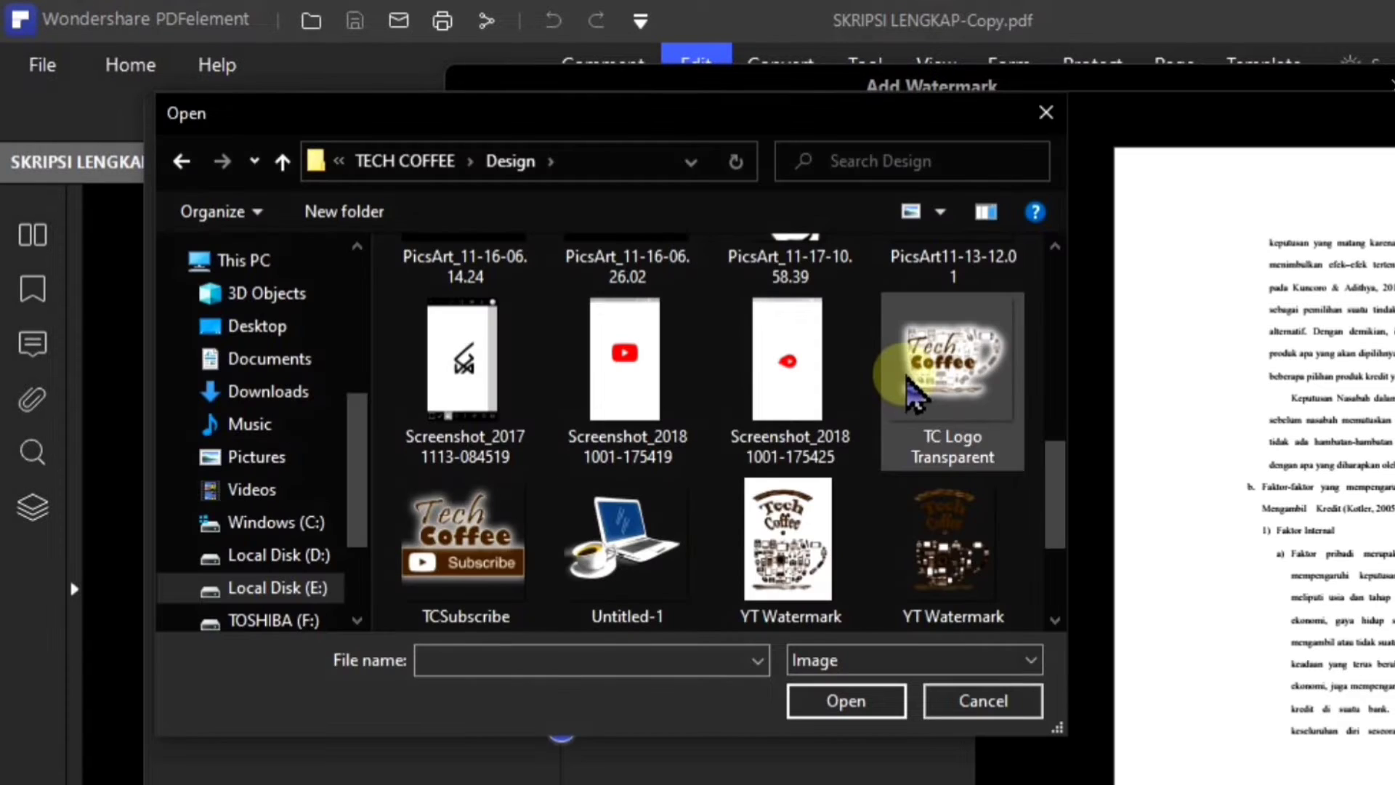
pyautogui.click(909, 381)
pyautogui.doubleClick(909, 379)
# - Try other page positions and the 0° and -45° rotations for the watermark, returning it to the center at 45°
pyautogui.click(189, 403)
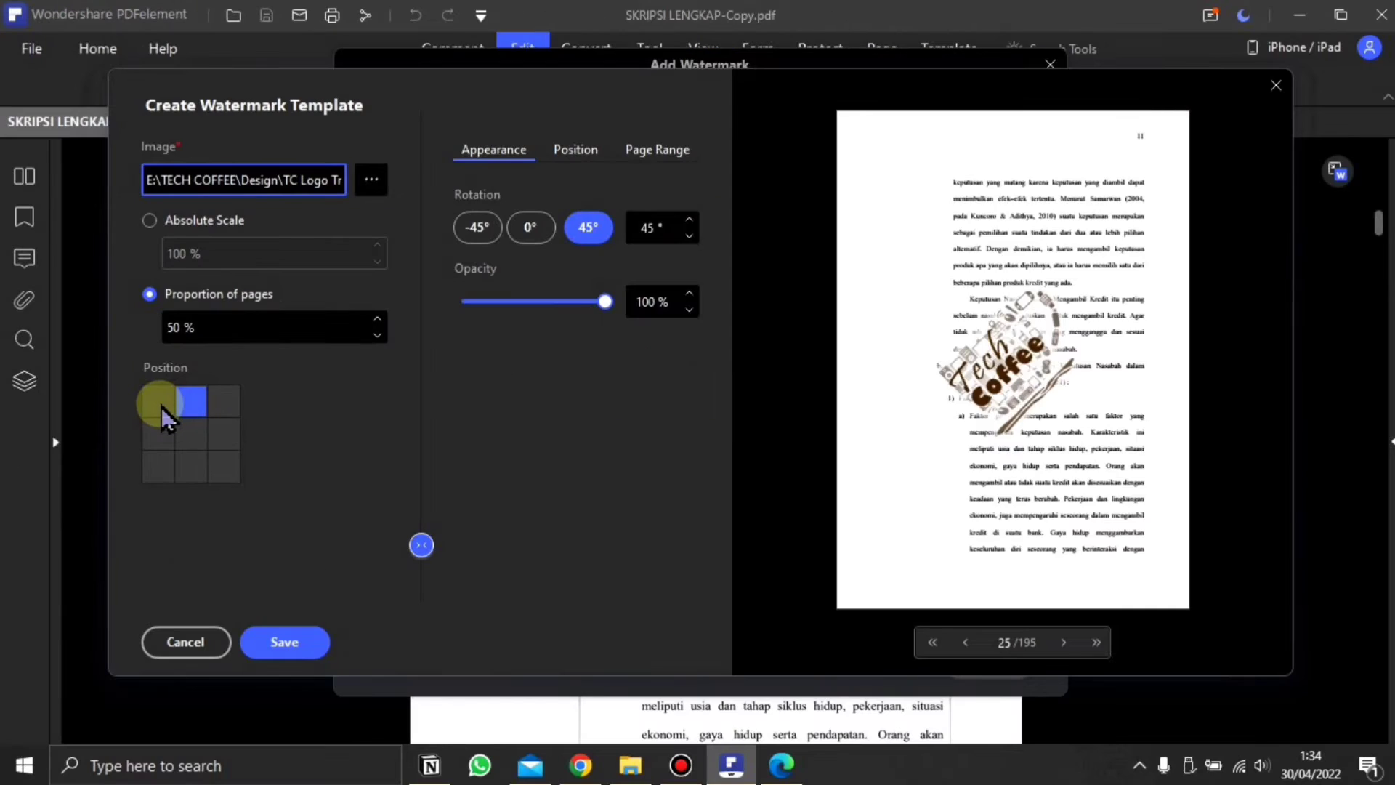
pyautogui.click(168, 438)
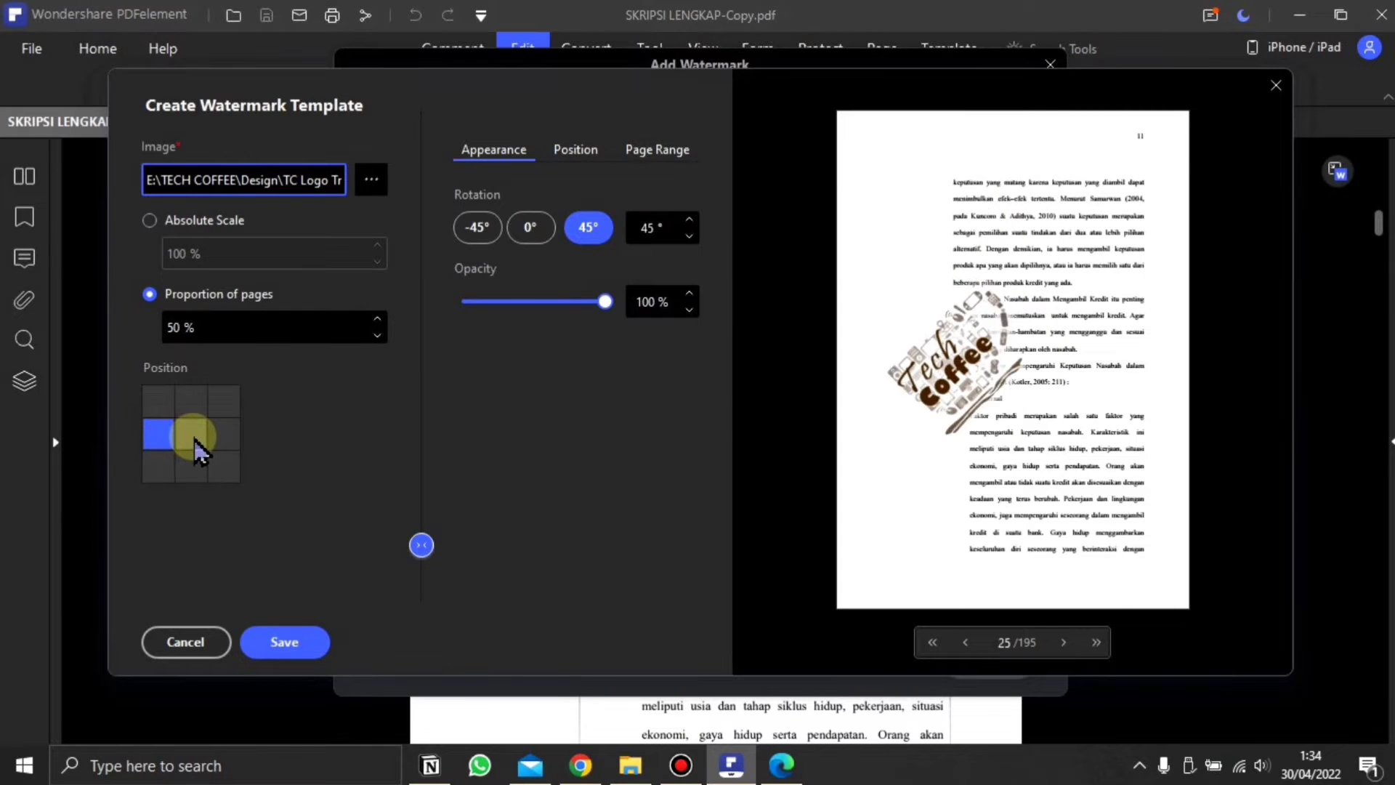
pyautogui.click(192, 437)
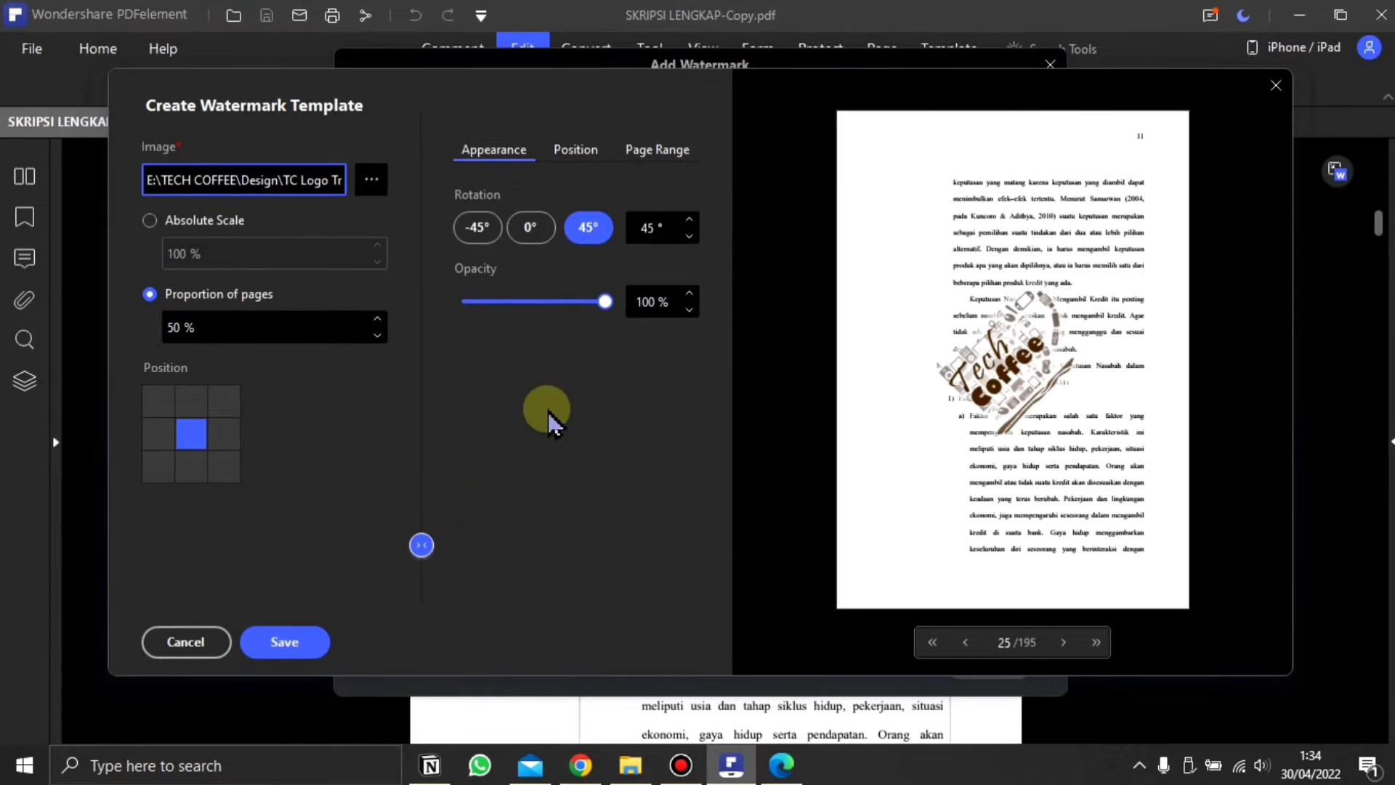
pyautogui.click(530, 227)
pyautogui.click(478, 227)
pyautogui.click(589, 229)
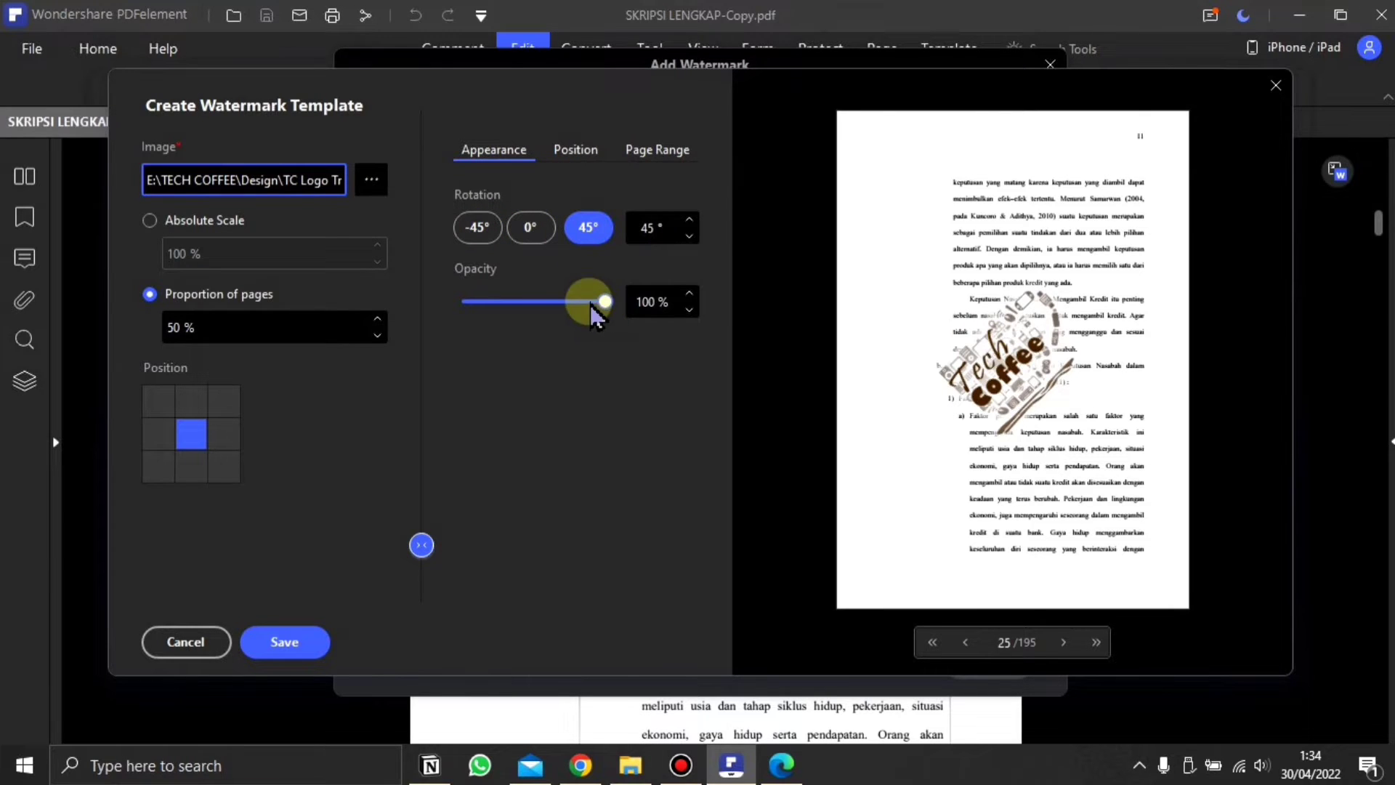
# - Set the watermark's opacity to 77%, save the template and apply it to SKRIPSI LENGKAP-Copy.pdf
pyautogui.click(588, 158)
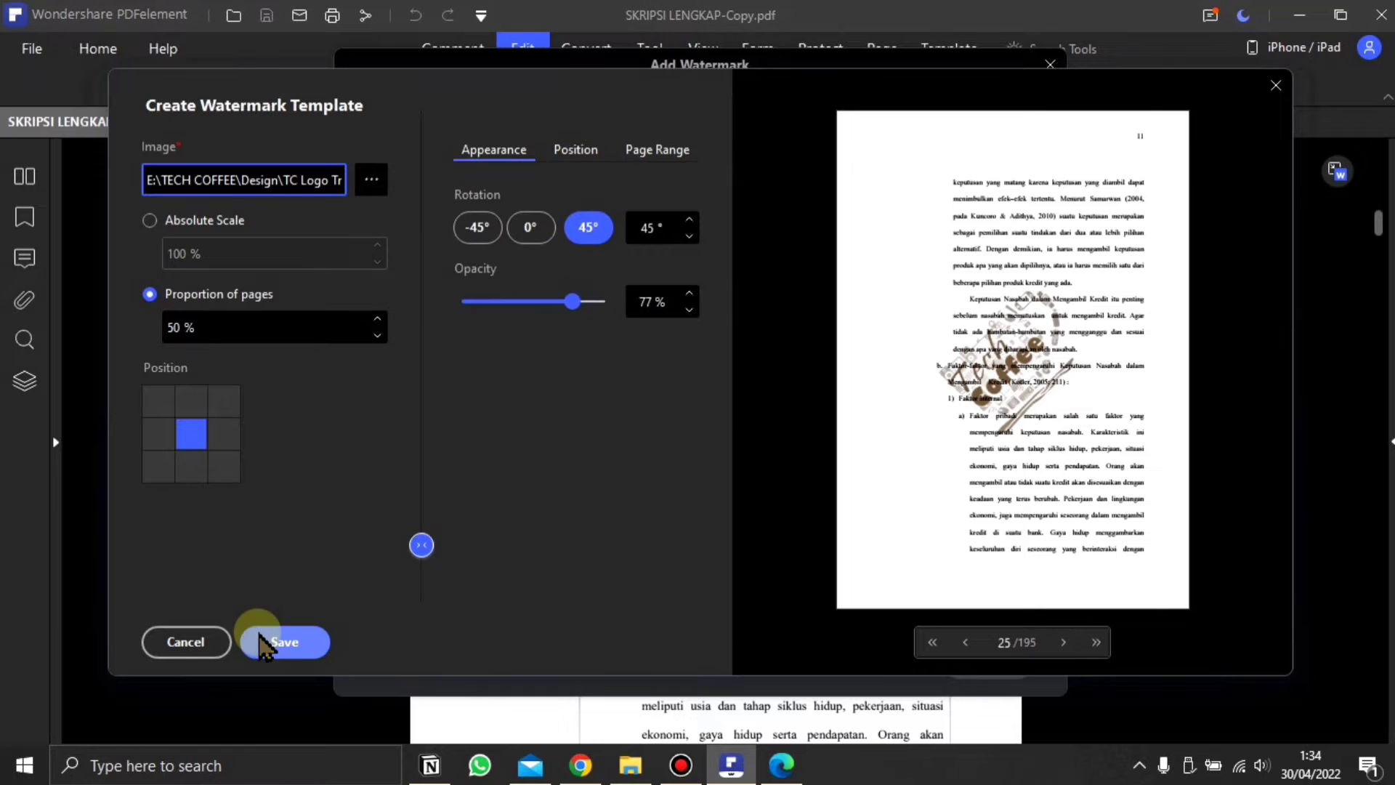
pyautogui.click(275, 642)
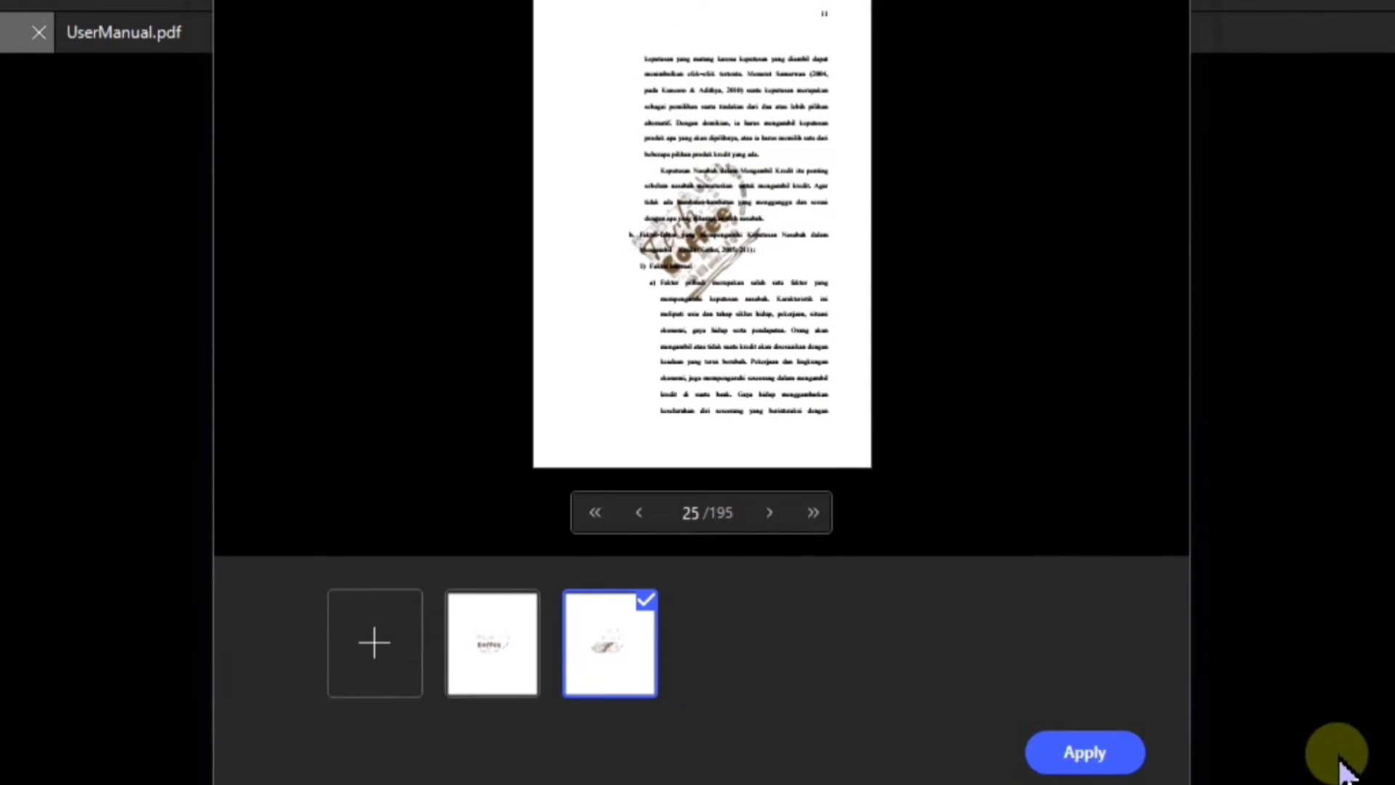
pyautogui.click(1084, 755)
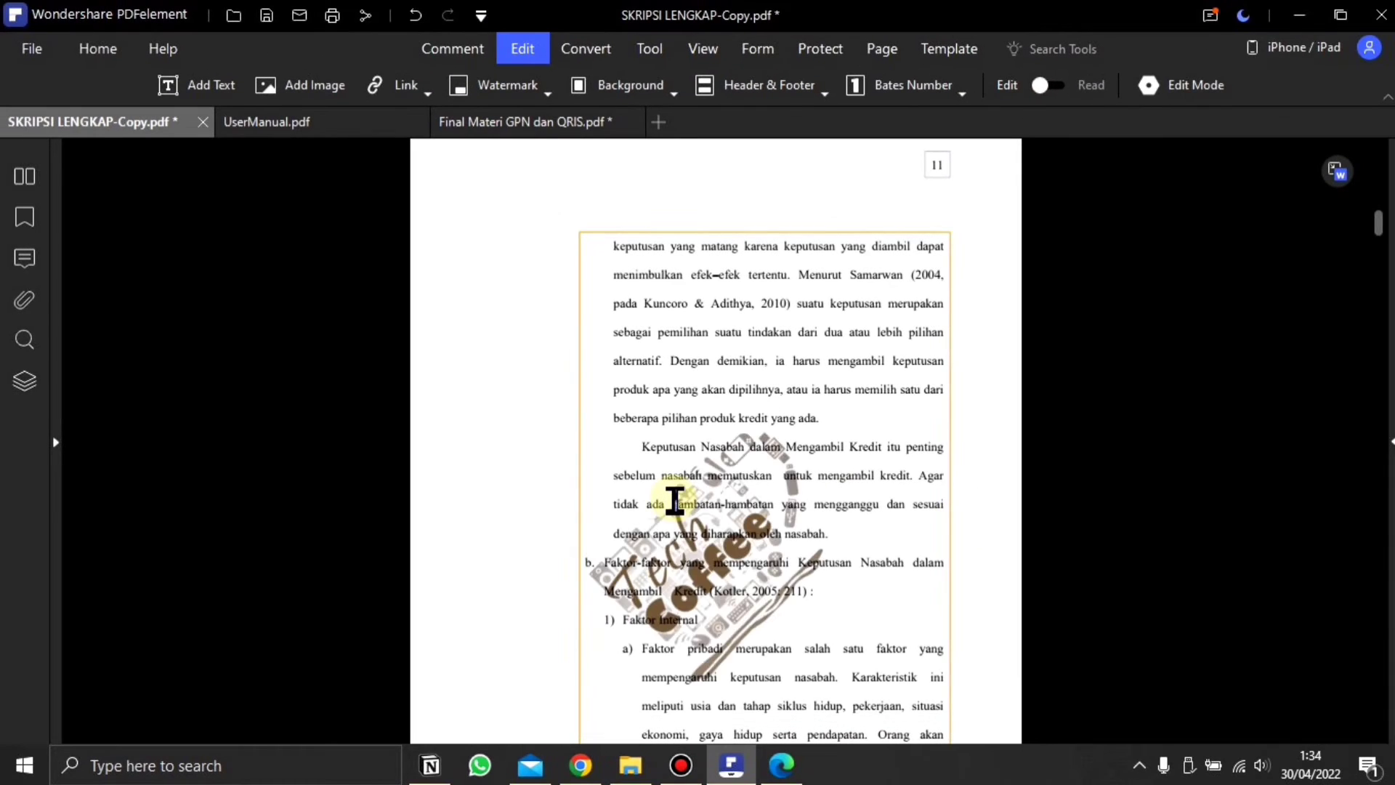
pyautogui.scroll(-2, 799, 480)
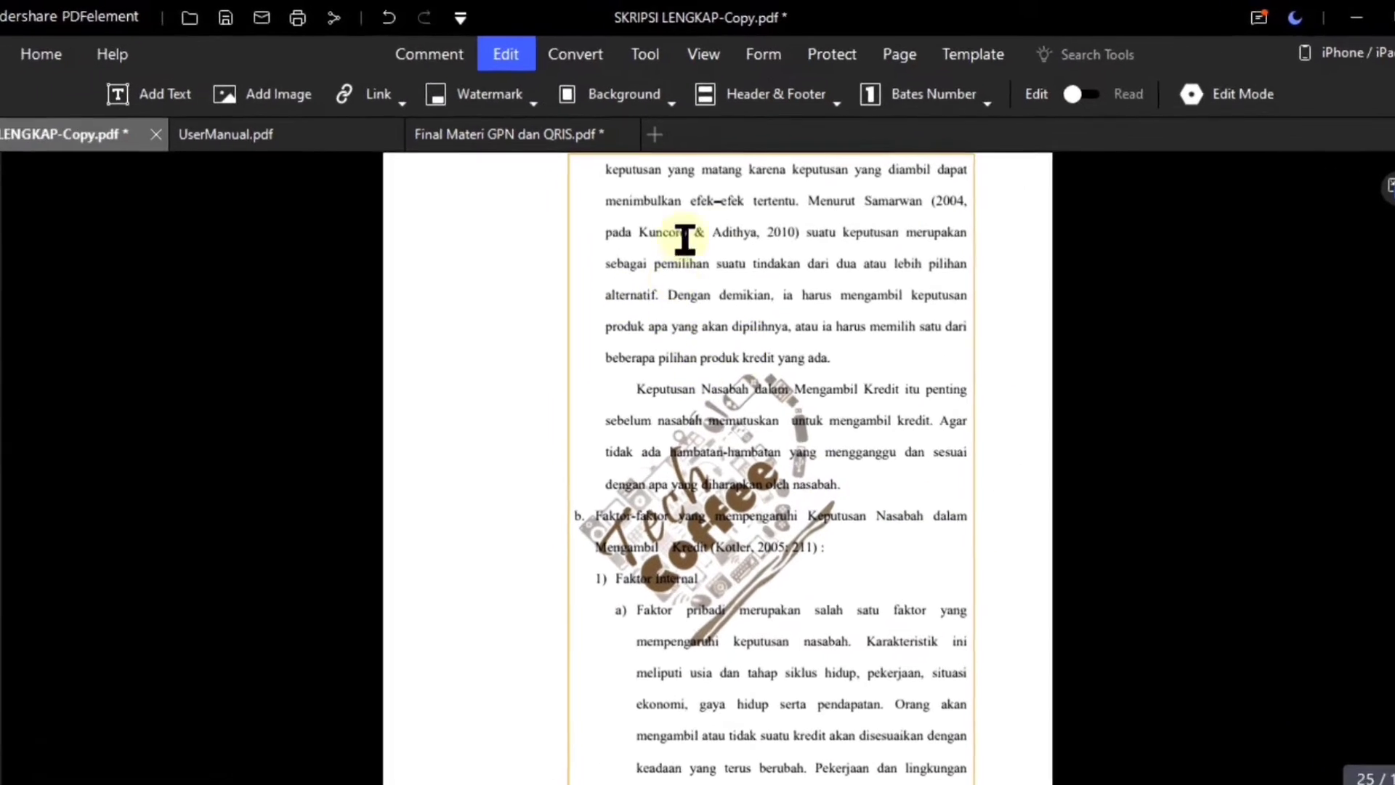
# - Try a new background template using a picture from the TECH COFFEE Design folder
pyautogui.click(643, 87)
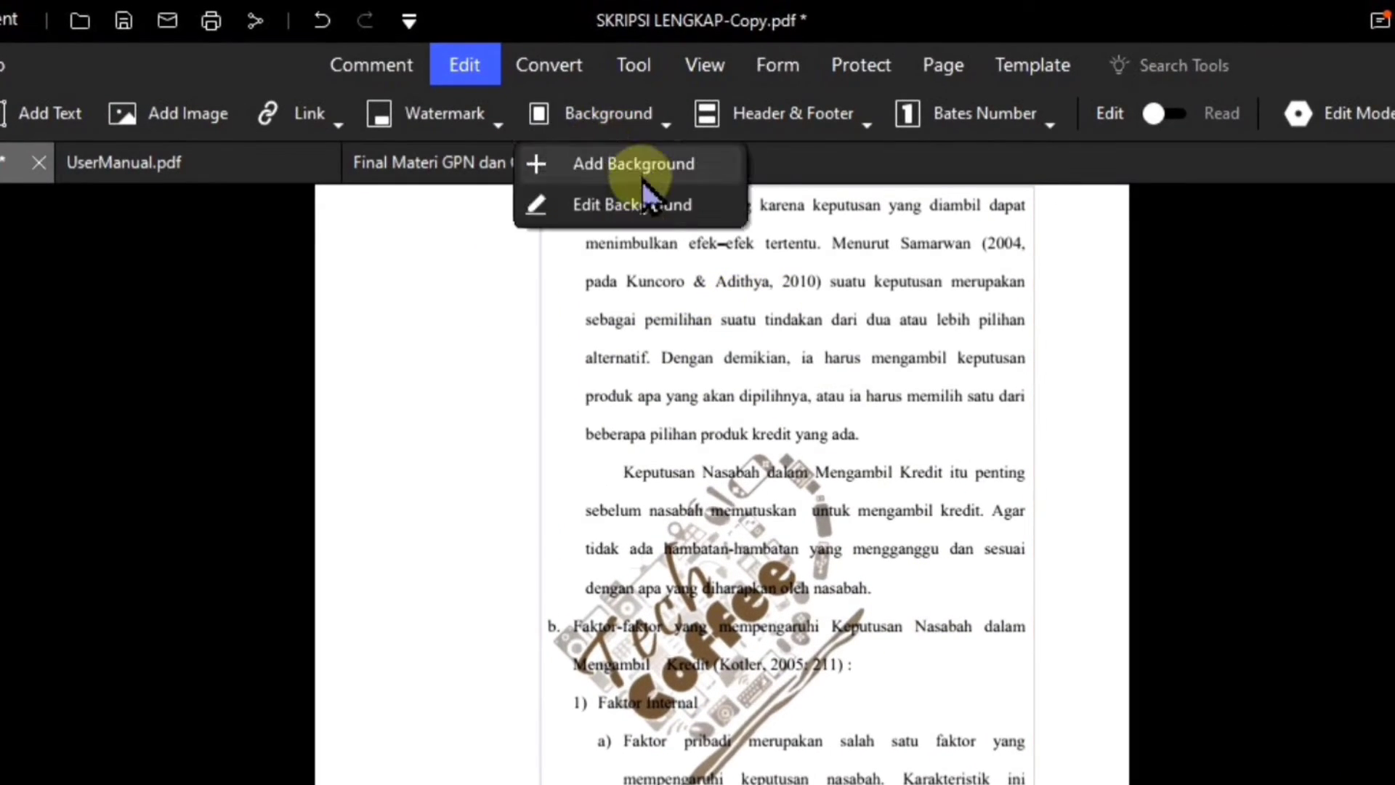
pyautogui.click(618, 164)
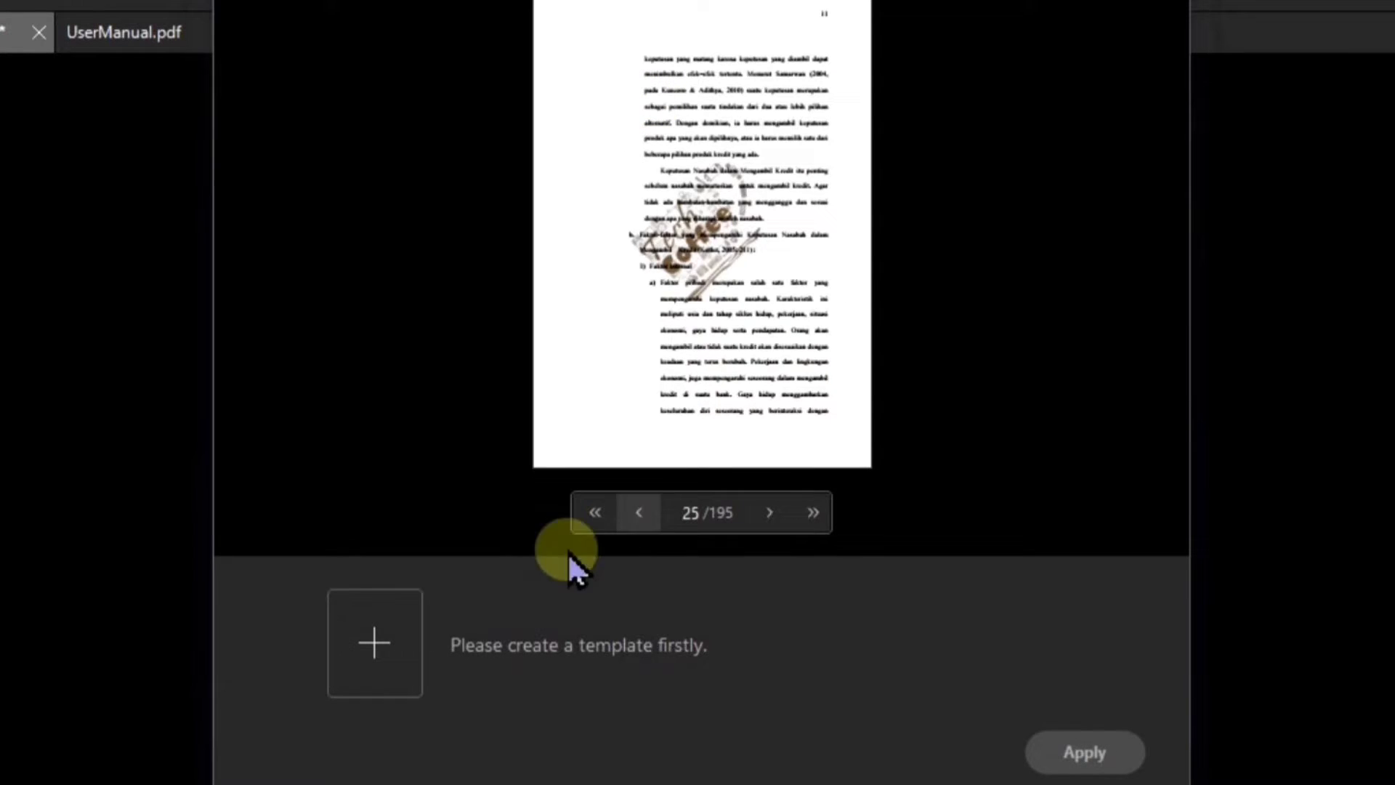
pyautogui.click(389, 639)
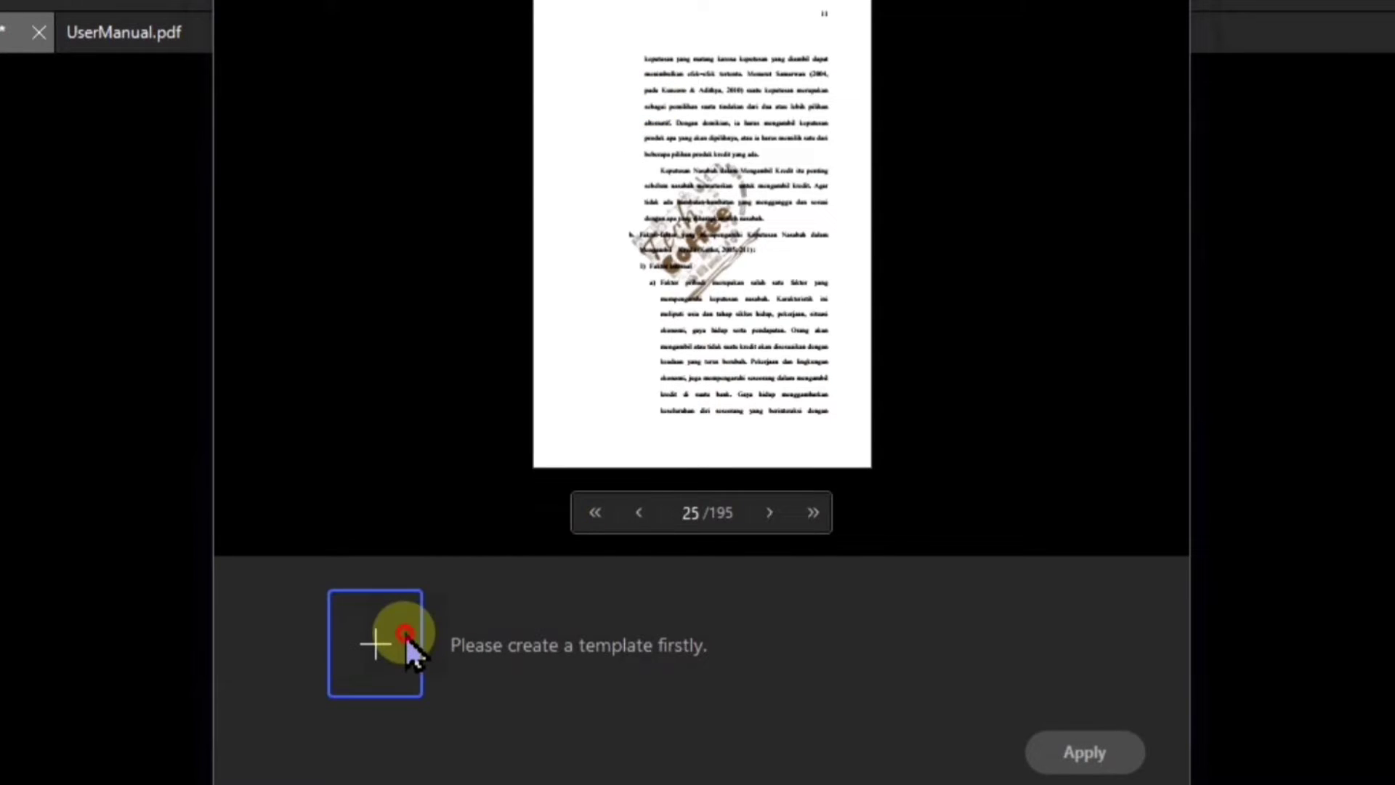
pyautogui.click(868, 375)
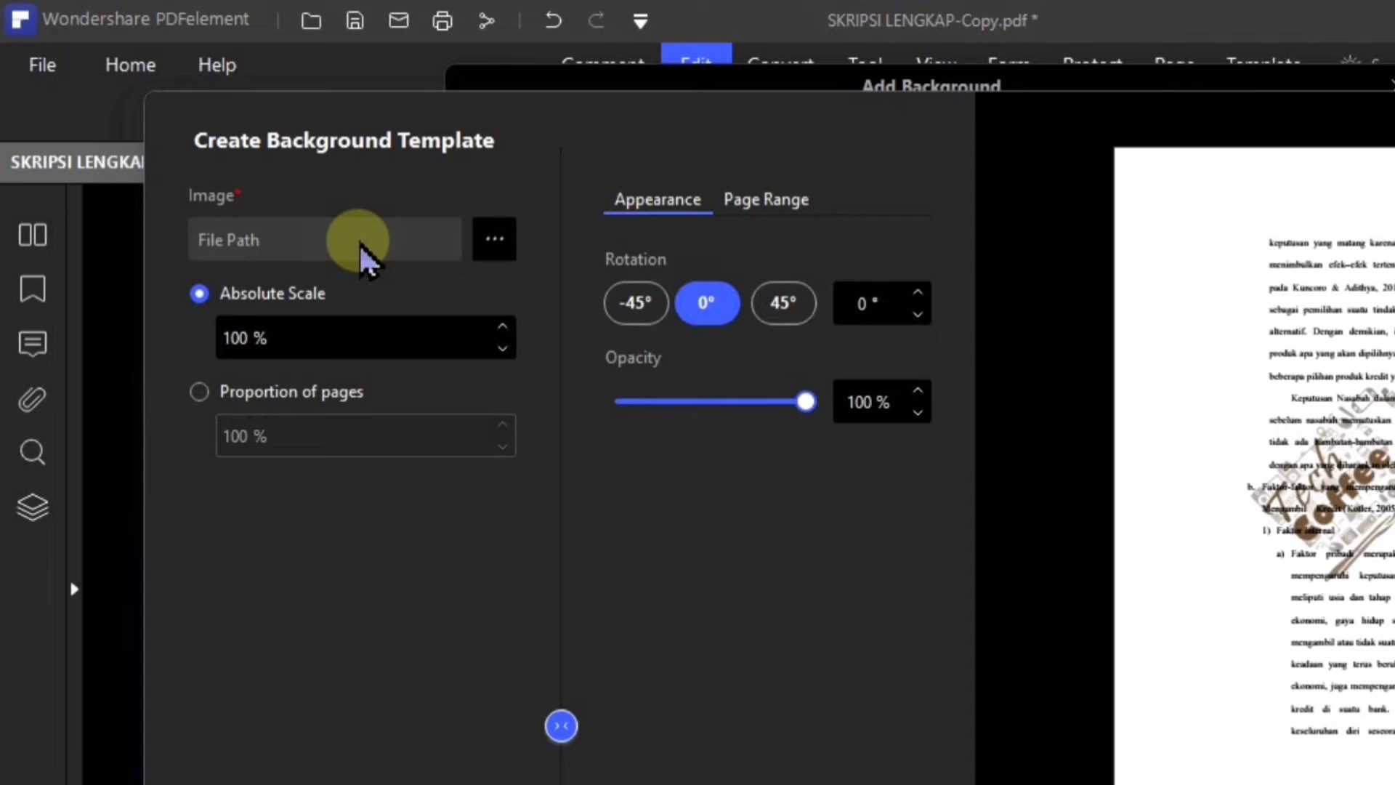
pyautogui.click(502, 243)
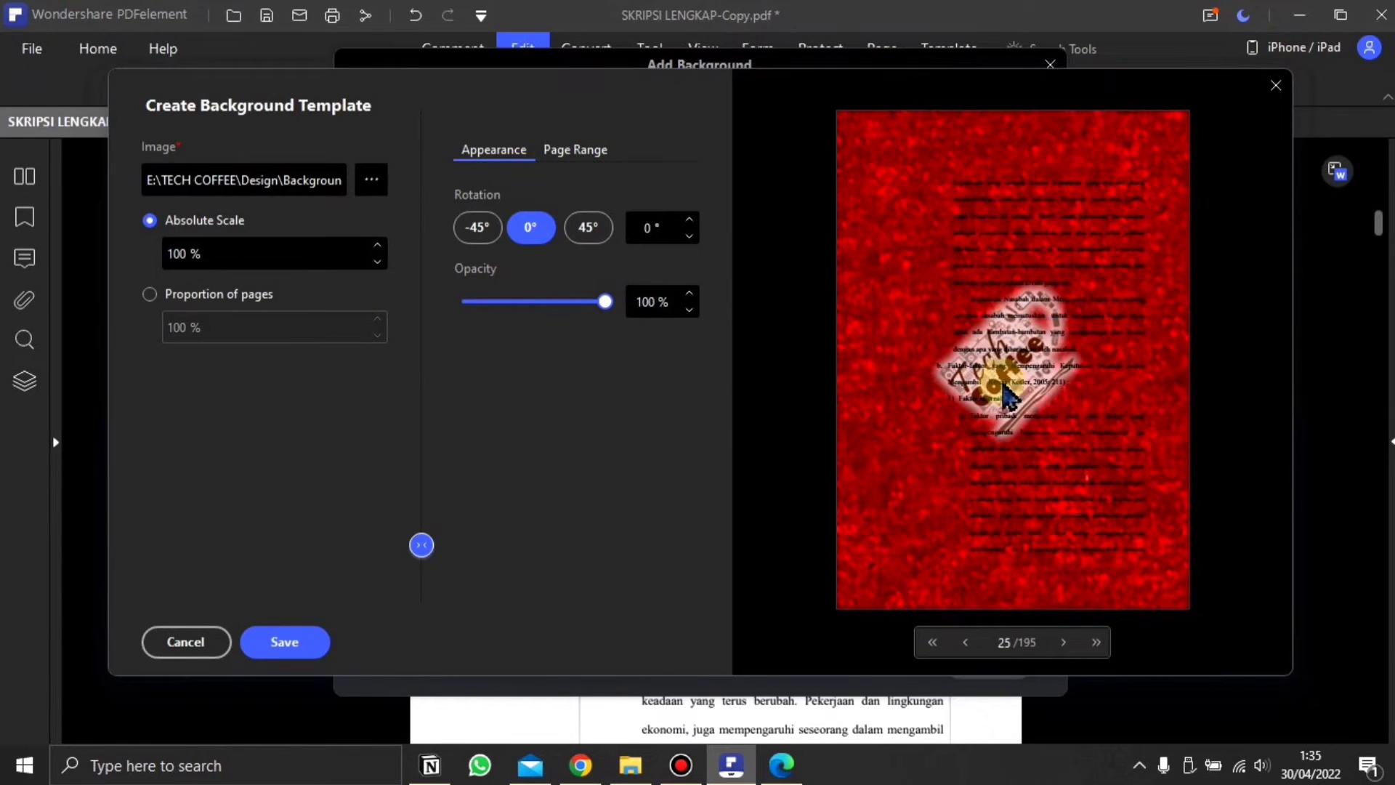
pyautogui.click(1279, 91)
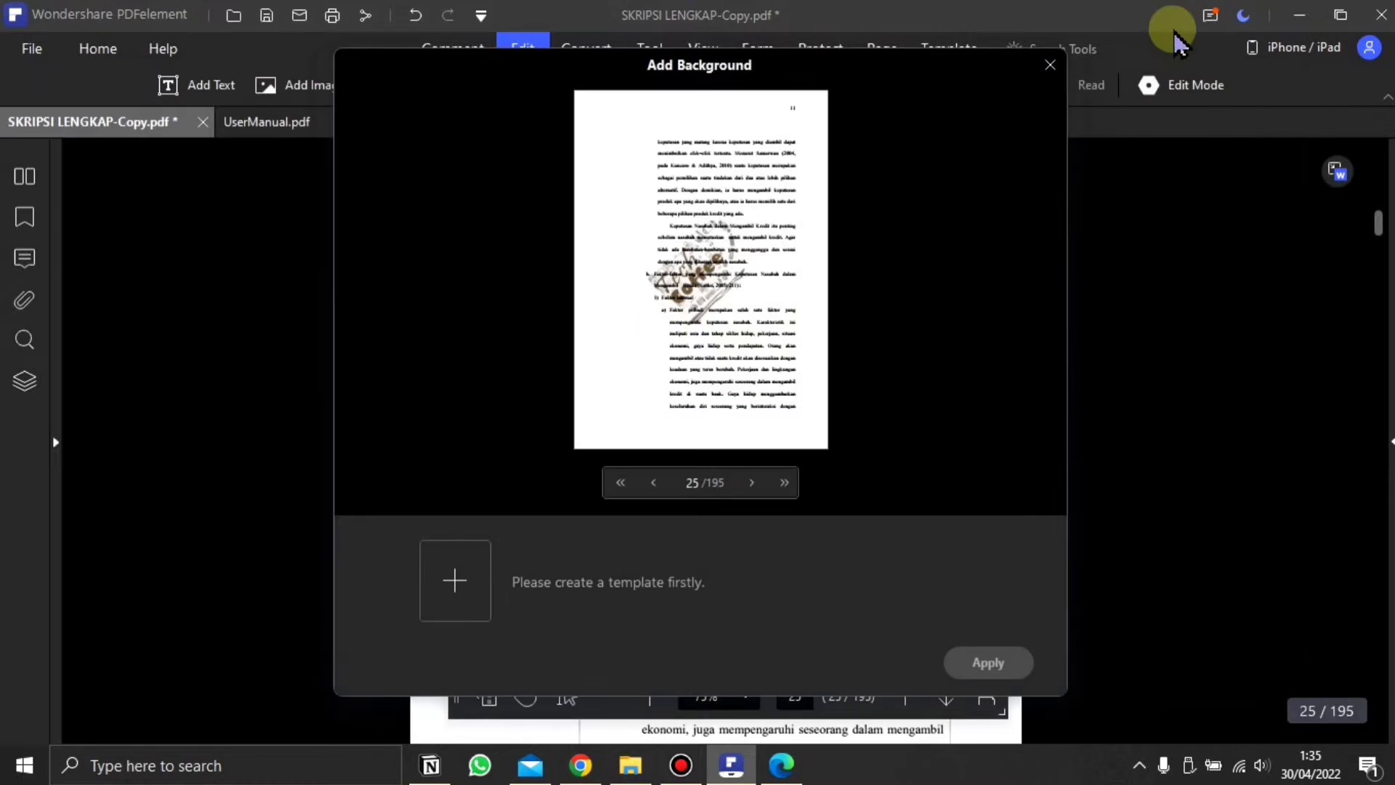
pyautogui.click(1051, 66)
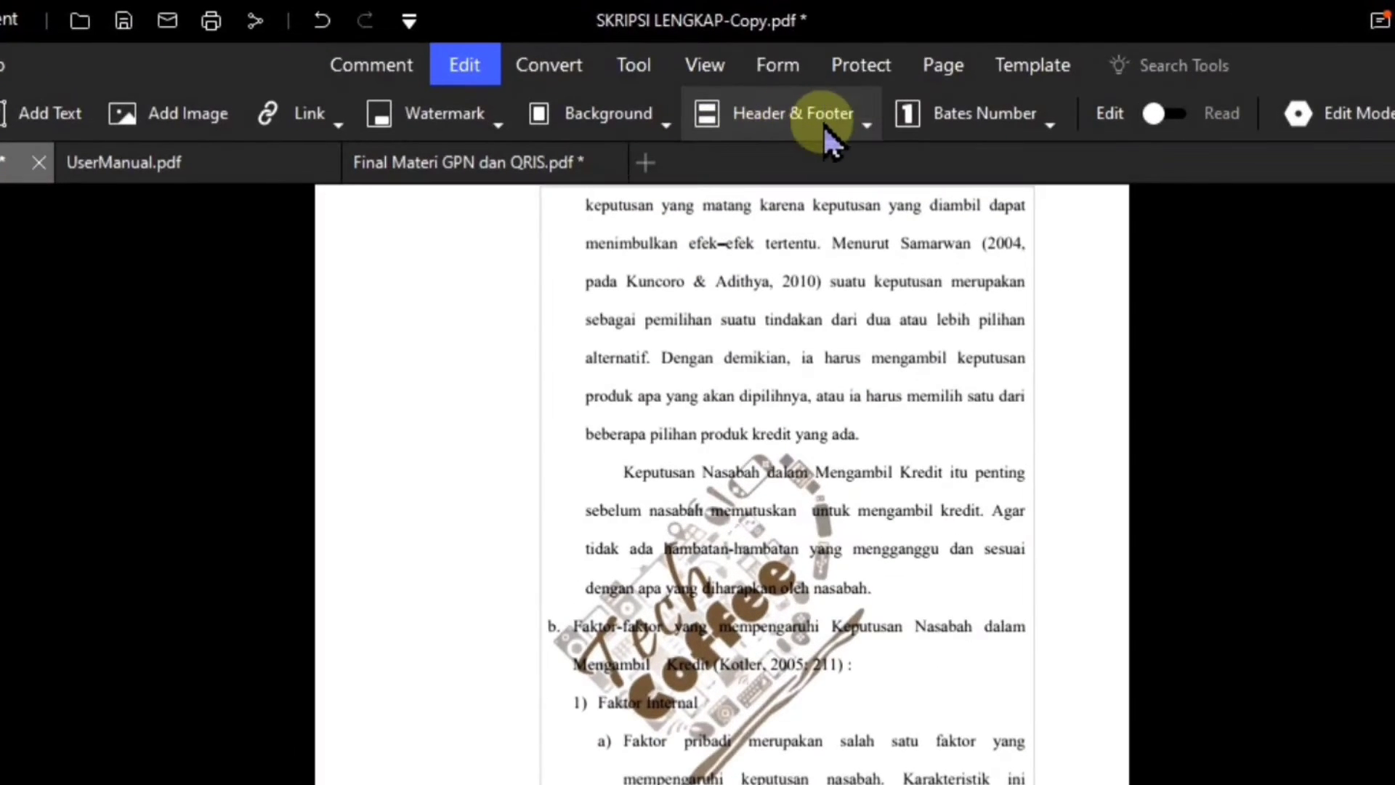
# - Start a header and footer template with Tech Coffee Properties at the page's top left and RAHASIA at its top center
pyautogui.click(790, 91)
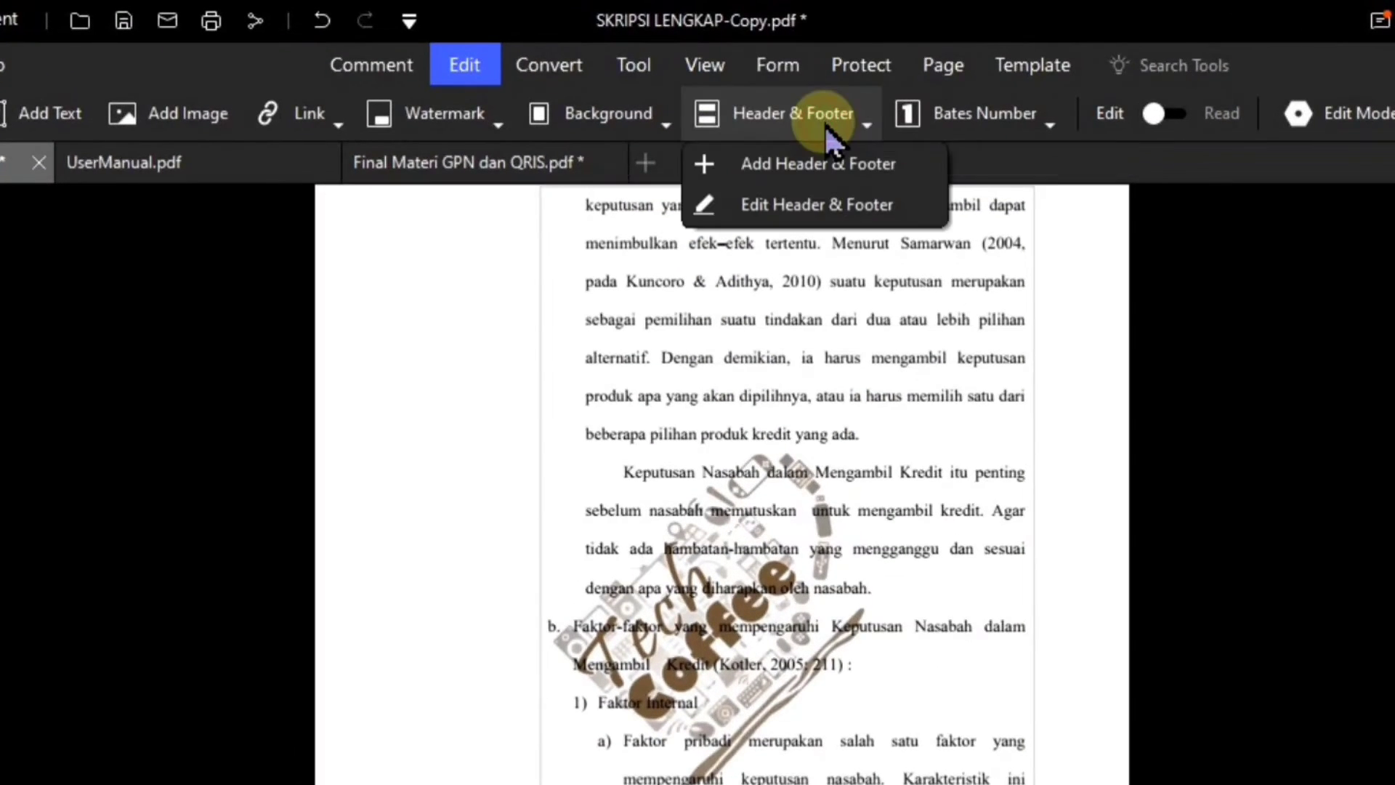
pyautogui.click(817, 169)
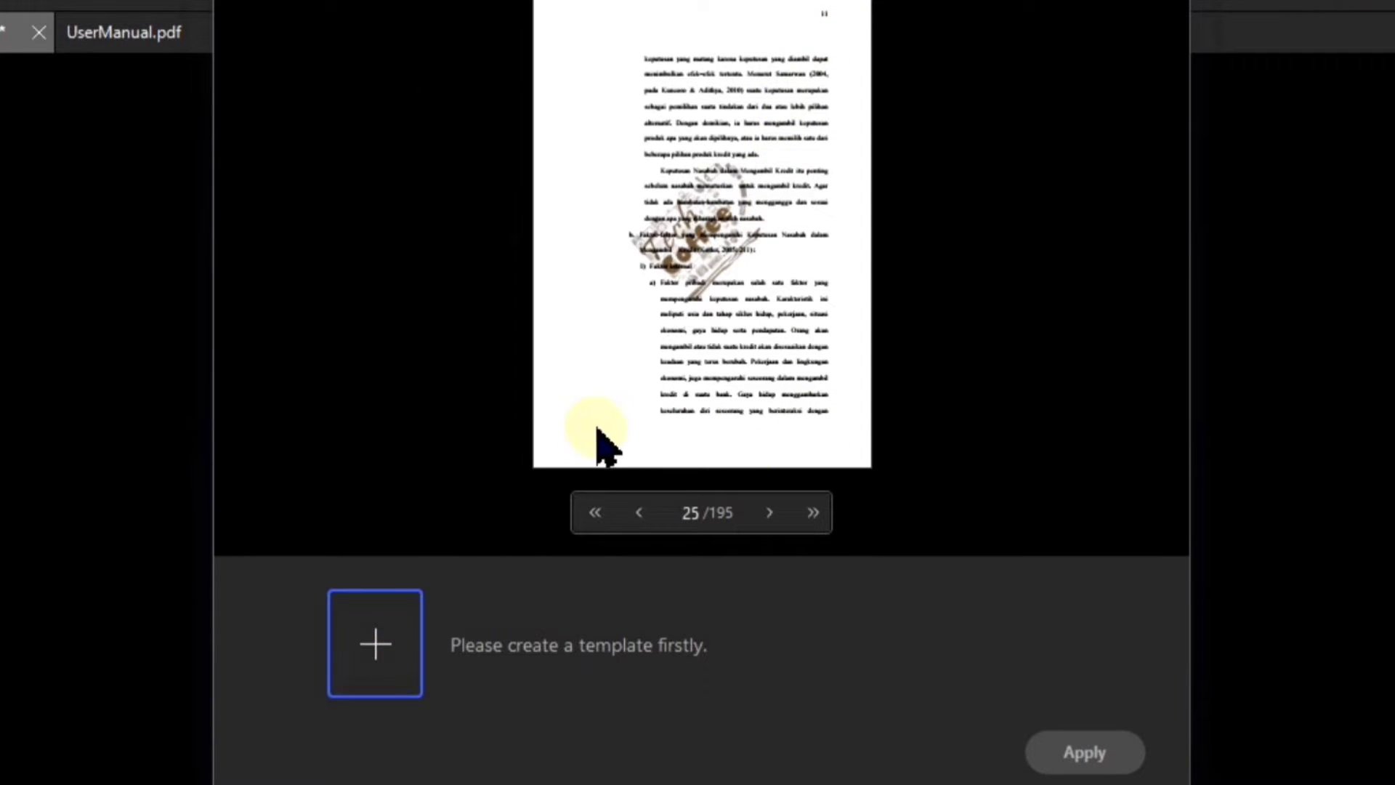
pyautogui.click(375, 643)
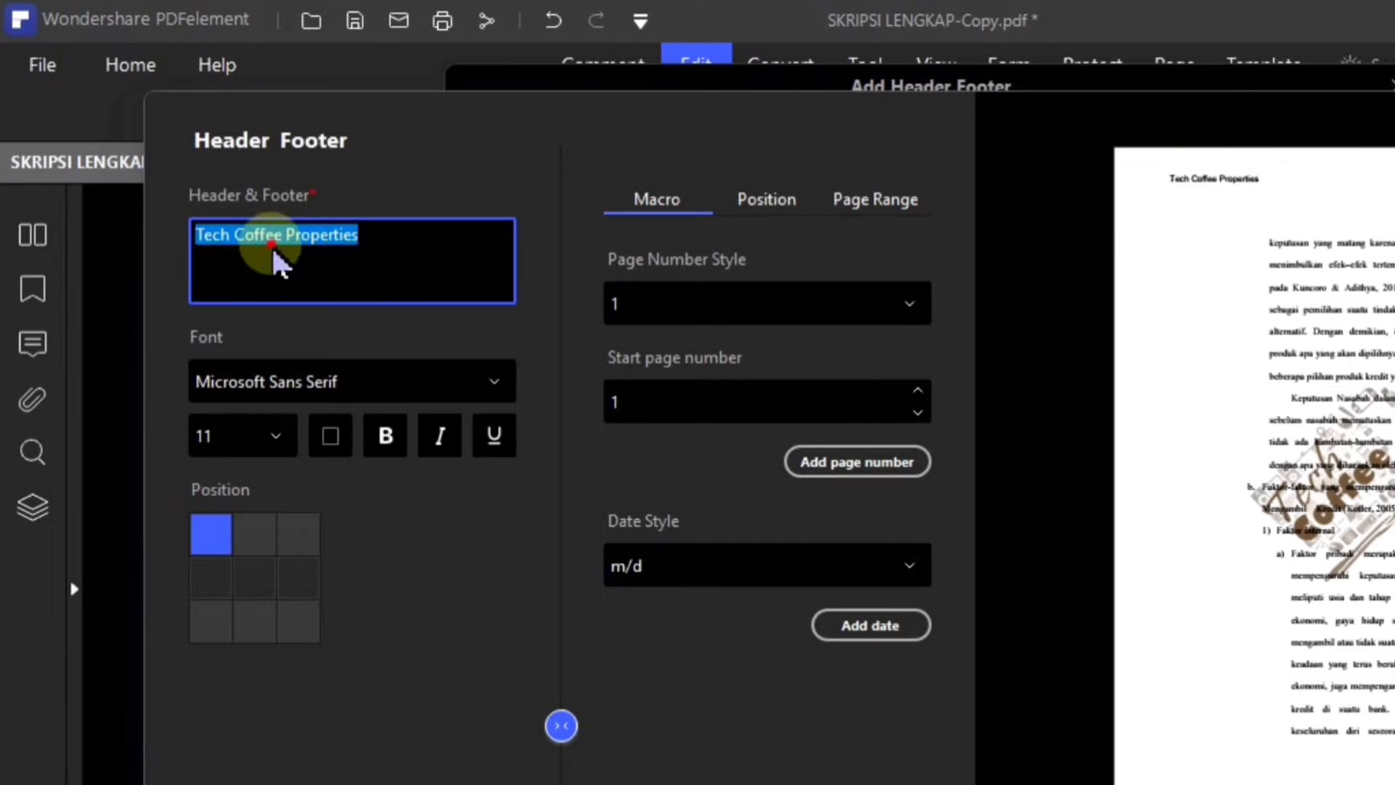
pyautogui.click(275, 236)
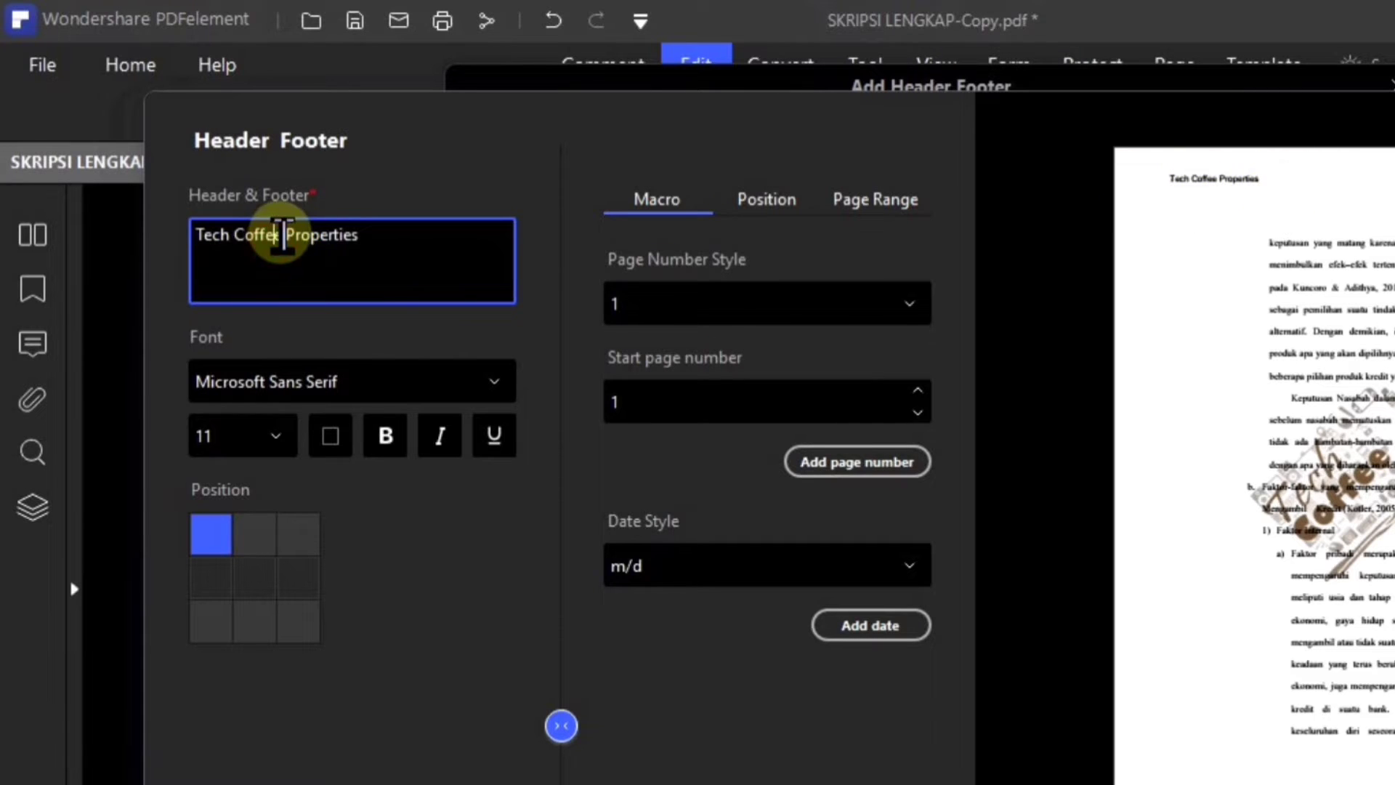
pyautogui.click(255, 538)
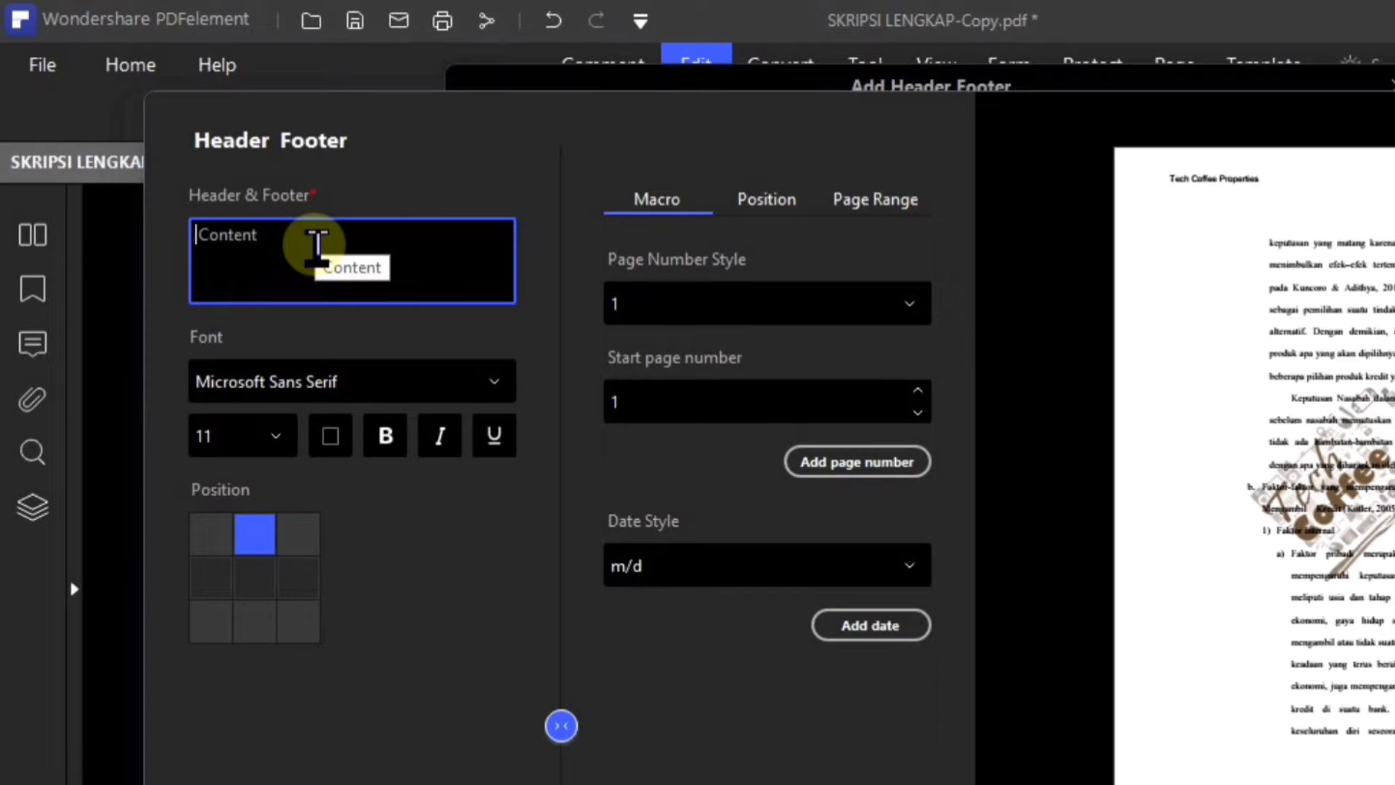
pyautogui.write('RAHASIA')
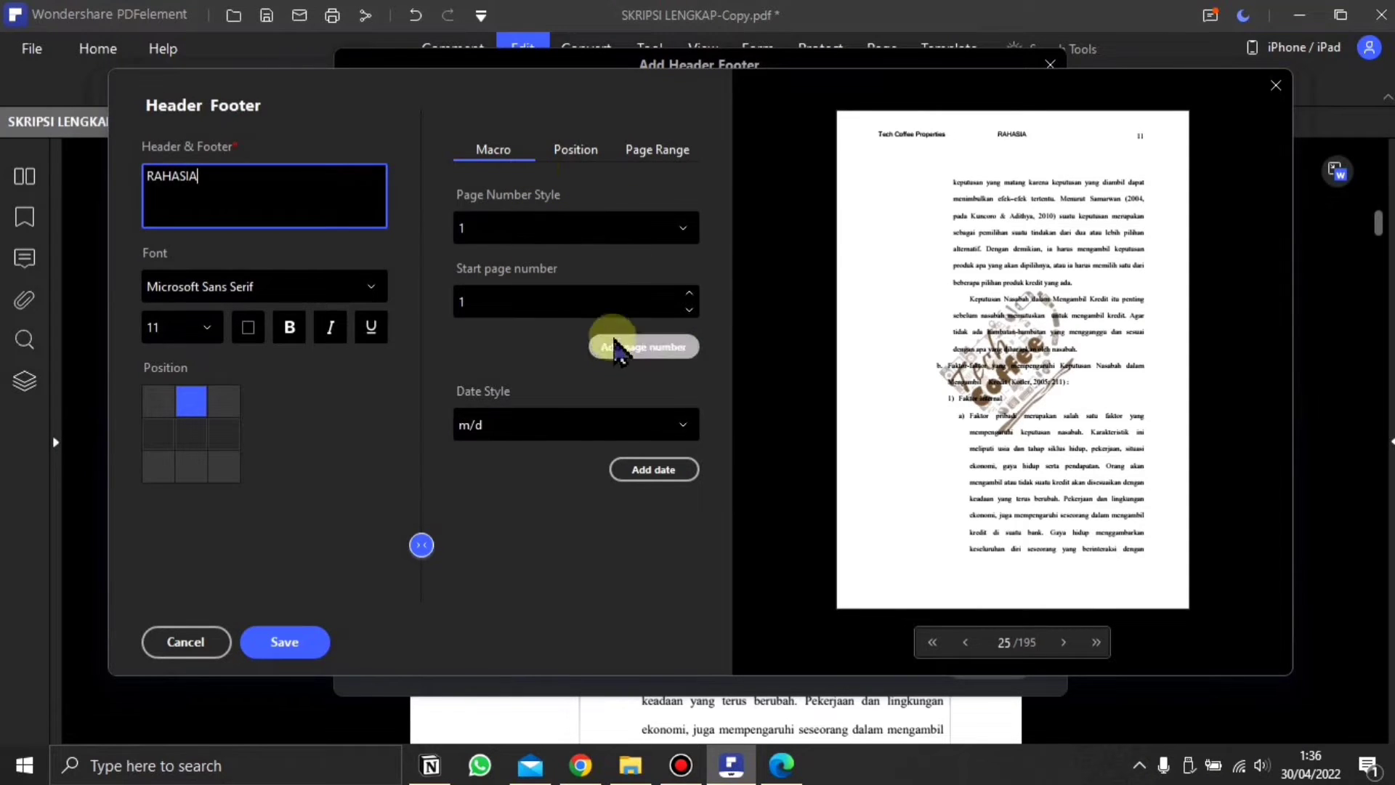
# - Add a page number in style 1, starting at 1, to the page's bottom left, save the template, apply it and check the pages
pyautogui.click(163, 472)
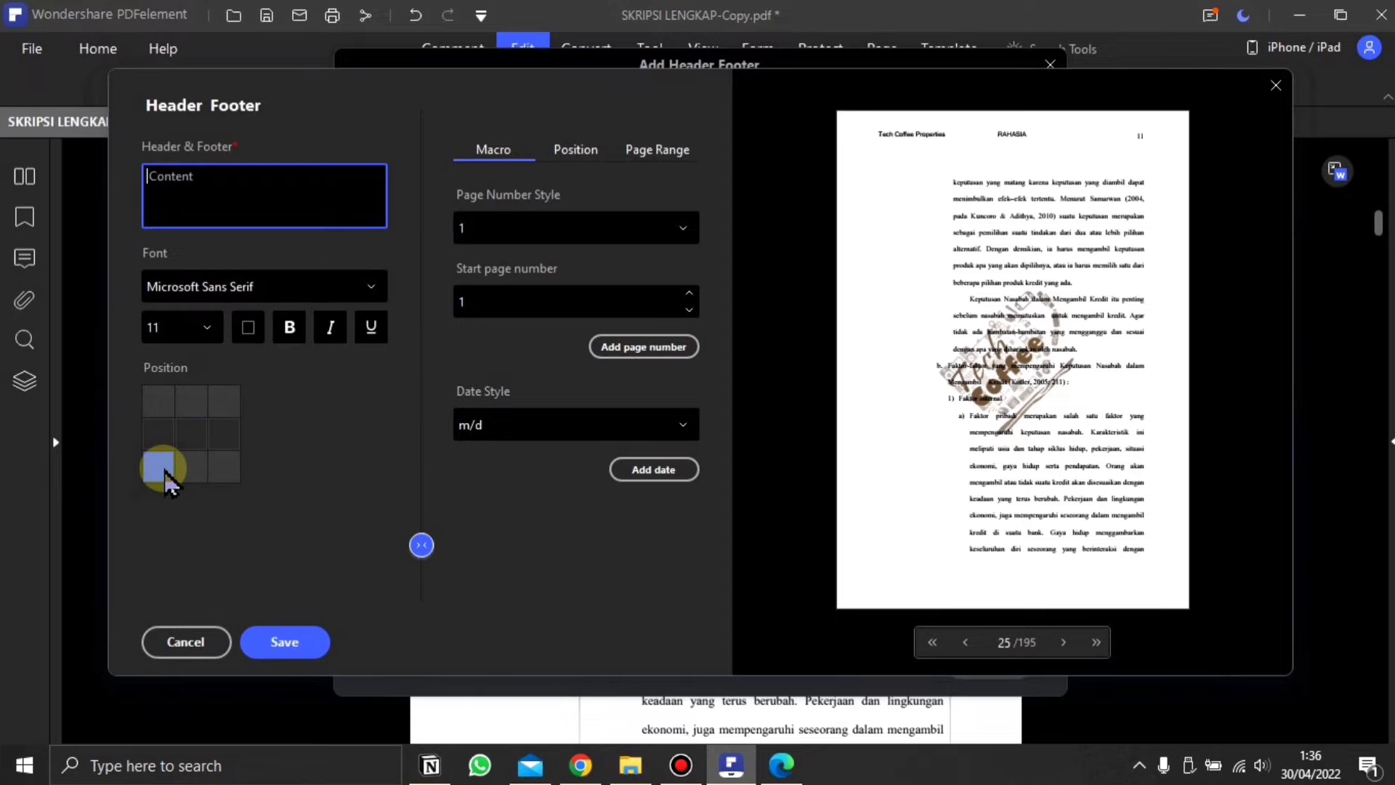
pyautogui.click(567, 231)
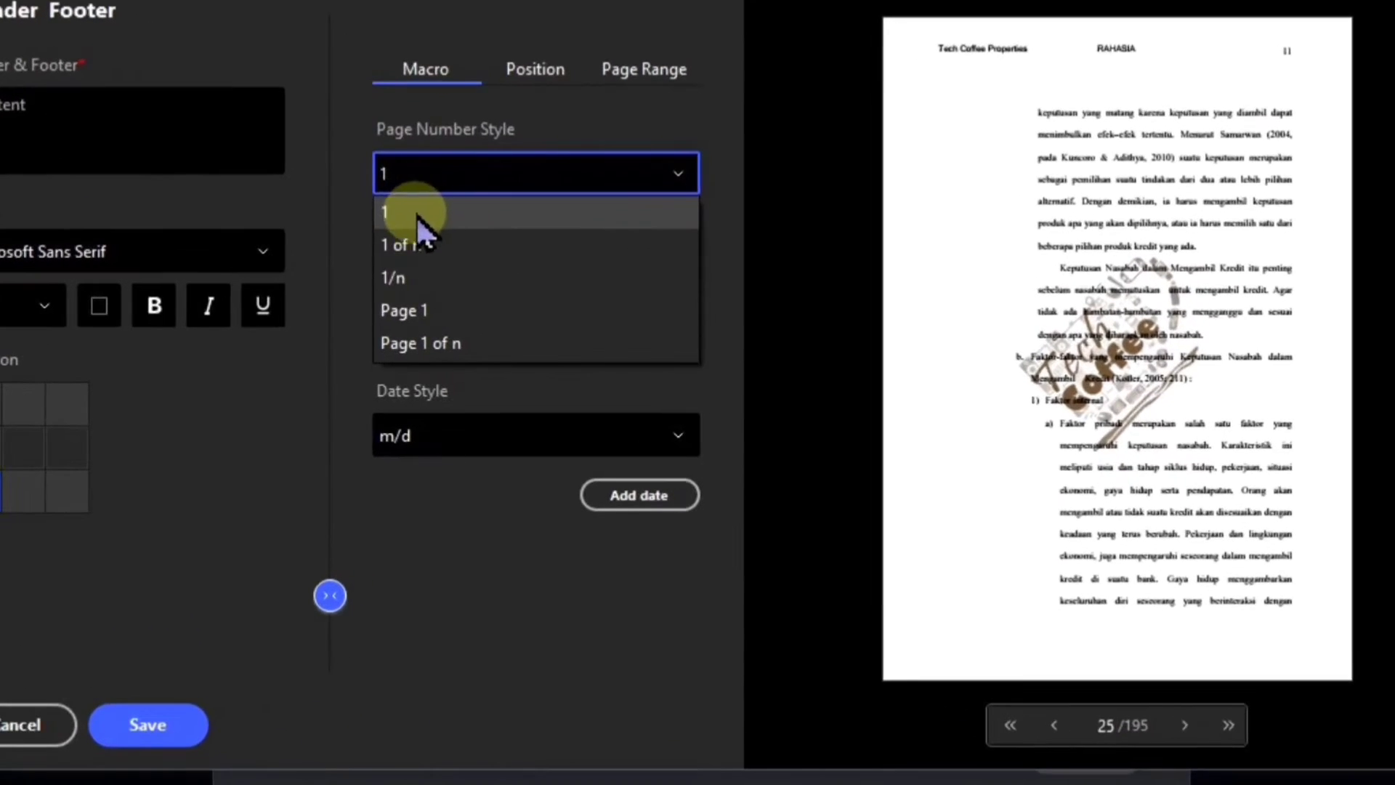
pyautogui.click(458, 245)
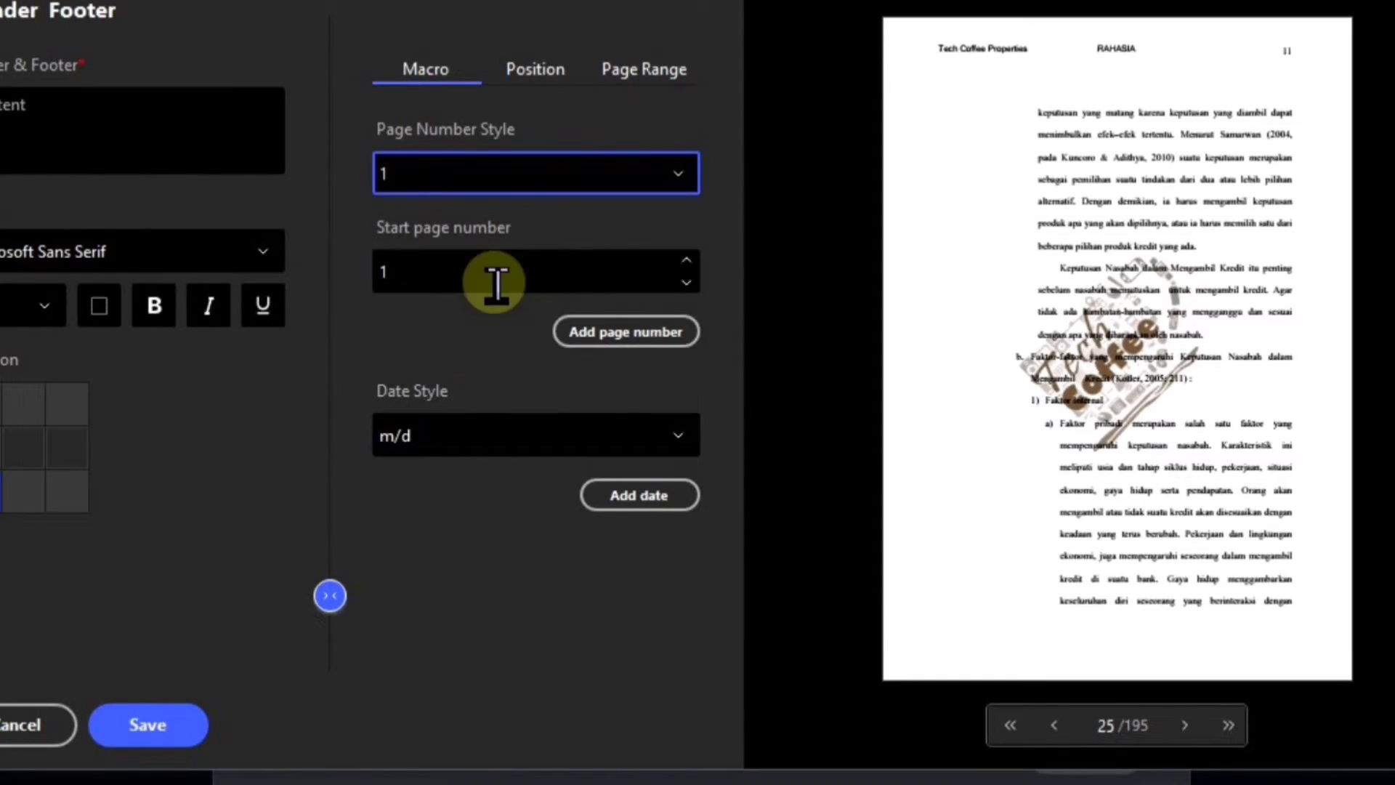
pyautogui.click(520, 292)
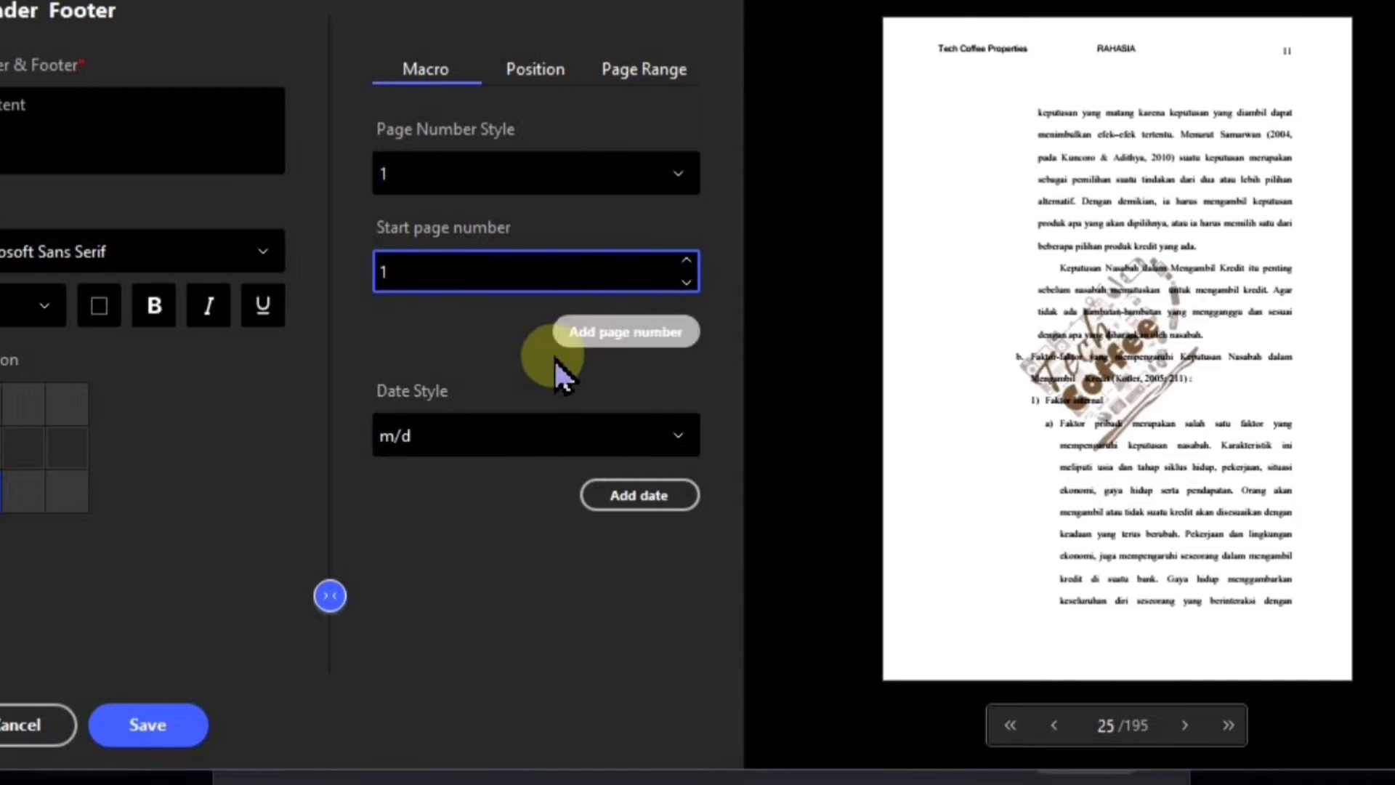
pyautogui.click(643, 351)
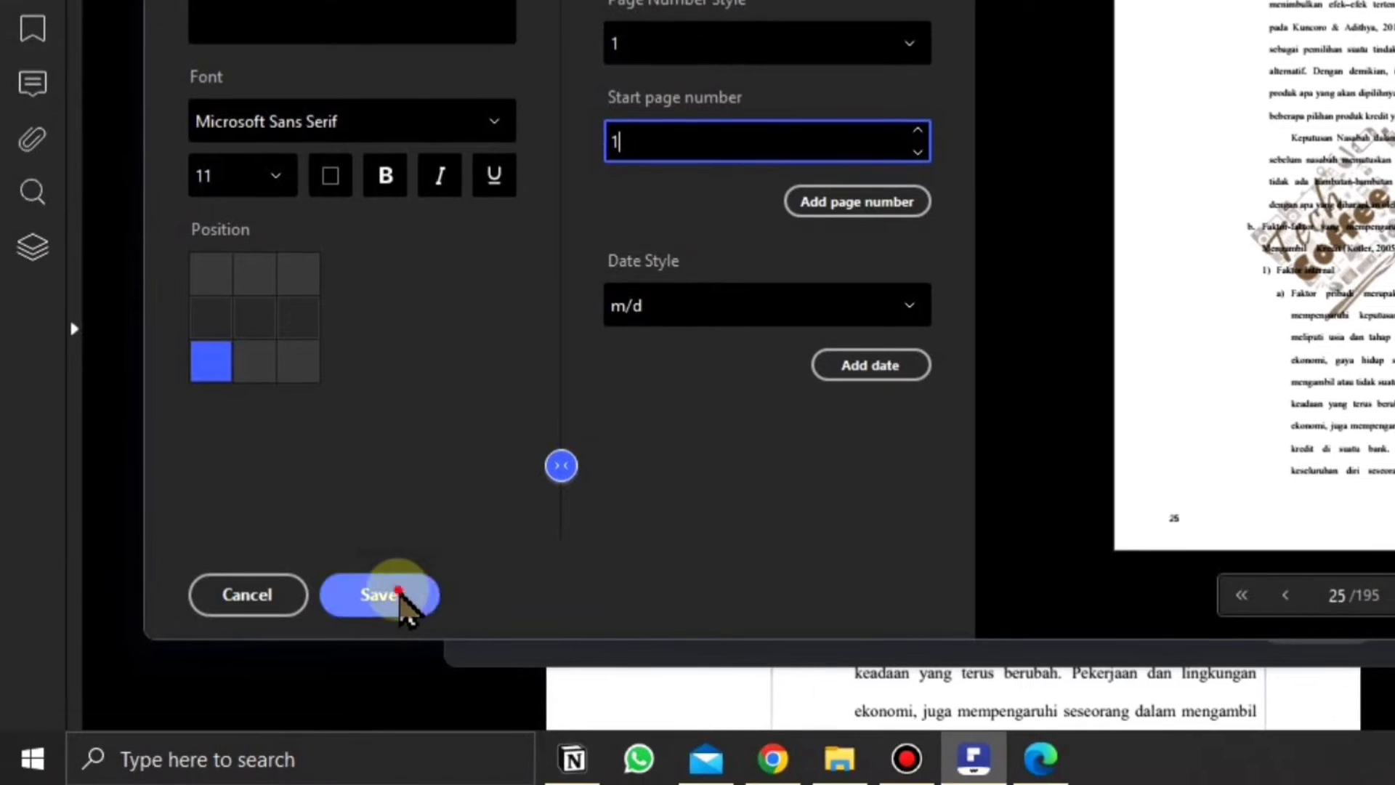
pyautogui.click(147, 724)
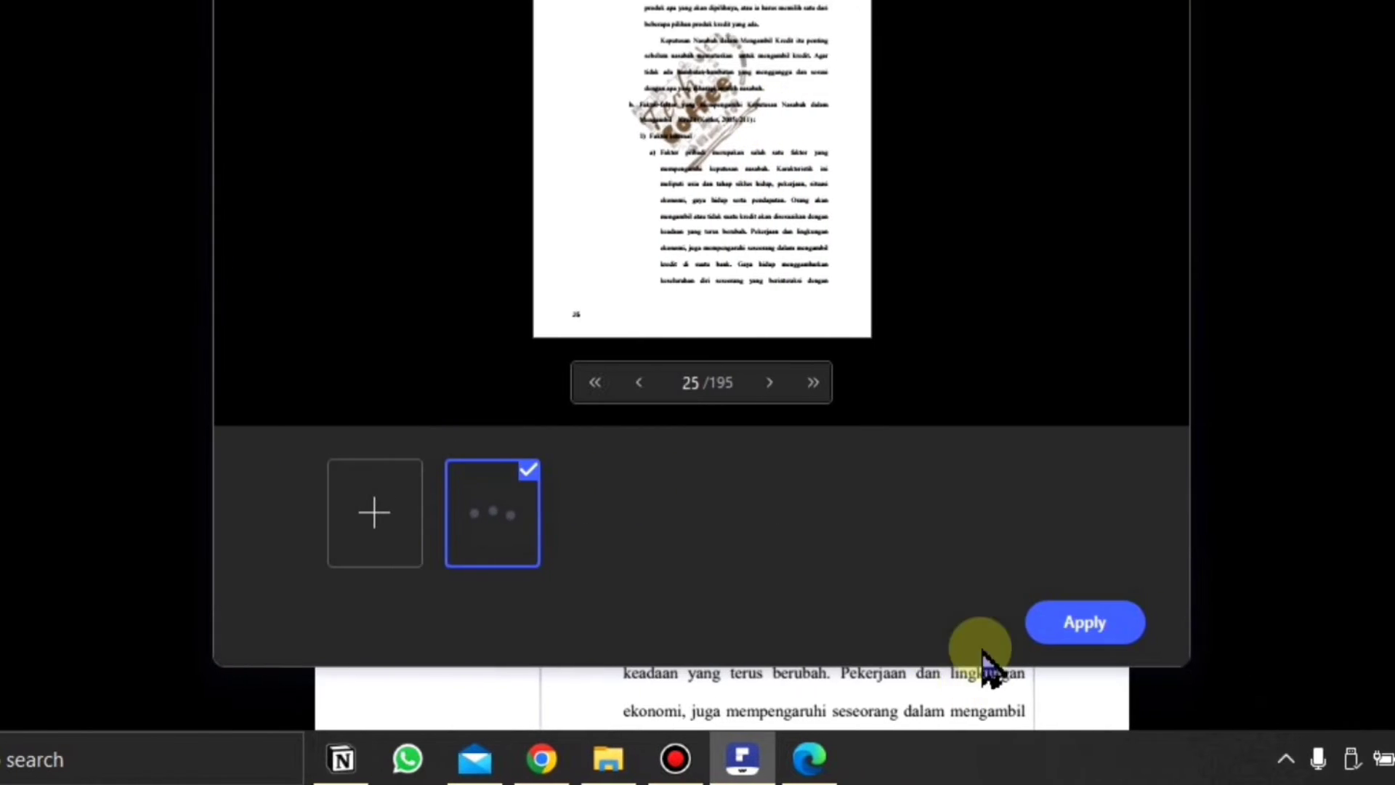
pyautogui.click(1251, 627)
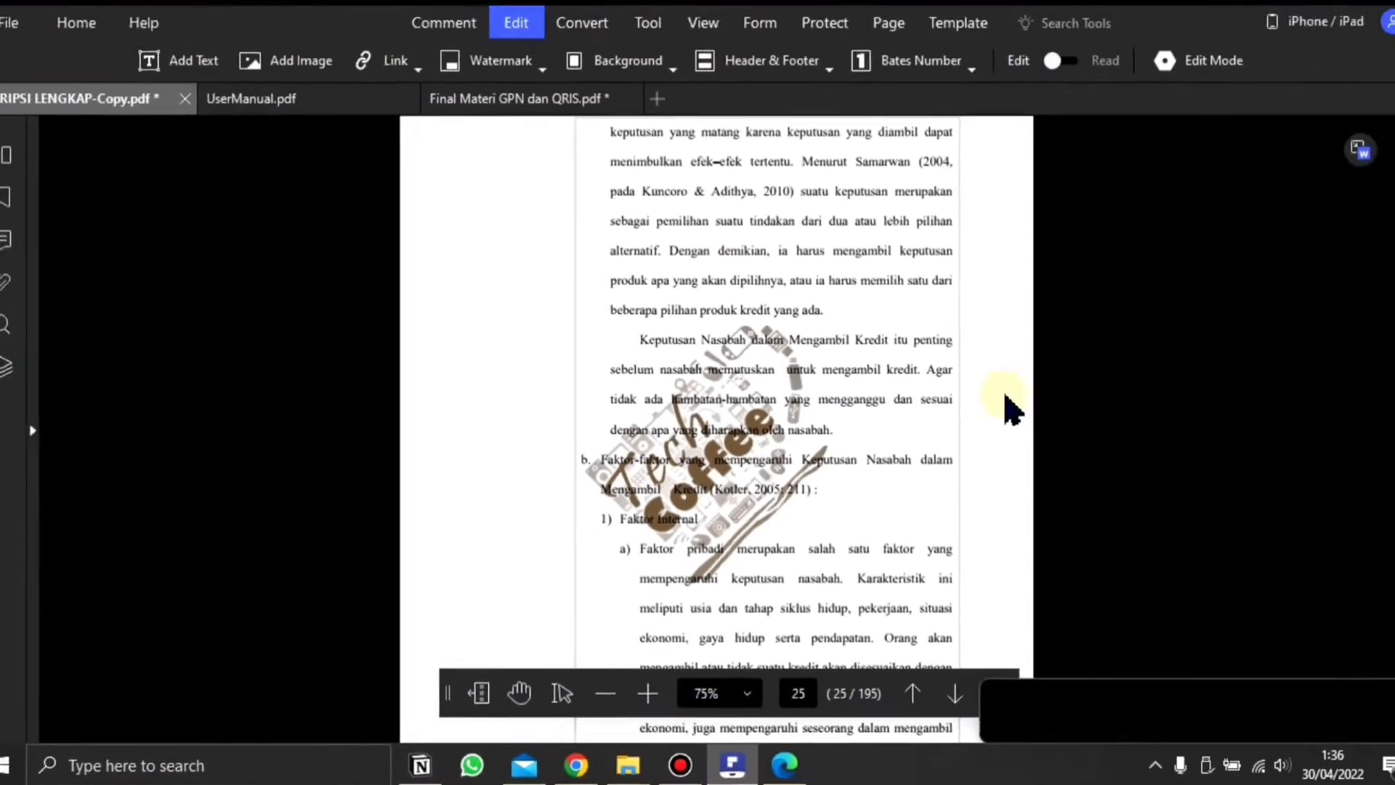
pyautogui.scroll(-3, 649, 371)
pyautogui.scroll(-5, 659, 458)
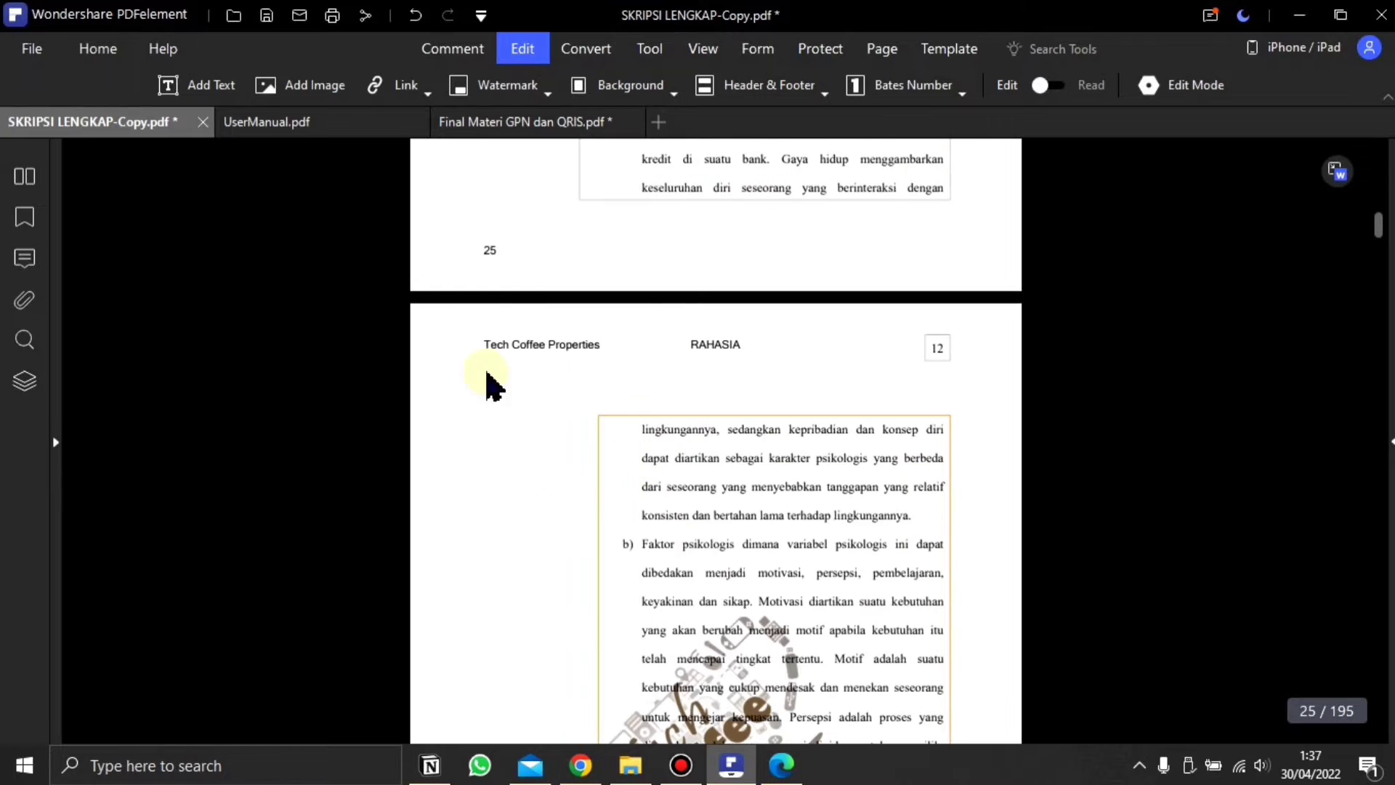
pyautogui.scroll(2, 518, 276)
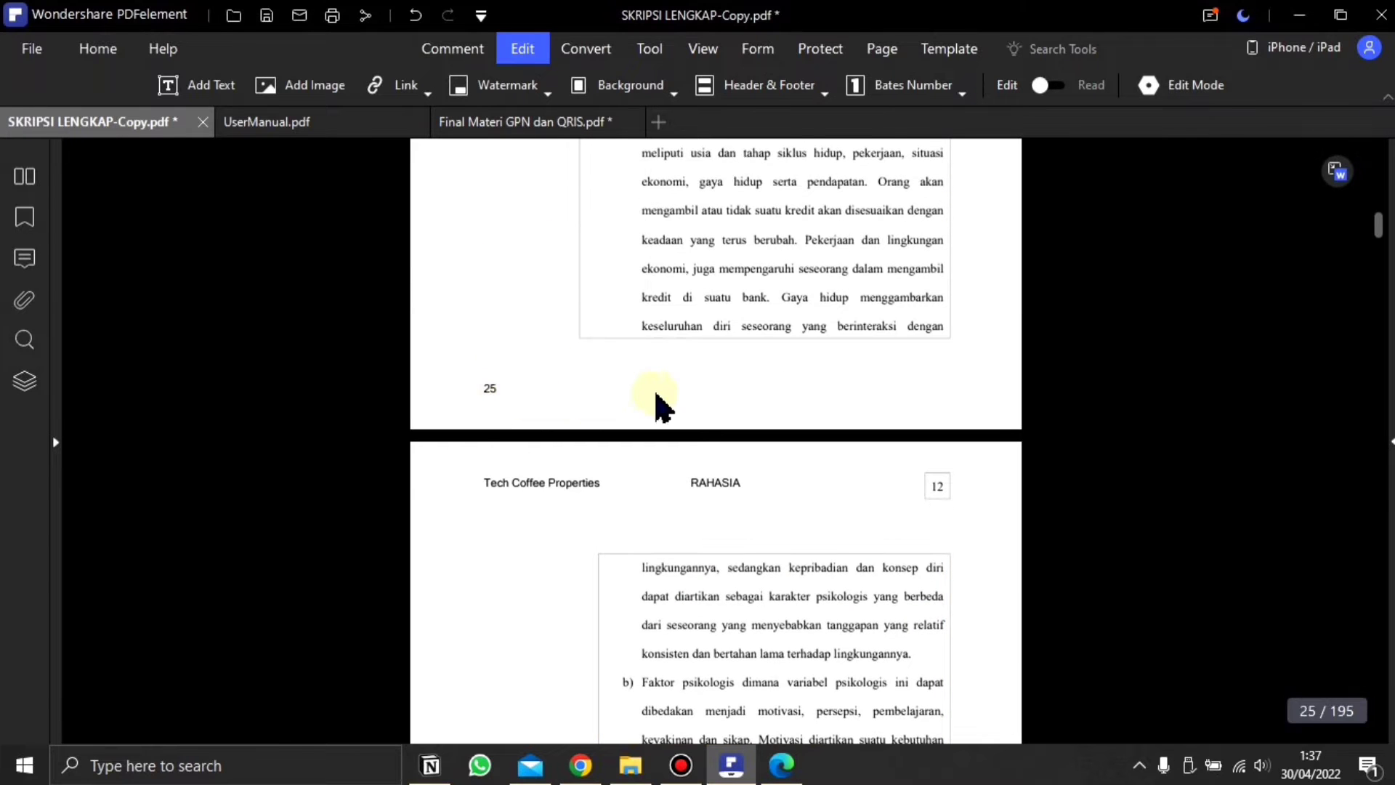
pyautogui.scroll(5, 658, 403)
# - Batch convert SKRIPSI LENGKAP-Copy and the 10-tipsmeningkatkanperformawordpress PDF from D:\PDF to Word (*.docx) in the PDFelement Convert folder
pyautogui.click(592, 52)
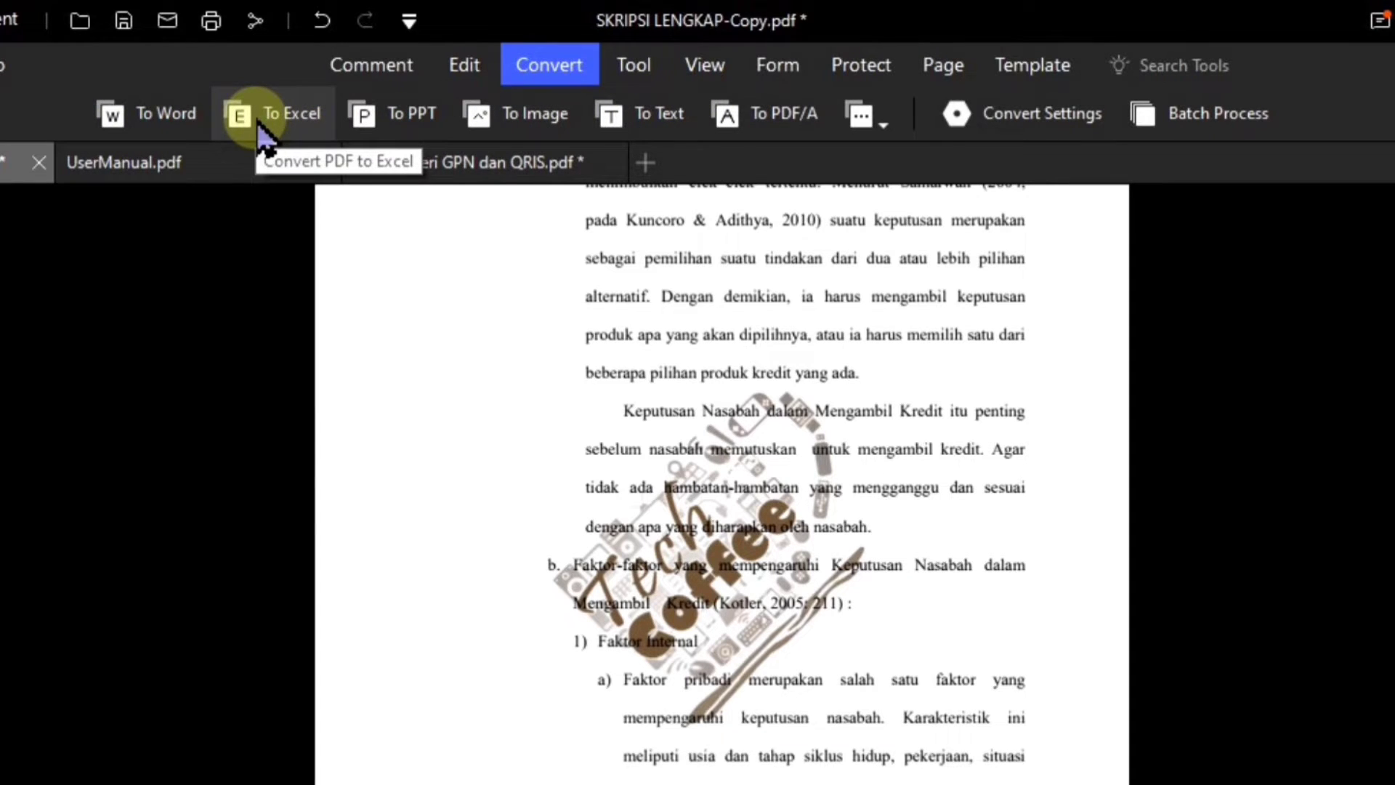
pyautogui.scroll(1, 635, 521)
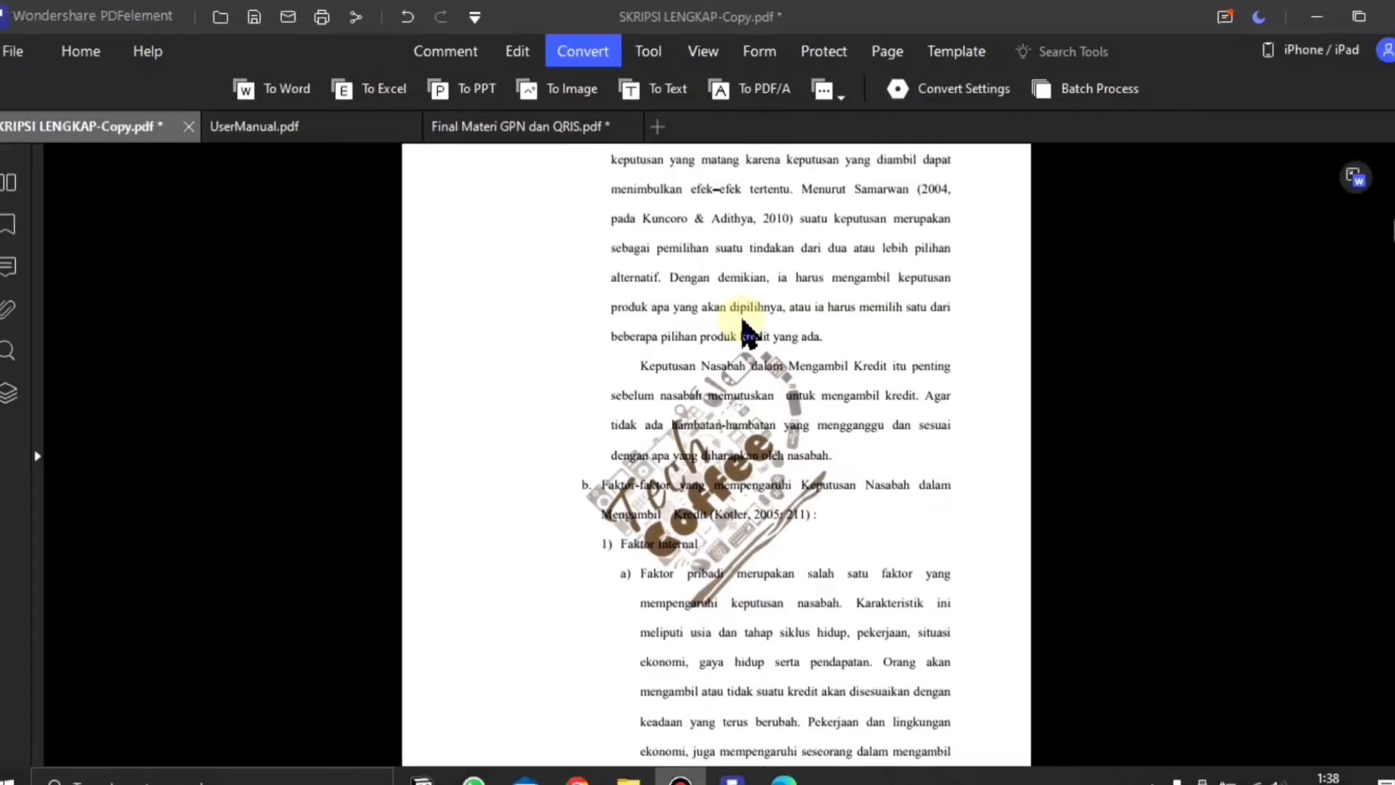
pyautogui.scroll(2, 730, 368)
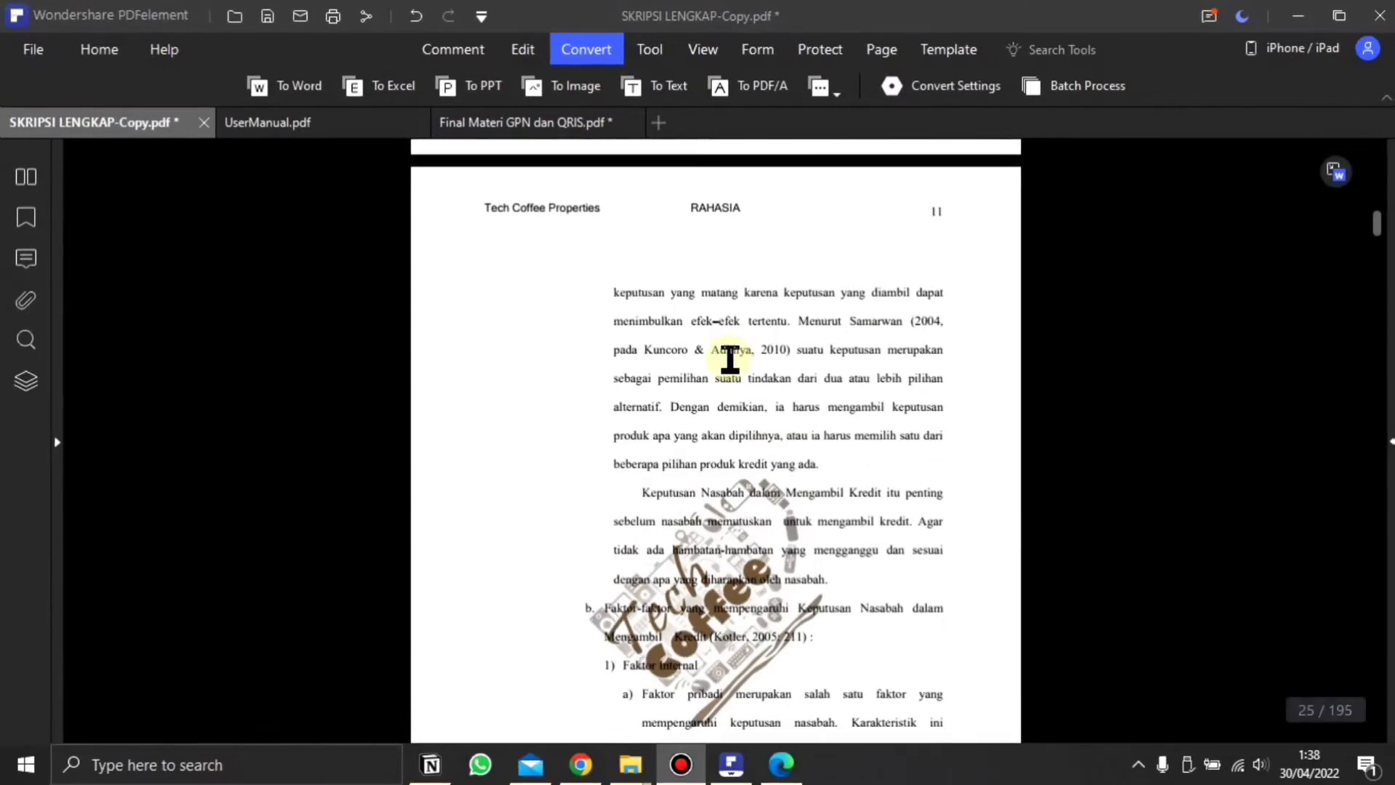
pyautogui.scroll(-2, 730, 370)
pyautogui.scroll(2, 730, 370)
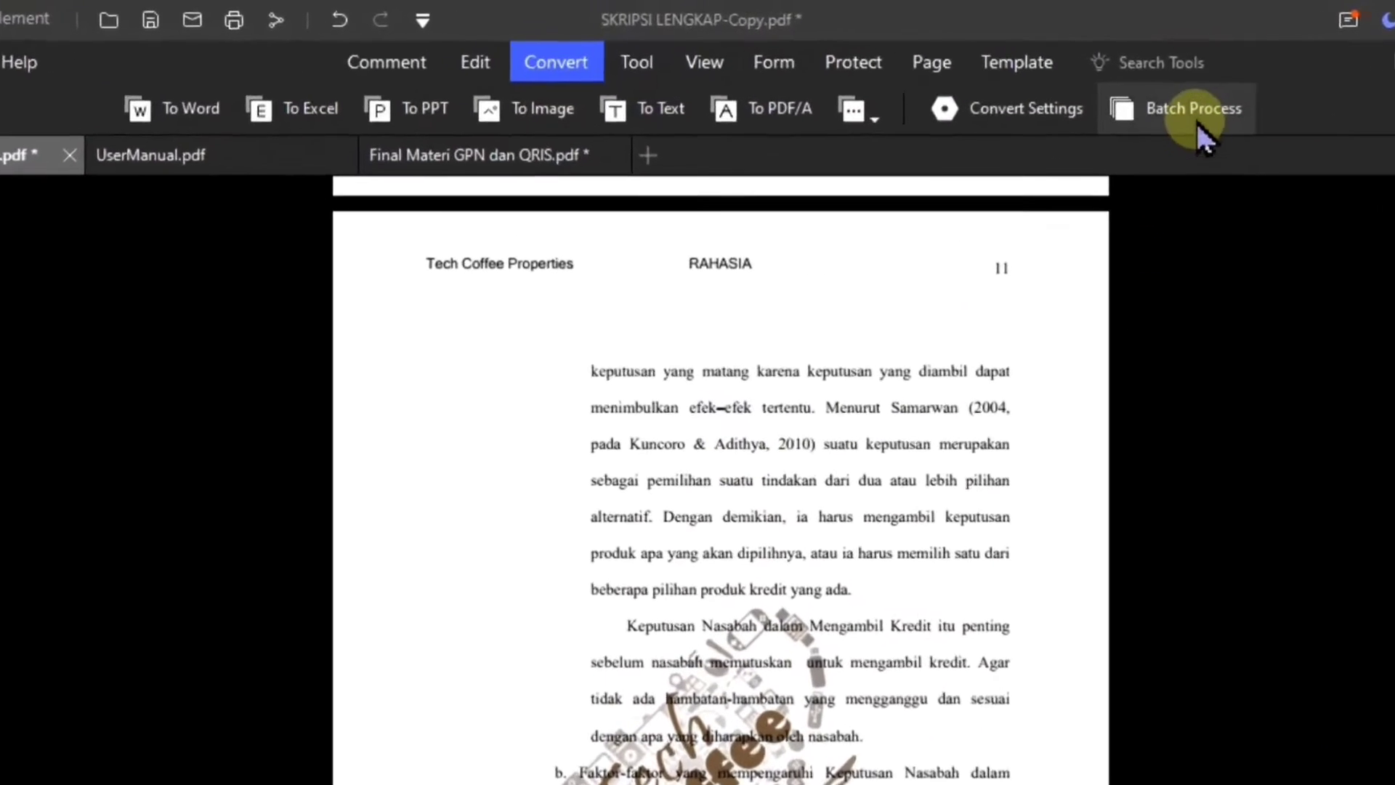
pyautogui.click(1088, 95)
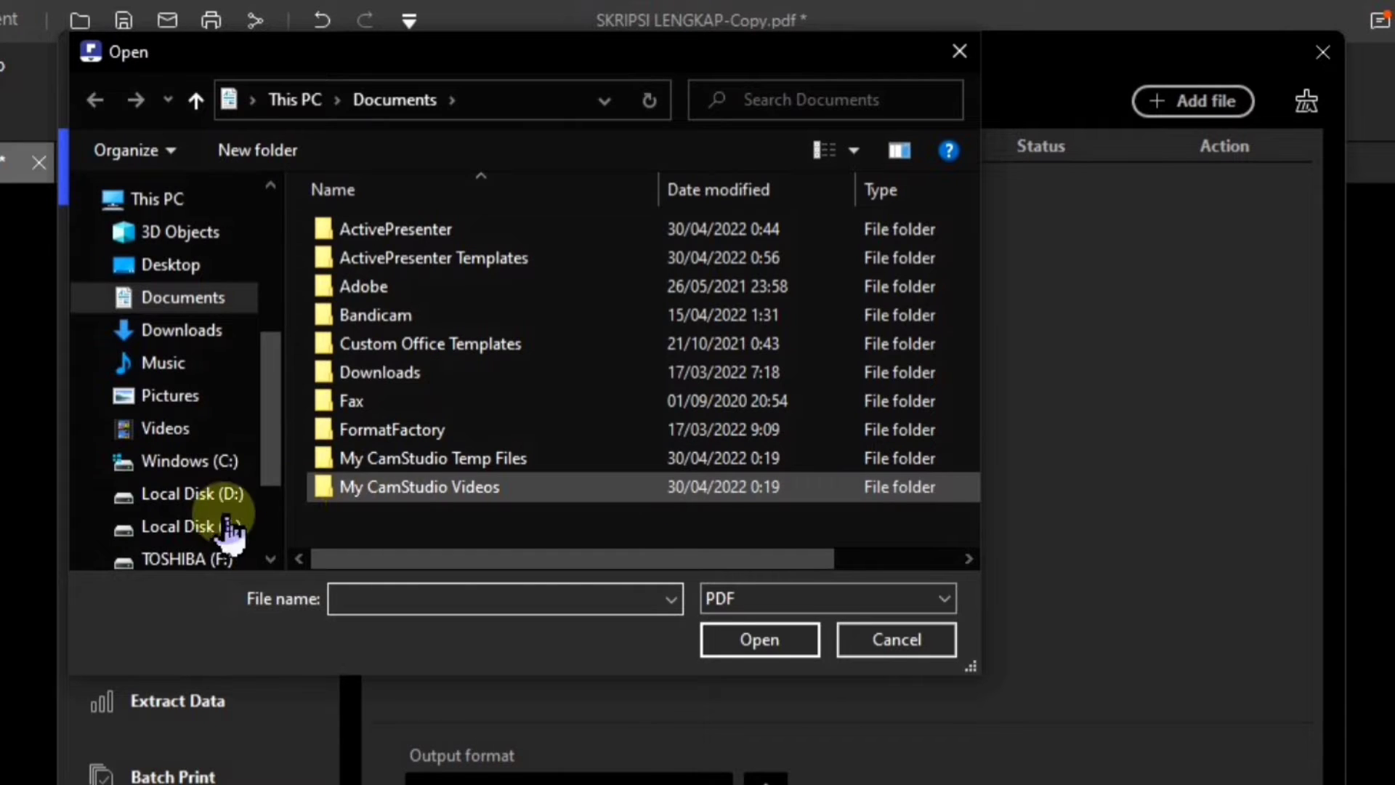
pyautogui.click(214, 494)
pyautogui.click(333, 309)
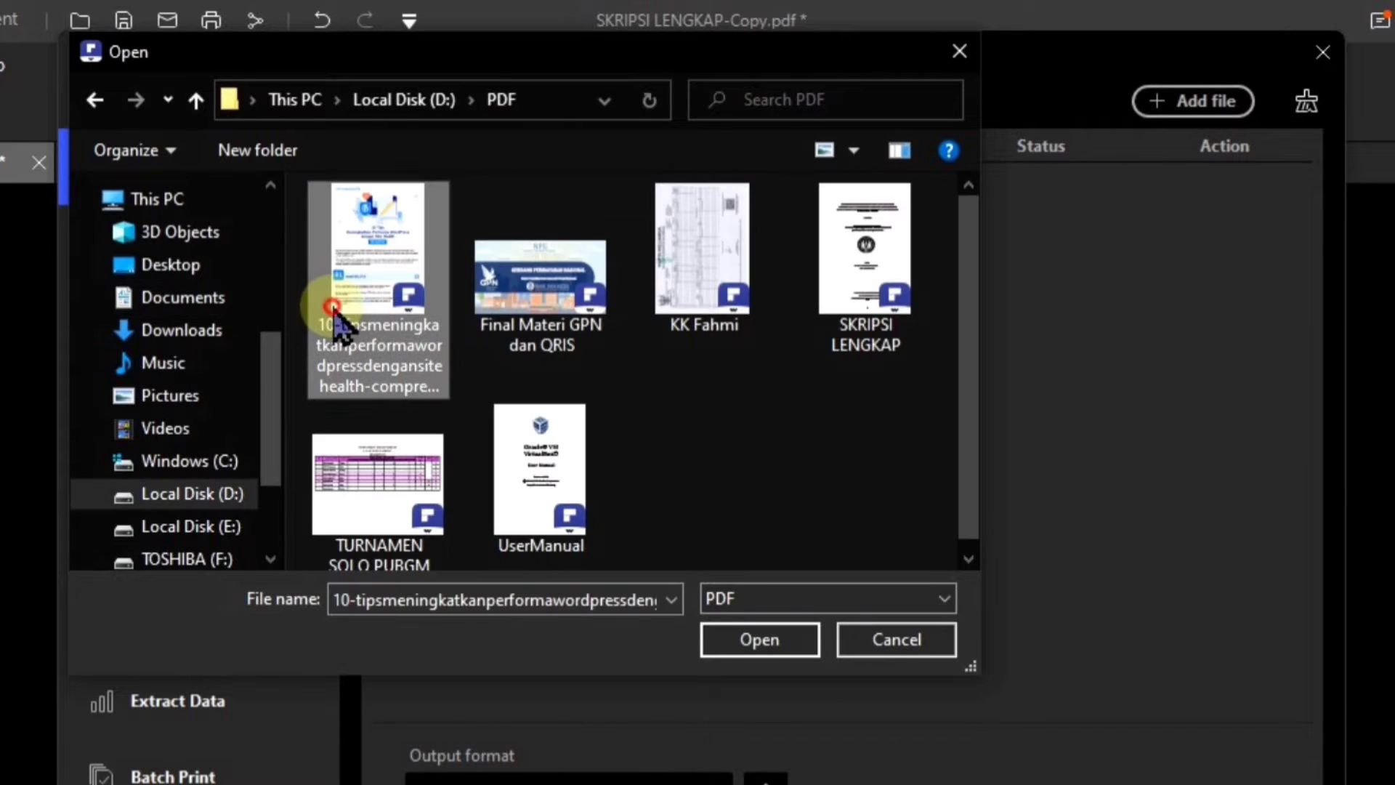
pyautogui.press('Return')
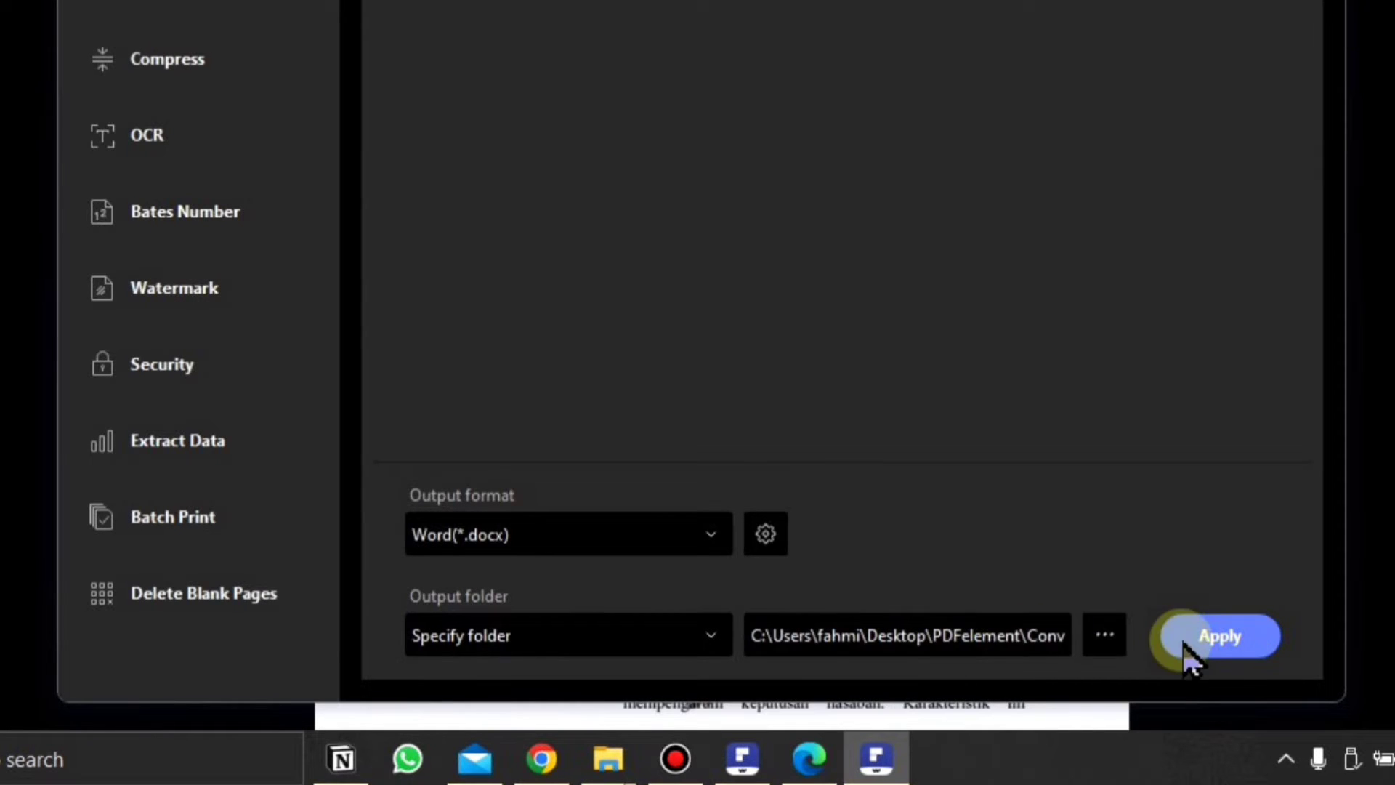
pyautogui.click(1203, 636)
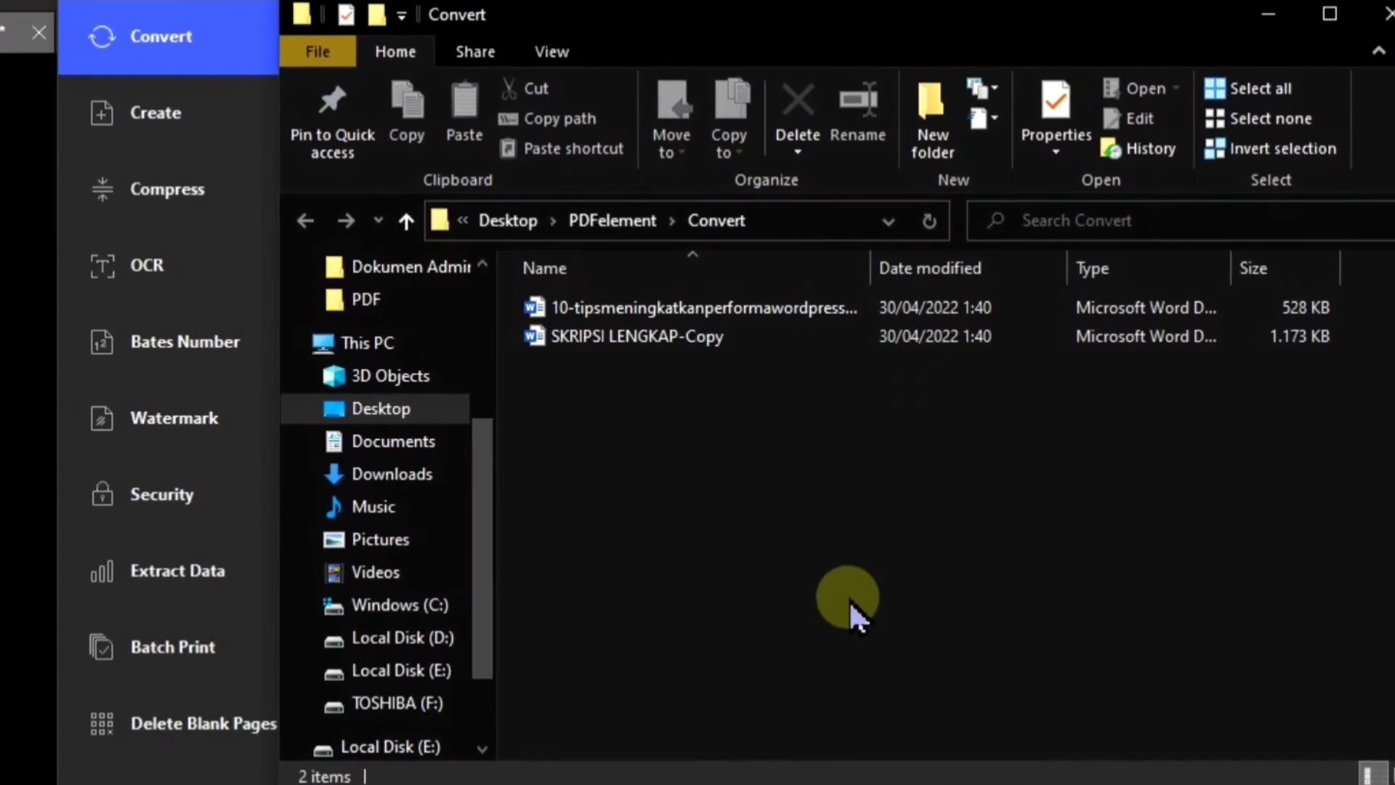
# - Open the converted 10-tipsmeningkatkanperformawordpress document in Word and examine the layout of its pages
pyautogui.click(654, 340)
pyautogui.click(640, 309)
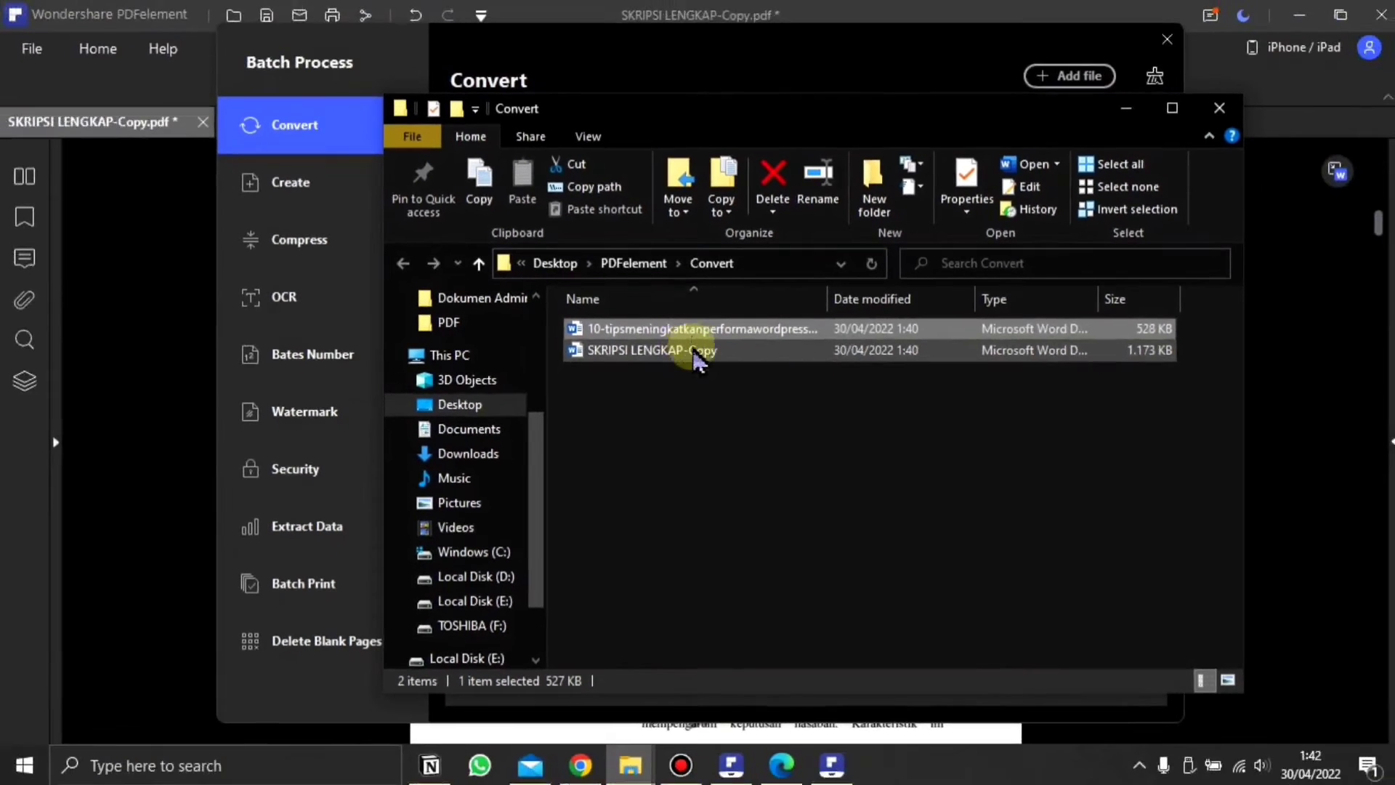
pyautogui.click(688, 305)
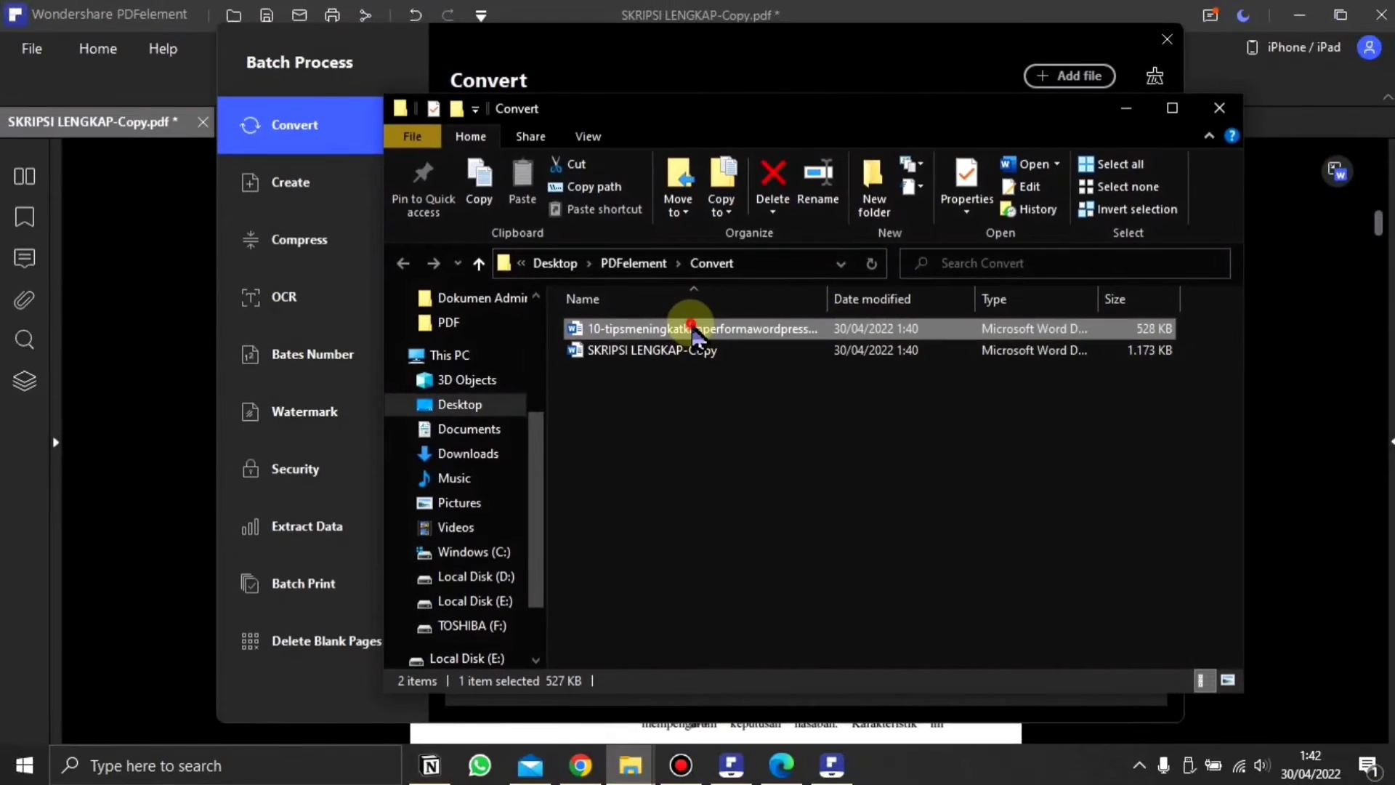
pyautogui.scroll(-8, 801, 520)
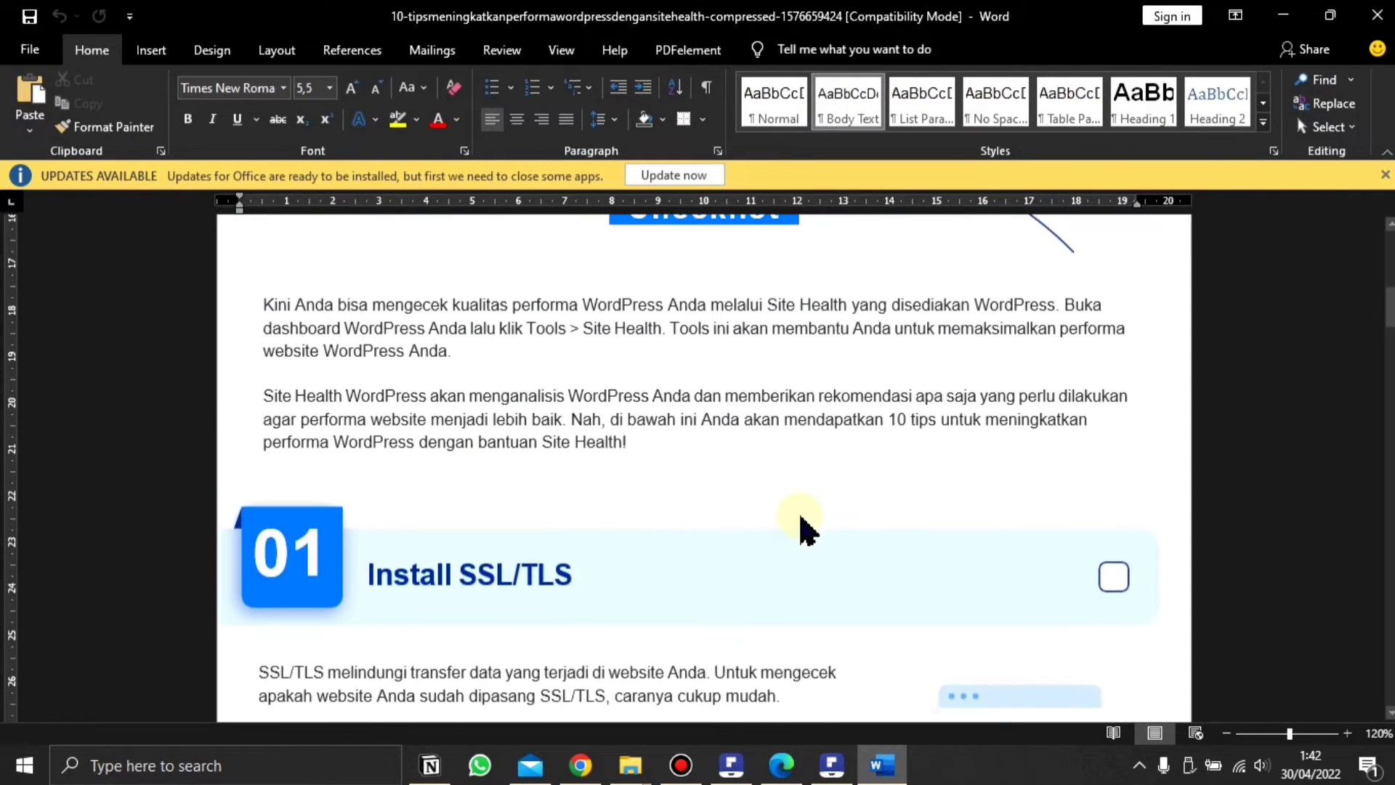
pyautogui.scroll(-15, 792, 545)
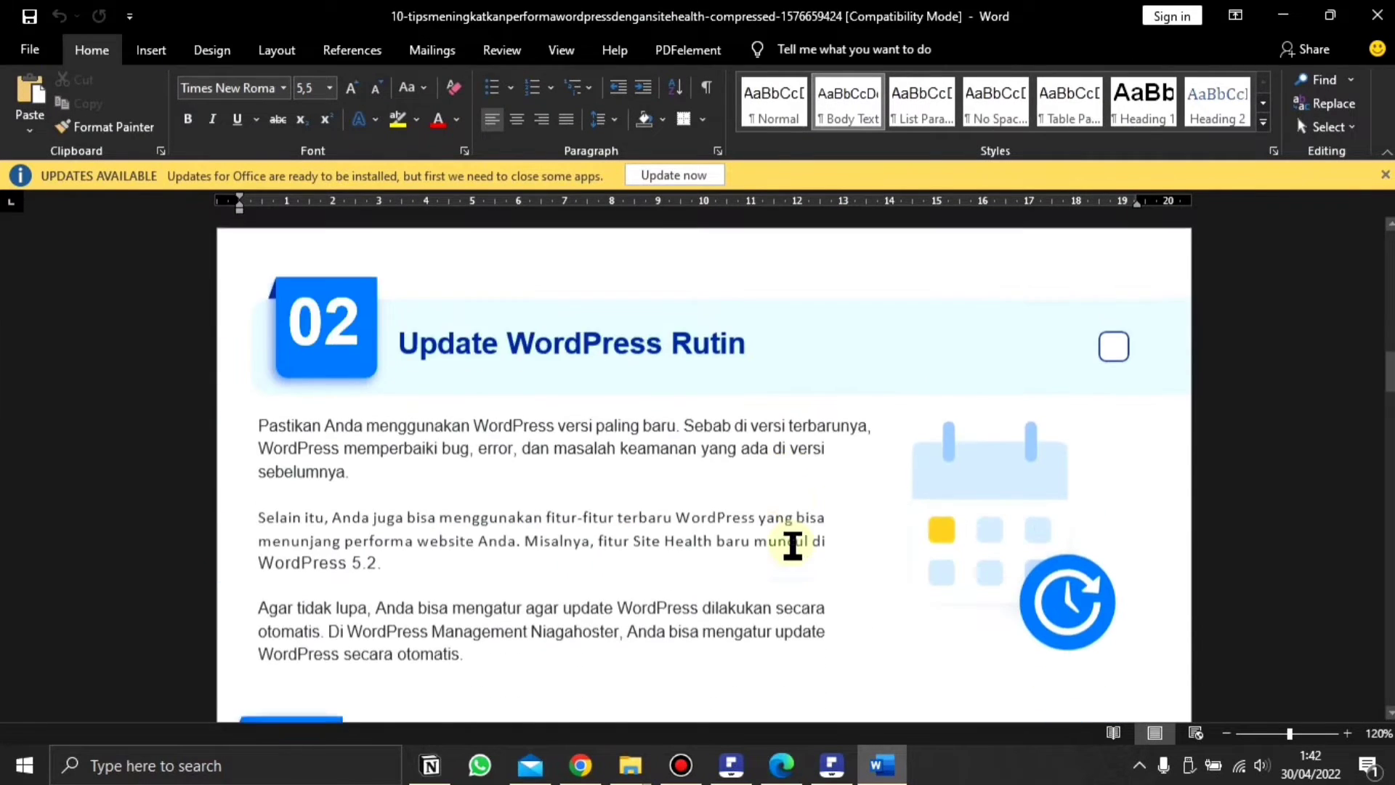
pyautogui.scroll(-5, 792, 545)
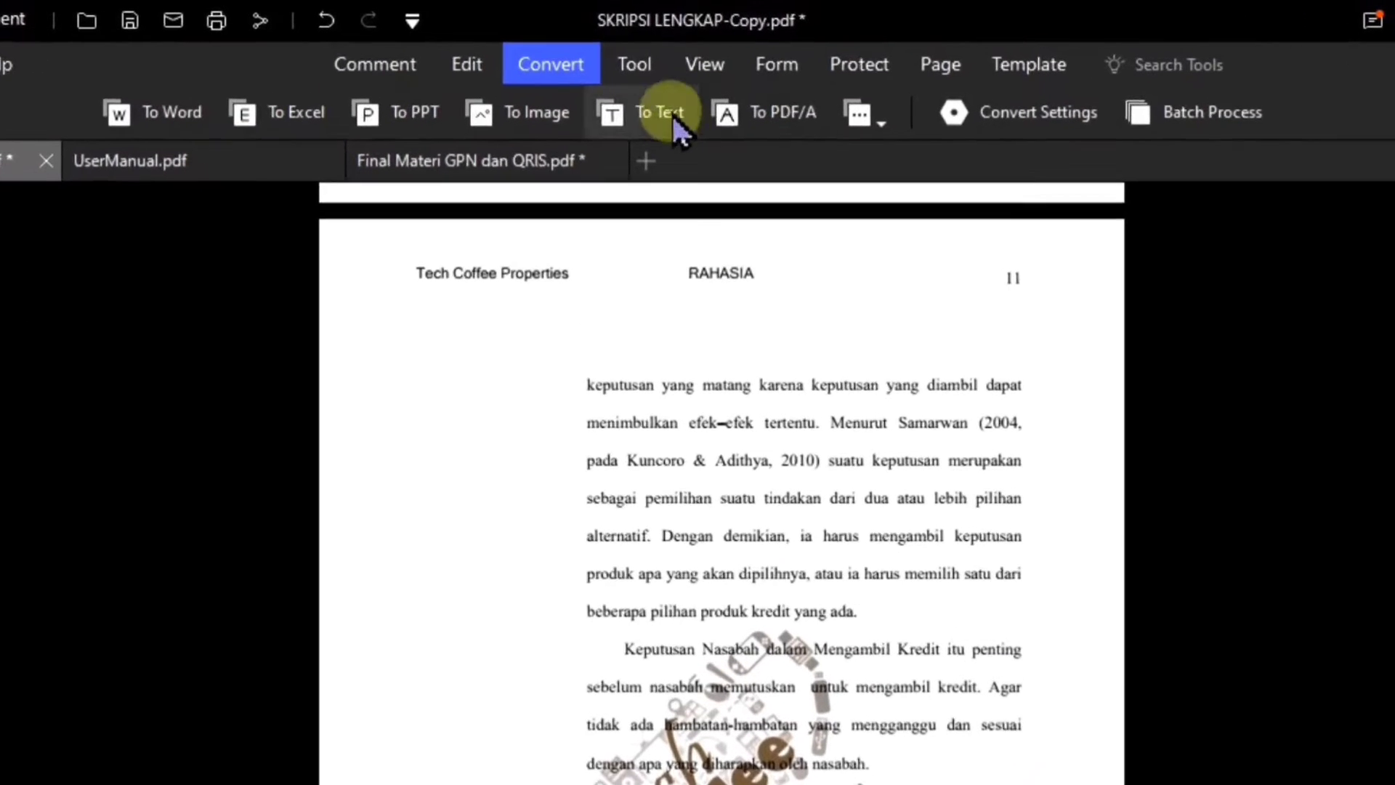
pyautogui.click(638, 68)
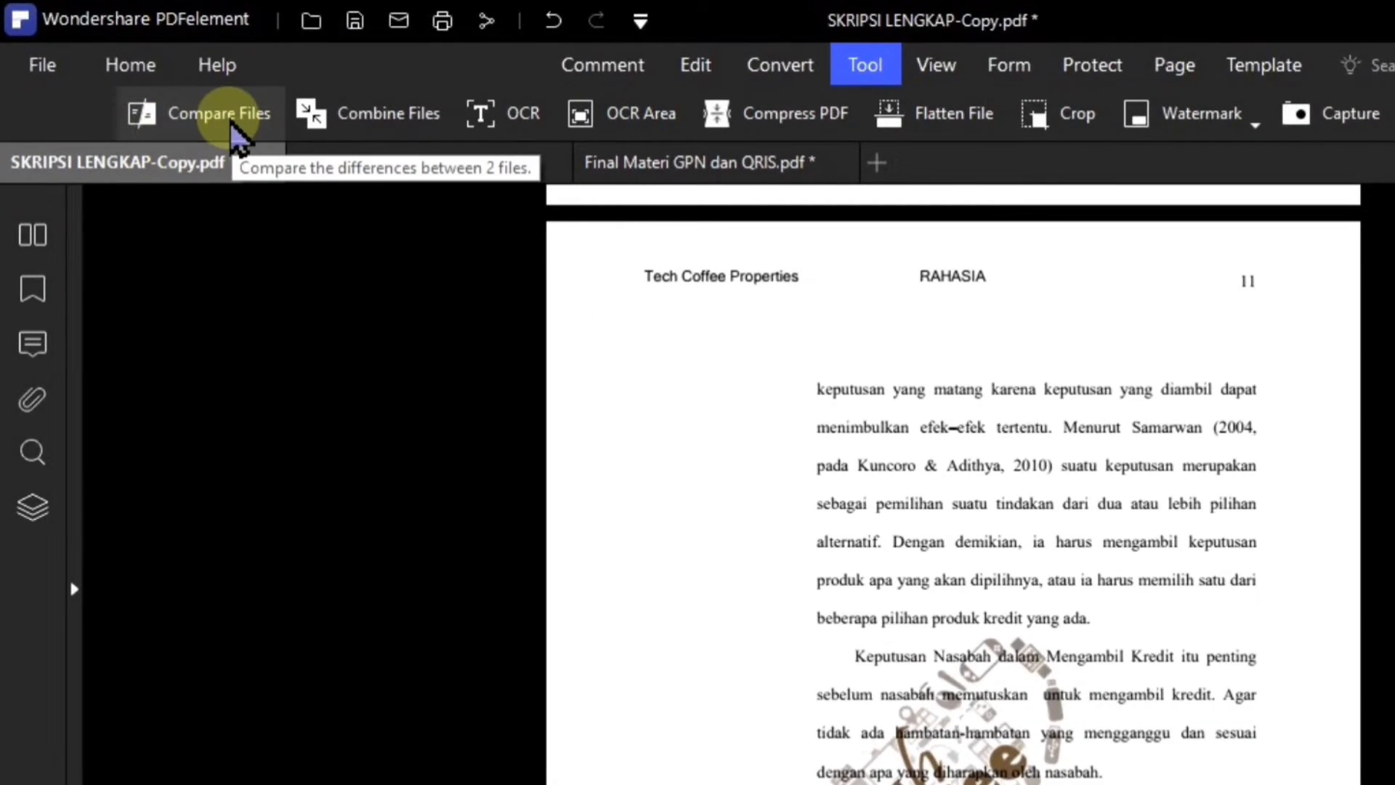
pyautogui.click(217, 122)
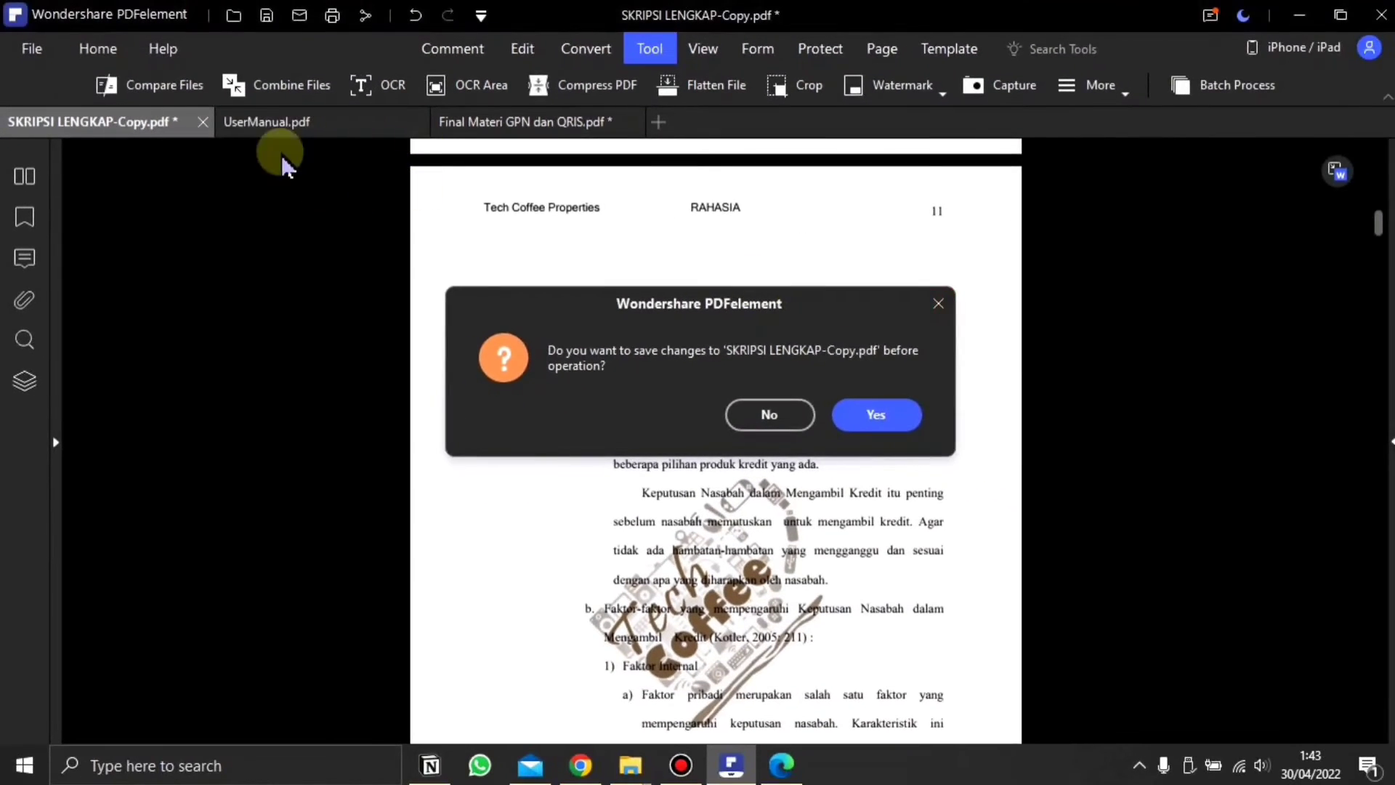
pyautogui.press('Escape')
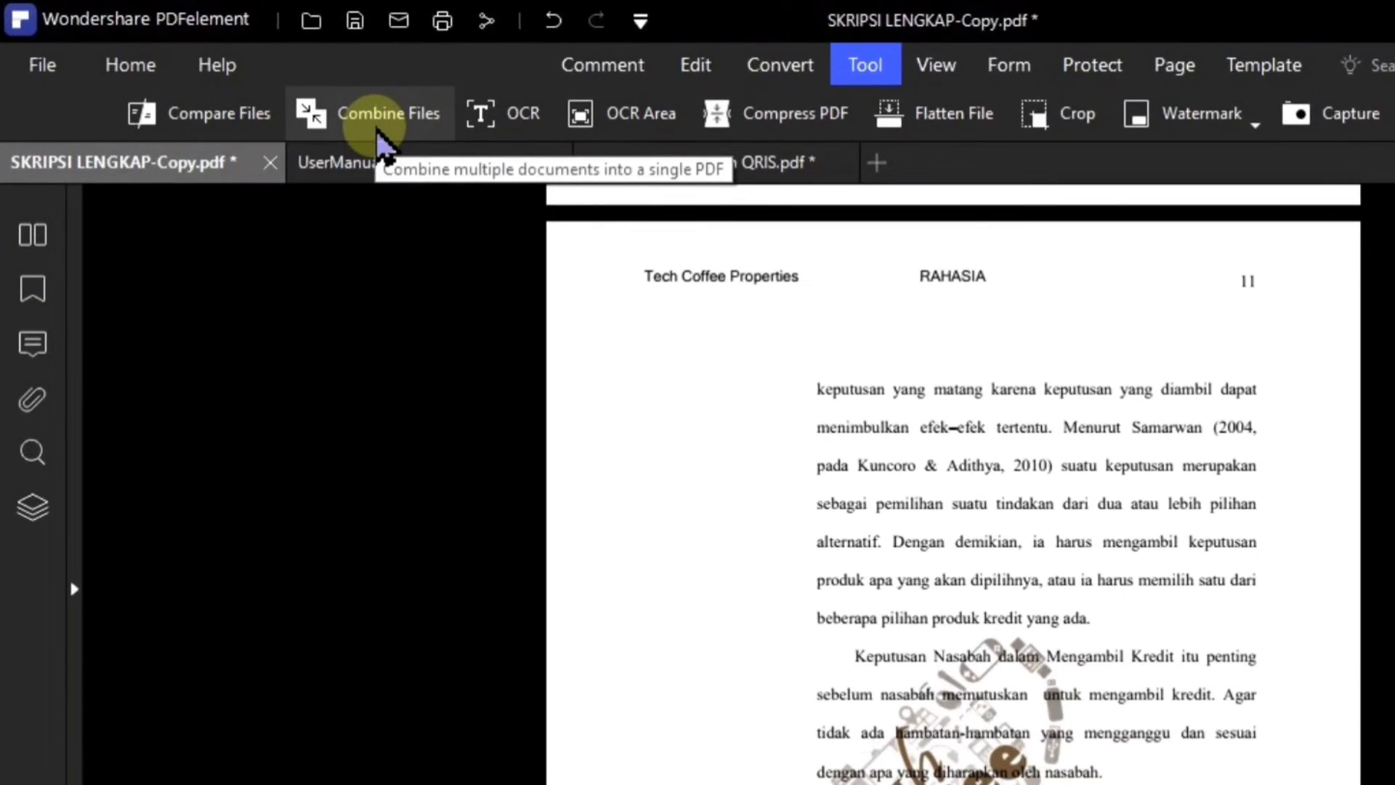
# - Start combining files with SKRIPSI LENGKAP-Copy.pdf and add TURNAMEN SOLO PUBGM from the D:\PDF folder
pyautogui.click(378, 134)
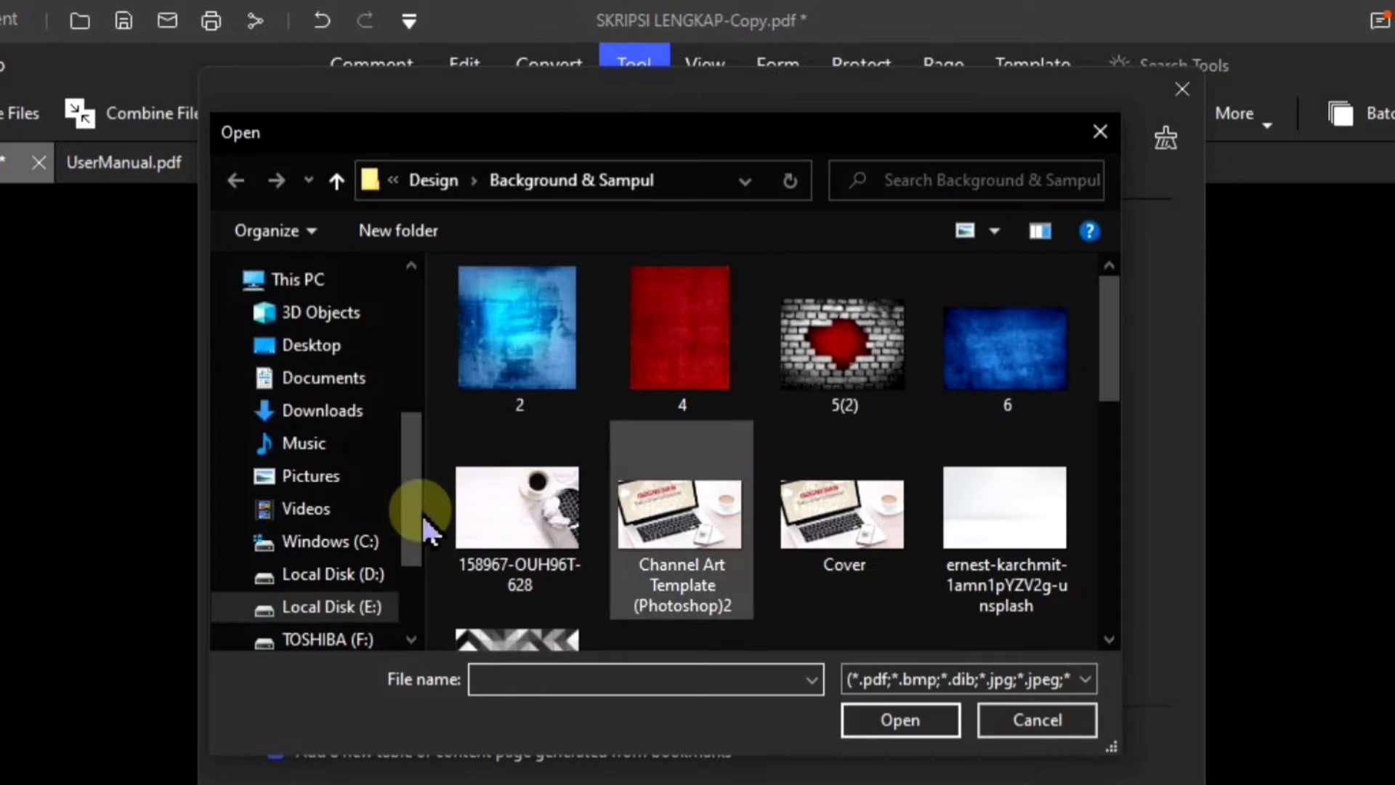
pyautogui.click(338, 573)
pyautogui.doubleClick(855, 494)
pyautogui.click(708, 523)
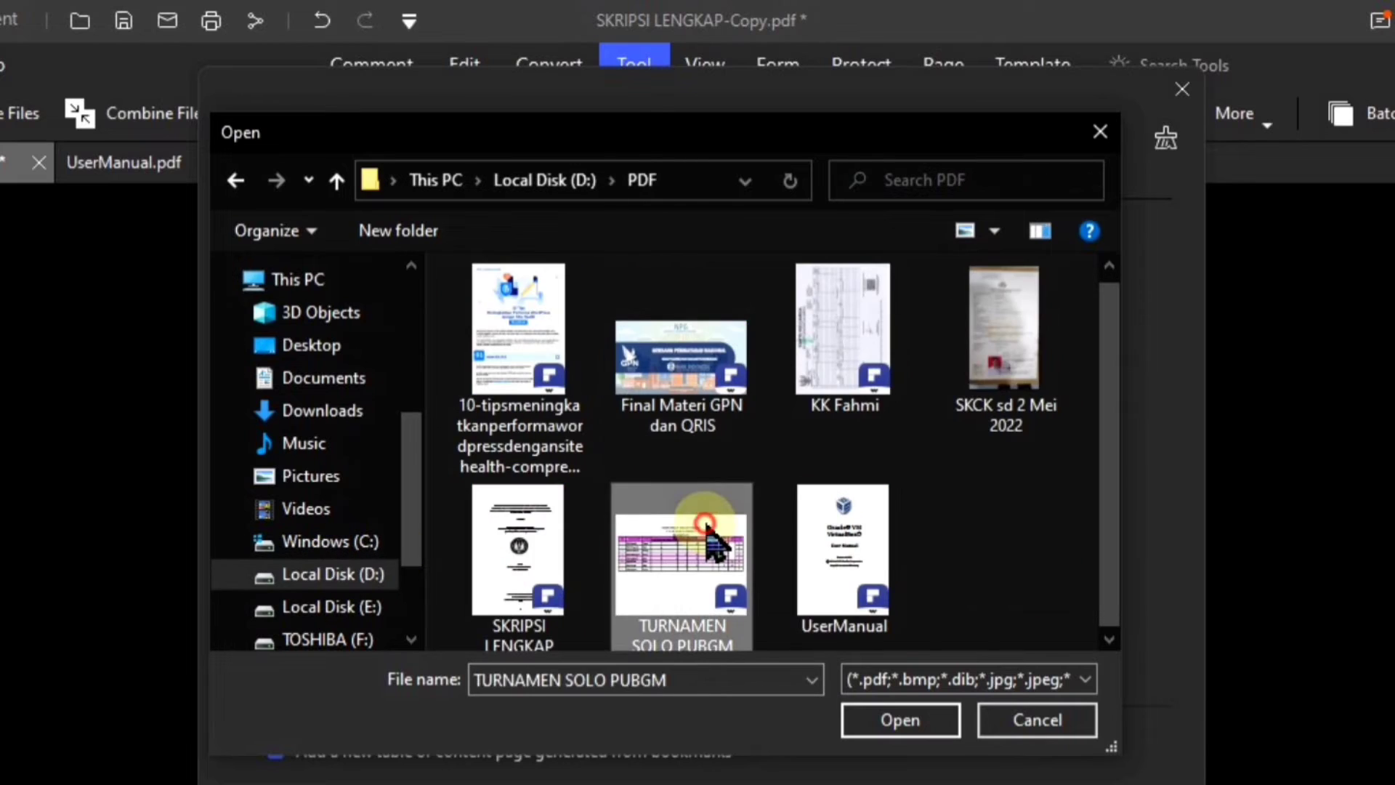
pyautogui.doubleClick(708, 520)
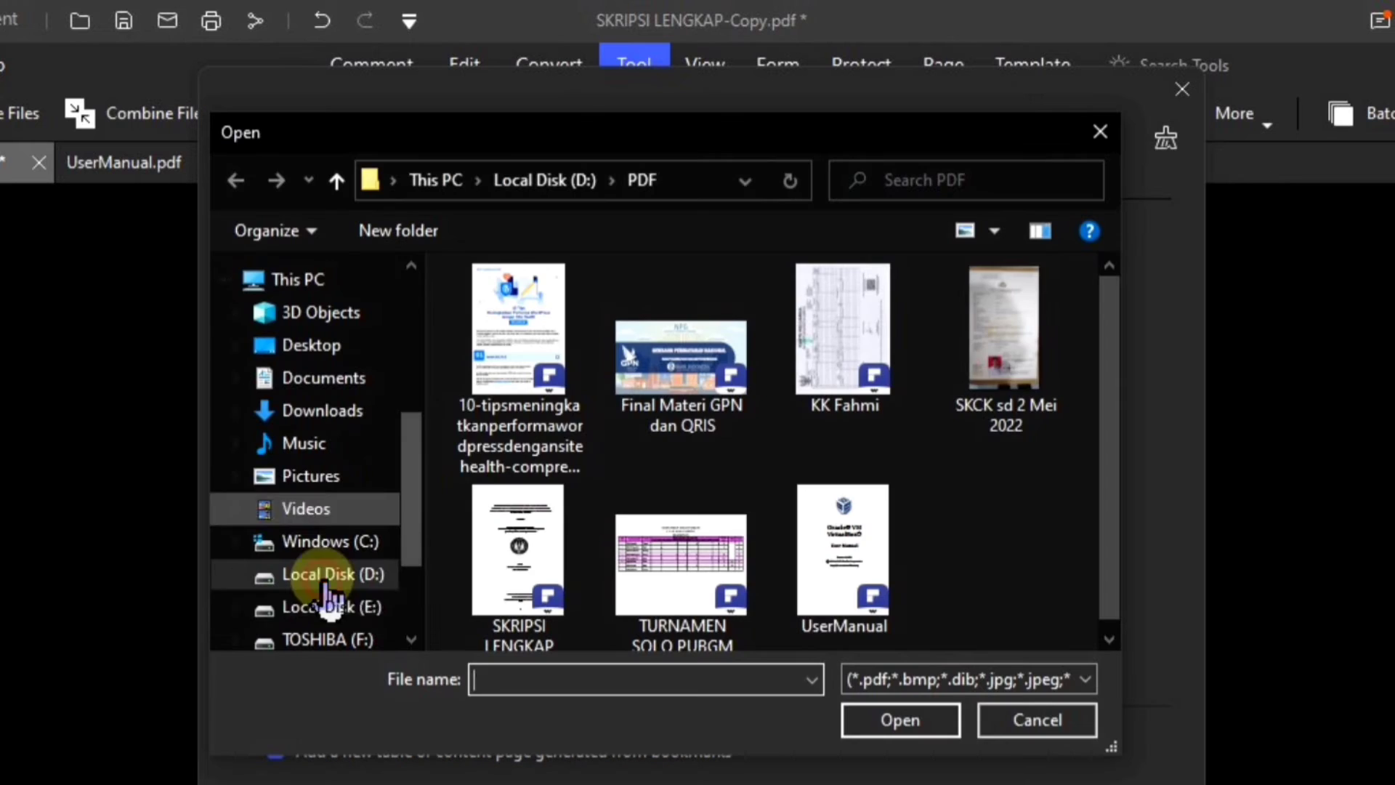
# - Add the Word document contoh-surat-perjanjian-kerjasama-1 from the D:\DOCS folder to the files being combined
pyautogui.click(335, 574)
pyautogui.doubleClick(683, 320)
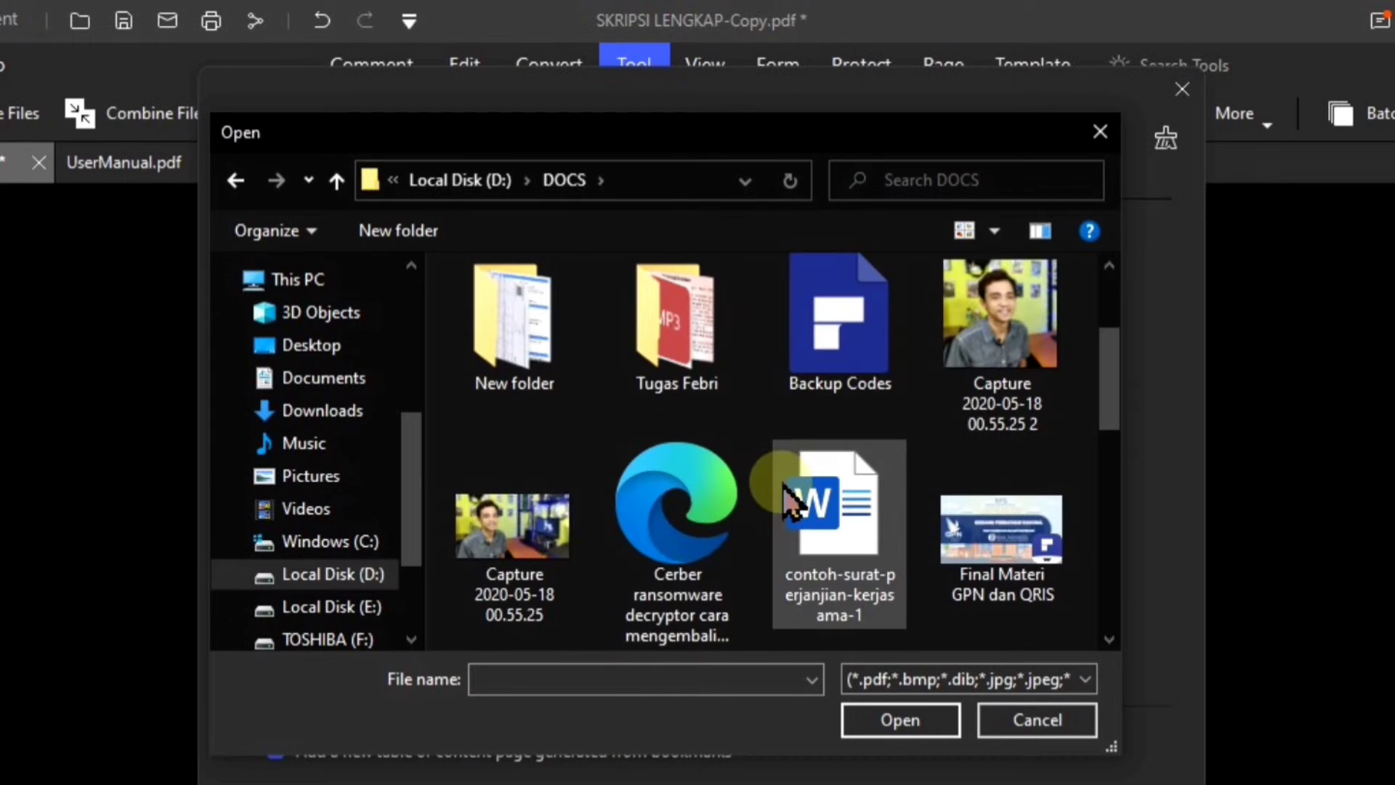
pyautogui.click(788, 501)
pyautogui.doubleClick(784, 500)
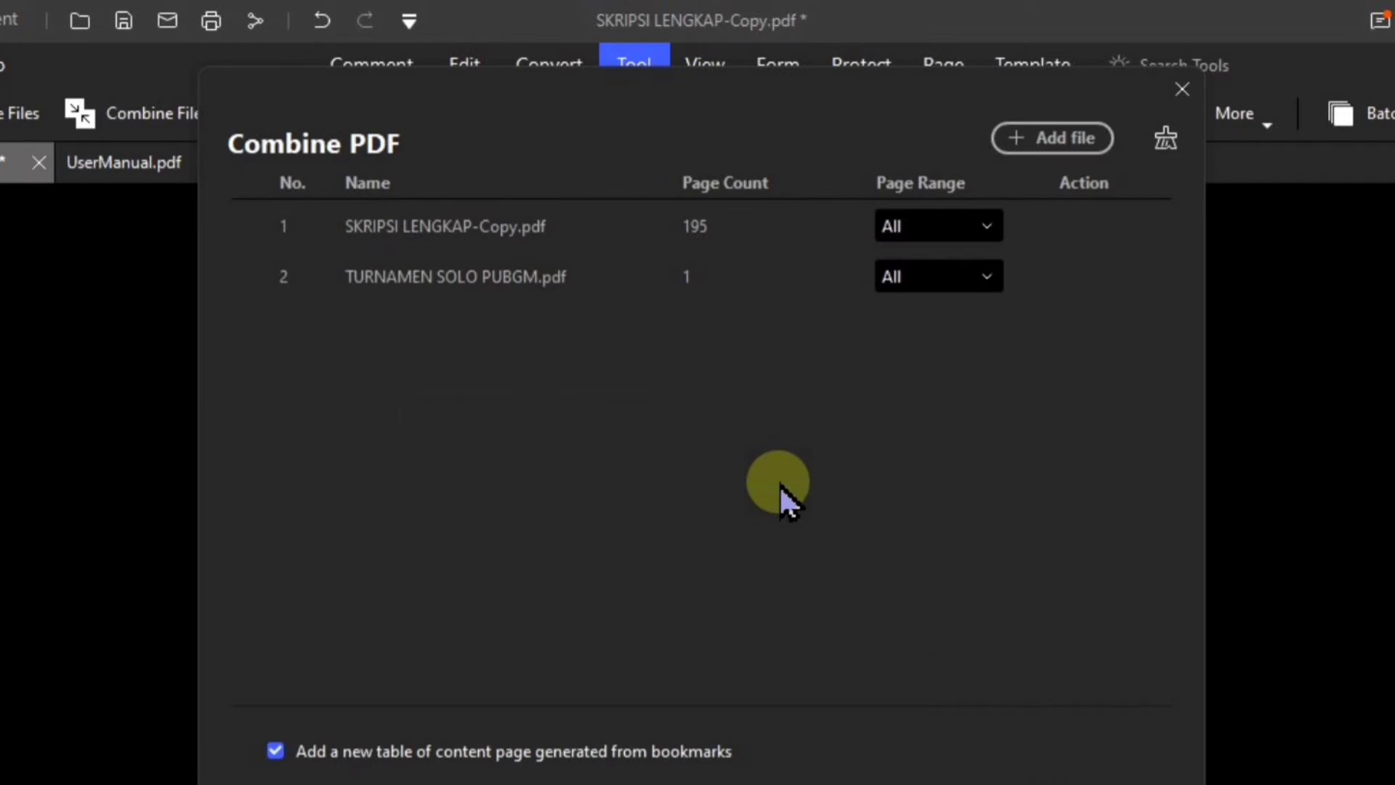
# - Add the Turnamen SnD workbook from D:\DOCS and combine all the files into one PDF with a table of contents page
pyautogui.click(1034, 138)
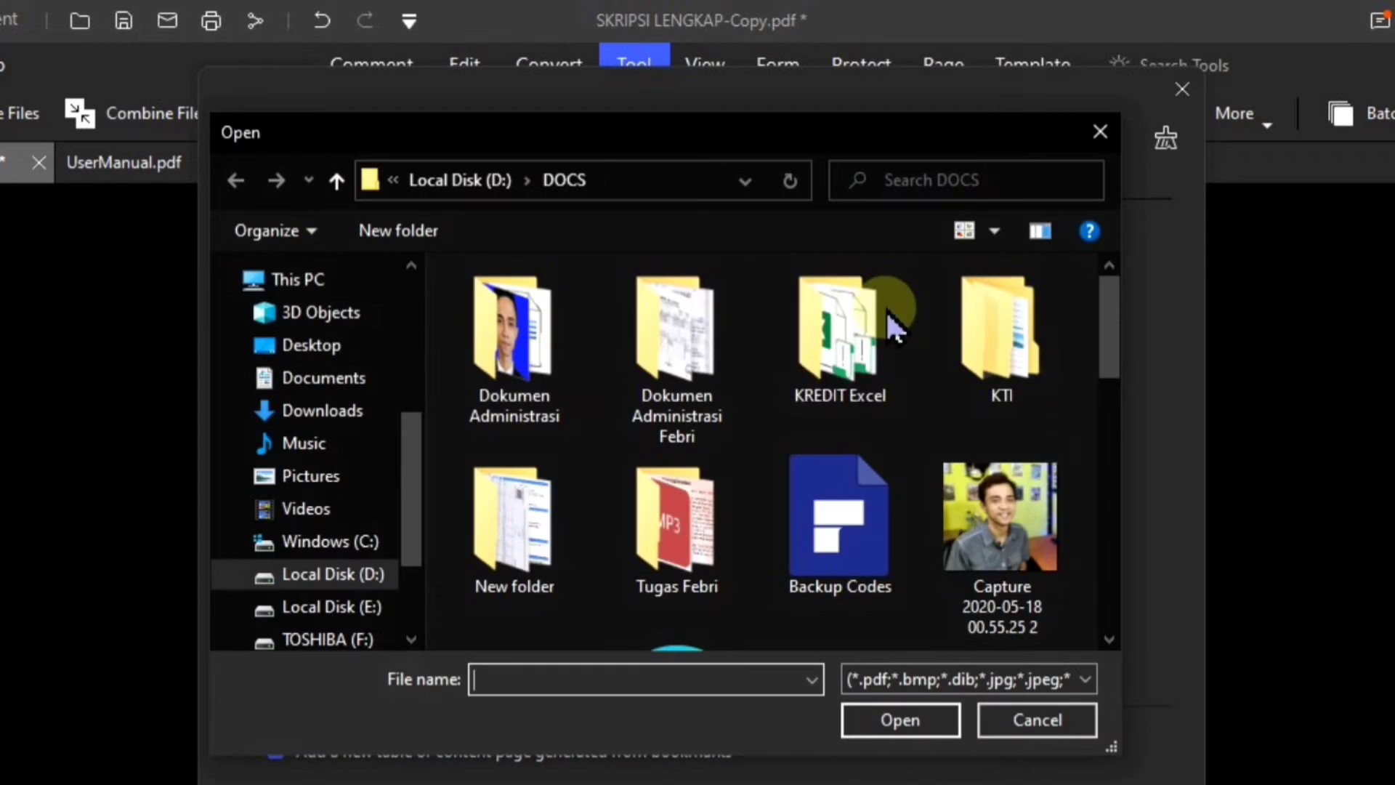
pyautogui.scroll(-3, 872, 327)
pyautogui.scroll(-5, 763, 523)
pyautogui.click(672, 541)
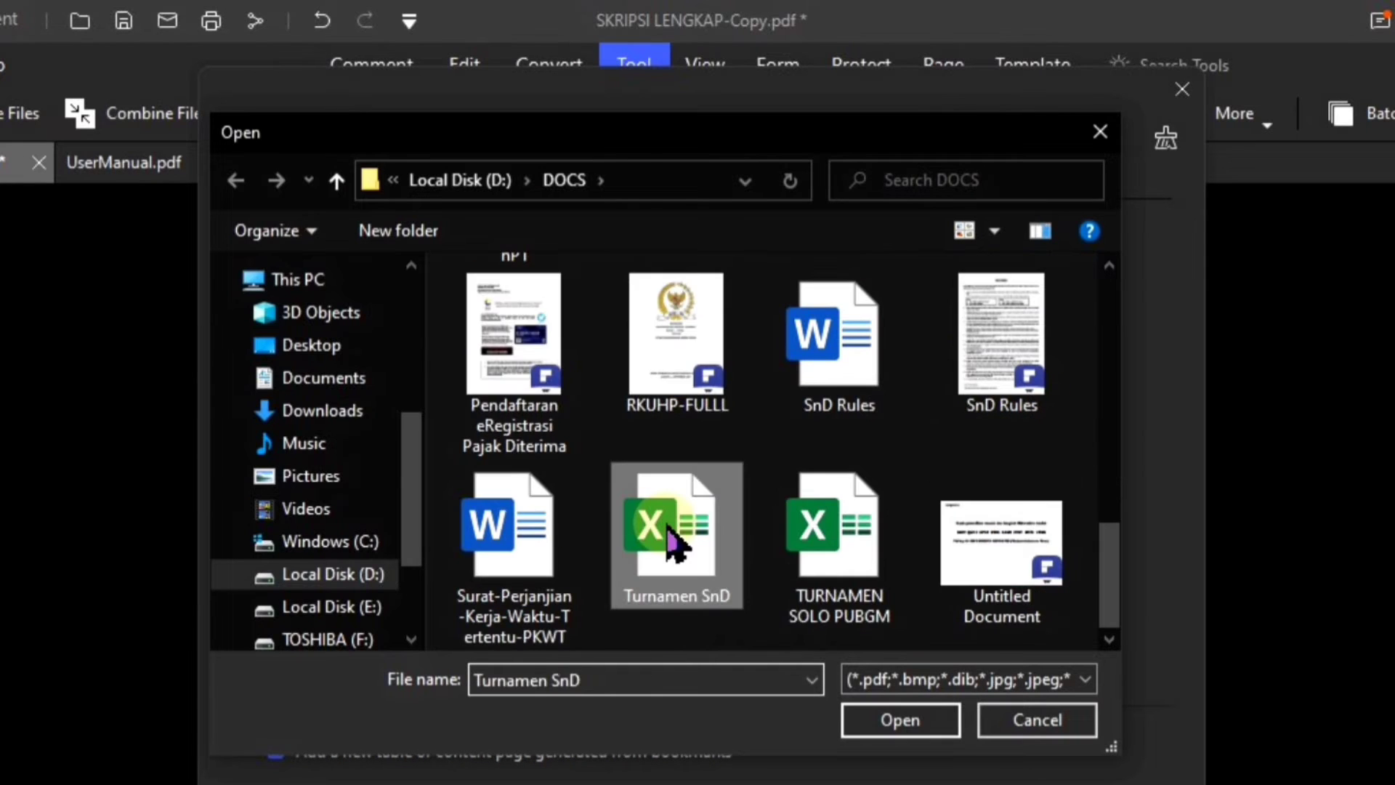
pyautogui.doubleClick(670, 539)
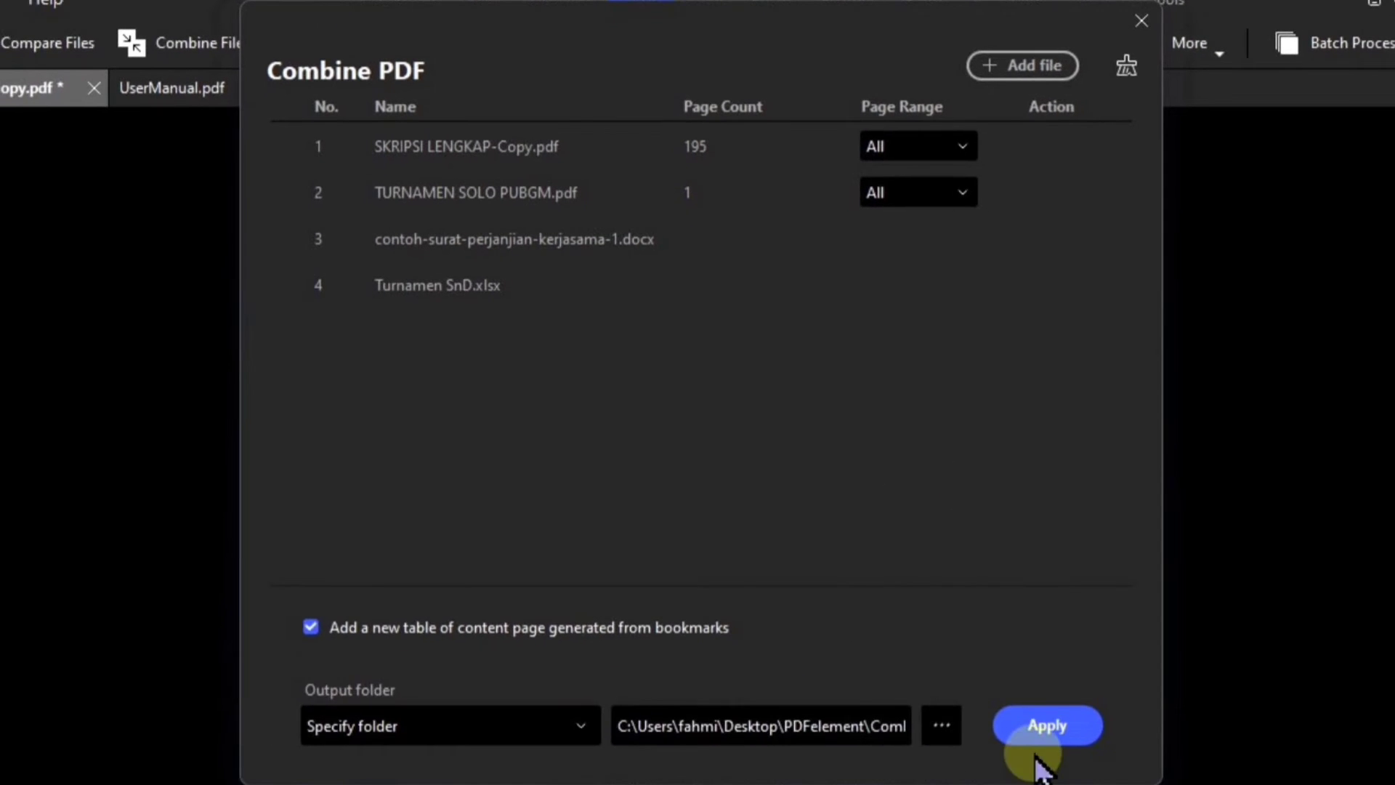
pyautogui.click(1059, 735)
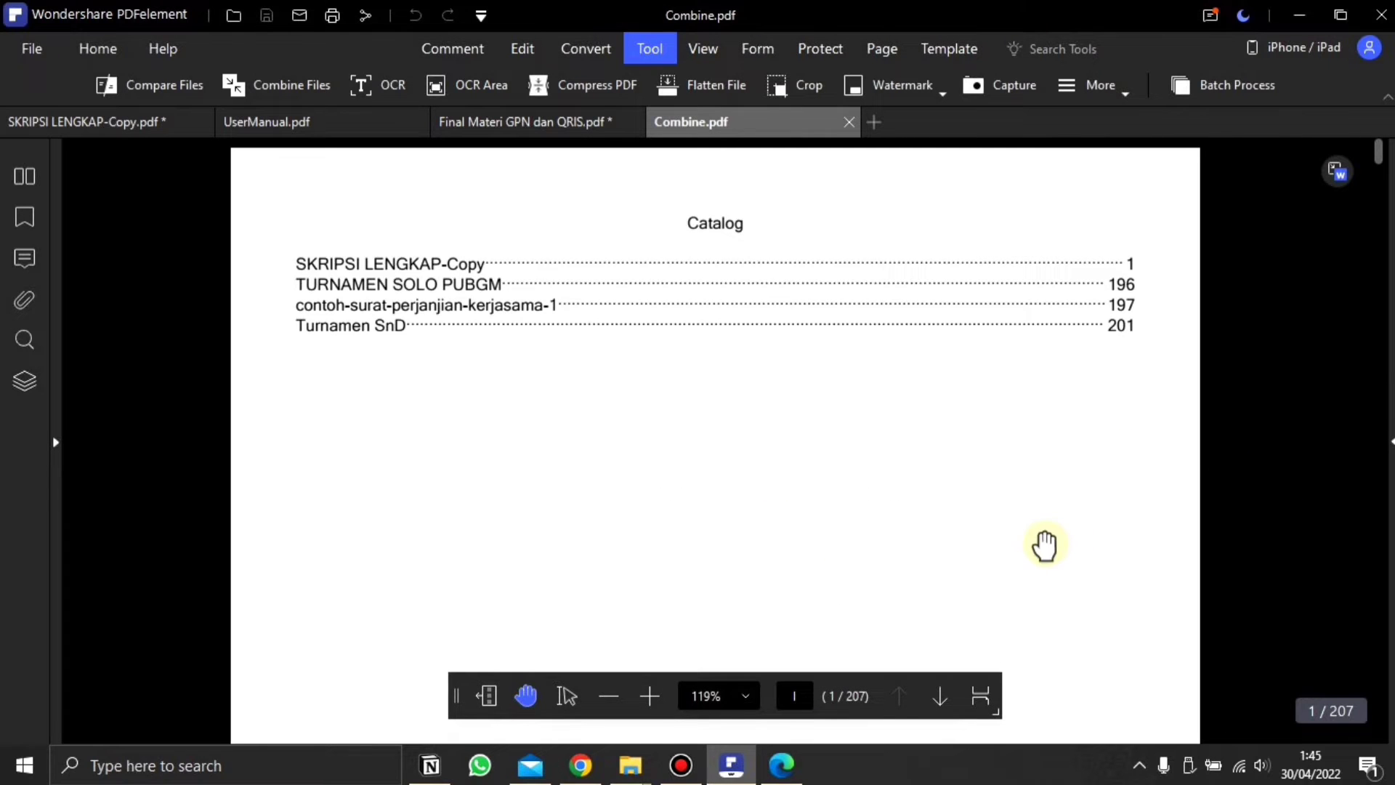
# - Examine the combined PDF from its catalog page through the thesis, tournament table and cooperation agreement pages
pyautogui.scroll(-10, 1043, 543)
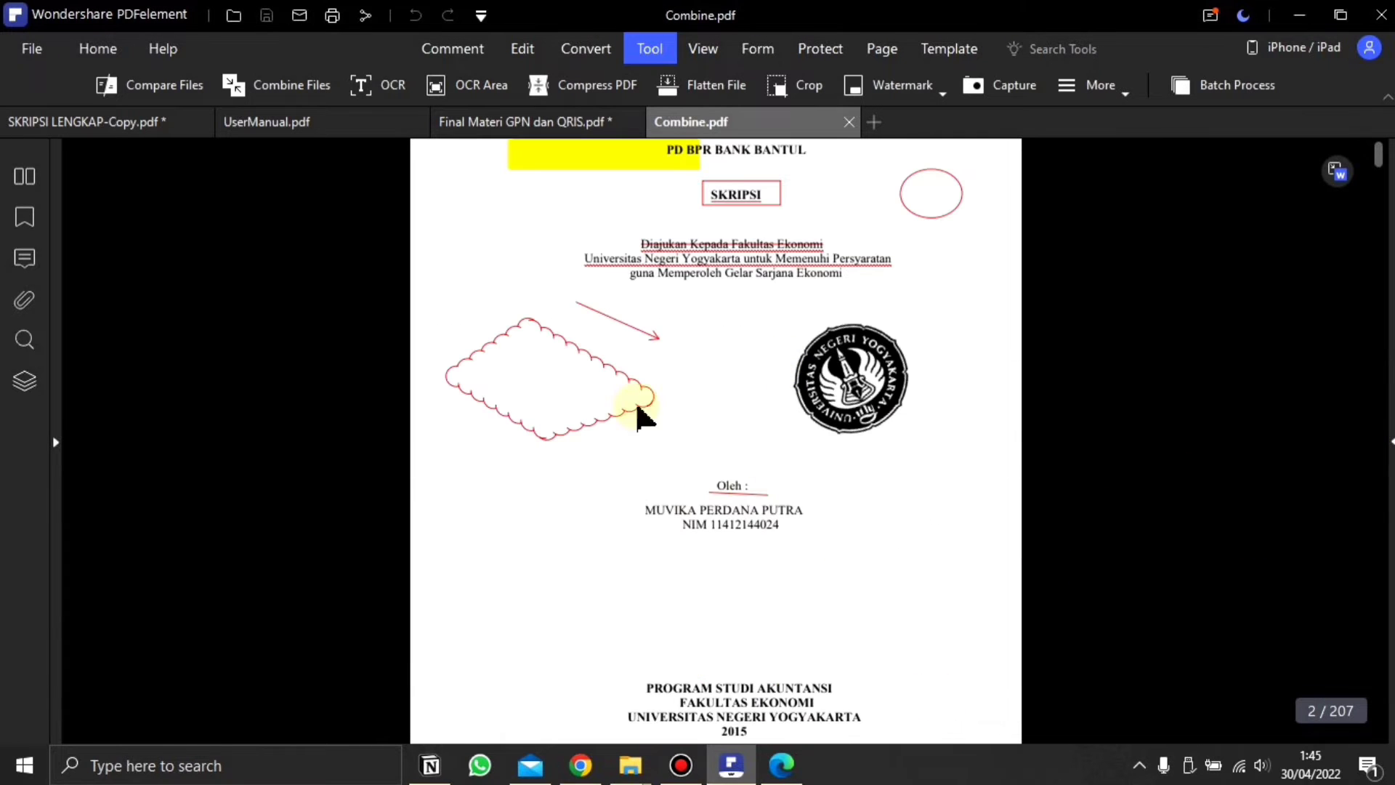
pyautogui.moveTo(1381, 175); pyautogui.dragTo(1313, 727)
pyautogui.scroll(-5, 821, 385)
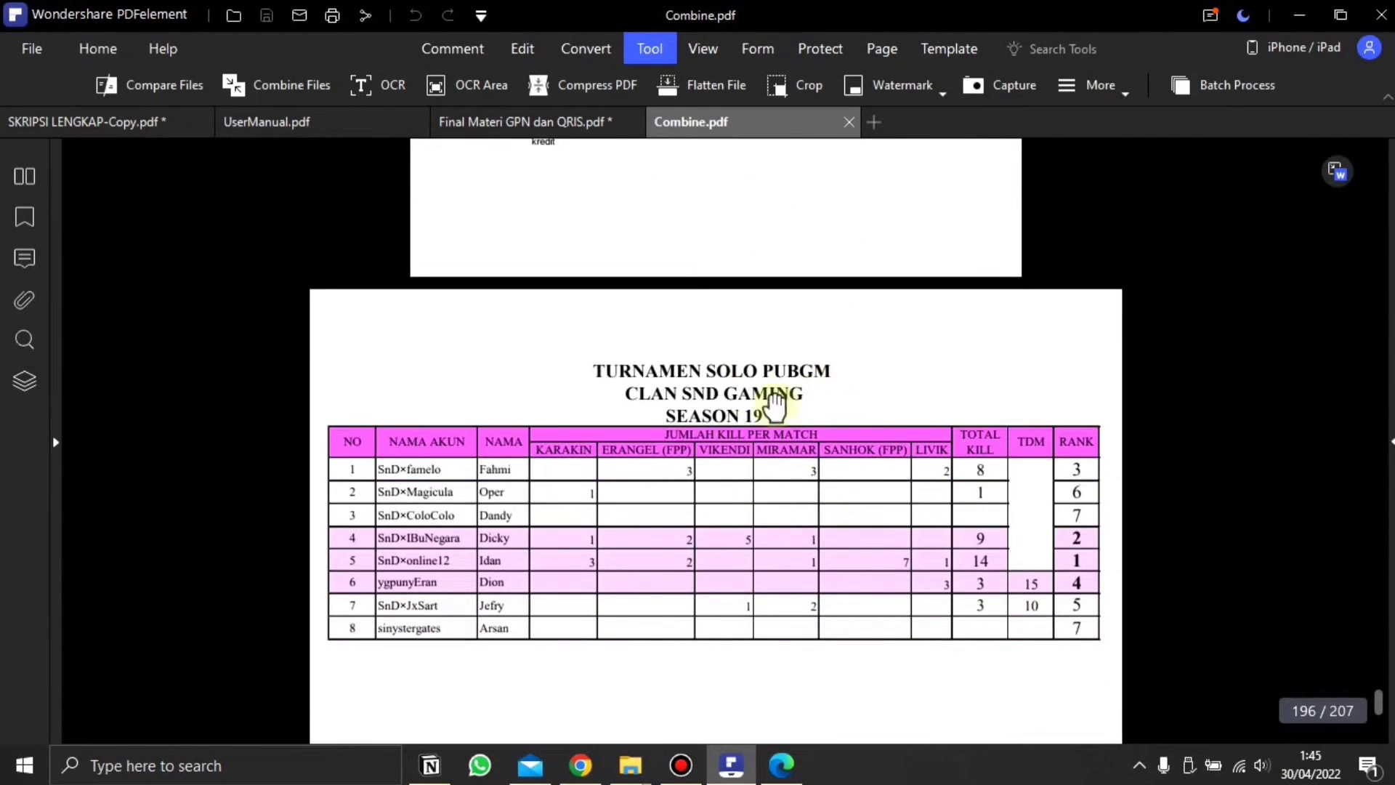
pyautogui.scroll(-5, 936, 430)
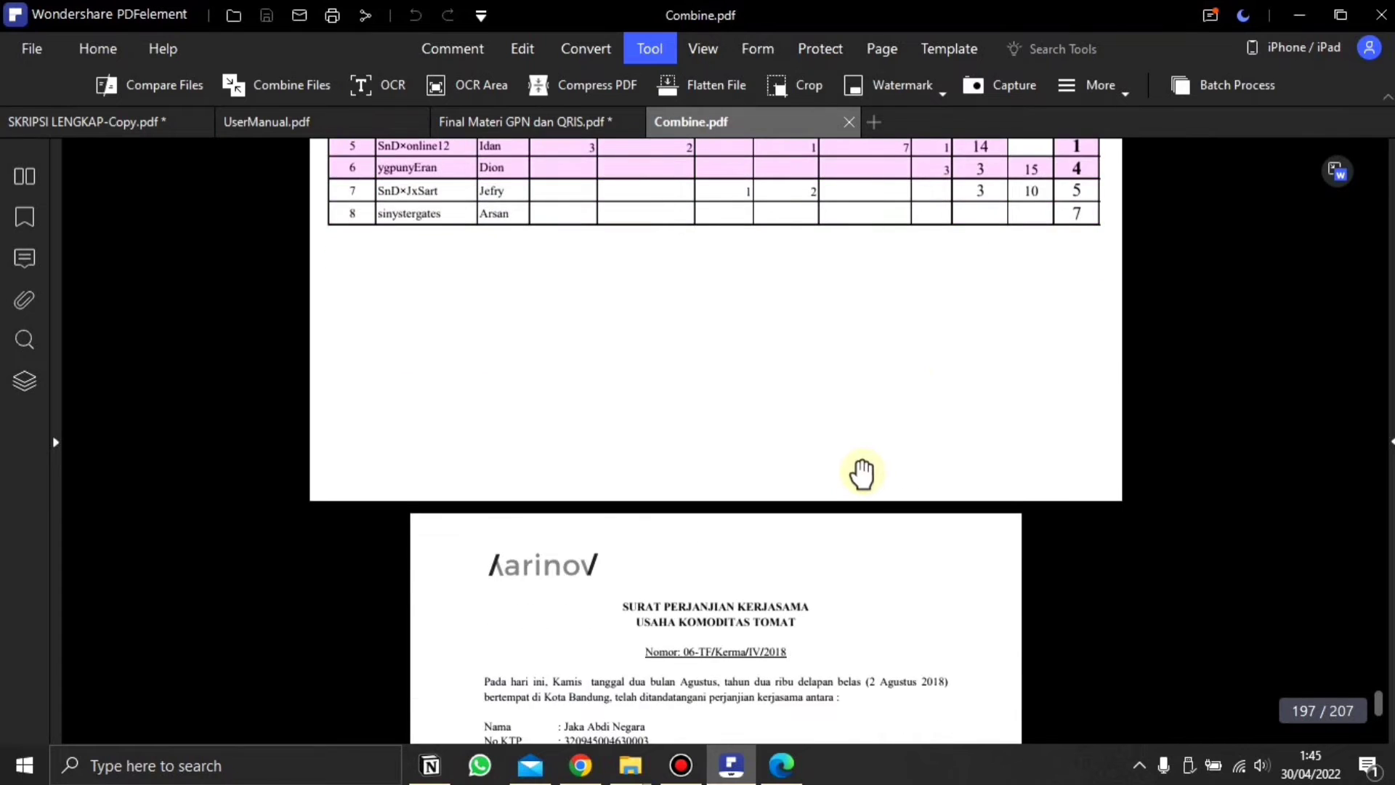
pyautogui.scroll(-13, 862, 474)
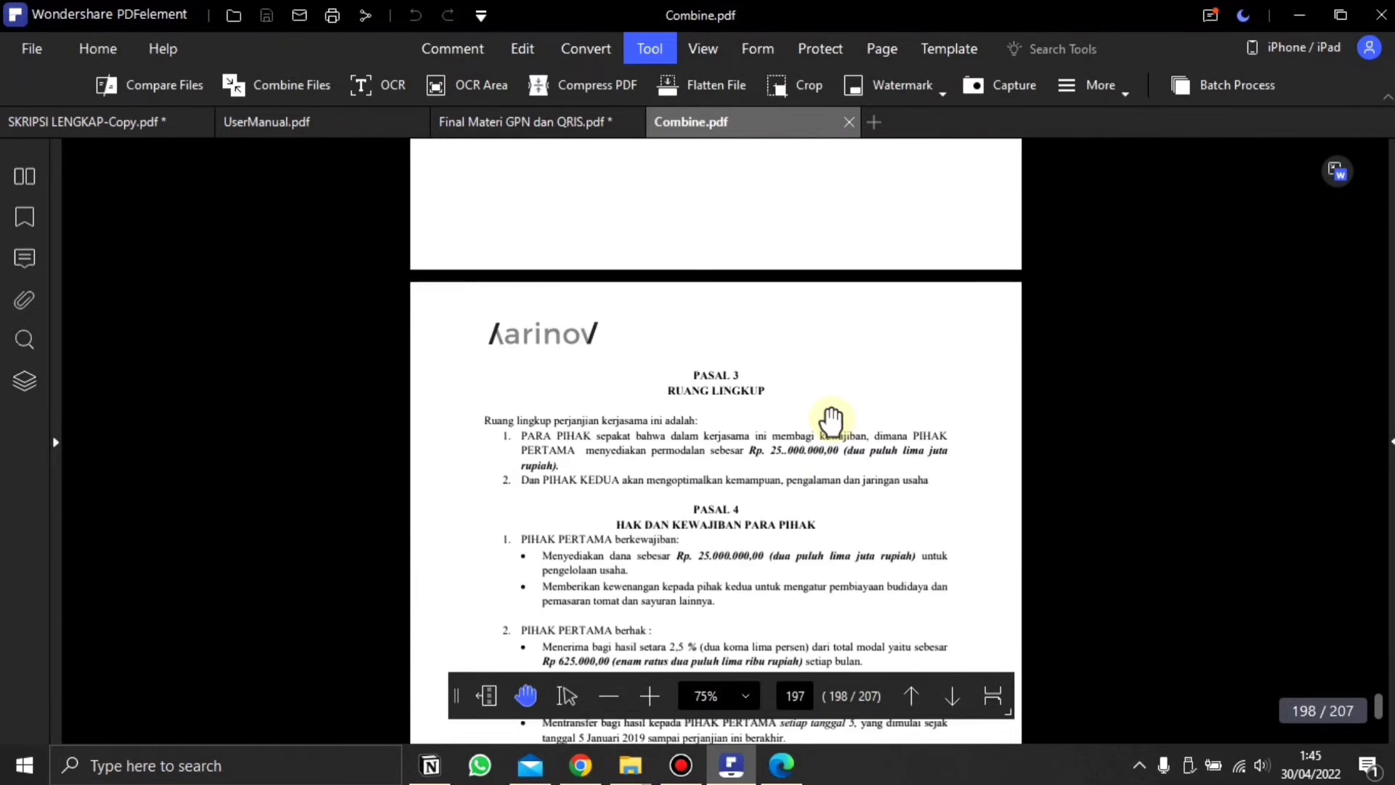
pyautogui.scroll(-11, 831, 420)
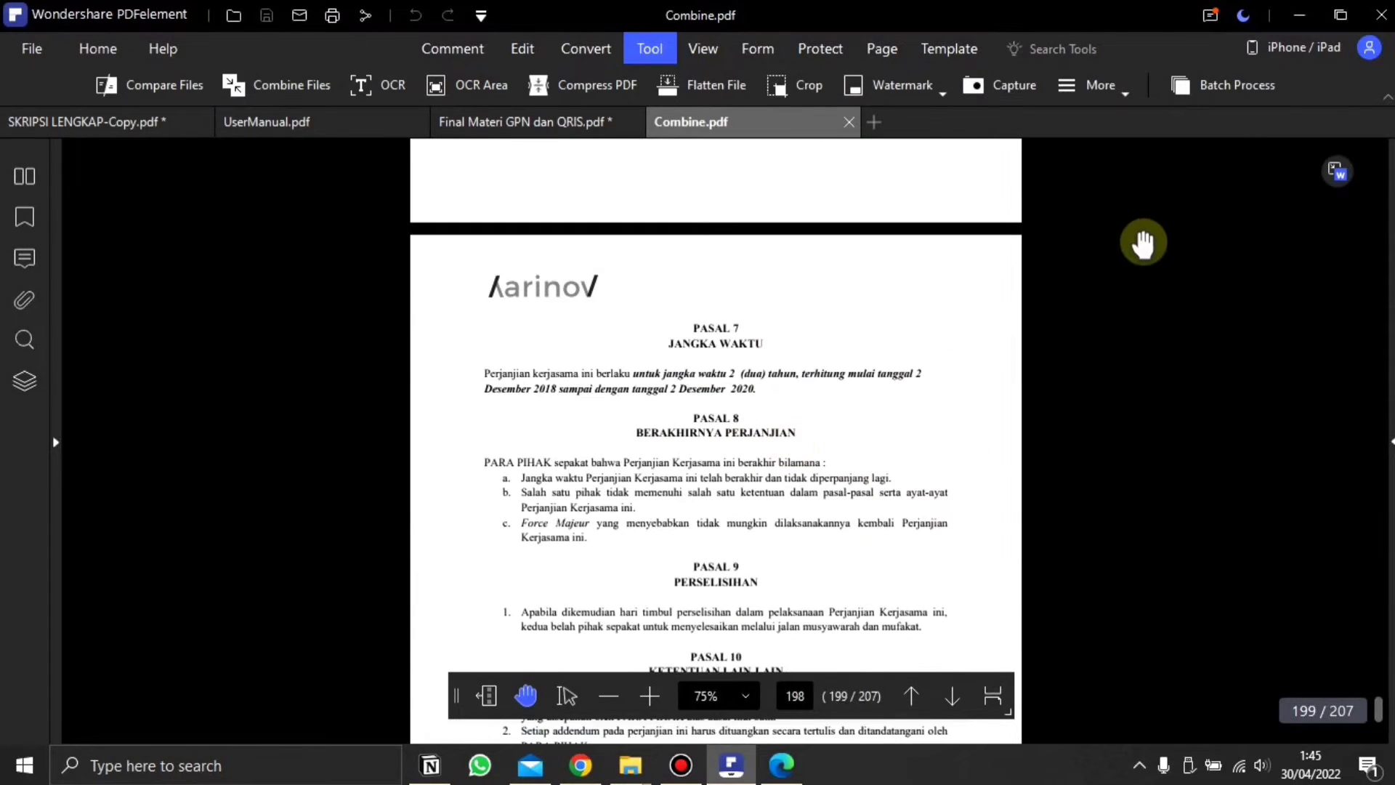
# - Open the scanned Kartu Keluarga PDF in a new tab and rotate its page right so the text reads upright
pyautogui.click(95, 121)
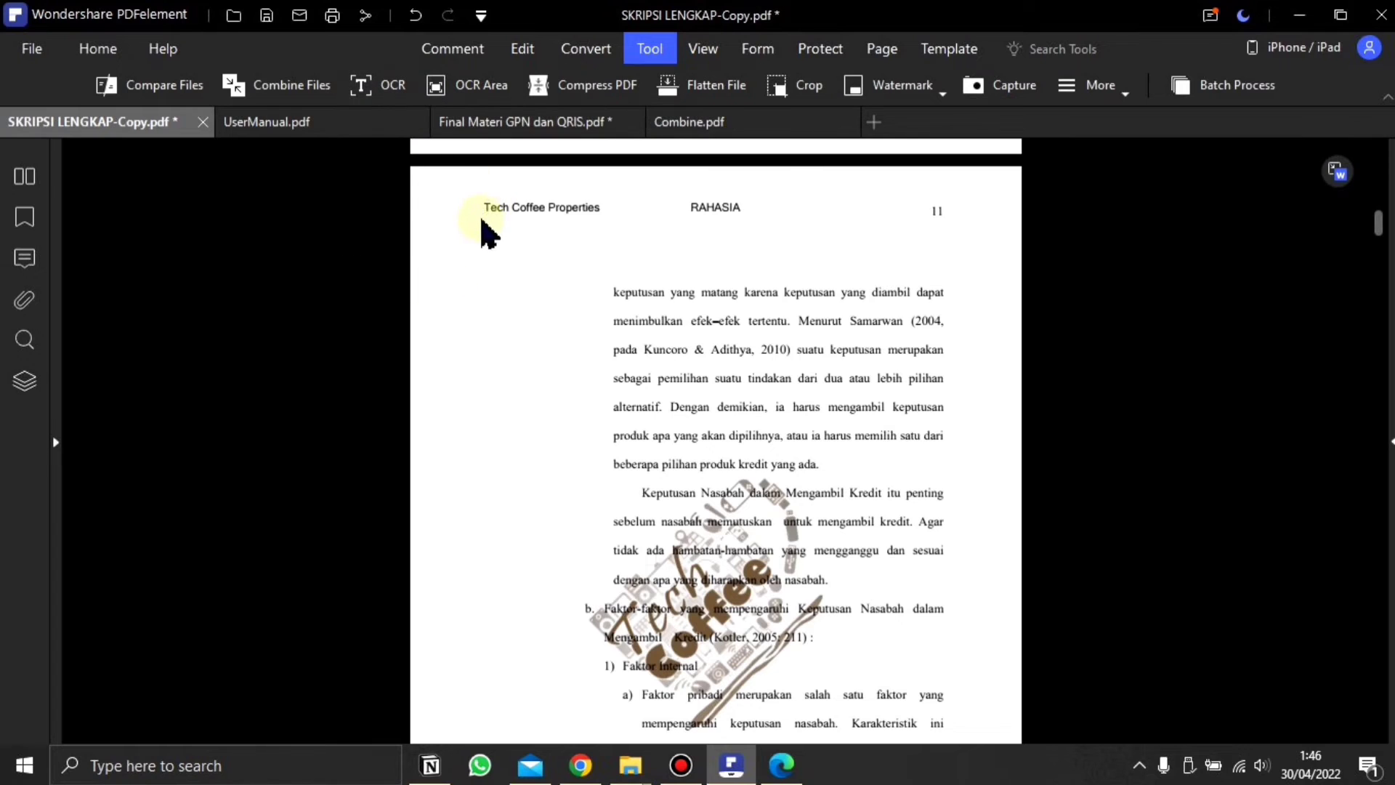
pyautogui.click(876, 124)
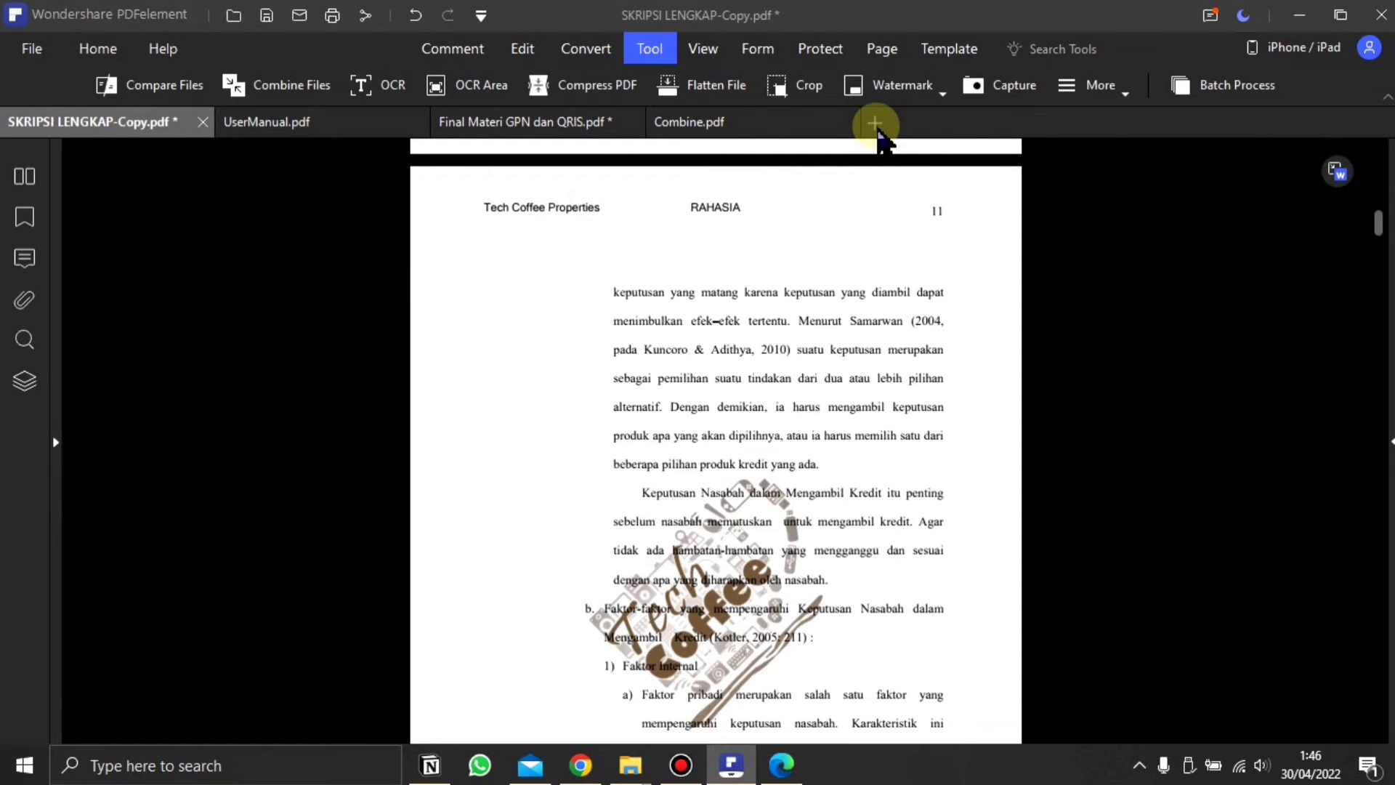
pyautogui.doubleClick(602, 191)
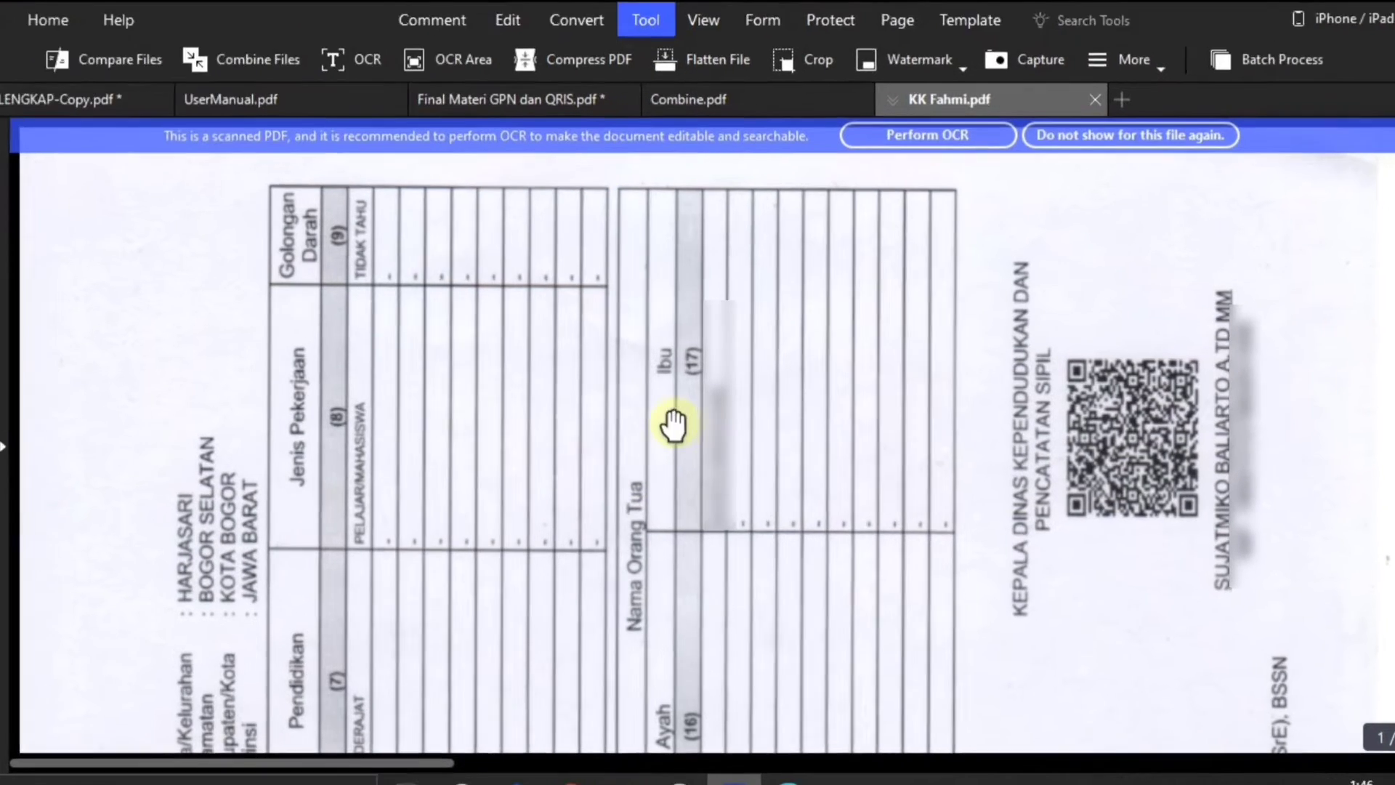
pyautogui.rightClick(656, 405)
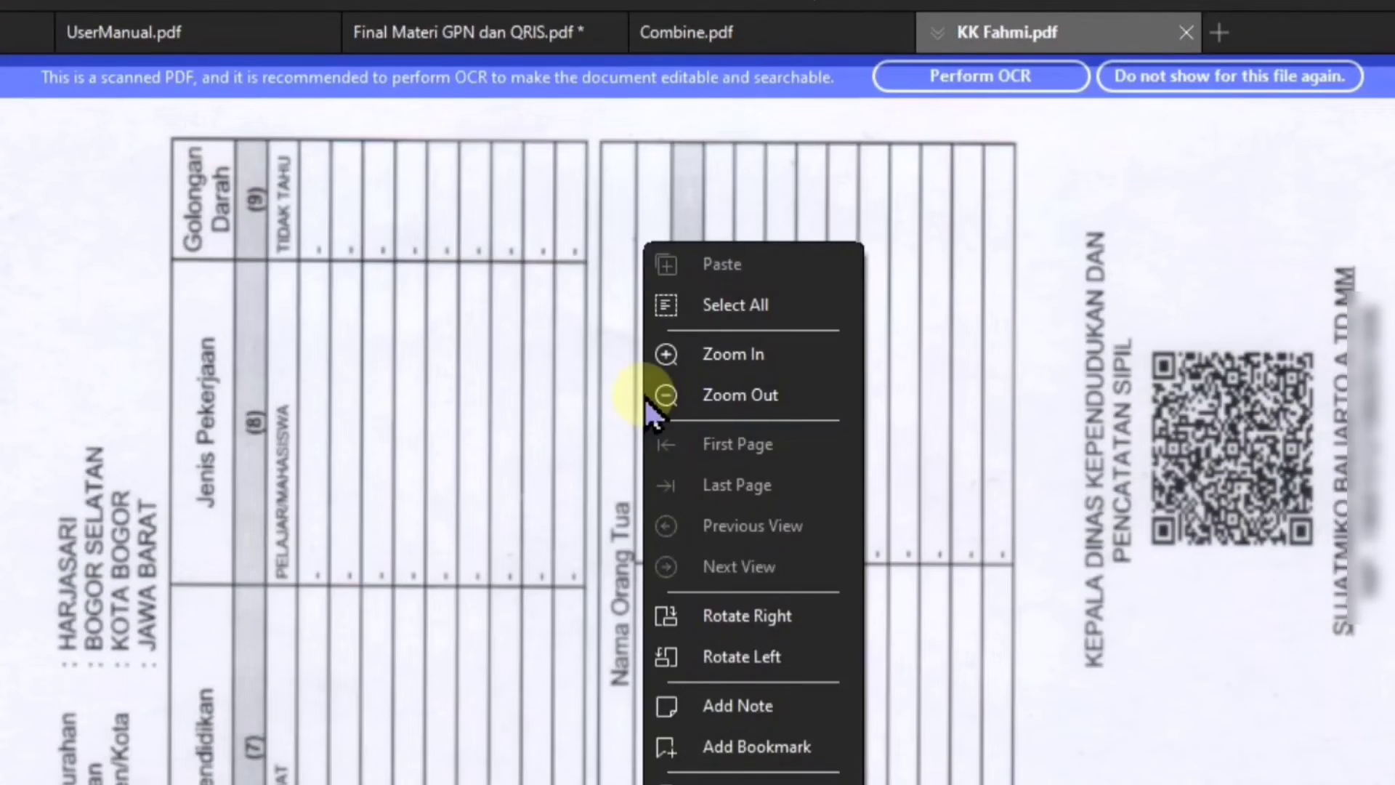
pyautogui.click(751, 629)
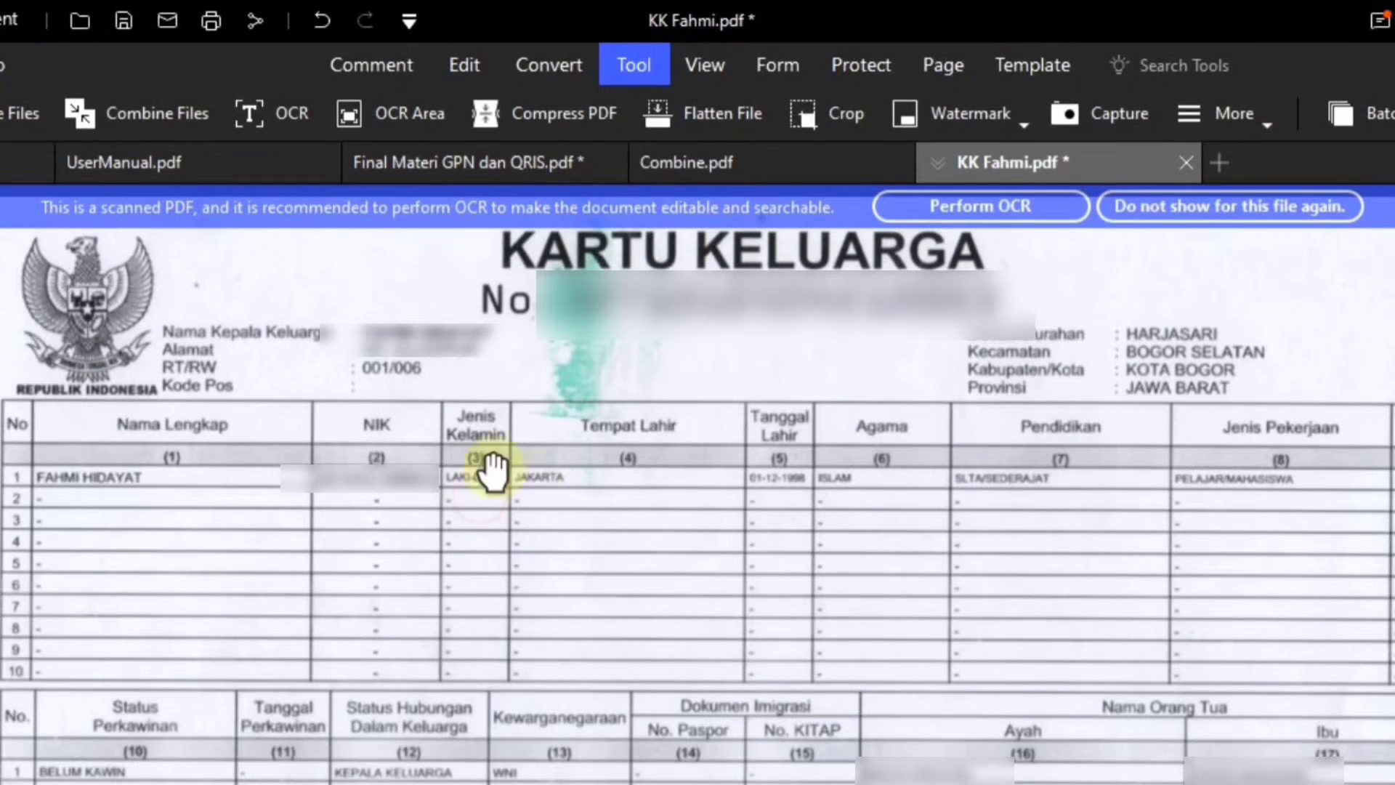
# - Check the scanned page in edit mode, and download and install the OCR component
pyautogui.click(465, 66)
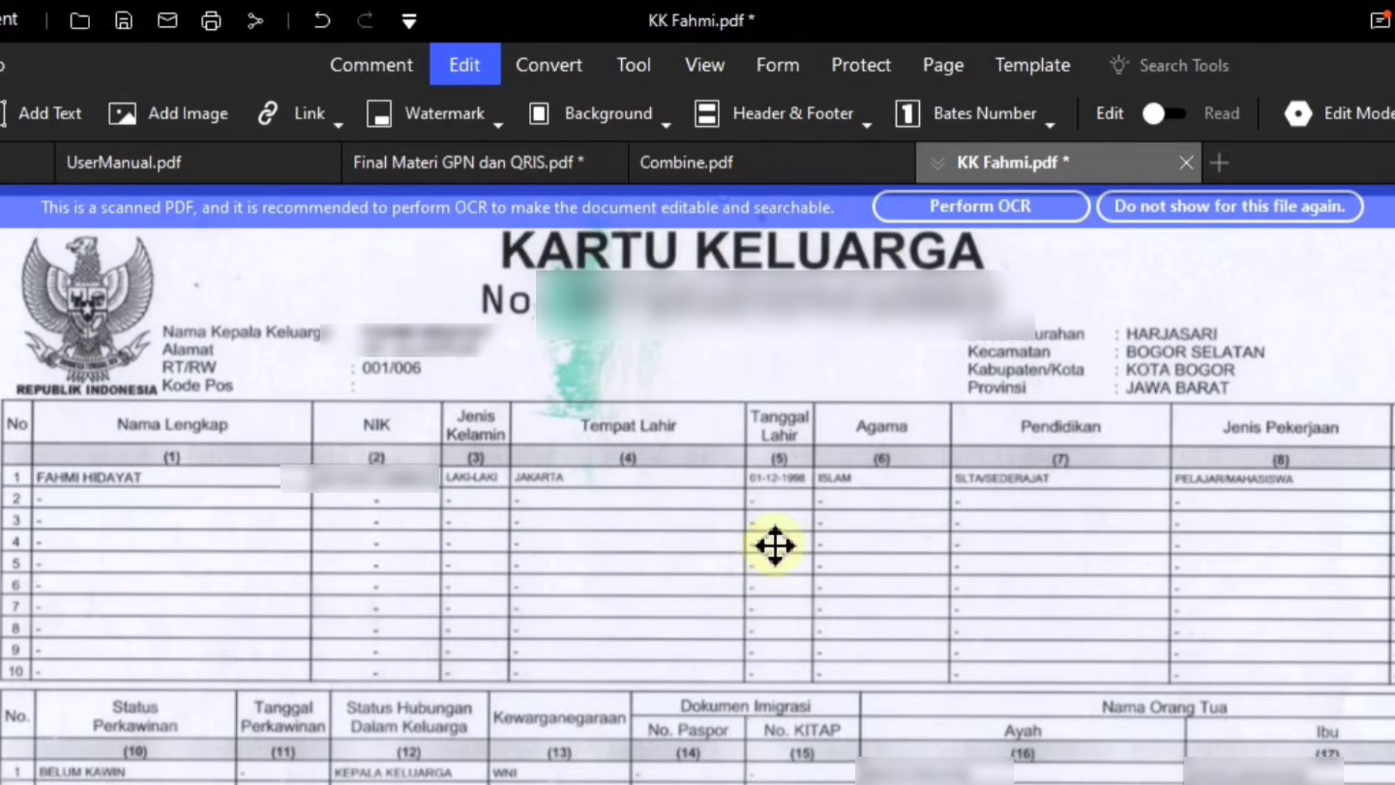
pyautogui.click(634, 67)
pyautogui.click(270, 135)
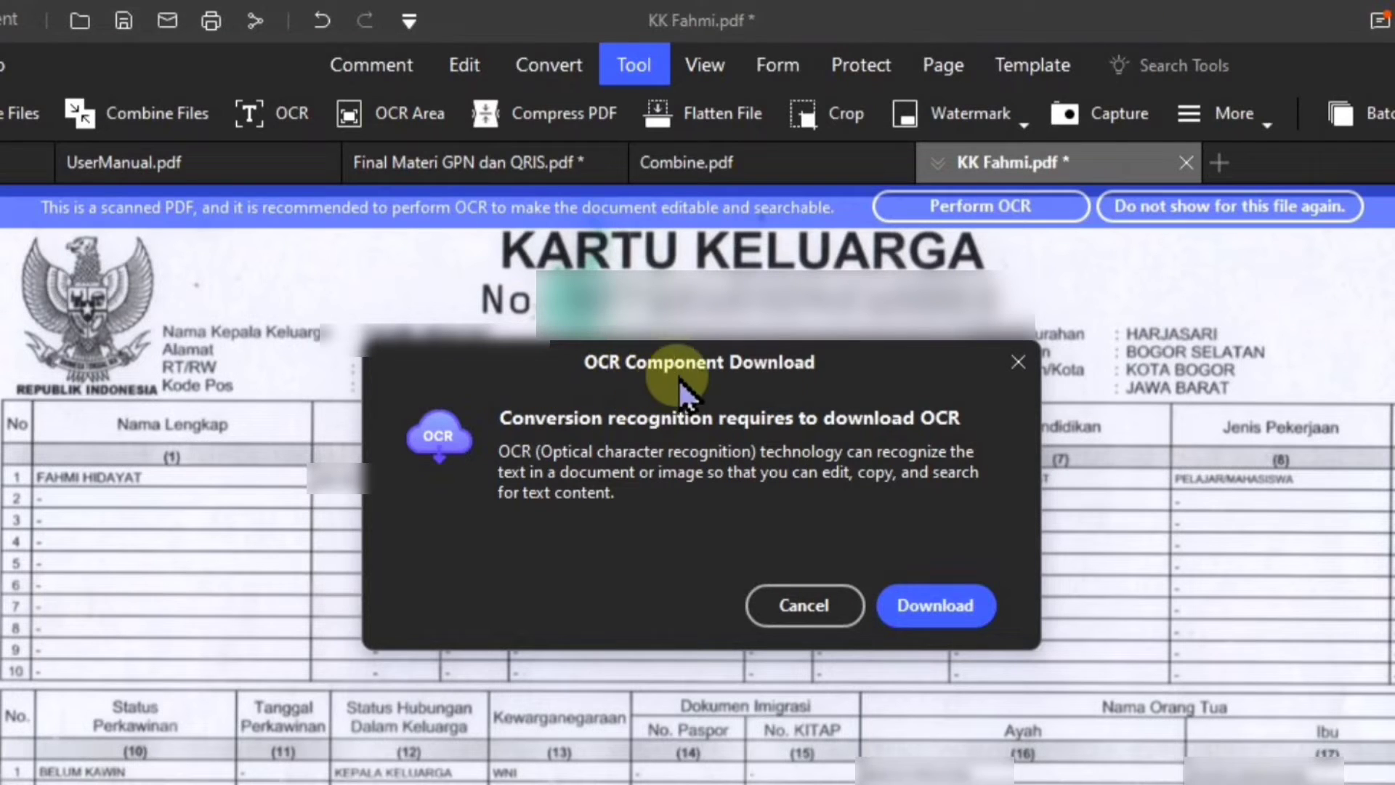
pyautogui.click(937, 609)
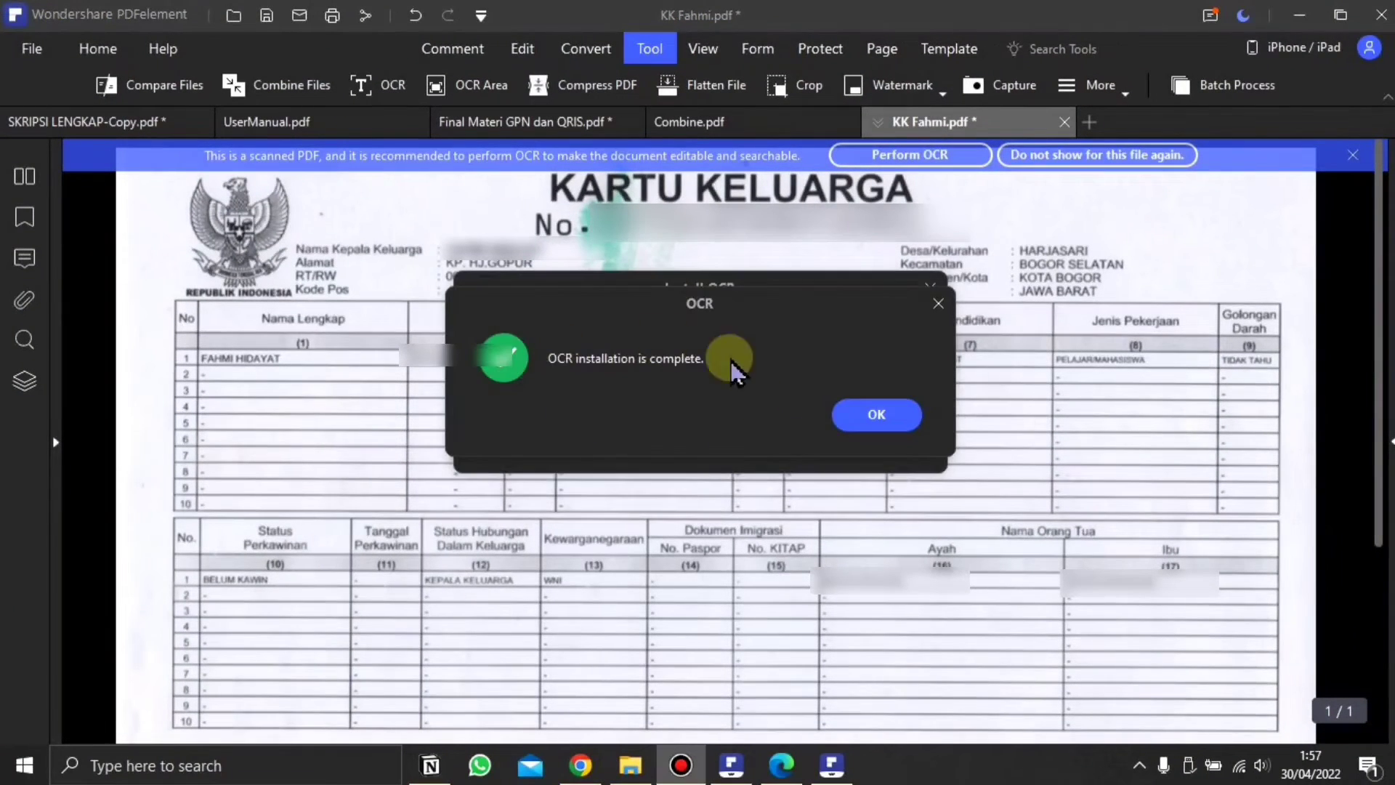
pyautogui.click(877, 416)
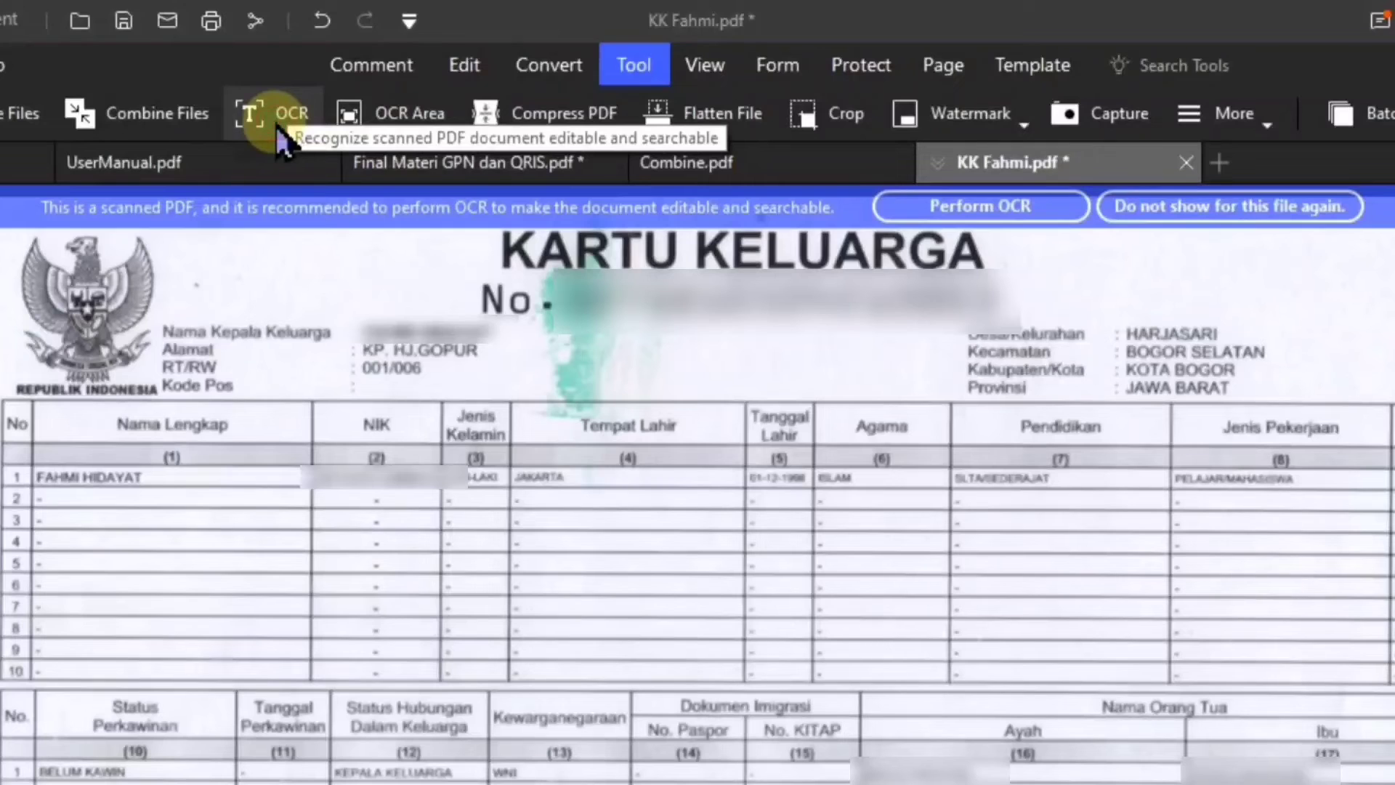
# - Run OCR on the current page as editable text in English, without saving the rotated scan
pyautogui.click(280, 127)
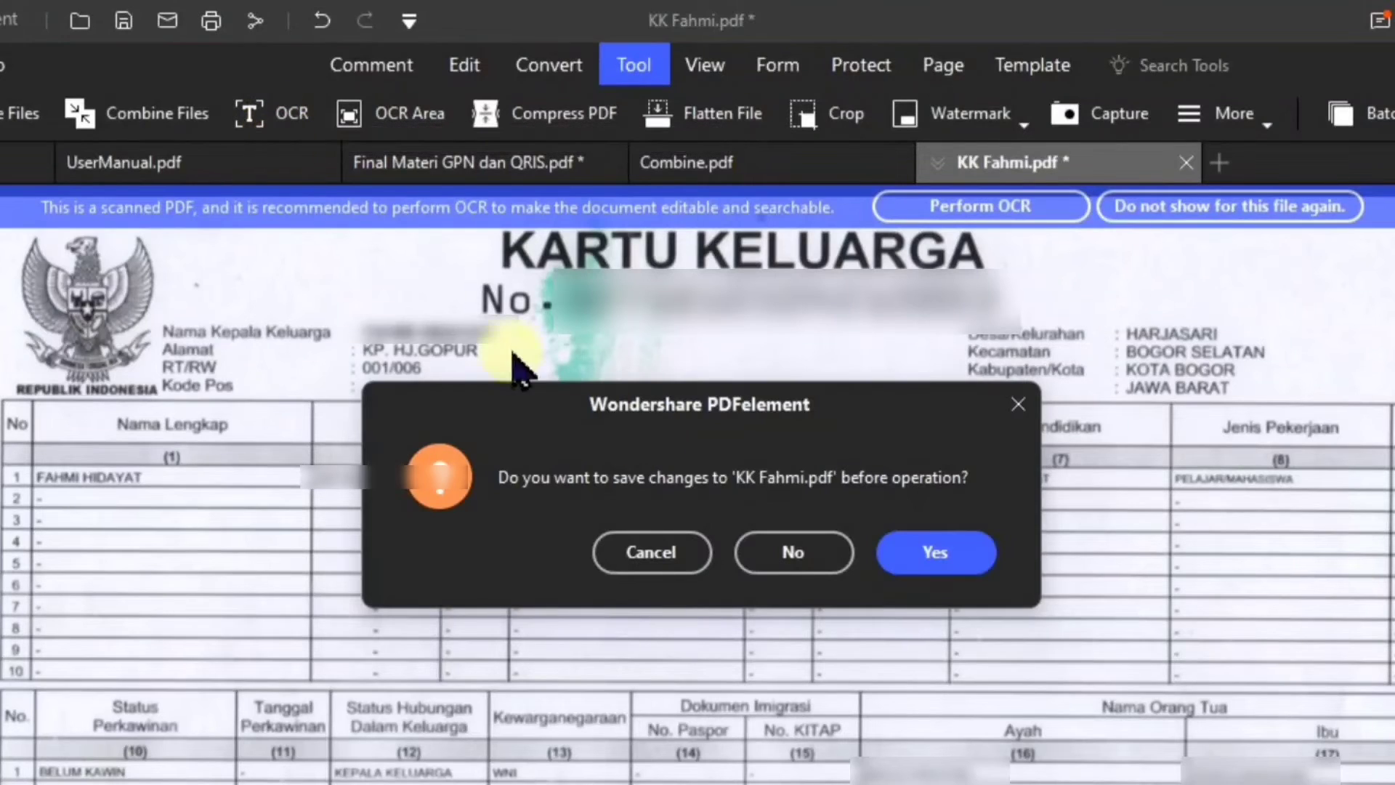
pyautogui.click(800, 554)
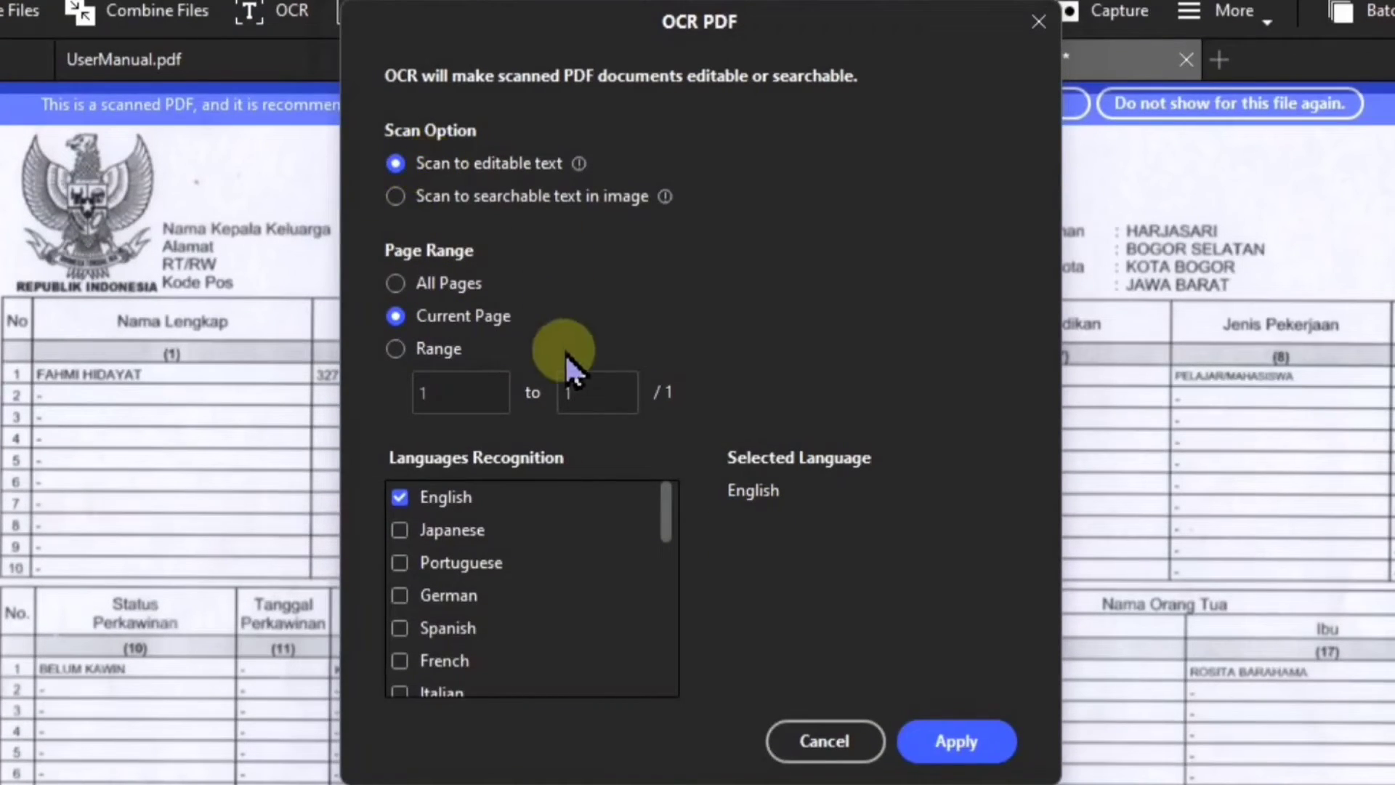
pyautogui.click(970, 745)
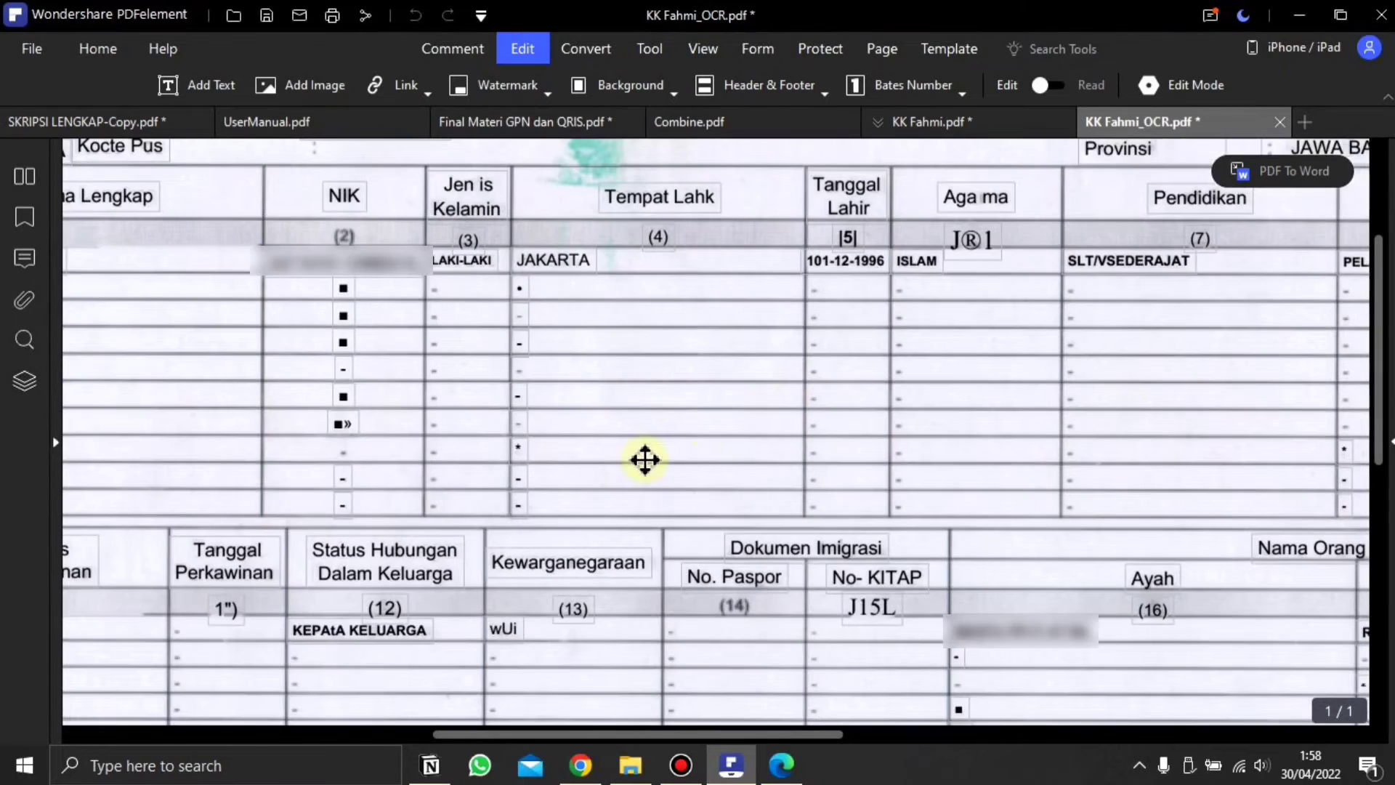
# - Examine the recognized table in the OCR copy and select part of the birthplace entry to test its editability
pyautogui.scroll(2, 710, 427)
pyautogui.scroll(-1, 711, 427)
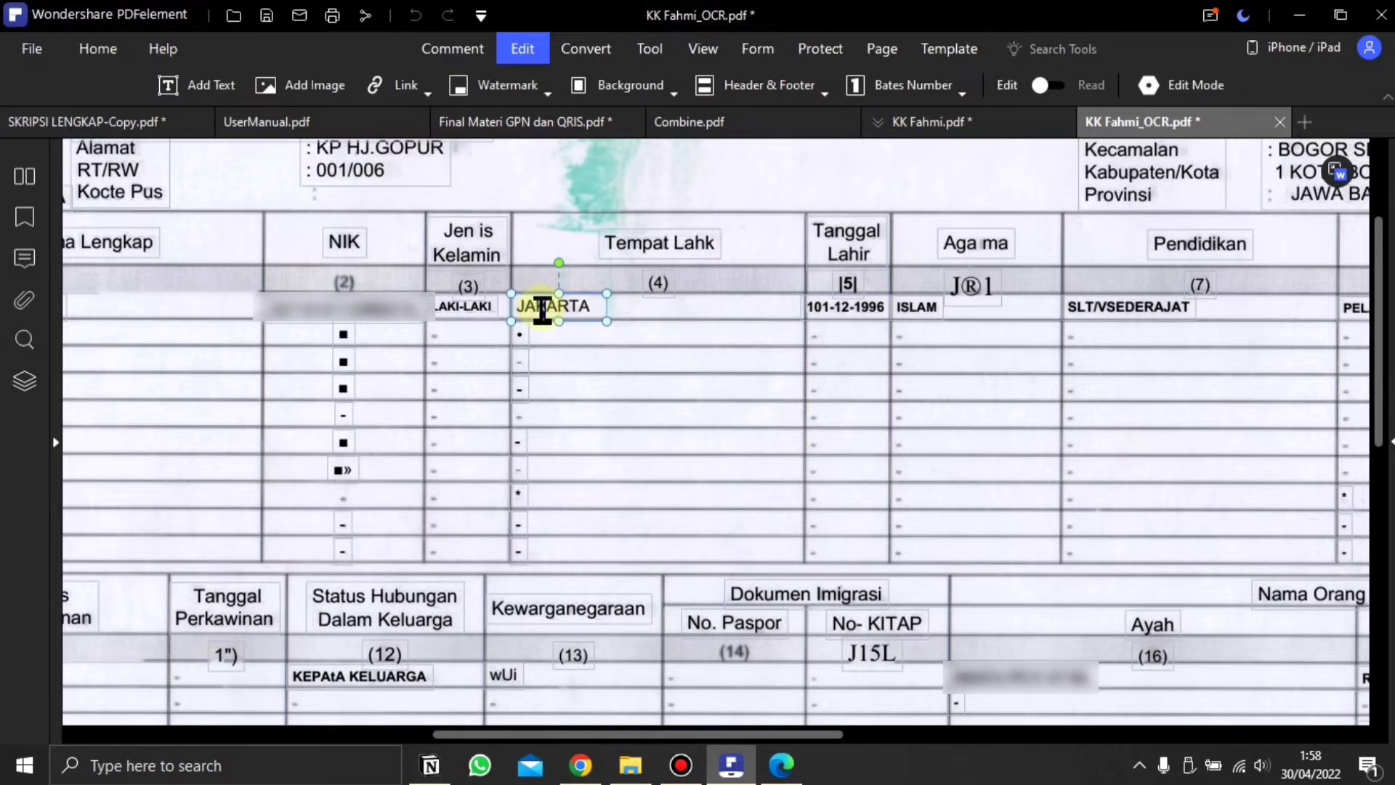
pyautogui.doubleClick(542, 310)
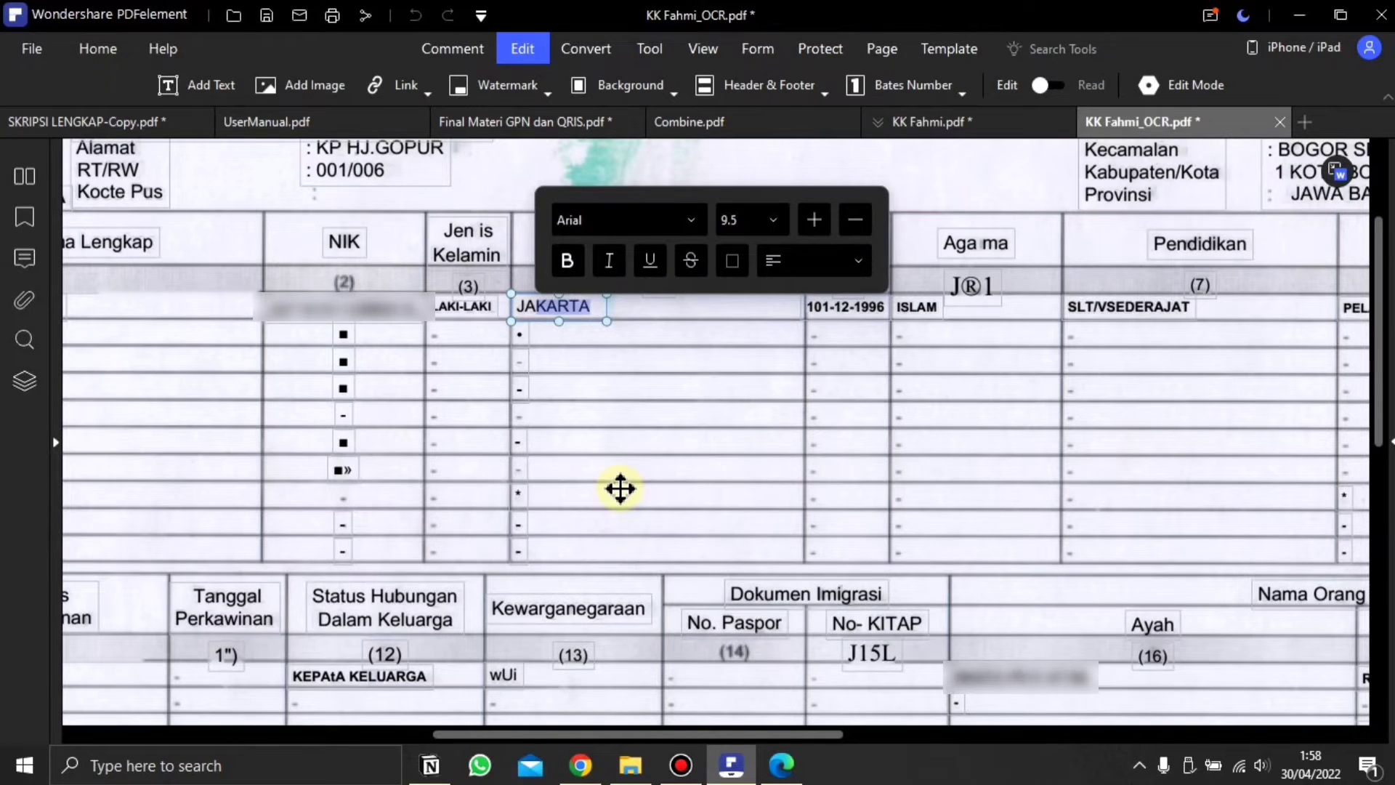
pyautogui.click(649, 48)
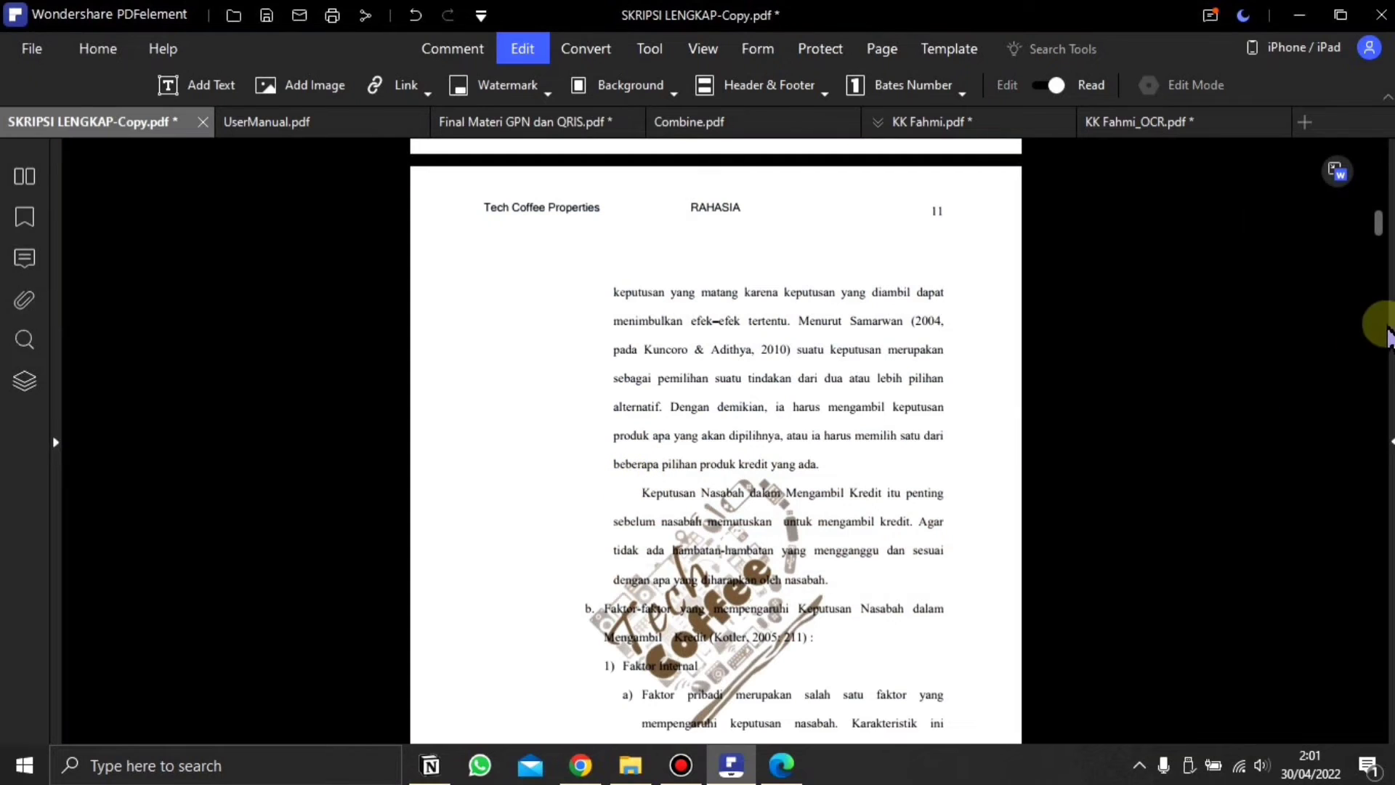
# - Run area OCR in English on the author's name line on scanned page 5 of SKRIPSI LENGKAP-Copy.pdf
pyautogui.moveTo(1380, 232); pyautogui.dragTo(1380, 180)
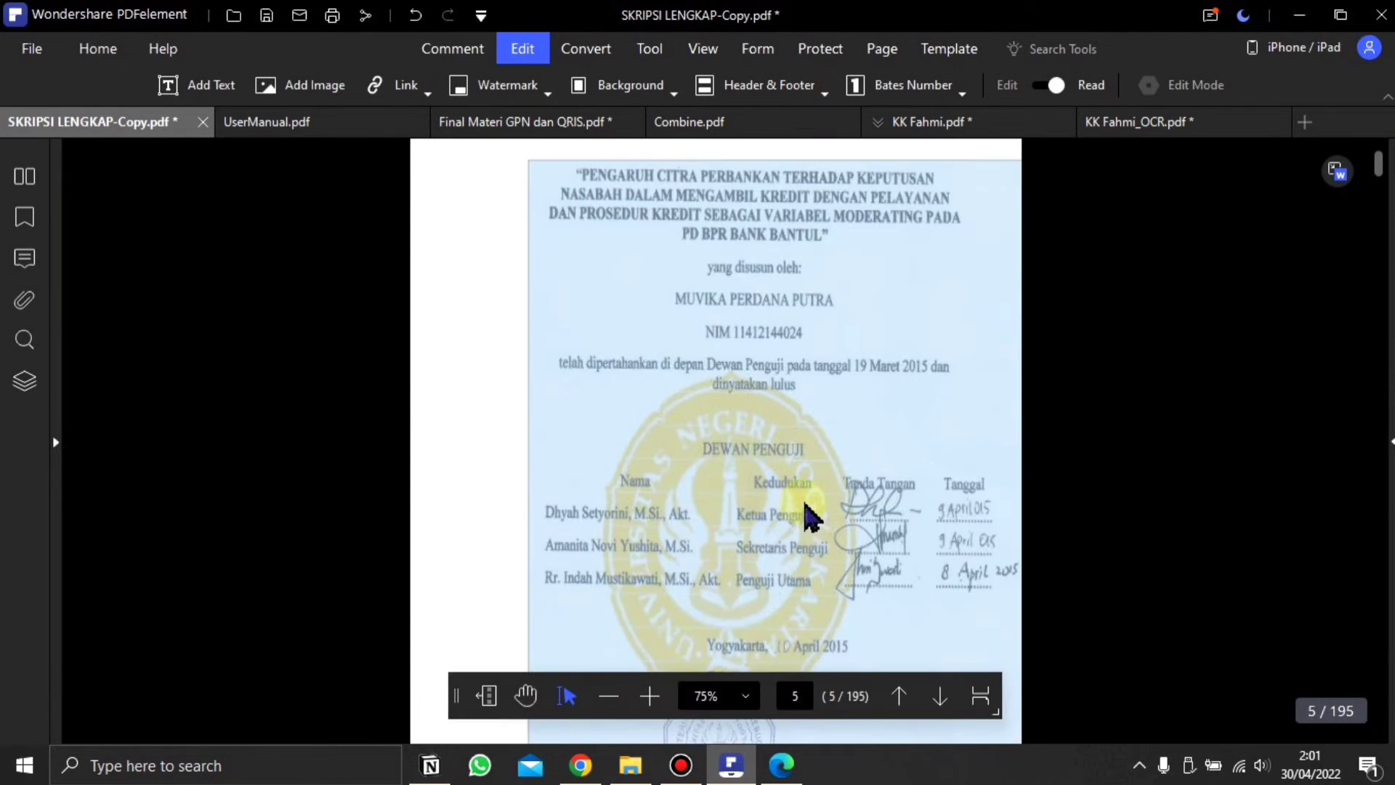
pyautogui.scroll(-2, 697, 483)
pyautogui.scroll(-2, 770, 436)
pyautogui.scroll(6, 725, 431)
pyautogui.scroll(-2, 727, 428)
pyautogui.click(727, 429)
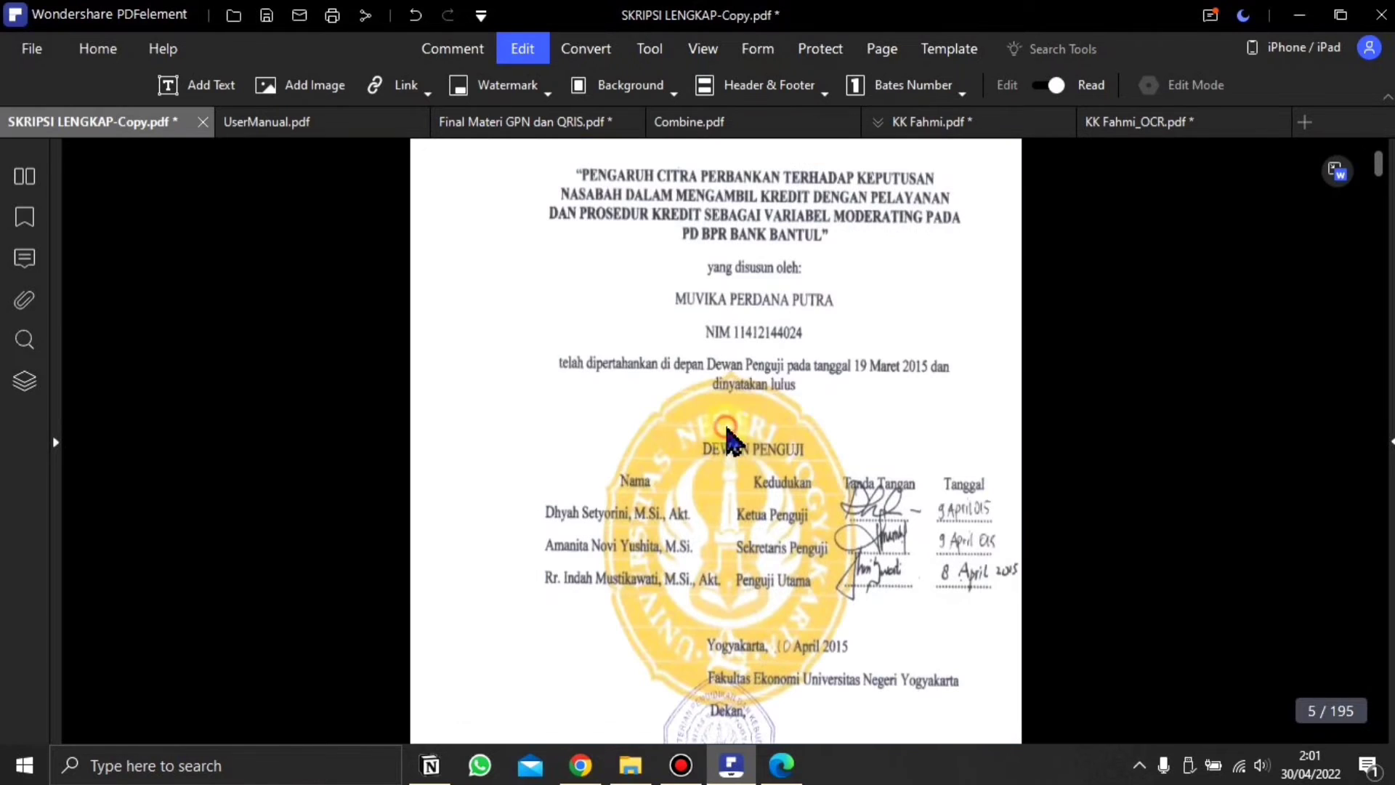
pyautogui.click(649, 49)
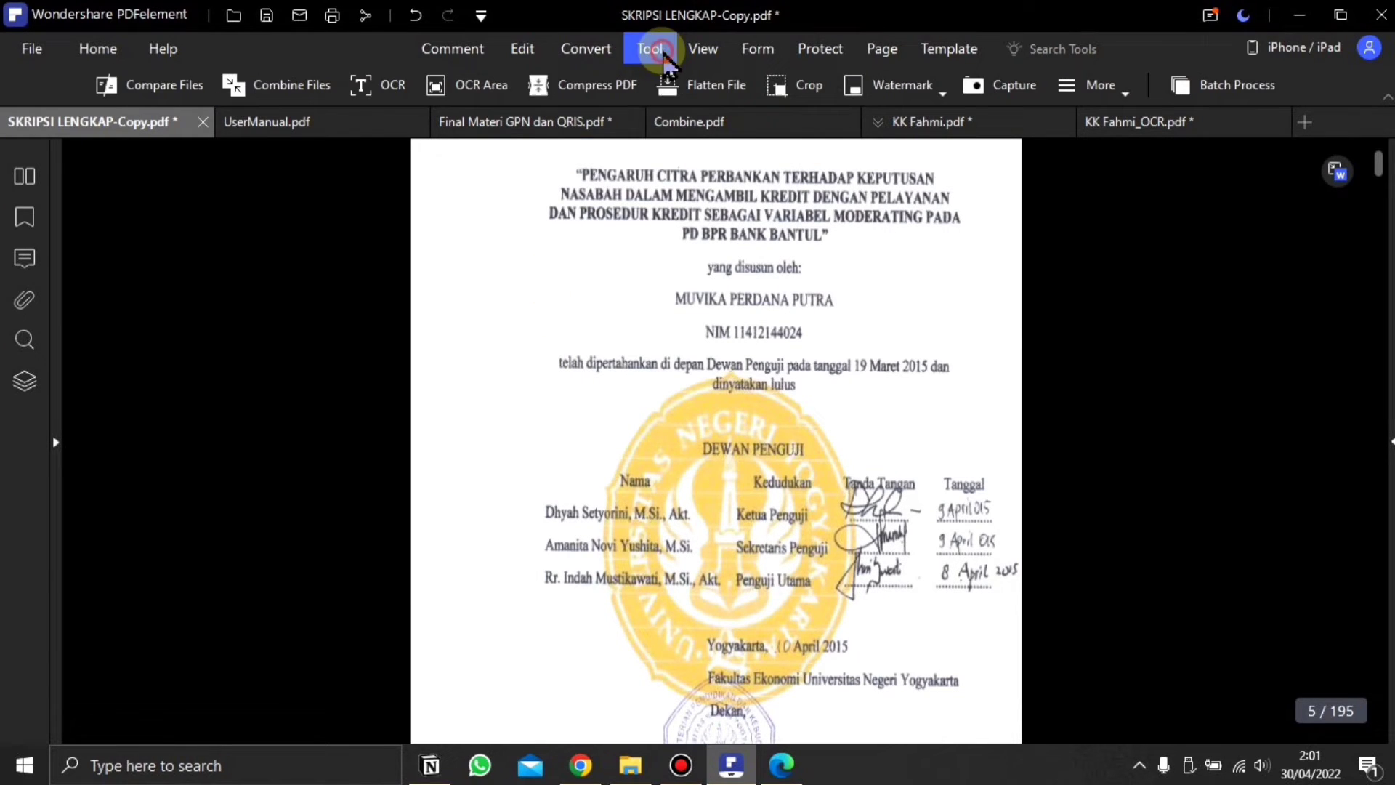
pyautogui.click(485, 87)
pyautogui.click(879, 416)
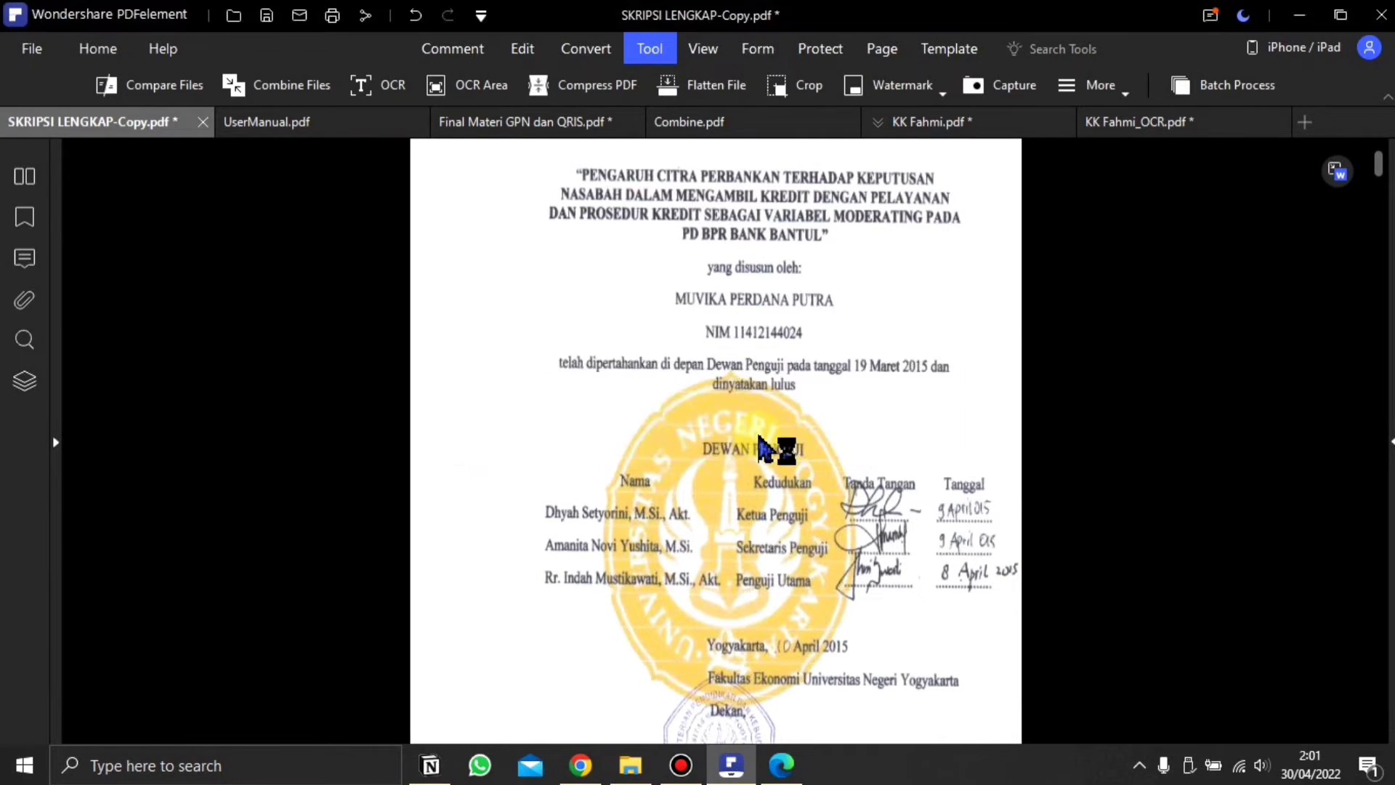
pyautogui.moveTo(525, 283); pyautogui.dragTo(698, 313)
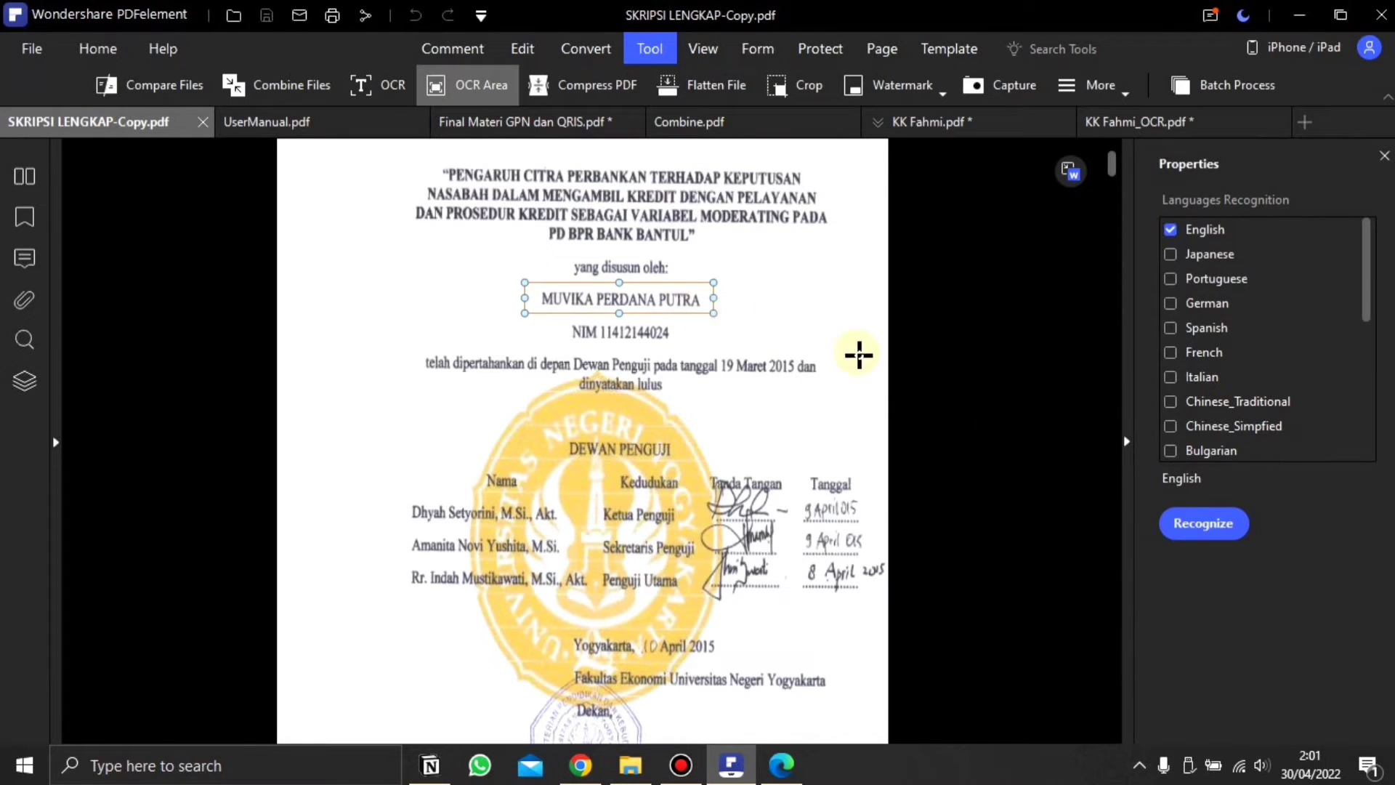
pyautogui.click(1205, 525)
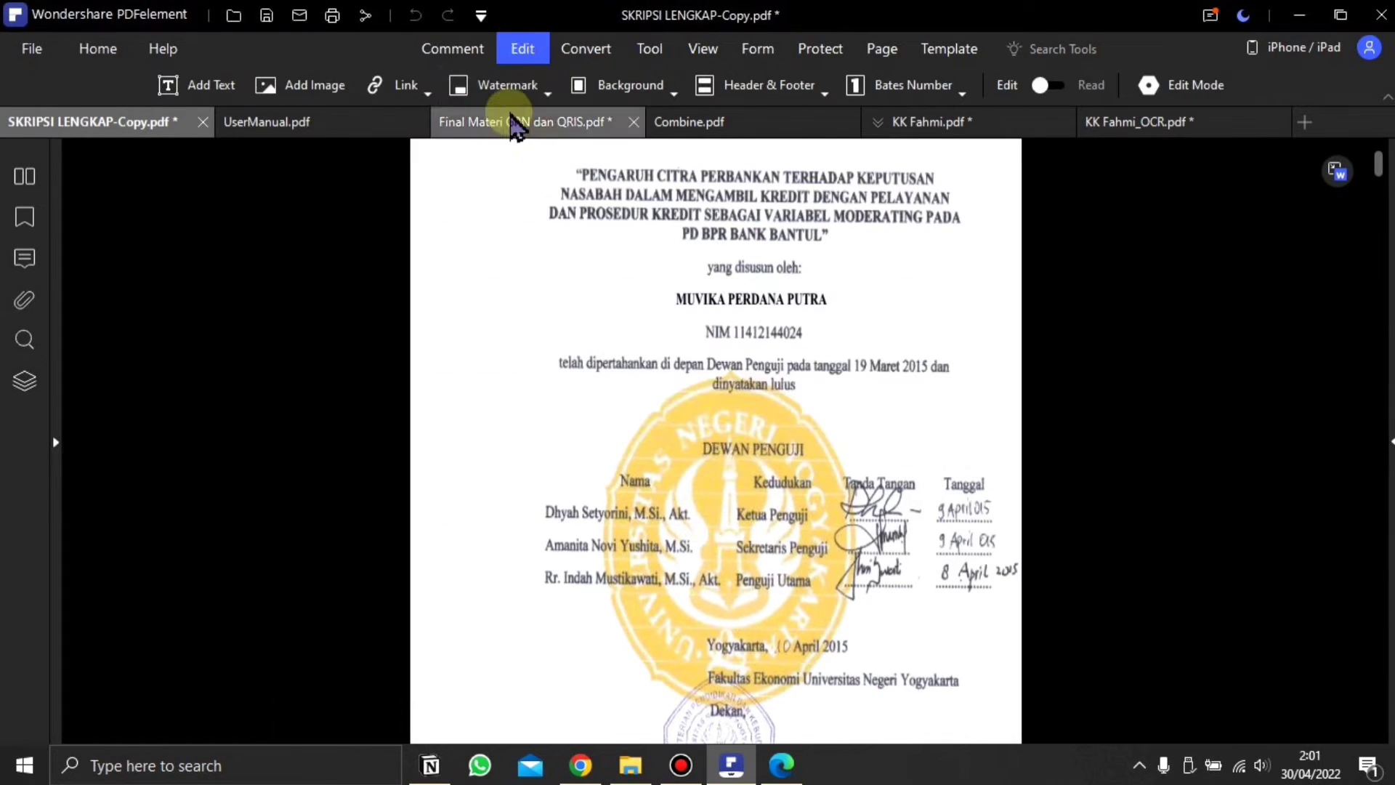
# - Edit the recognized author's name on page 5, shortening the middle name to its last three letters
pyautogui.click(522, 49)
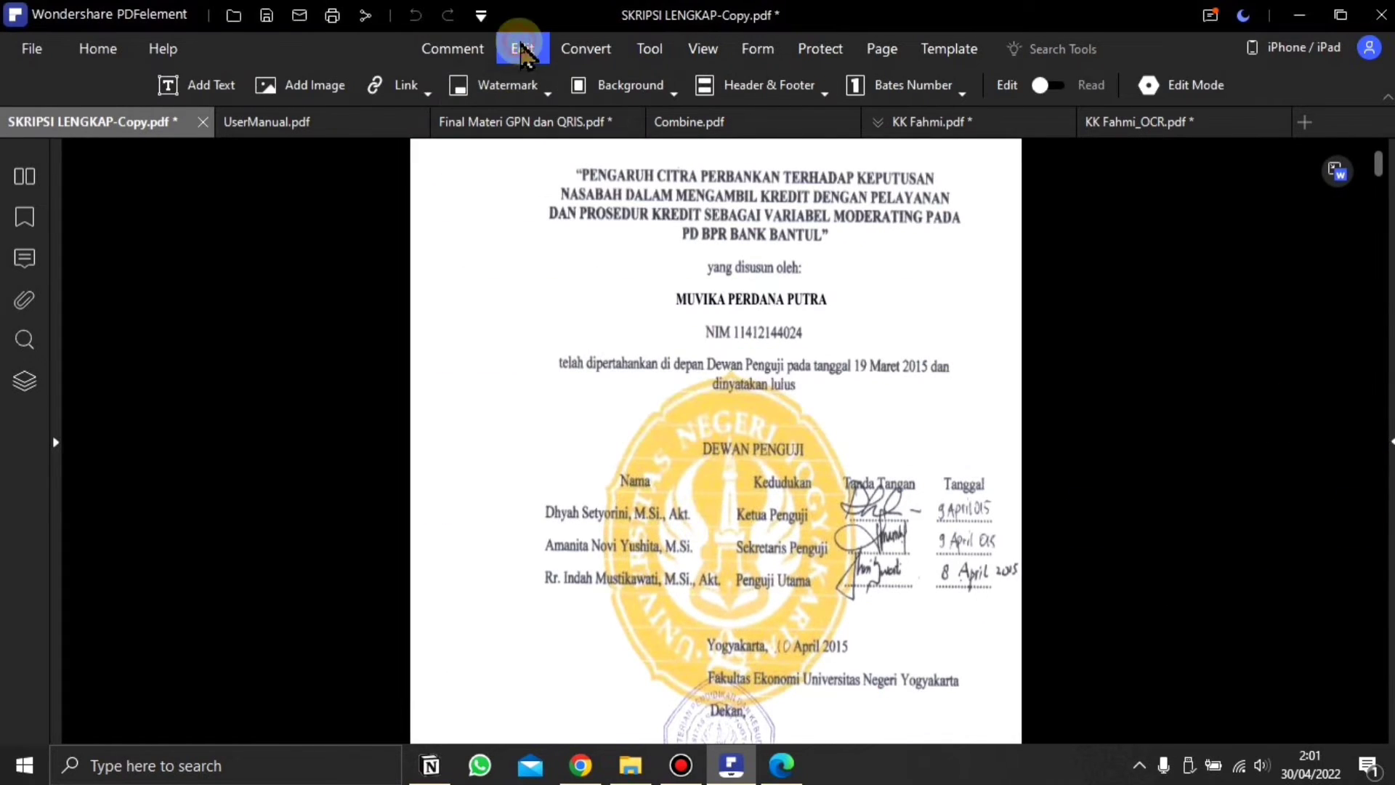
pyautogui.click(732, 299)
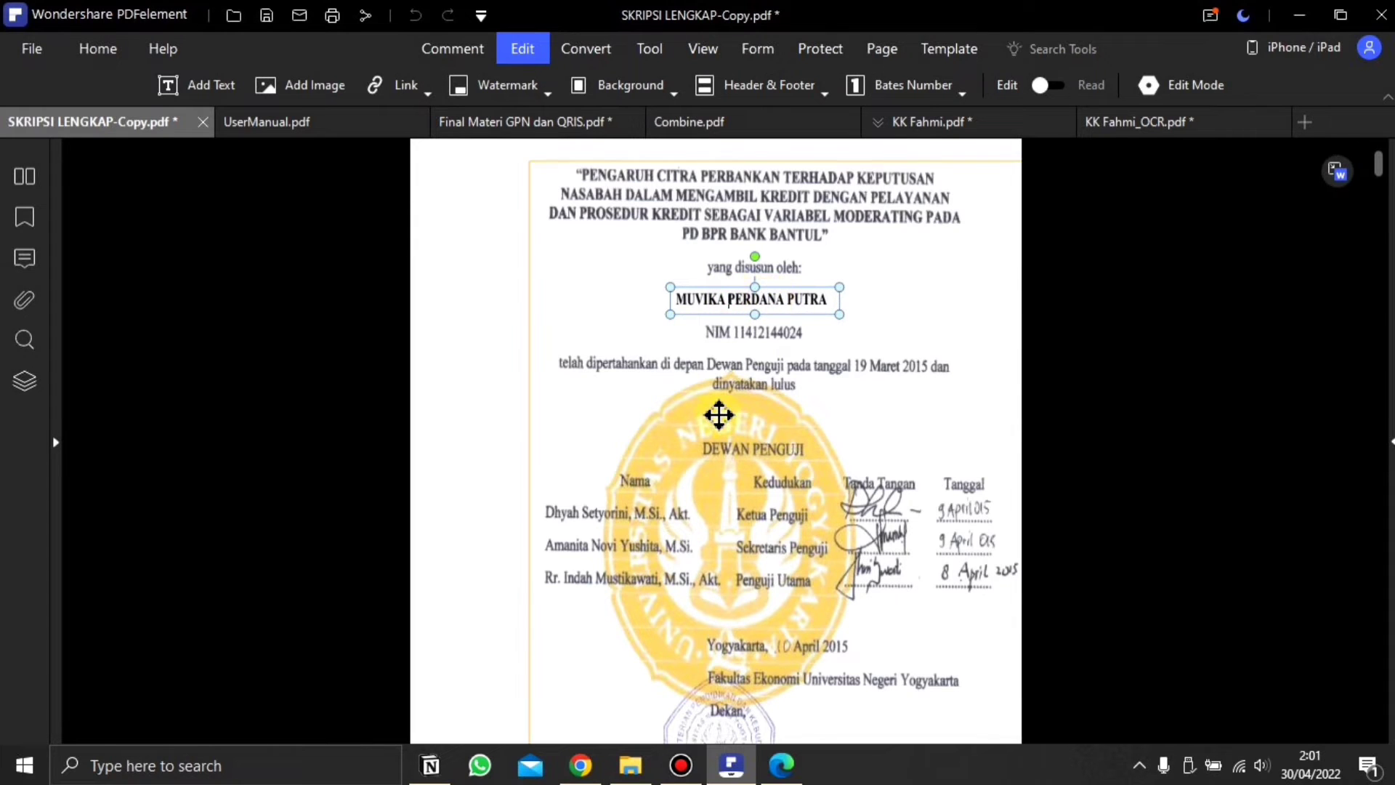
pyautogui.click(853, 569)
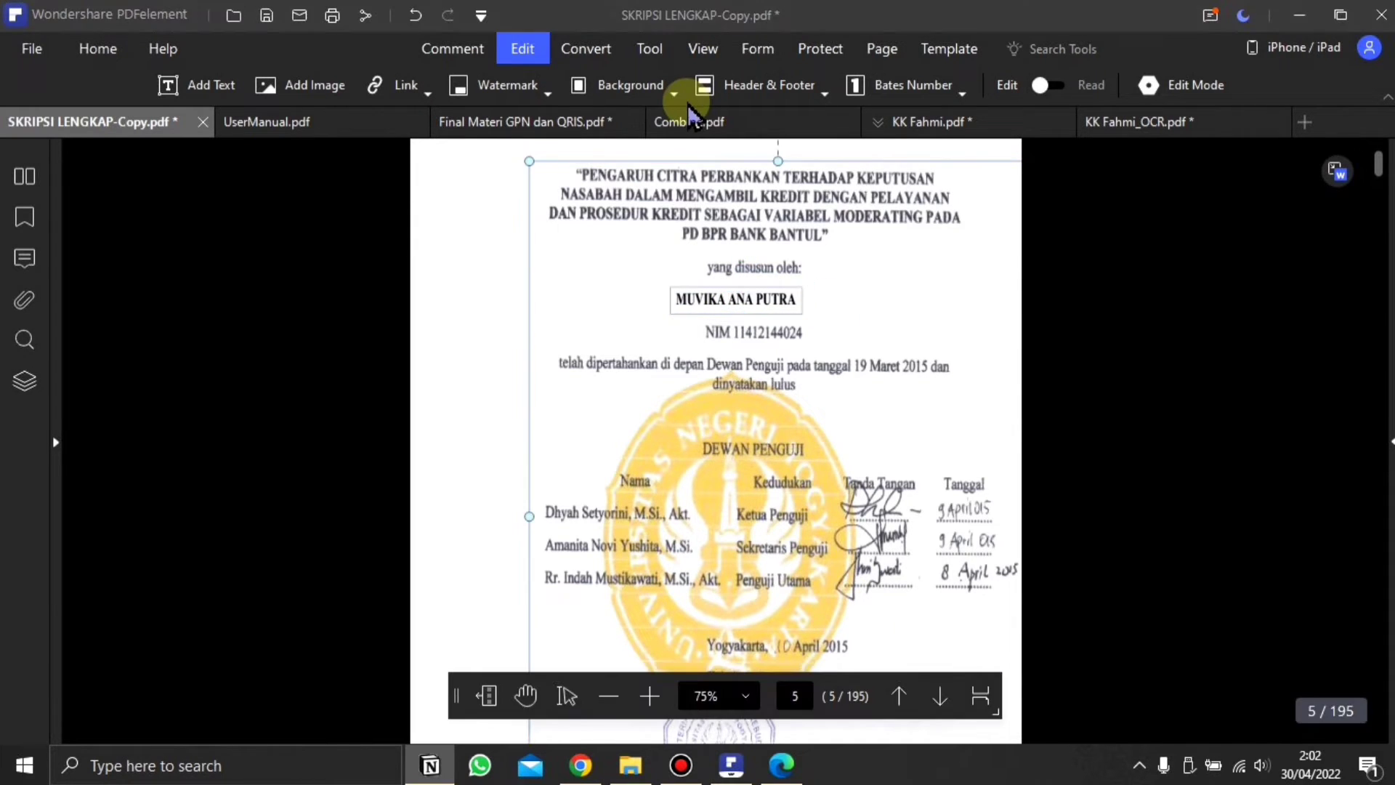
# - Compress SKRIPSI LENGKAP-Copy.pdf with Medium compression, without saving the pending changes first
pyautogui.click(654, 51)
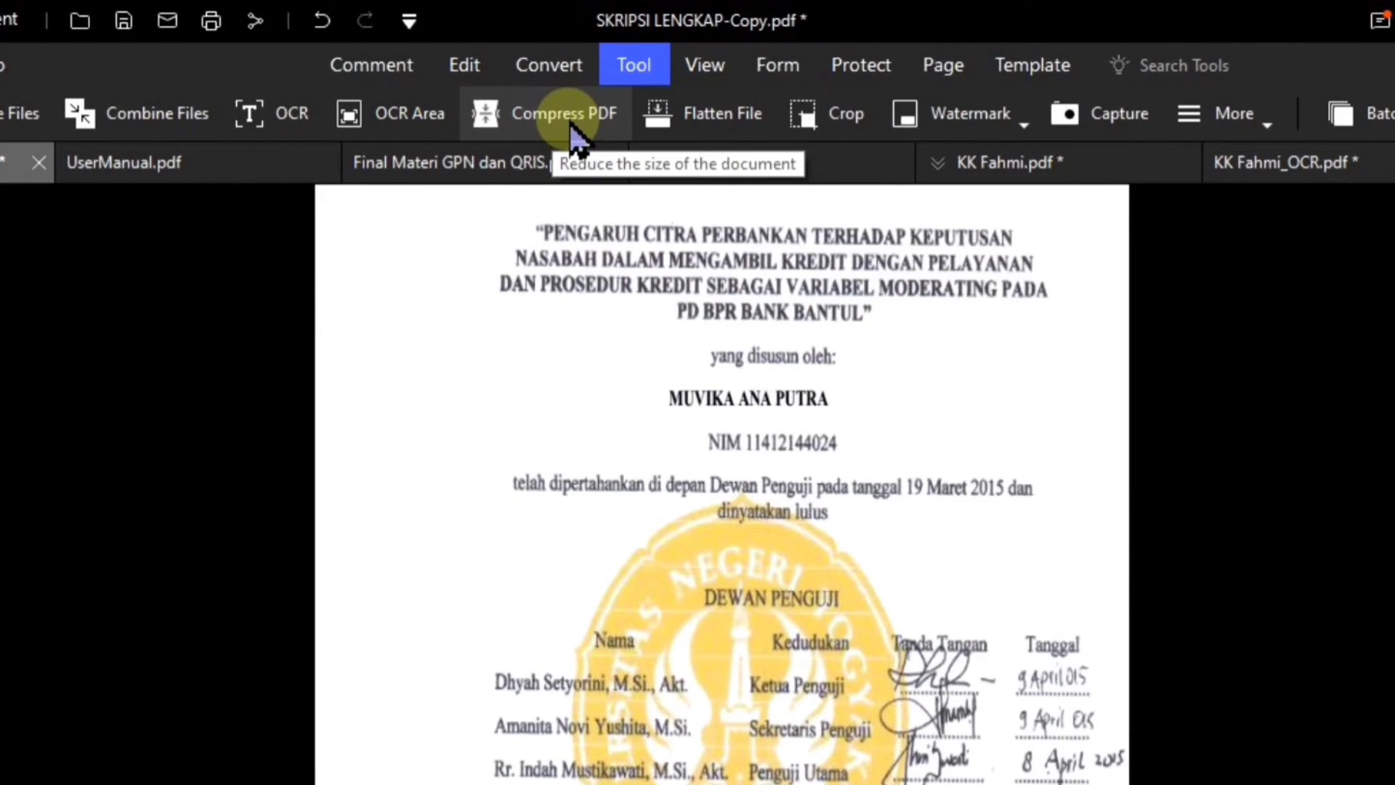
pyautogui.click(550, 116)
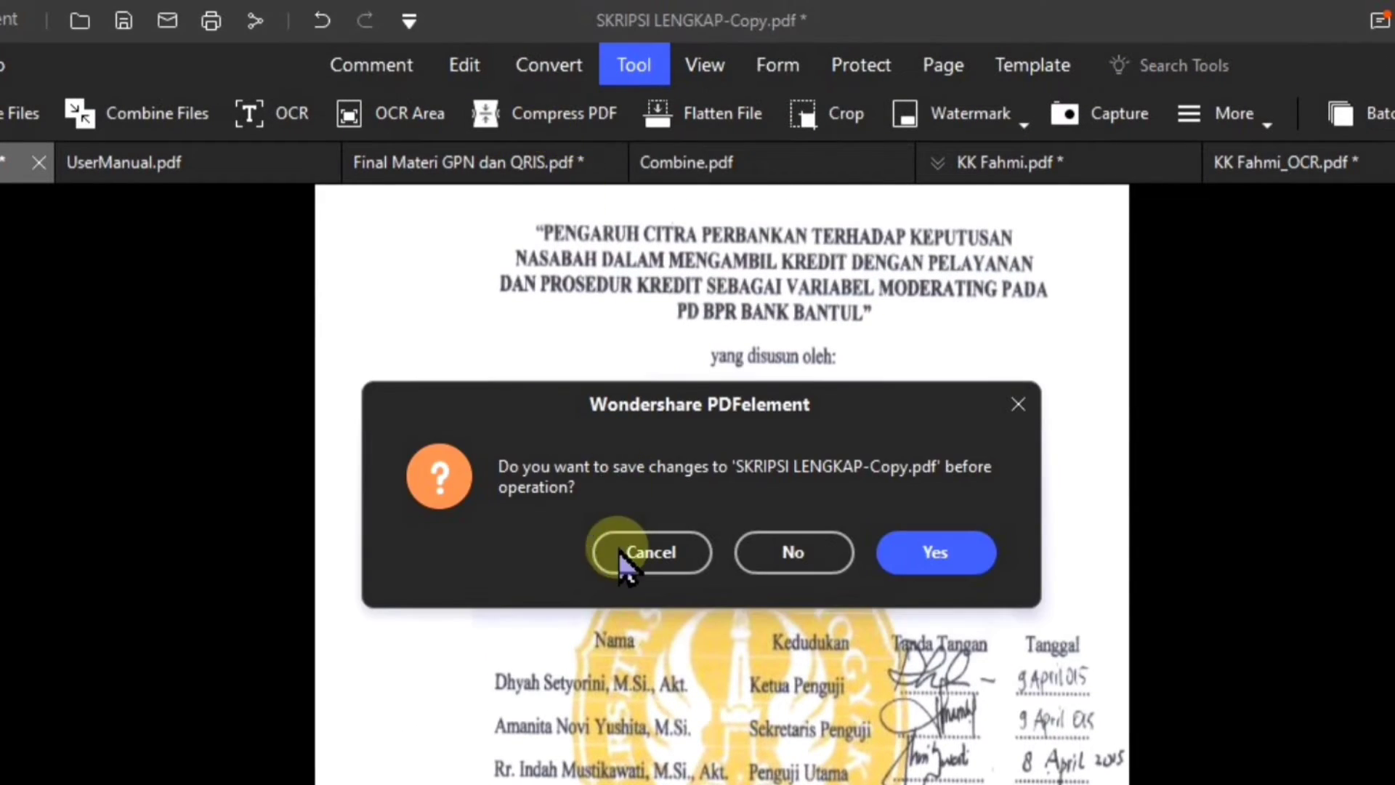
pyautogui.click(791, 560)
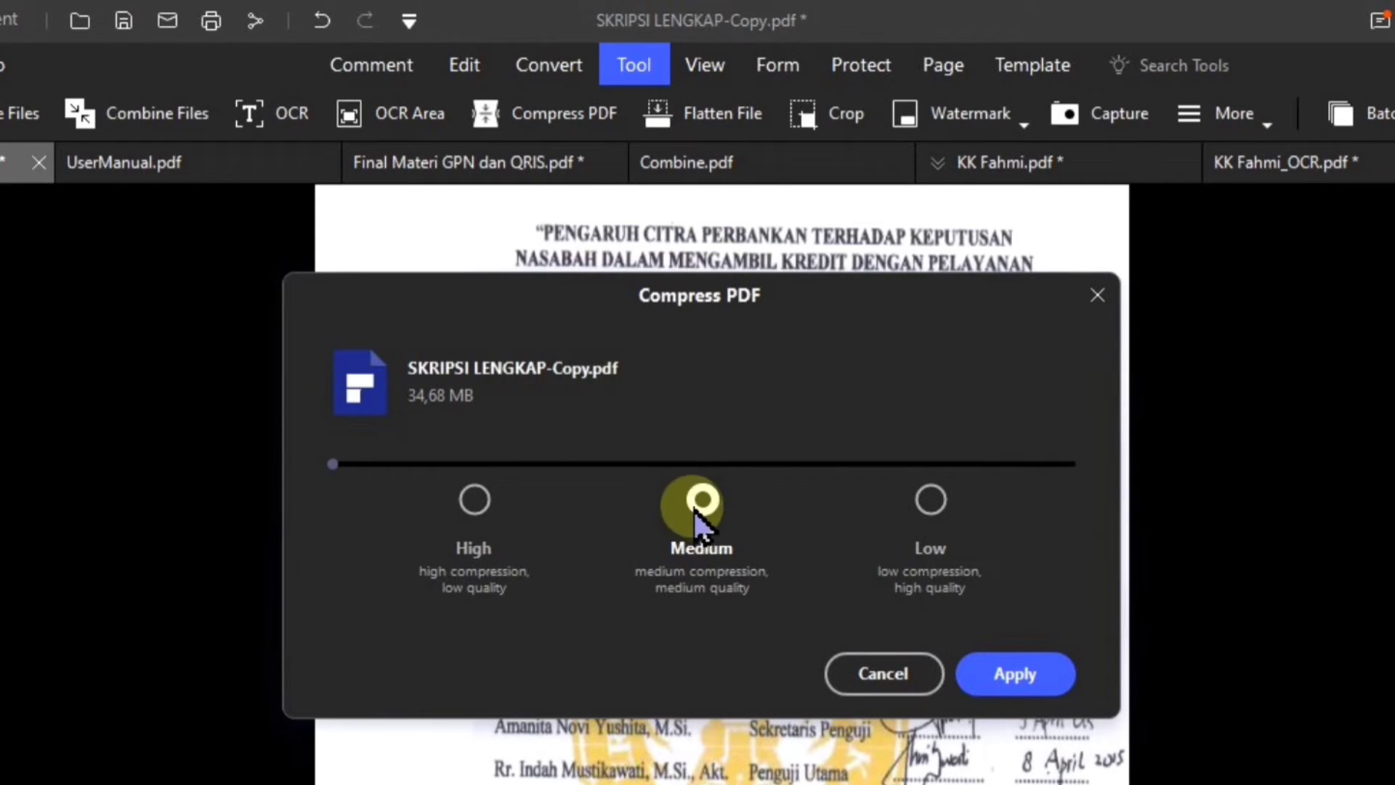
pyautogui.click(1010, 672)
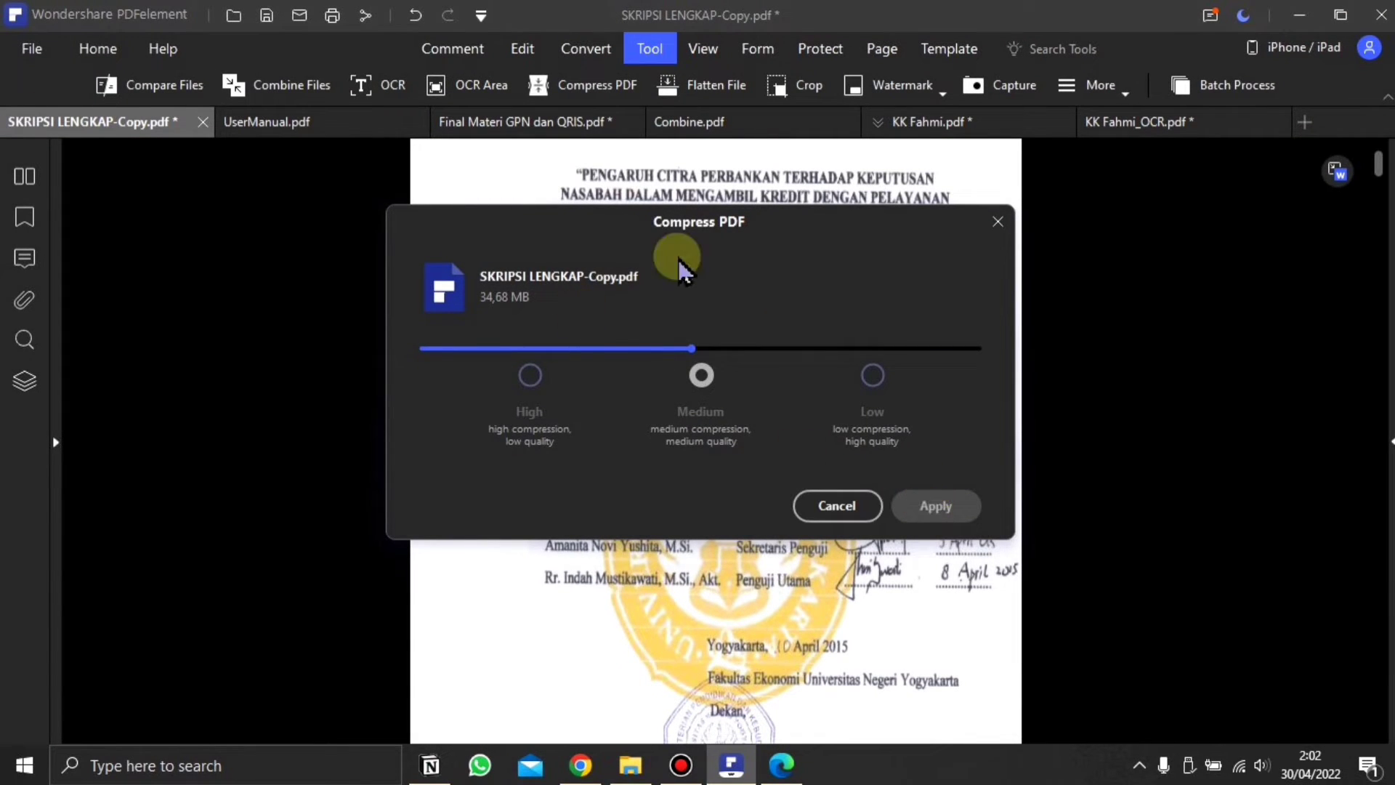
pyautogui.click(723, 391)
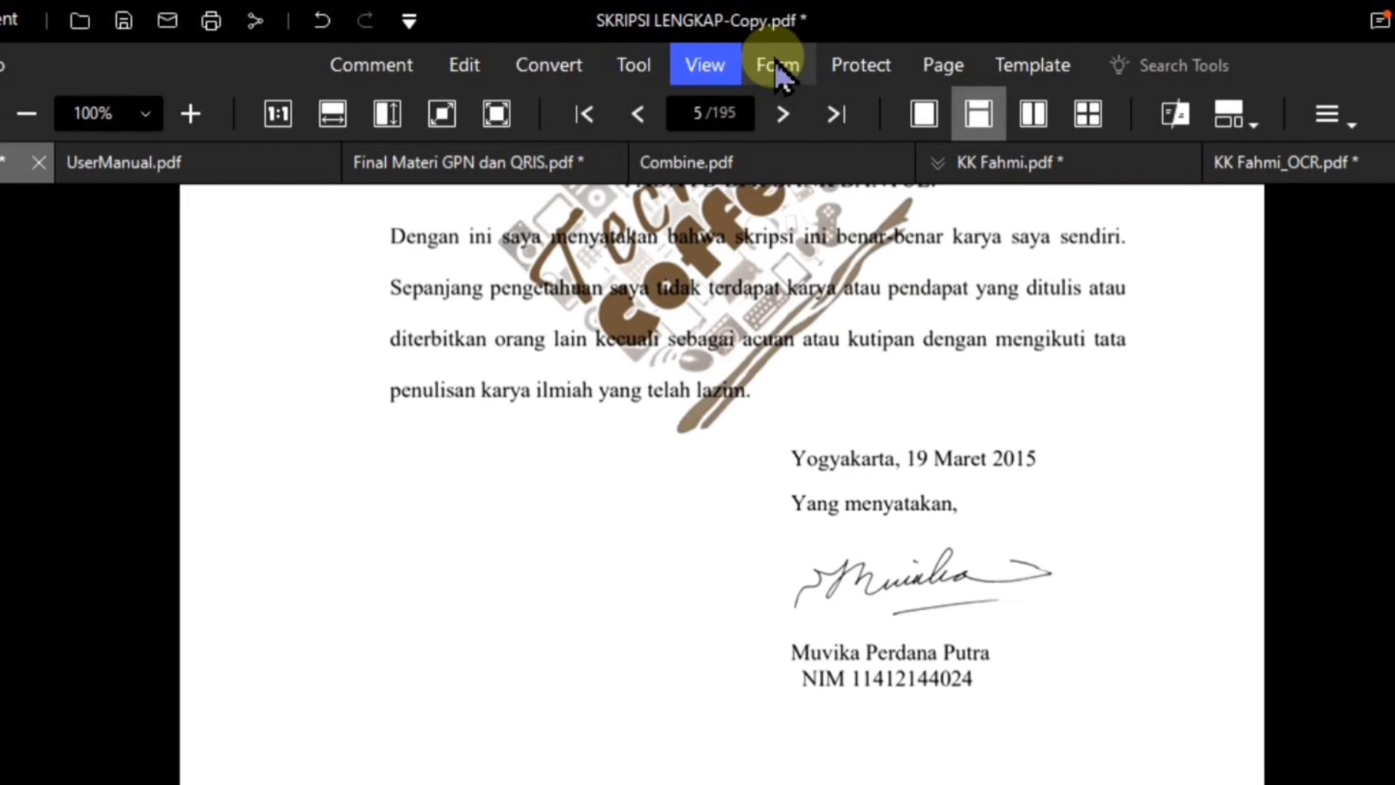
# - Add a form text field named Pilih above item 3 on the page numbered 17
pyautogui.click(778, 66)
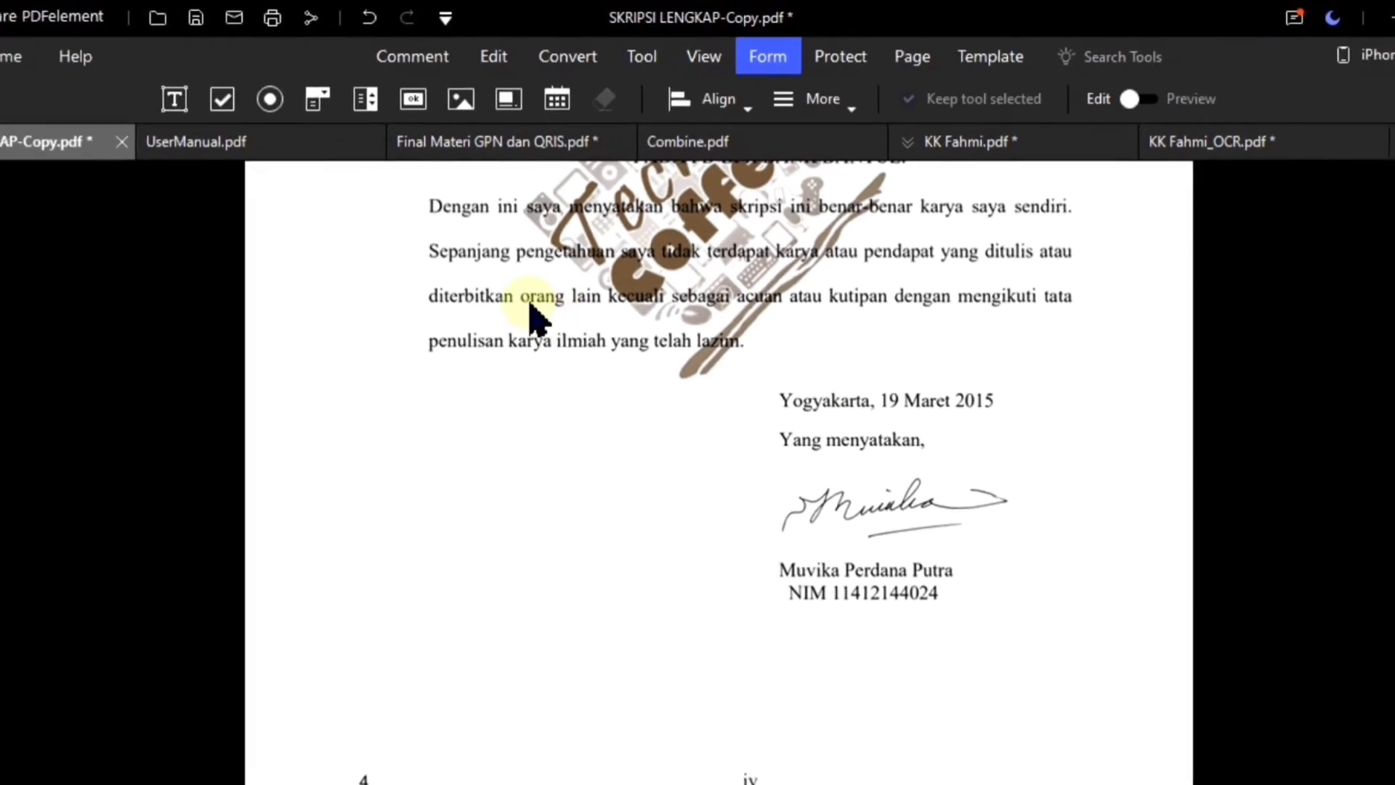
pyautogui.scroll(5, 691, 335)
pyautogui.scroll(-10, 691, 336)
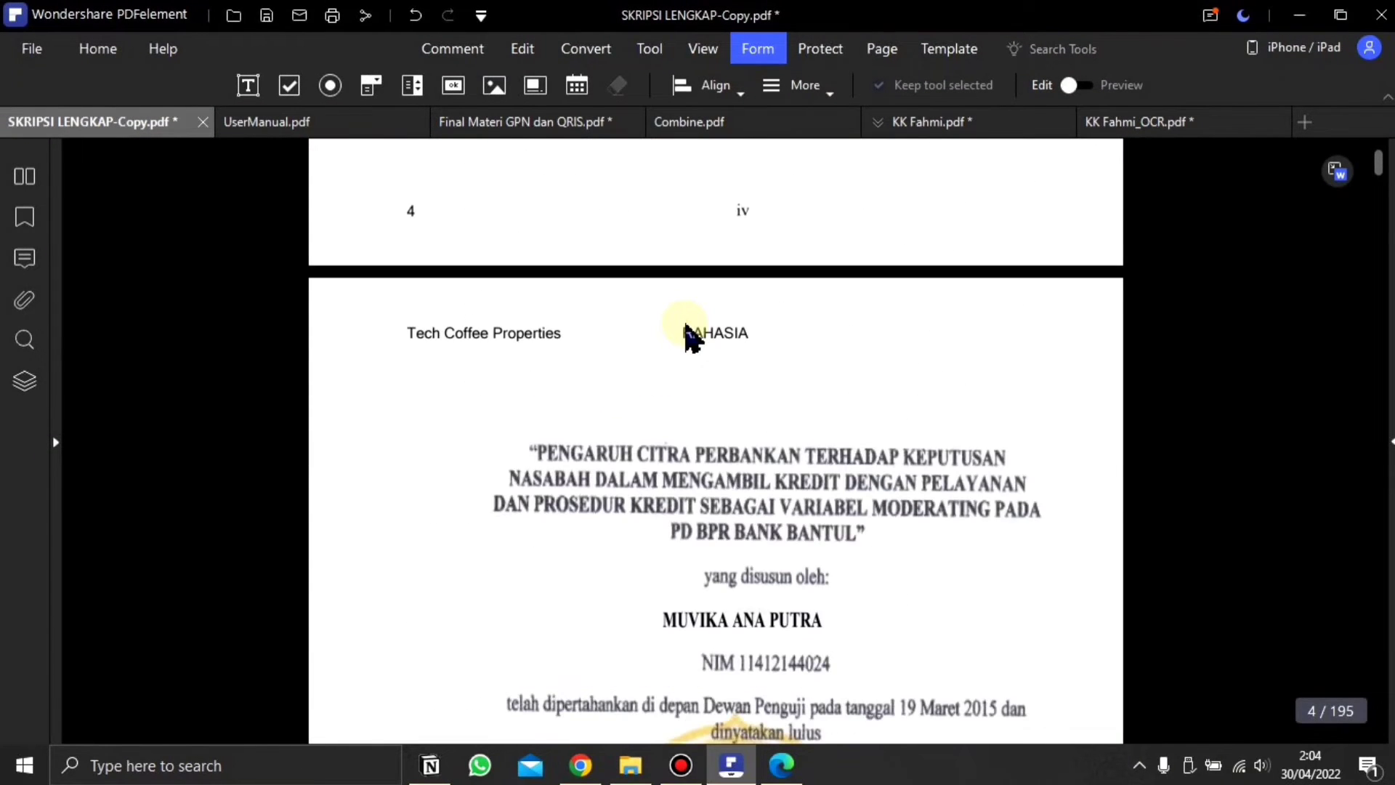
pyautogui.scroll(-1, 701, 331)
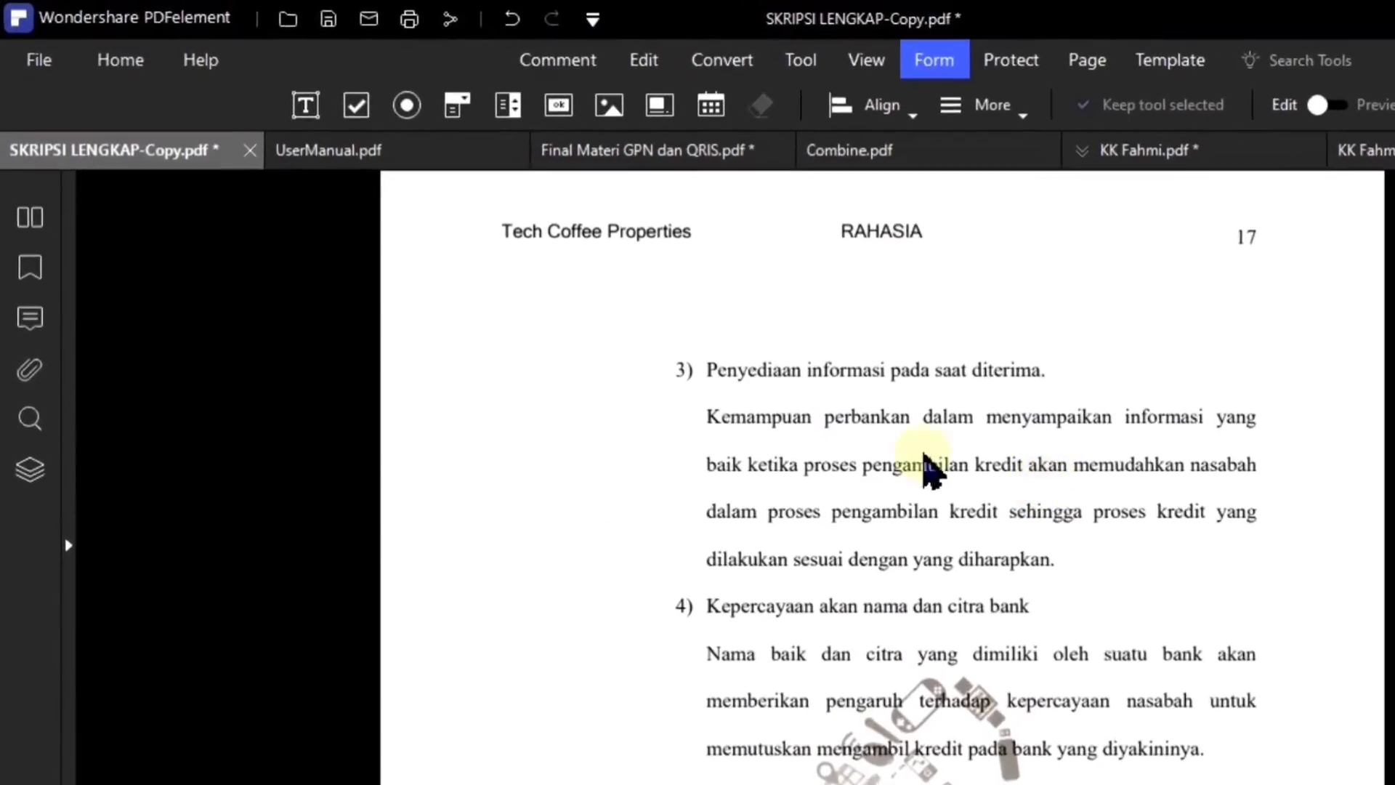
pyautogui.click(333, 117)
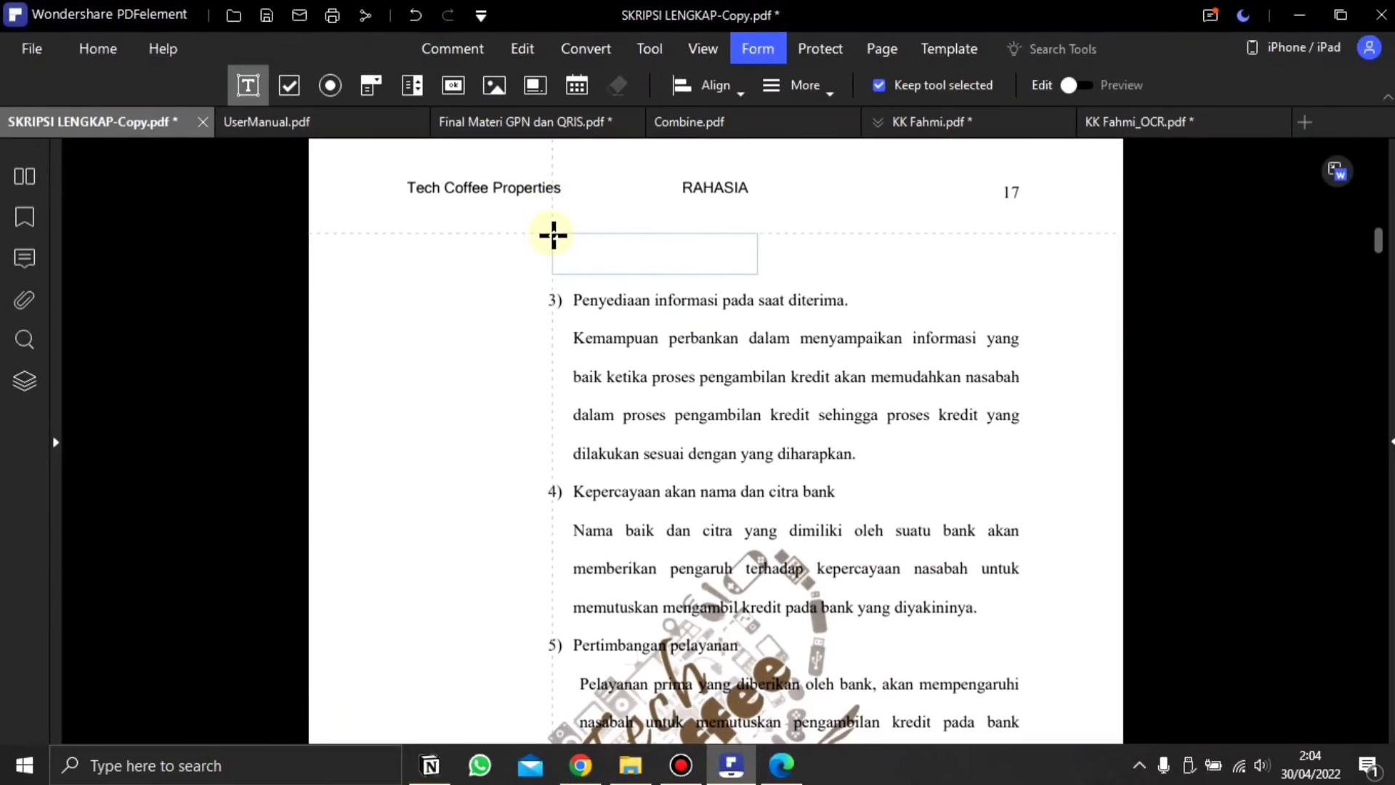
pyautogui.click(642, 289)
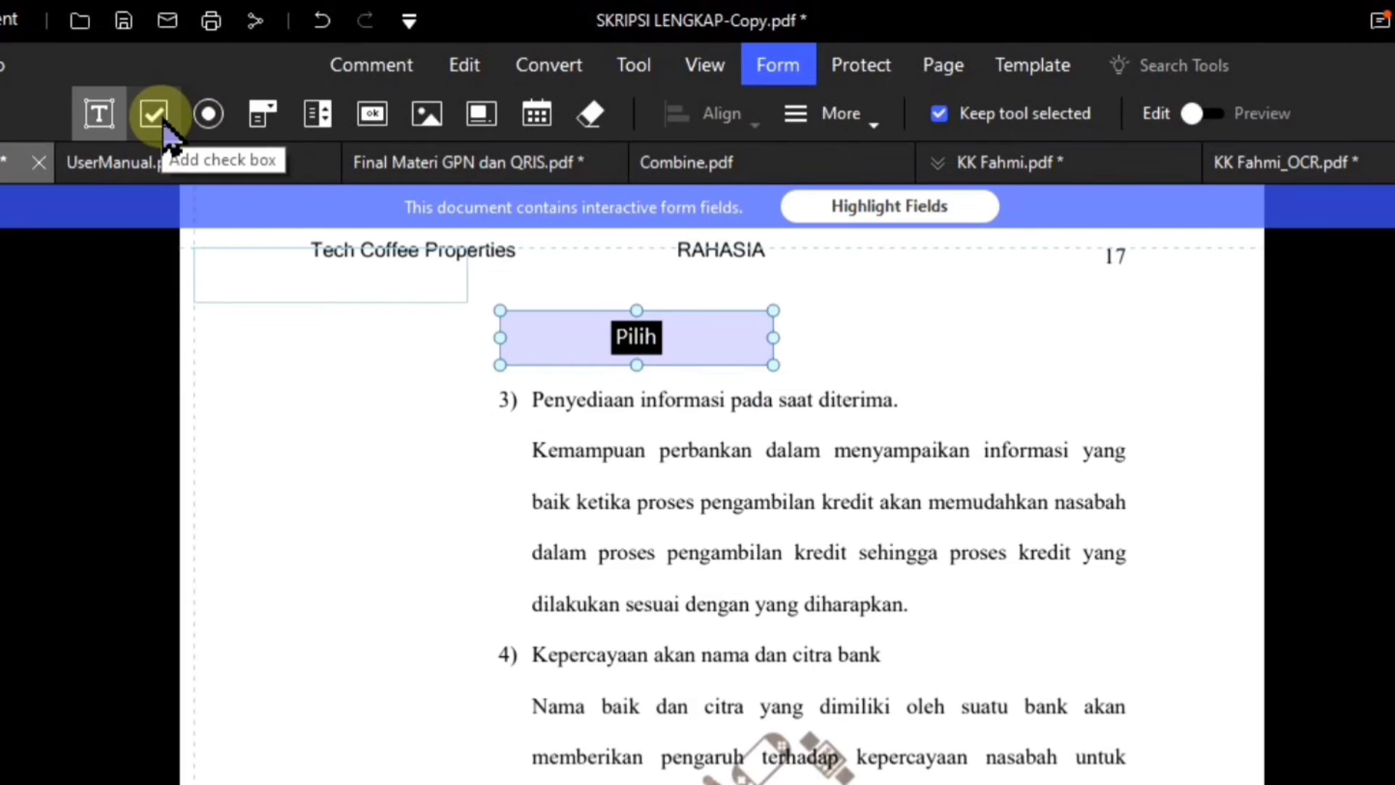
# - Place a form check box over the item 3 number and a radio button over the item 4 number
pyautogui.click(154, 113)
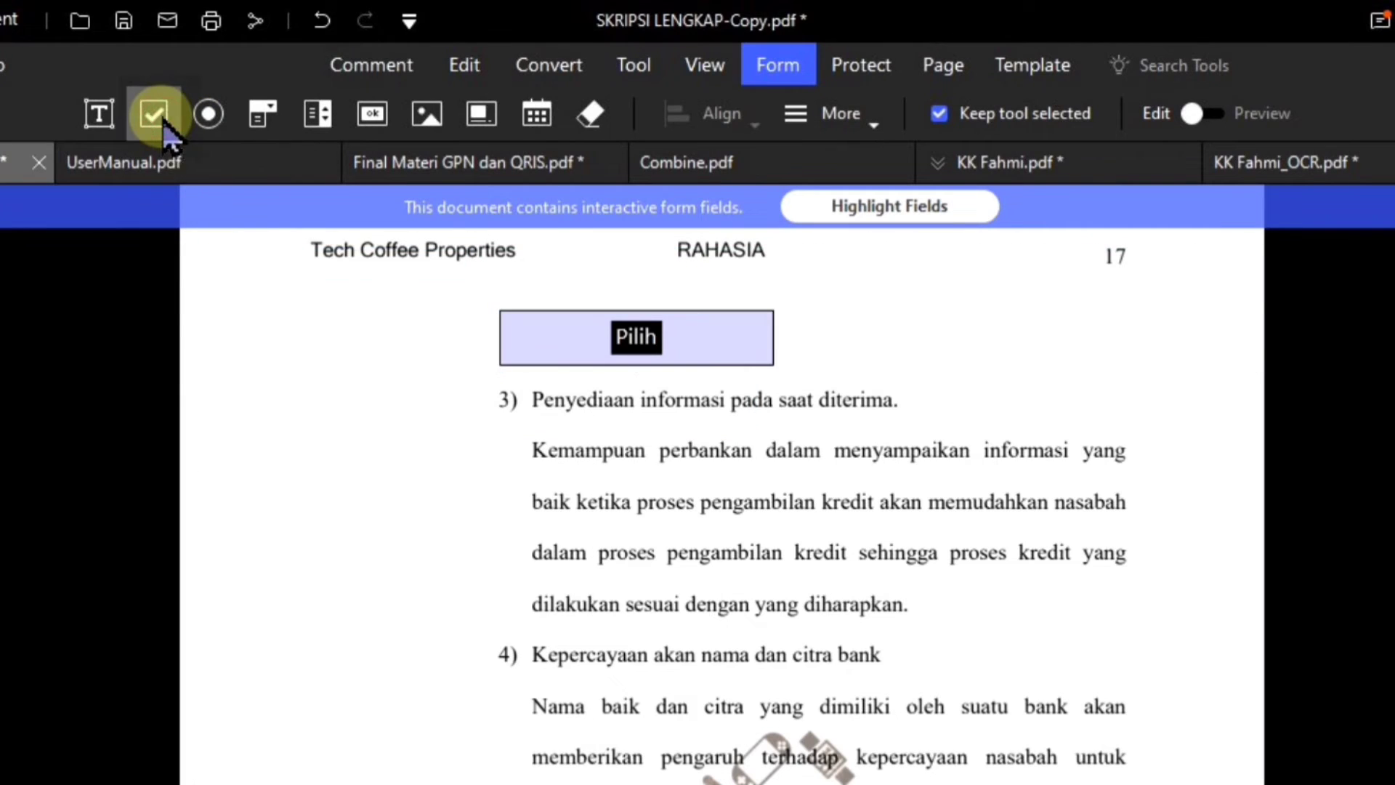
pyautogui.click(480, 374)
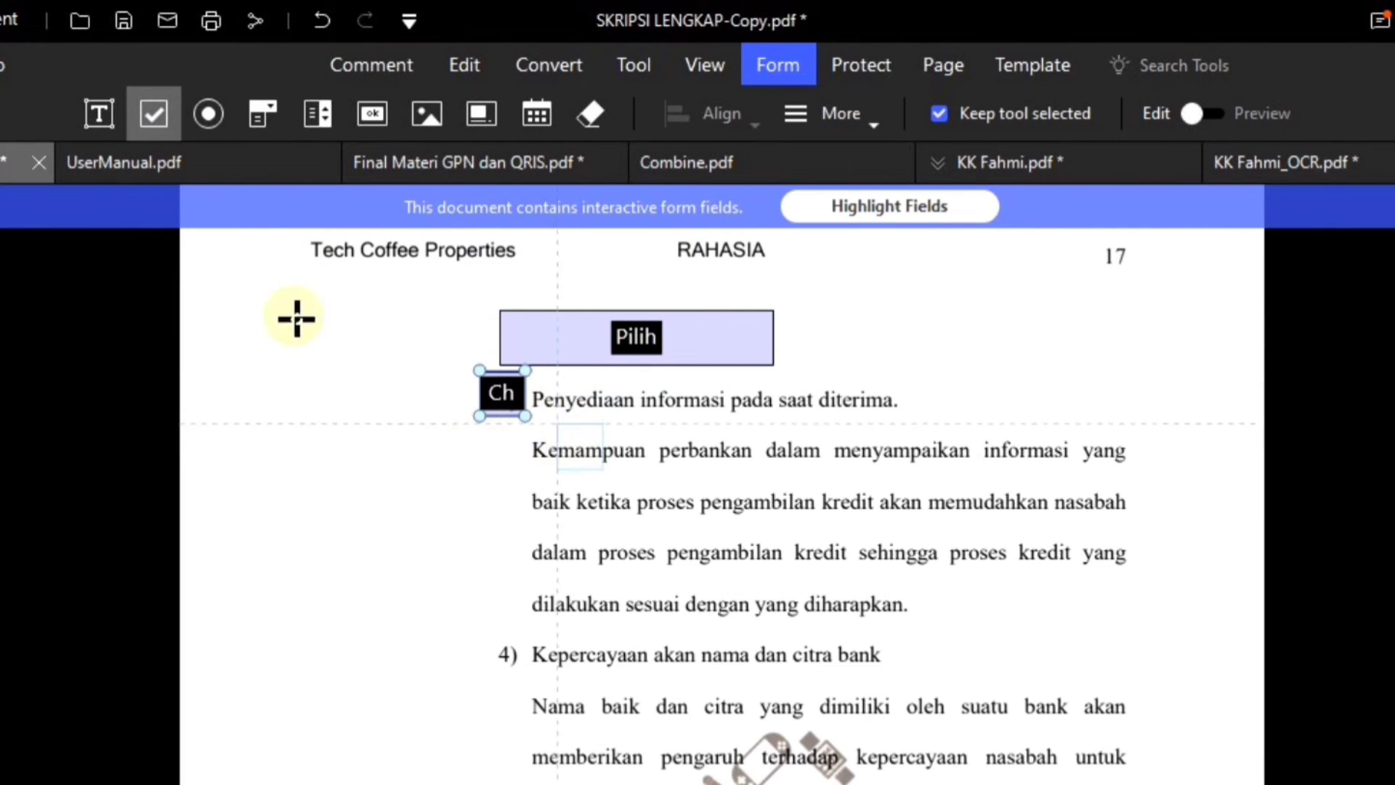
pyautogui.click(208, 117)
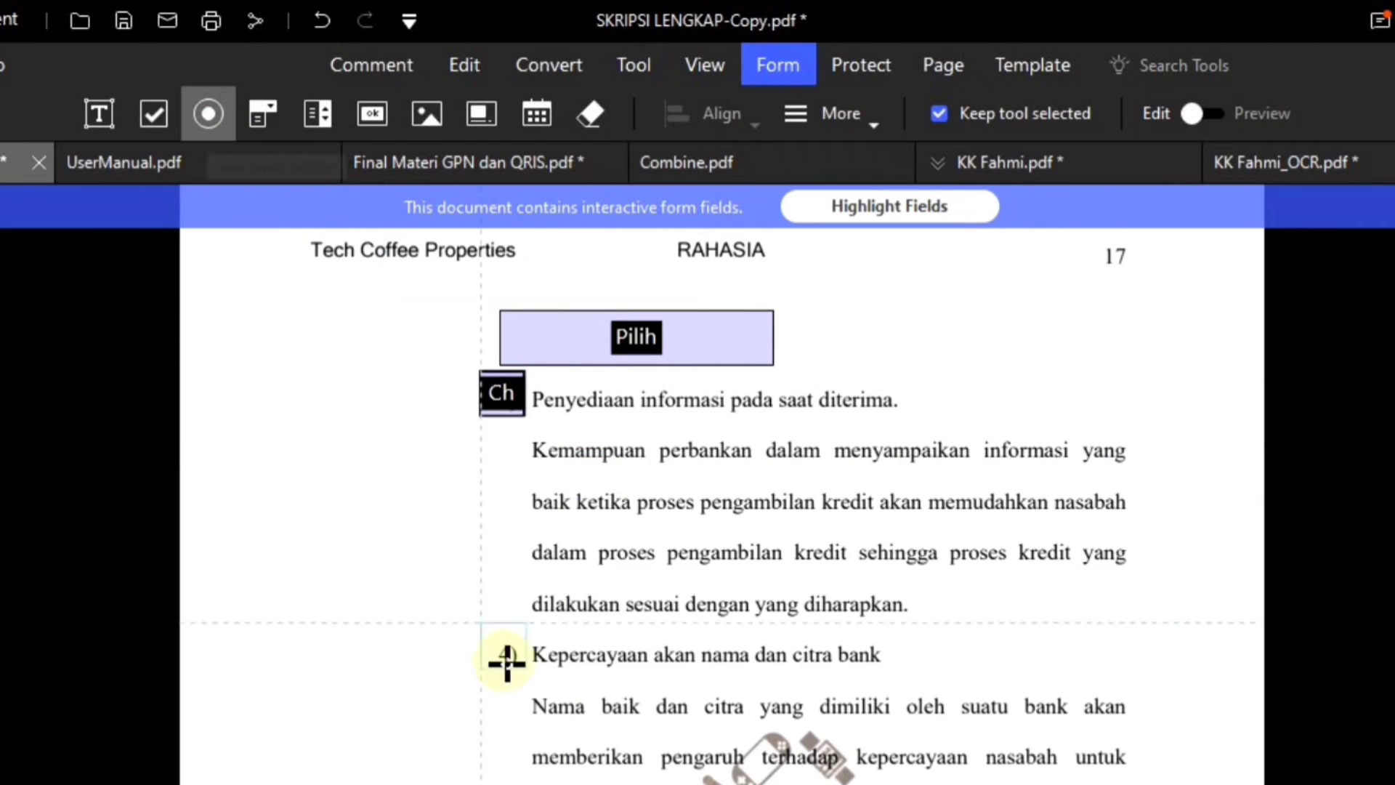
pyautogui.click(484, 635)
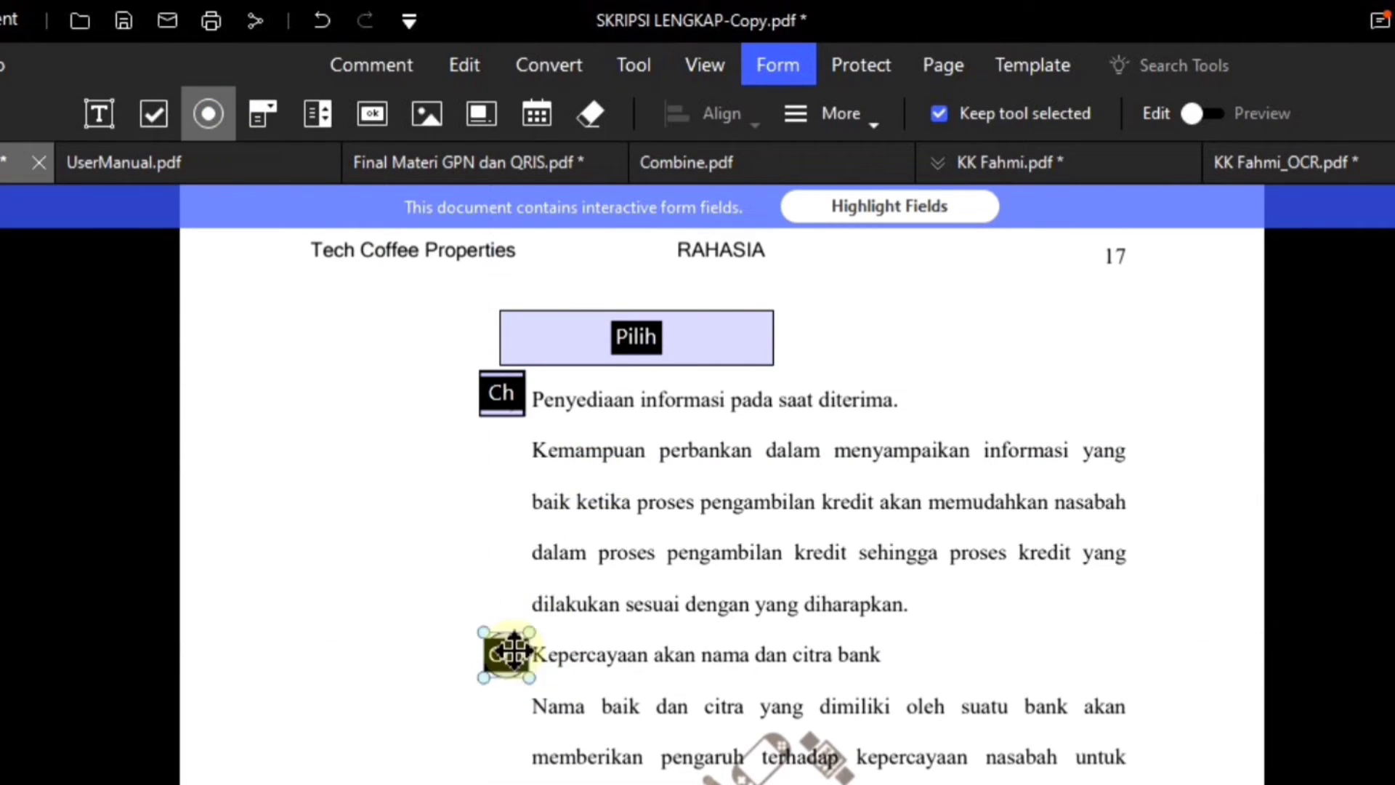
# - Place a combo box beside the Pilih text field and give it the items pilihan 1 and pilihan 2
pyautogui.click(263, 115)
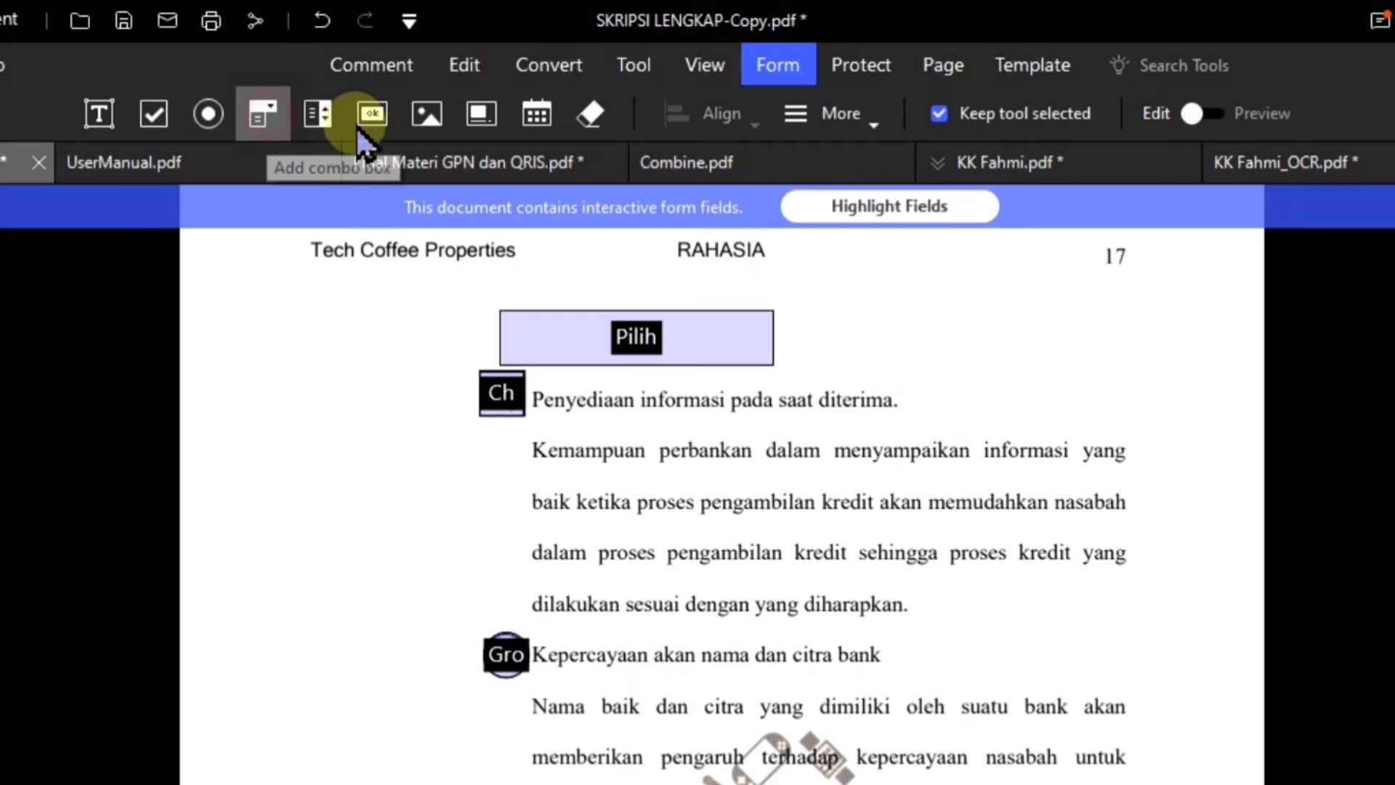
pyautogui.click(817, 309)
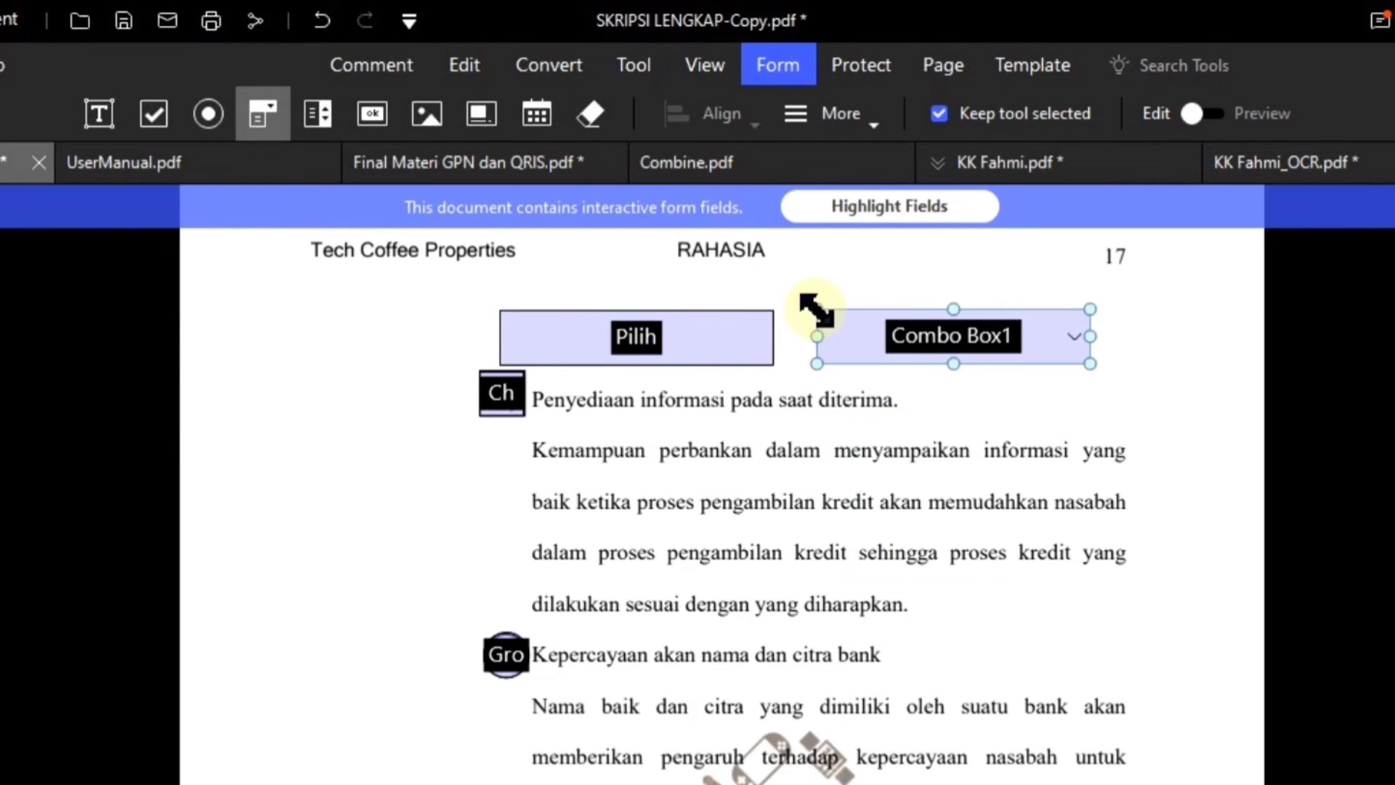
pyautogui.doubleClick(960, 346)
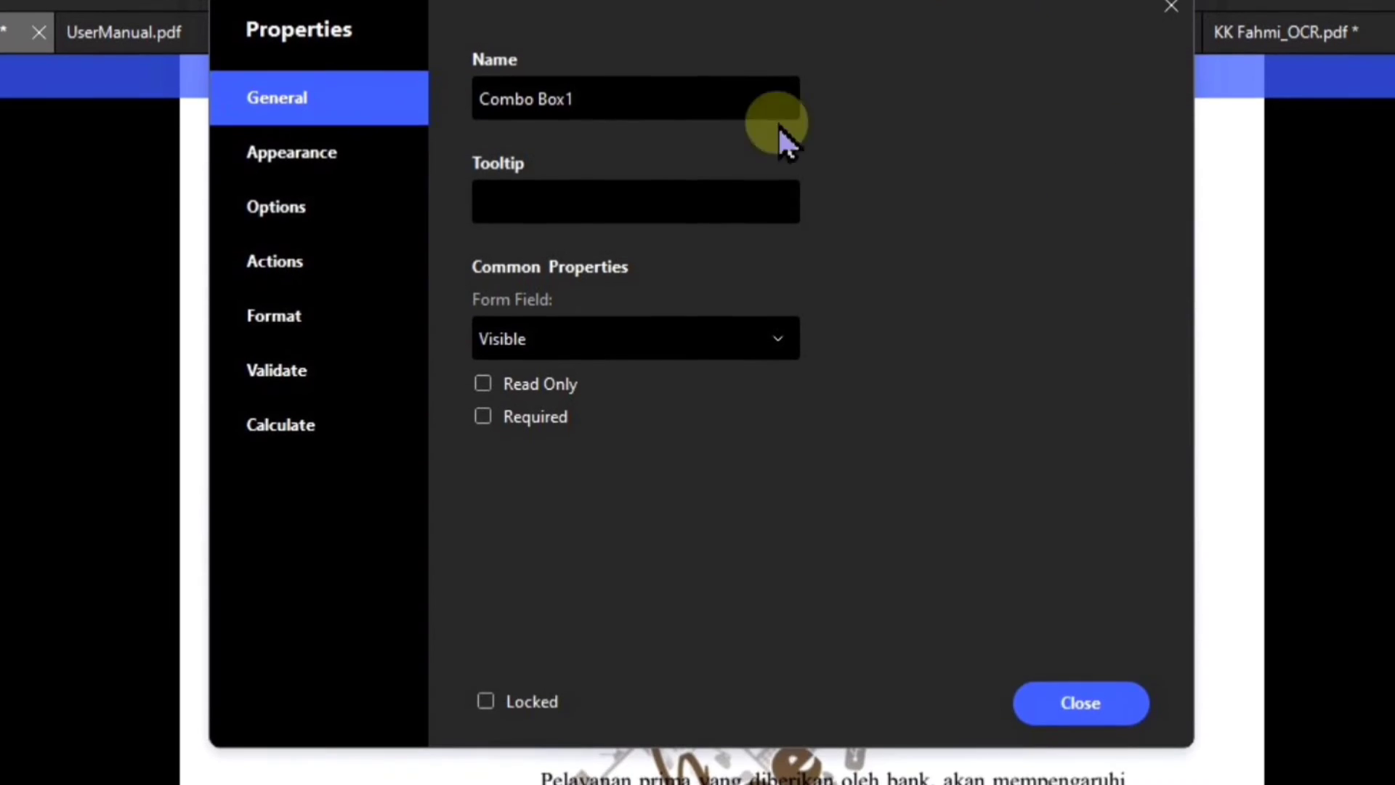
pyautogui.click(330, 210)
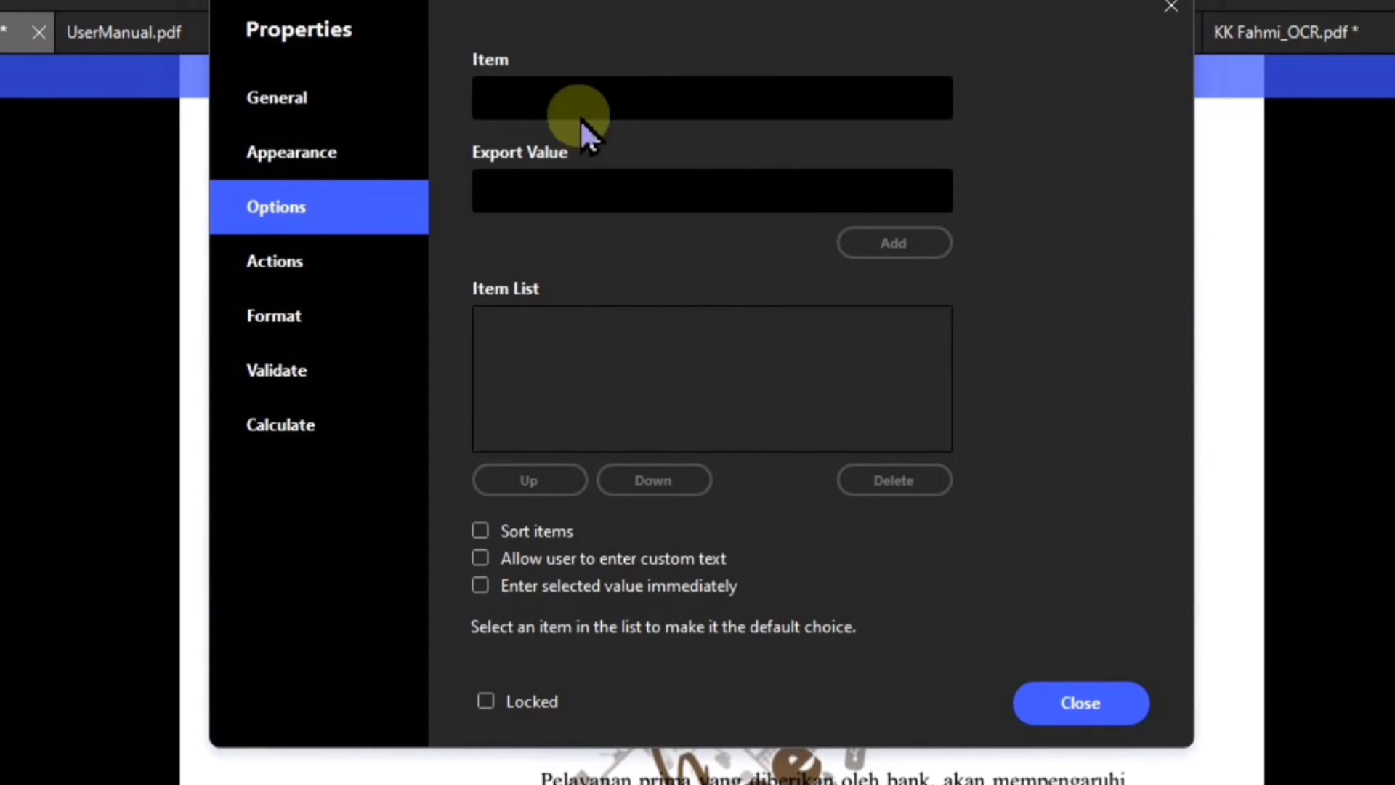
pyautogui.click(582, 100)
pyautogui.write('pi')
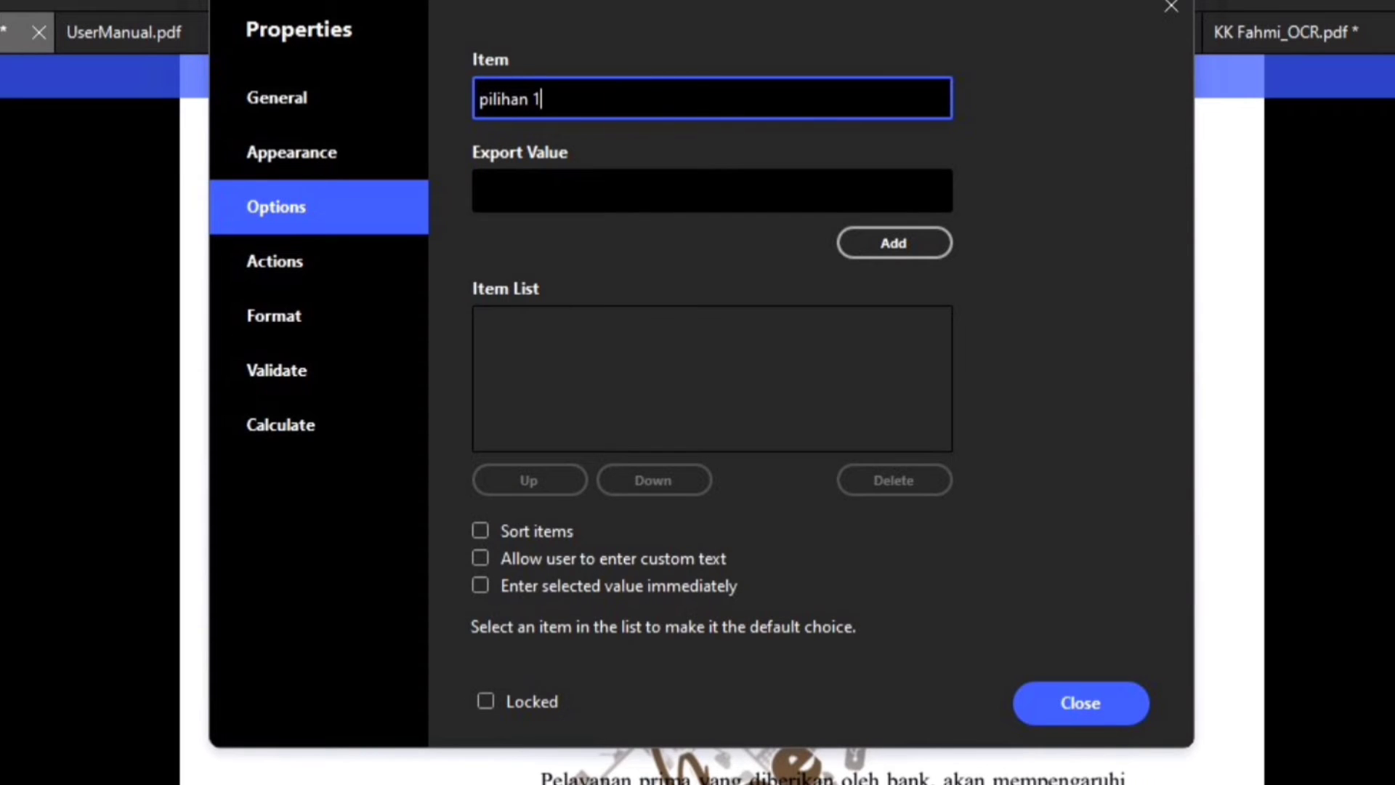
pyautogui.write('lihan 1')
pyautogui.click(890, 241)
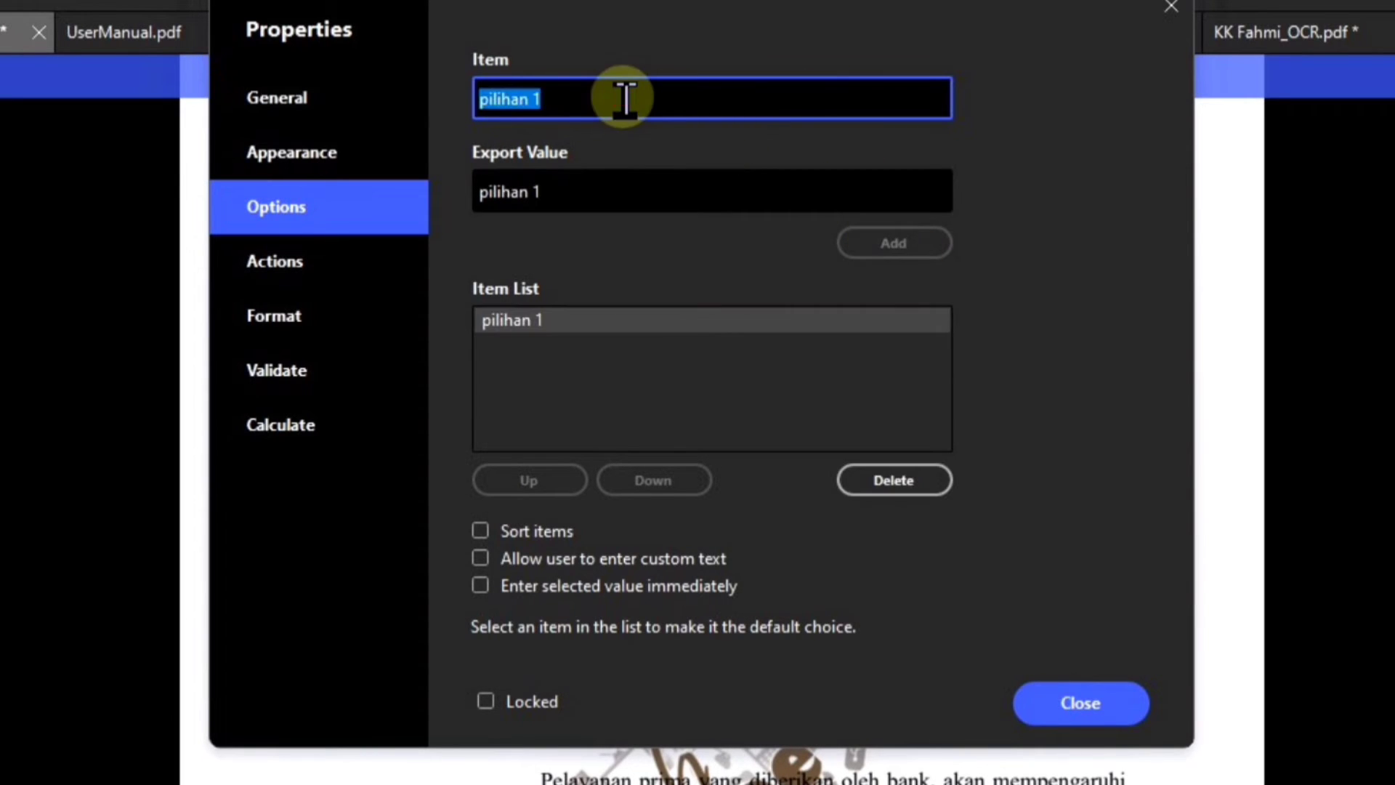
pyautogui.press('BackSpace')
pyautogui.write('2')
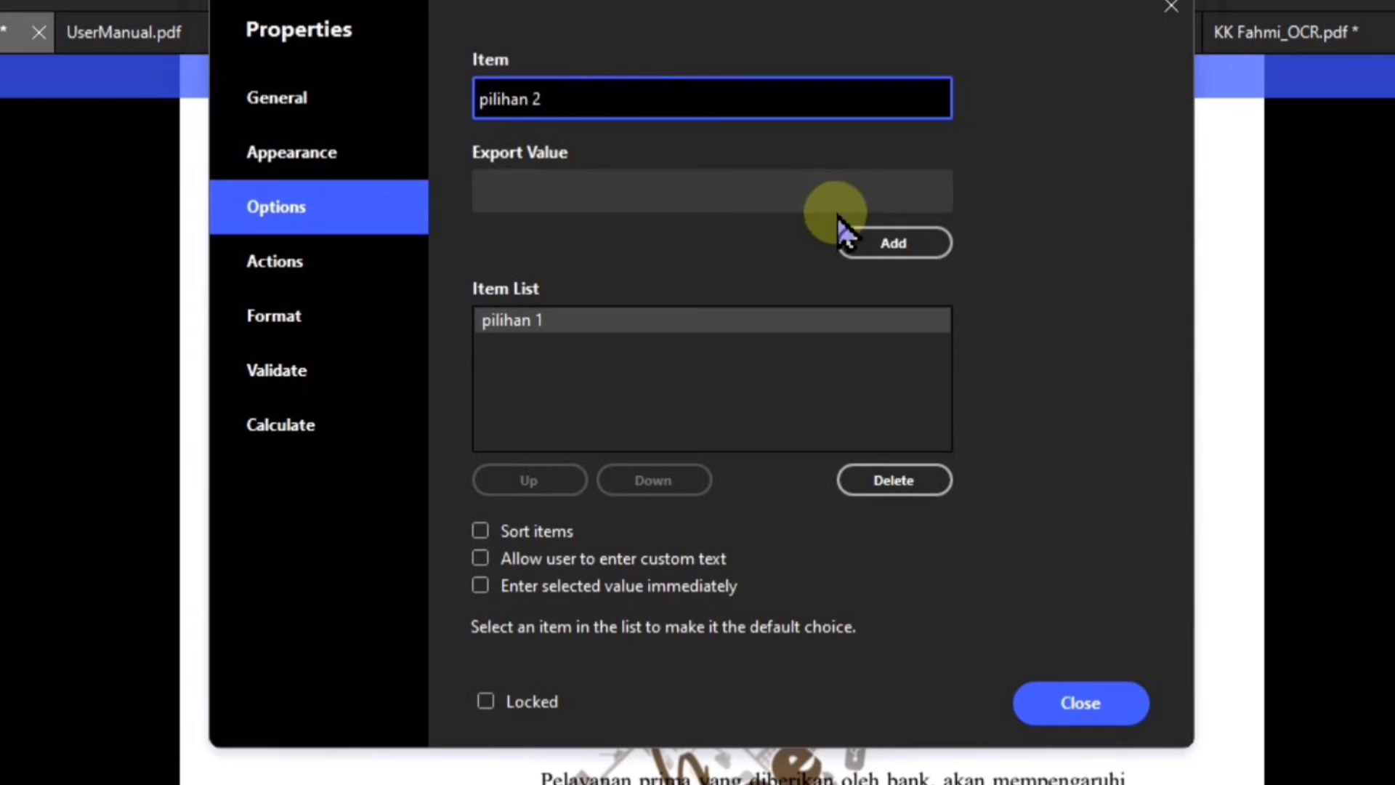
pyautogui.click(886, 244)
pyautogui.click(1074, 702)
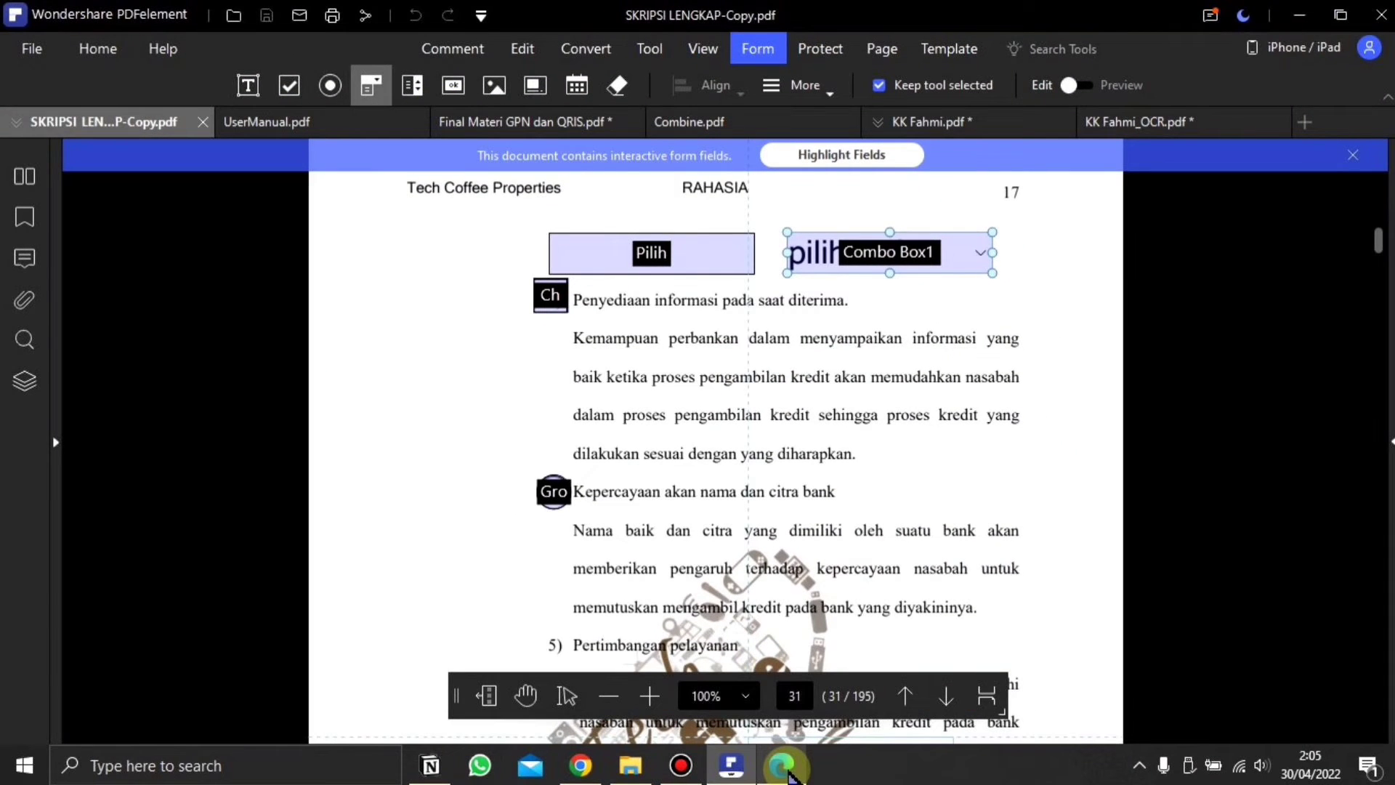
# - Switch to the PDF in Microsoft Edge, select the item 4 radio button and enter cascascascas in the page 17 text field
pyautogui.click(785, 770)
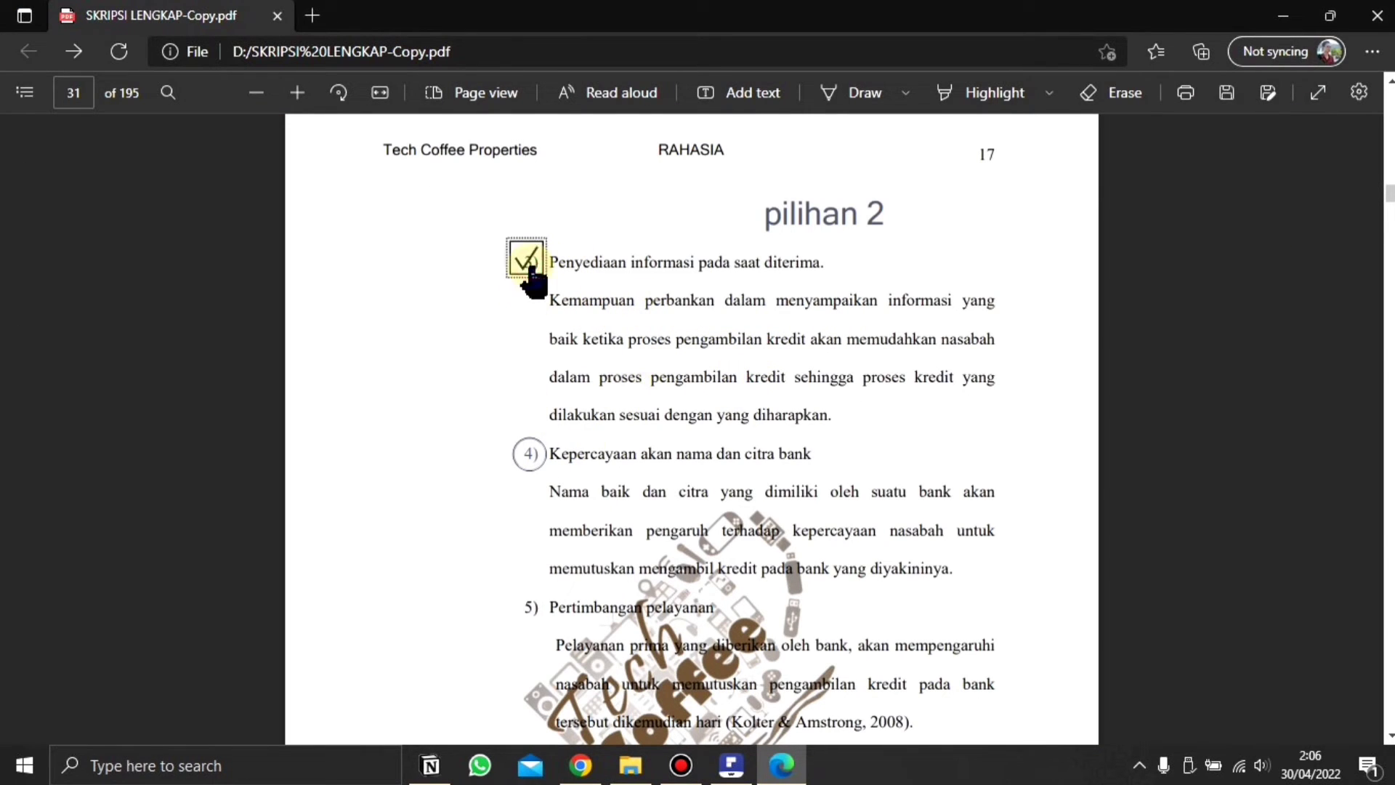
pyautogui.click(532, 455)
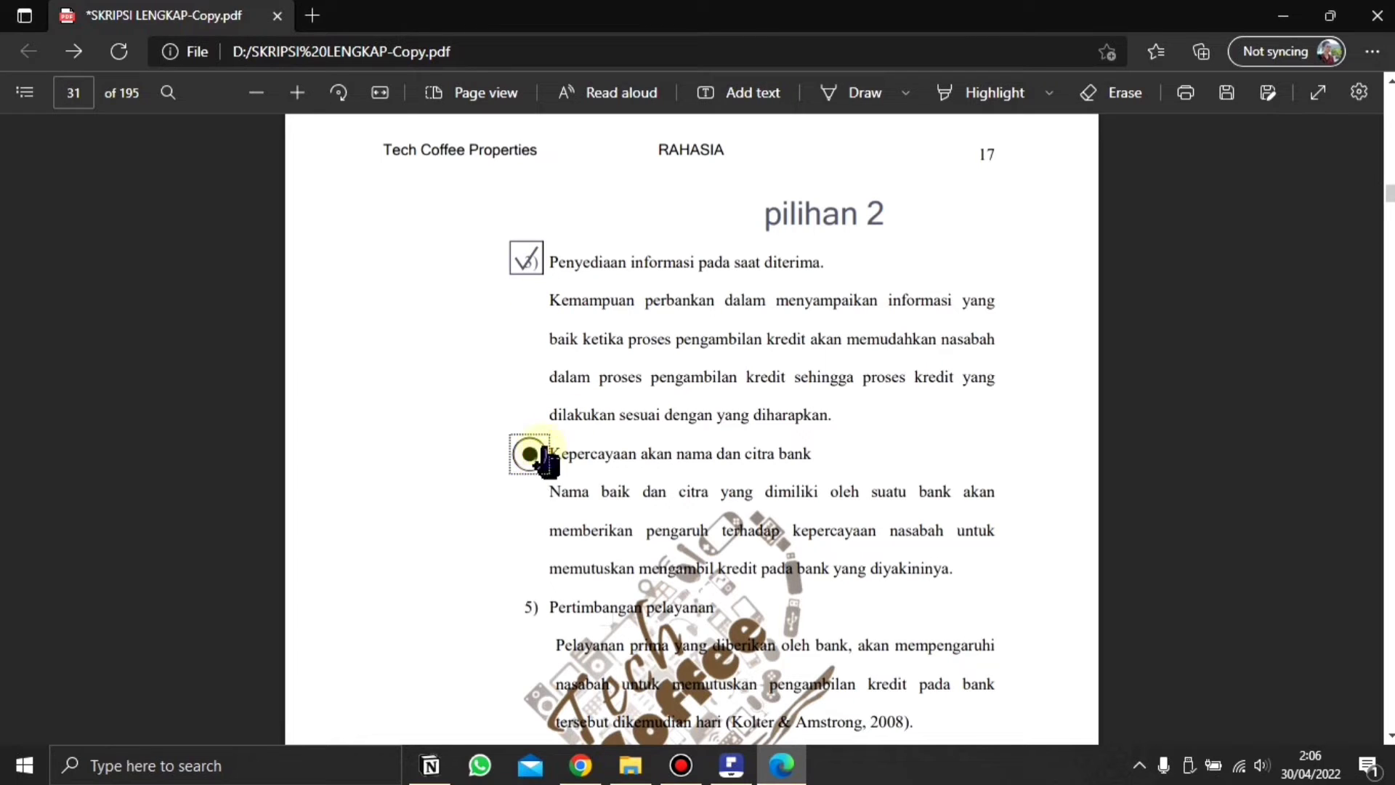
pyautogui.click(596, 217)
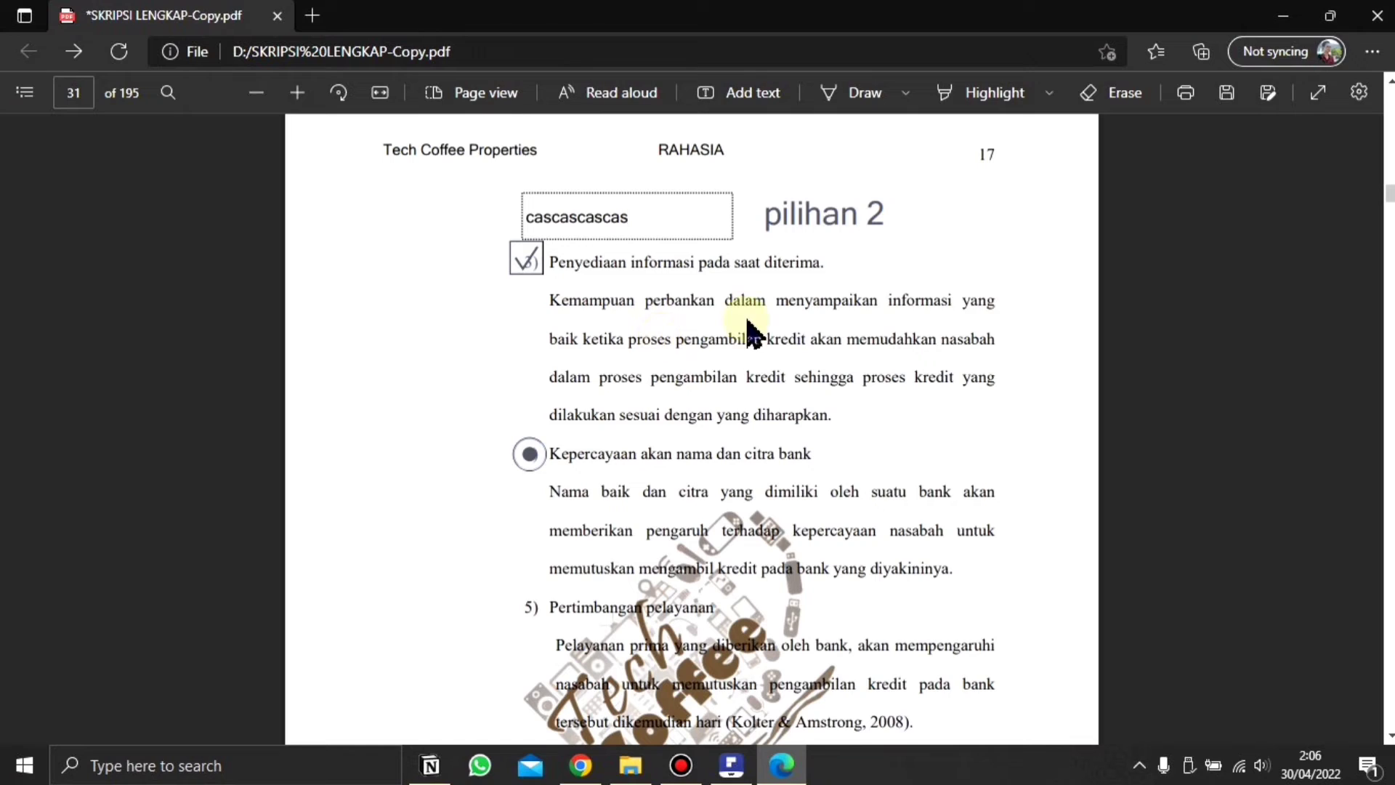
# - Try both items of the form's combo box, first pilihan 1 and finally pilihan 2
pyautogui.click(830, 218)
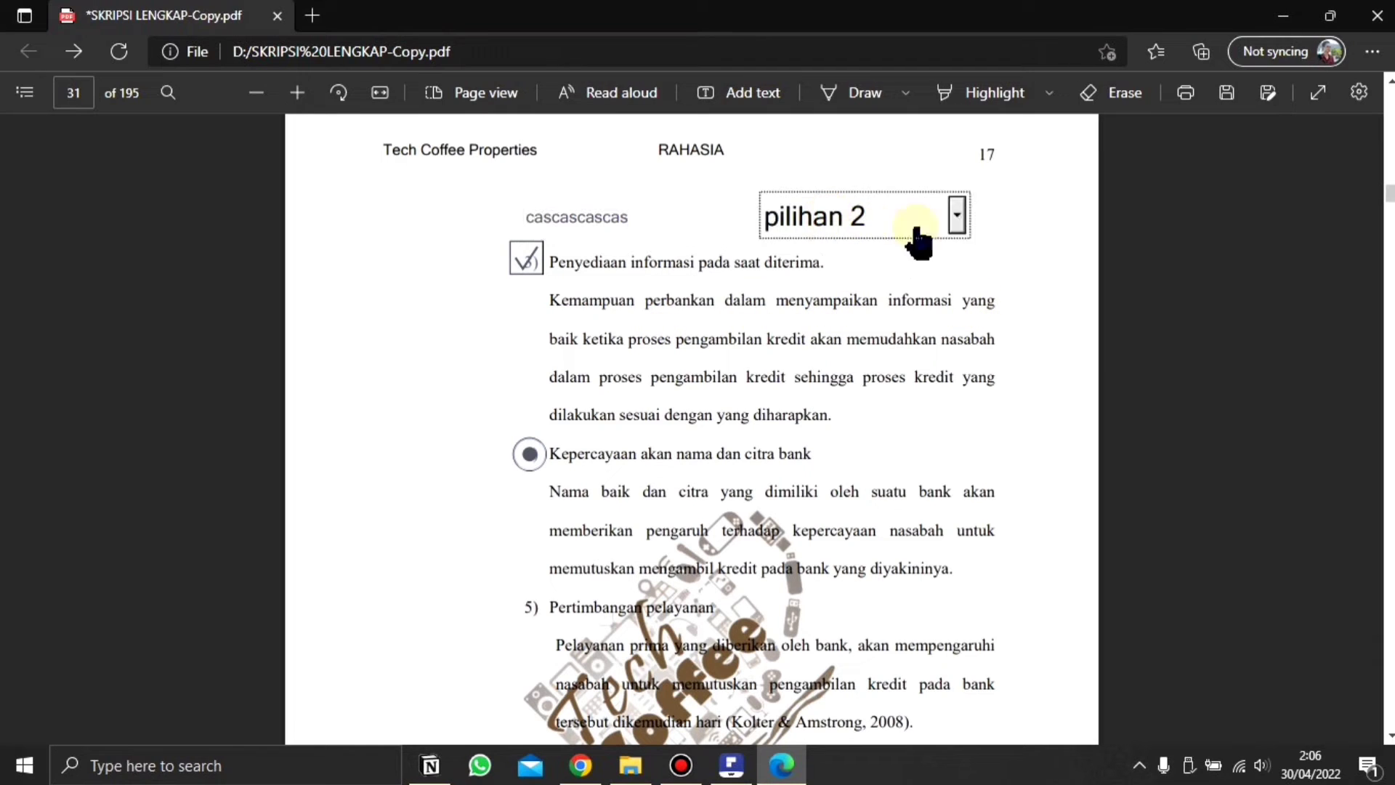
pyautogui.click(959, 221)
pyautogui.click(919, 245)
pyautogui.click(958, 216)
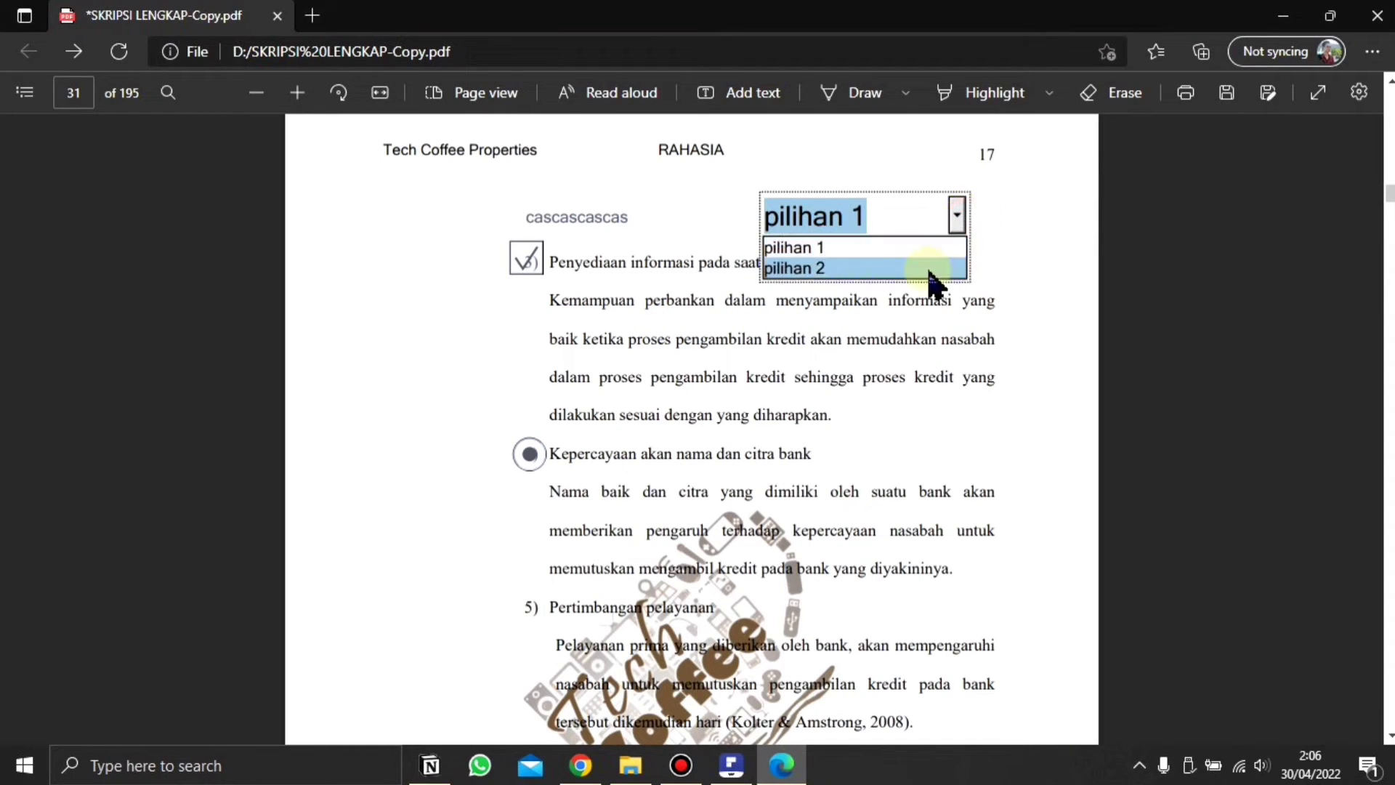
pyautogui.click(933, 268)
# - Replace the sample text in the form's text field with F
pyautogui.click(681, 222)
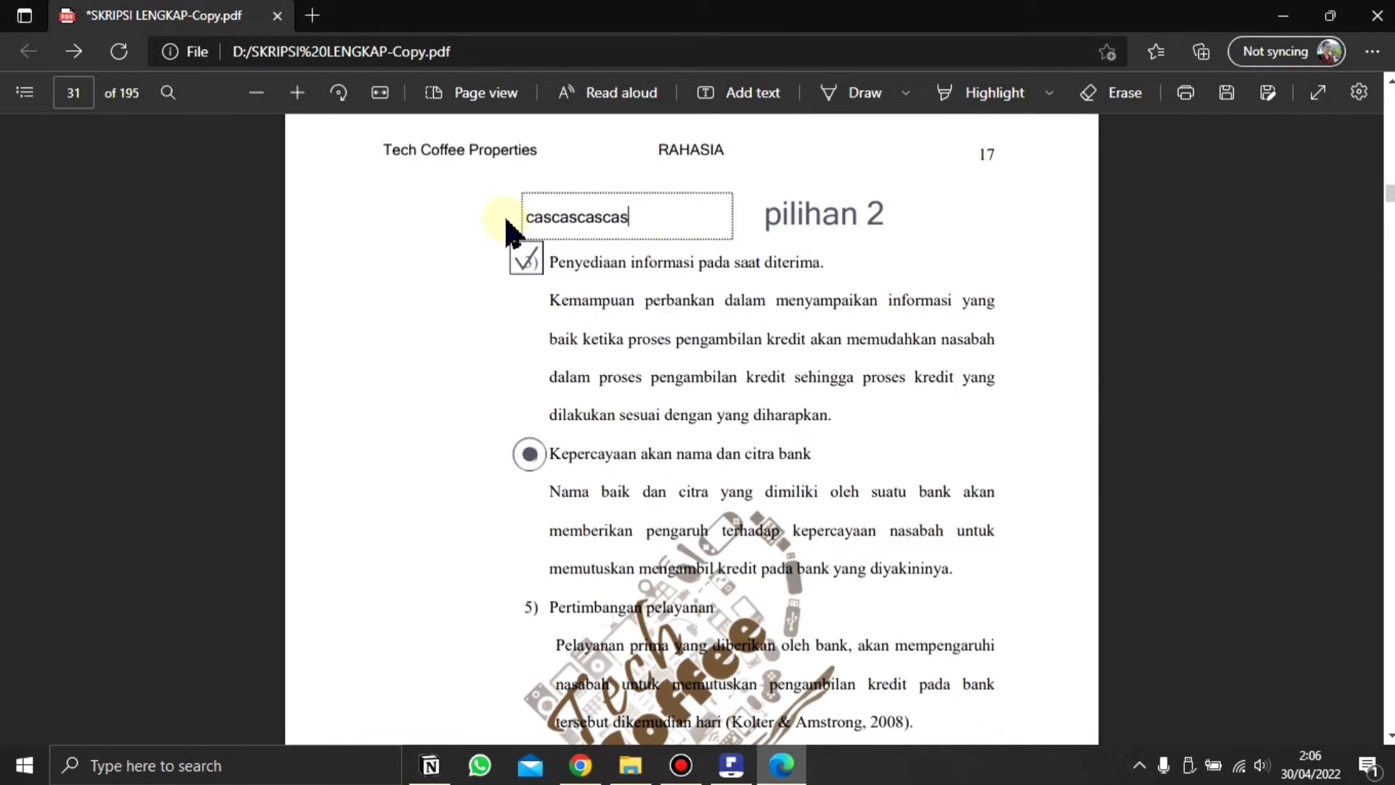
pyautogui.doubleClick(547, 218)
pyautogui.write('F')
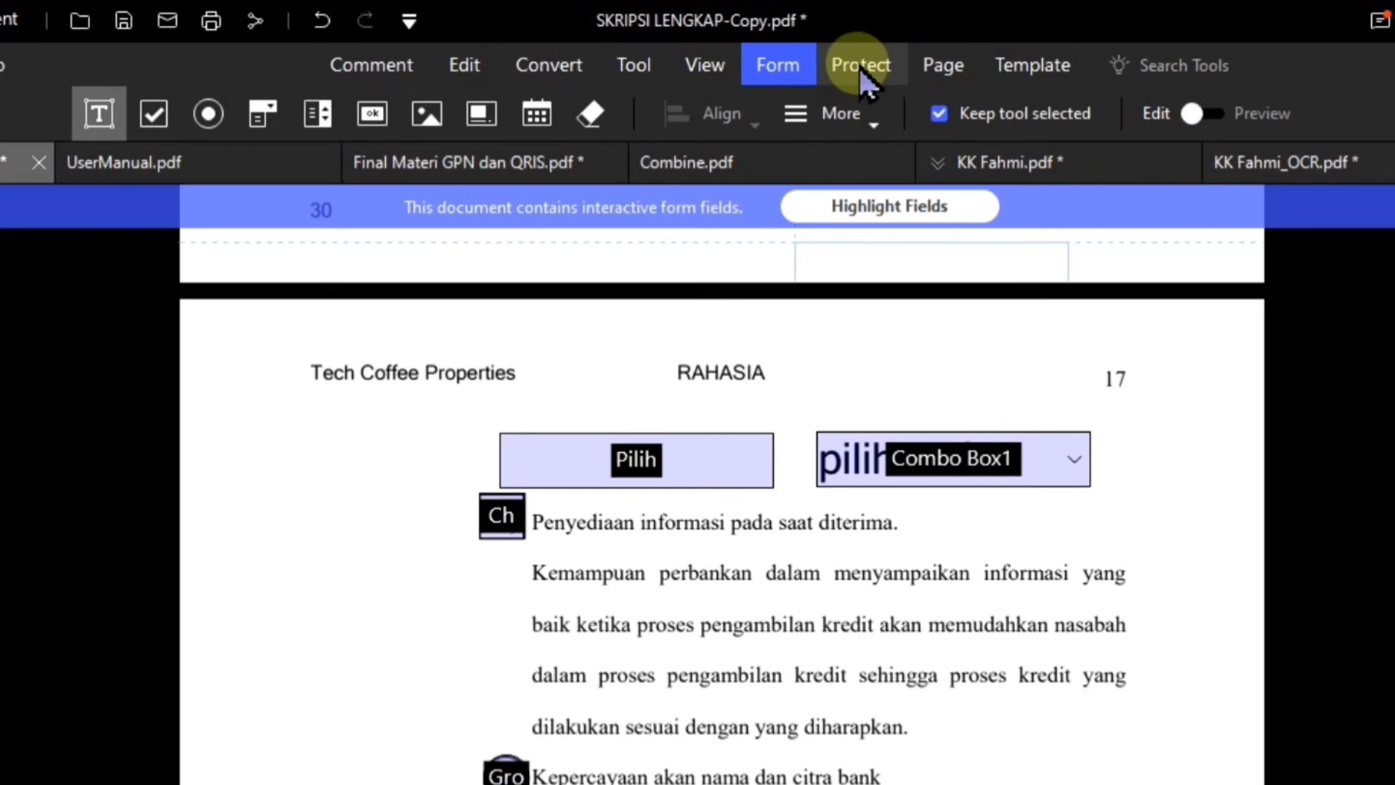
# - In PDFelement, open the password security settings for SKRIPSI LENGKAP-Copy.pdf and enable both the Open Password and the Permission Password
pyautogui.click(861, 66)
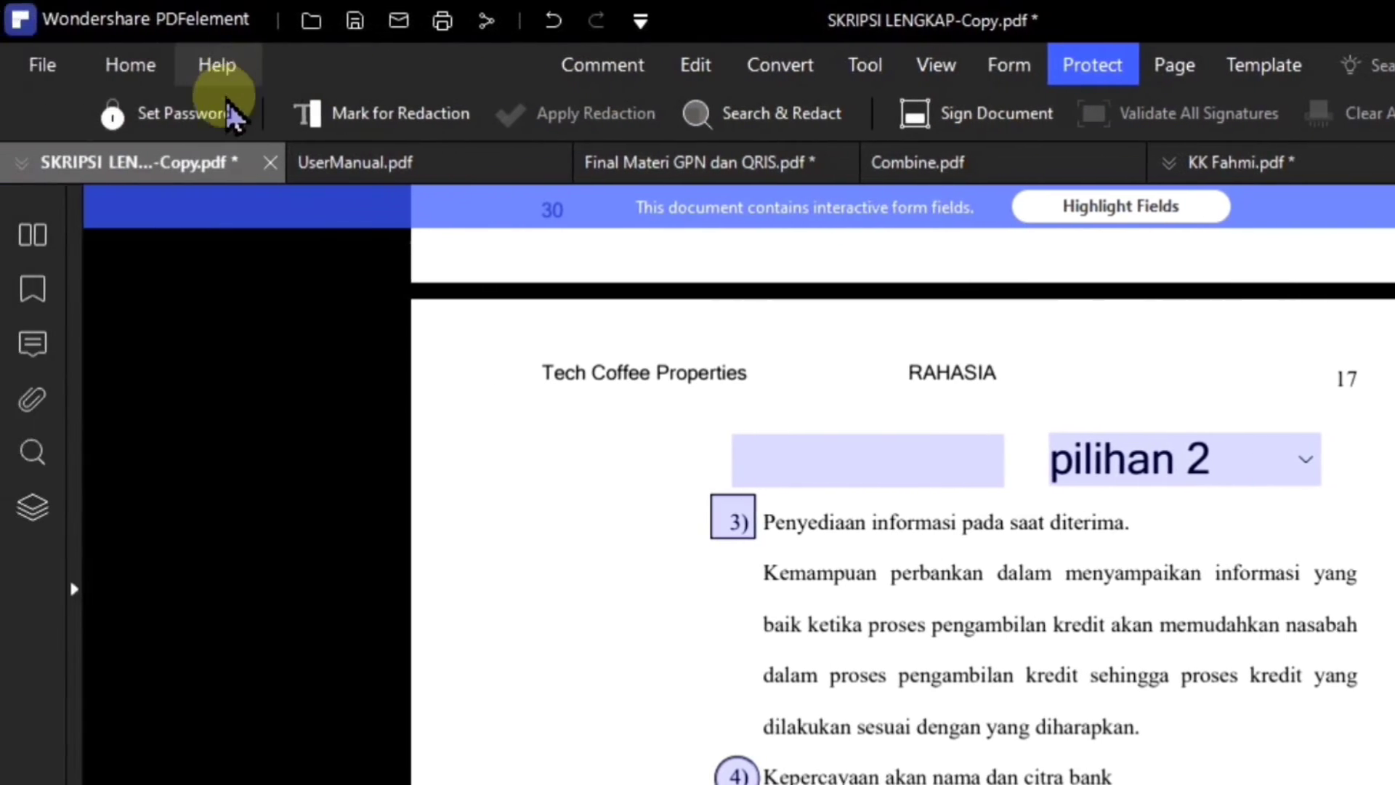
pyautogui.click(221, 116)
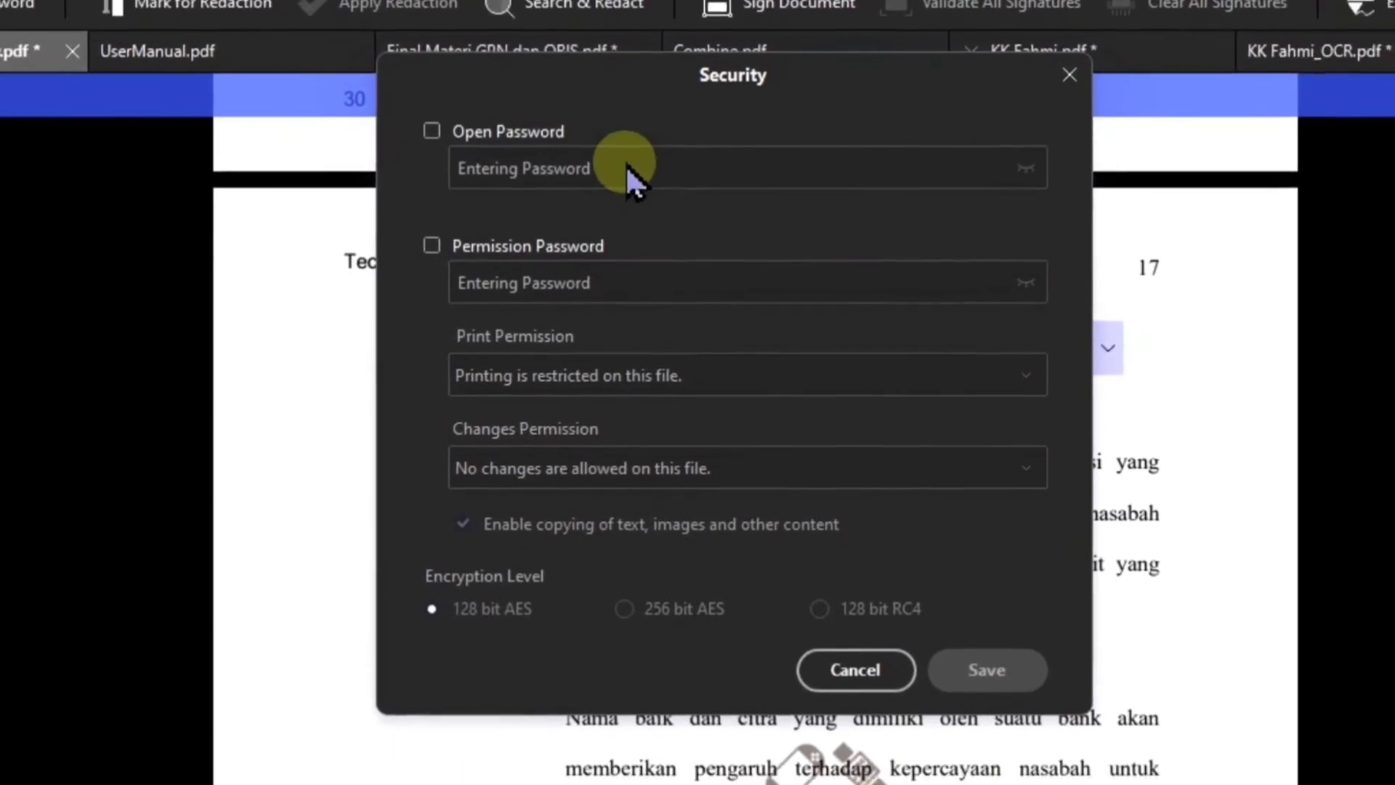
pyautogui.click(423, 114)
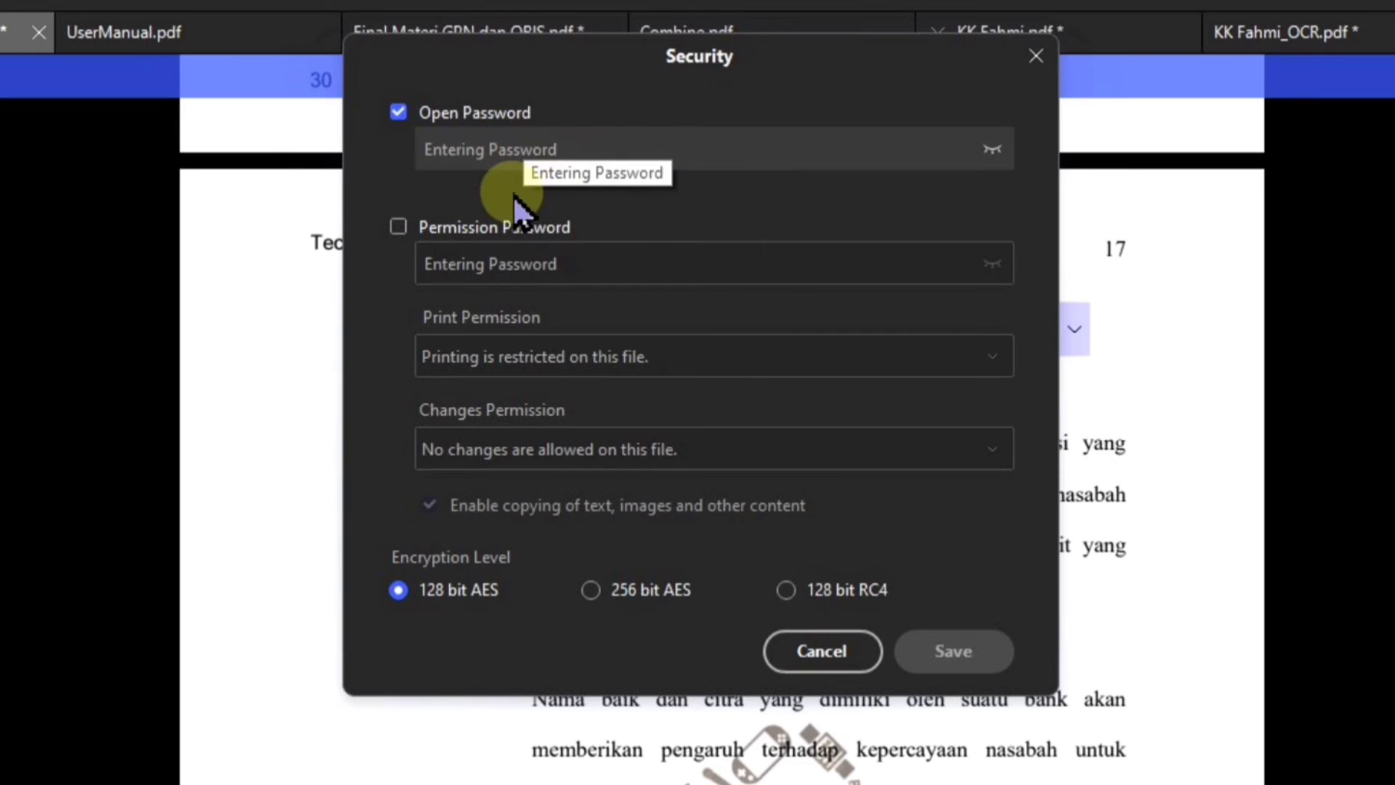
pyautogui.click(401, 226)
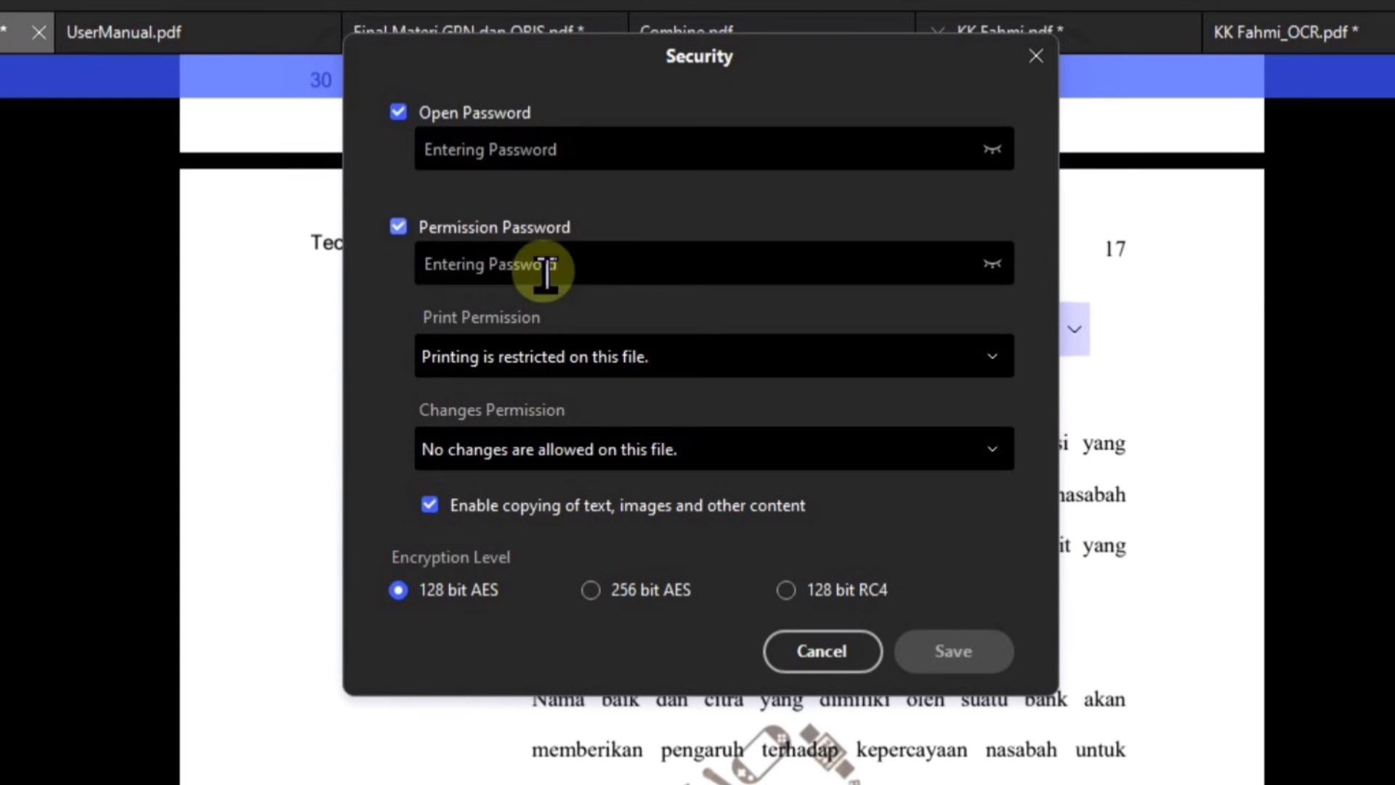
pyautogui.click(634, 263)
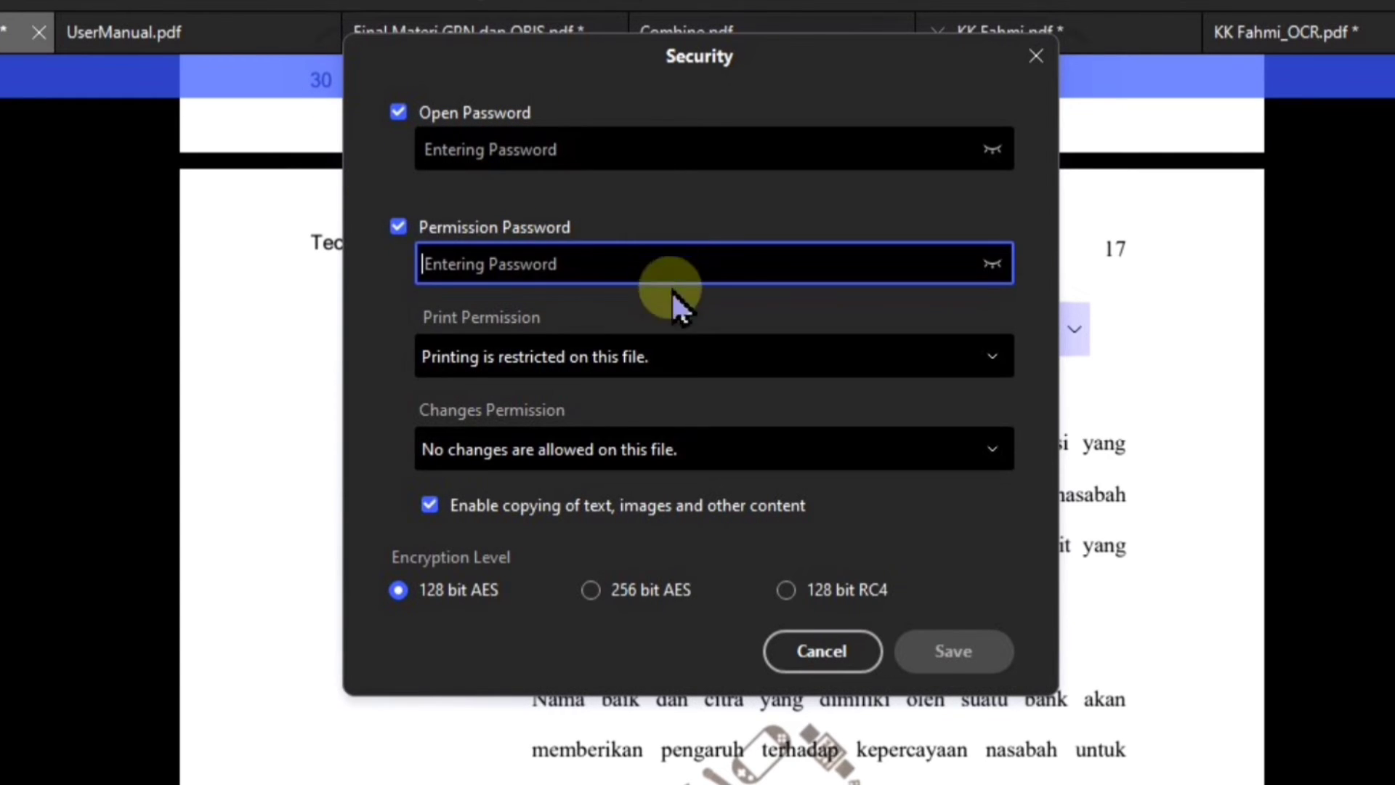
# - Restrict printing of the file and set the changes permission to allow Insert, Delete, and Rotate
pyautogui.click(614, 367)
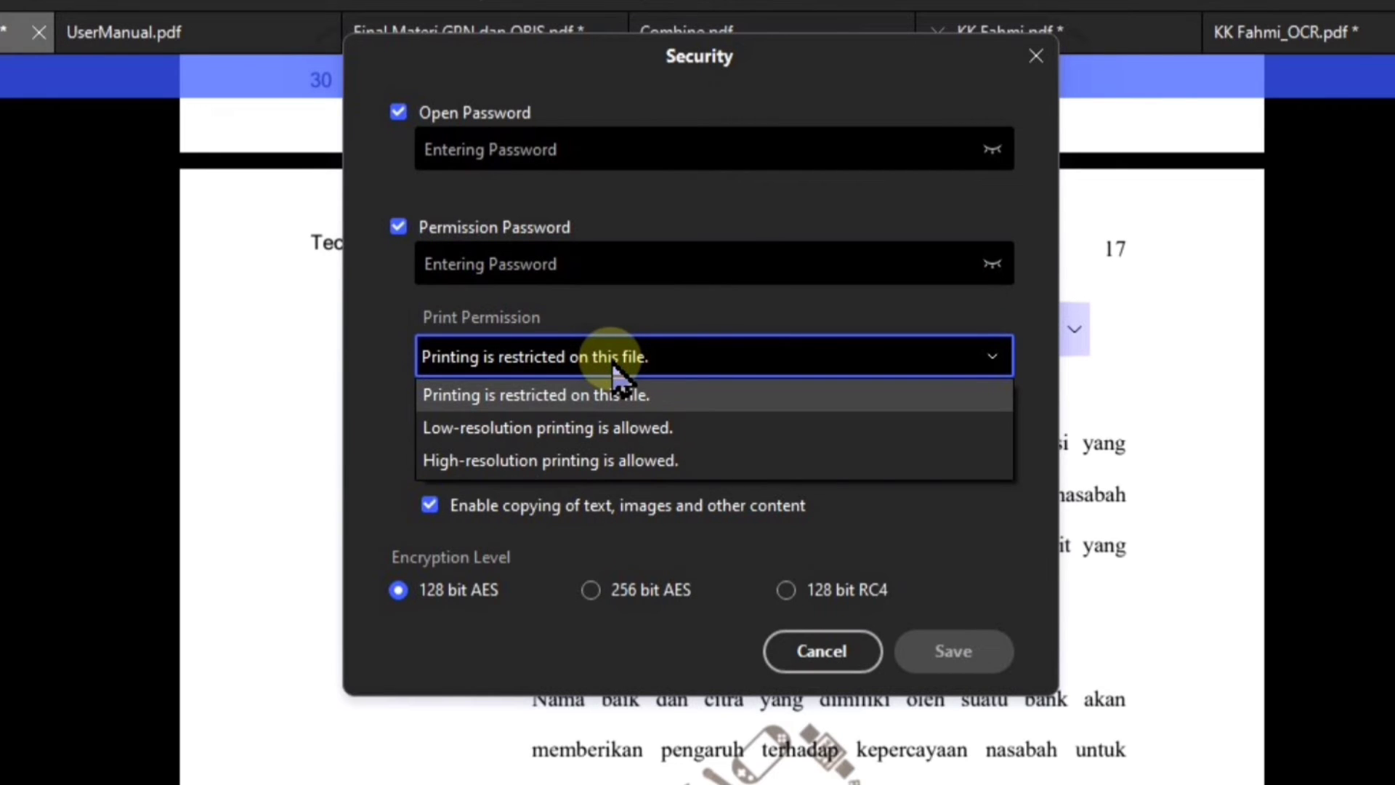
pyautogui.click(612, 391)
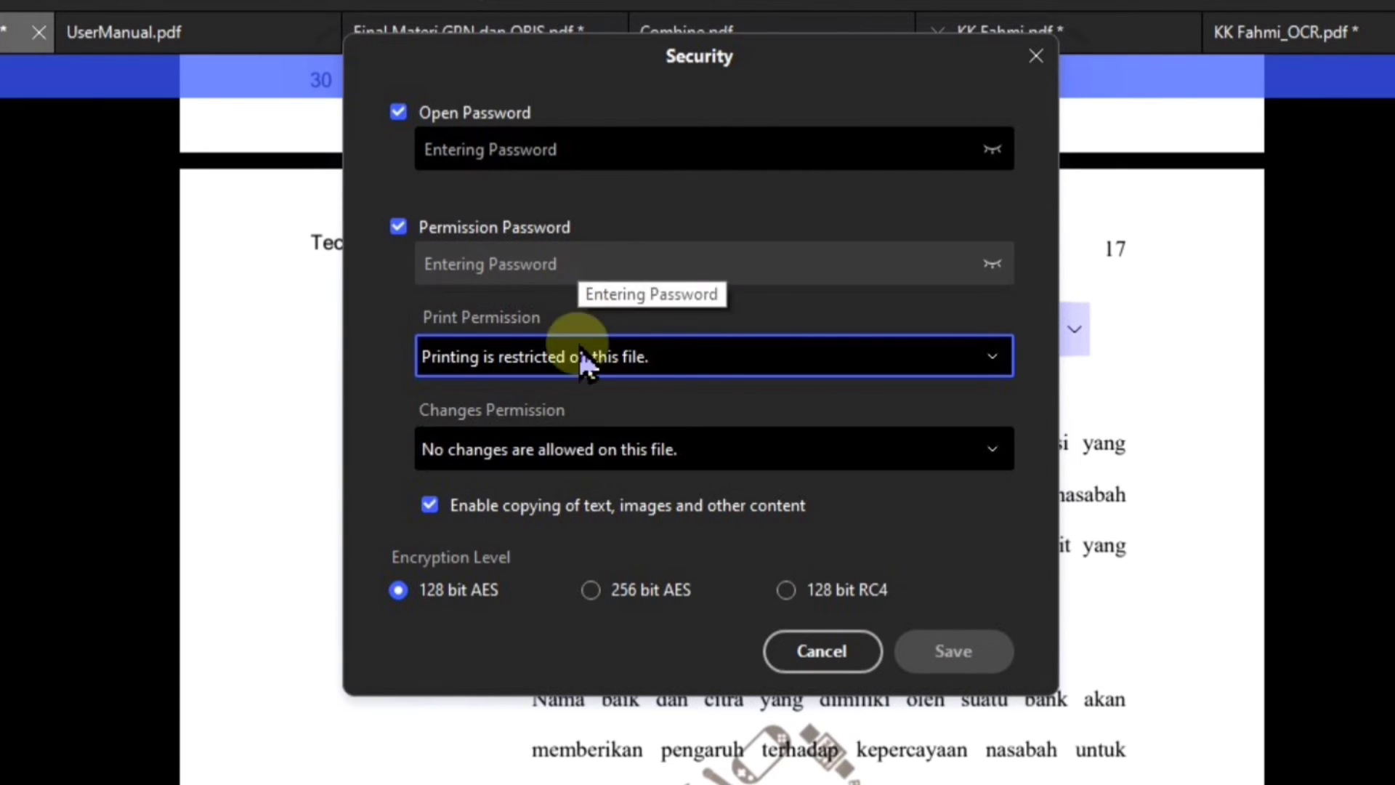
pyautogui.click(541, 447)
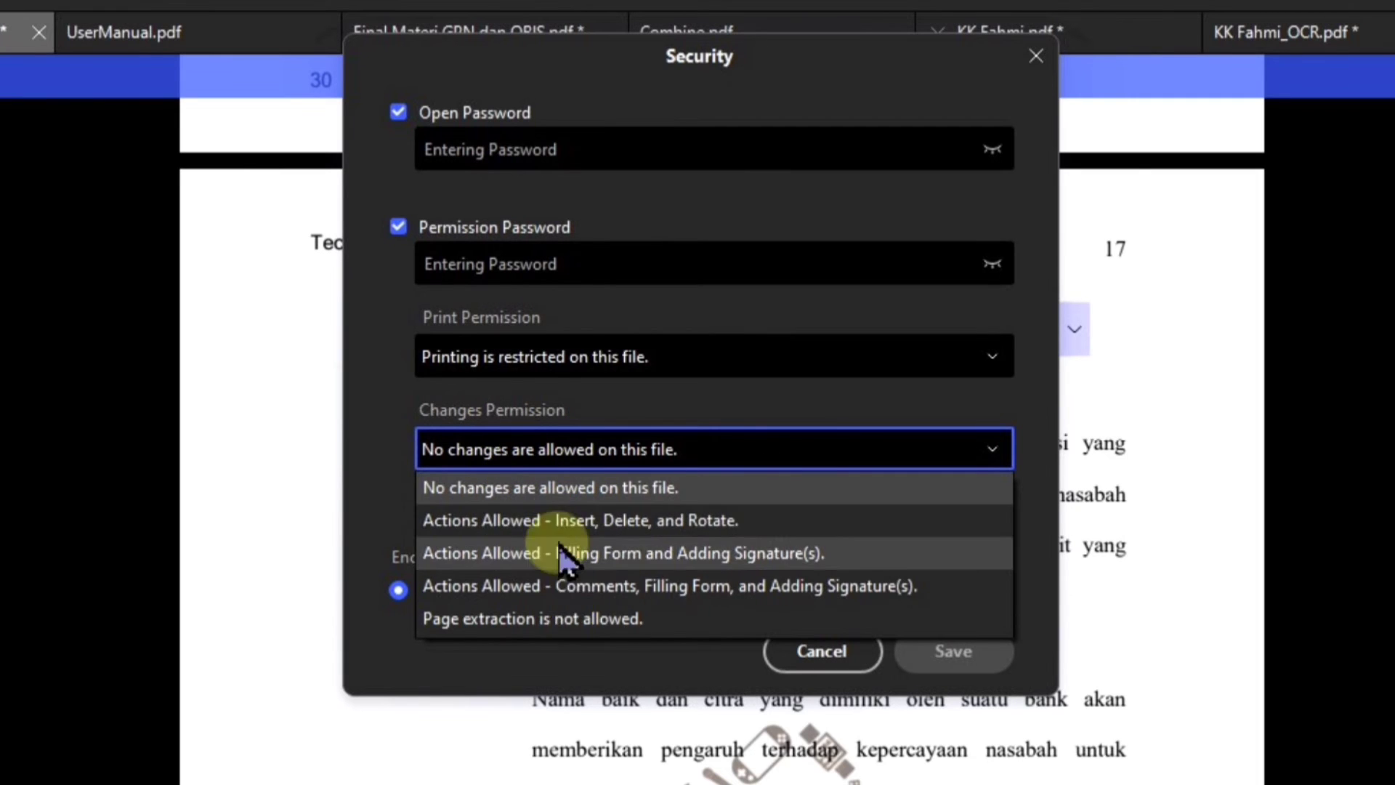
pyautogui.click(603, 521)
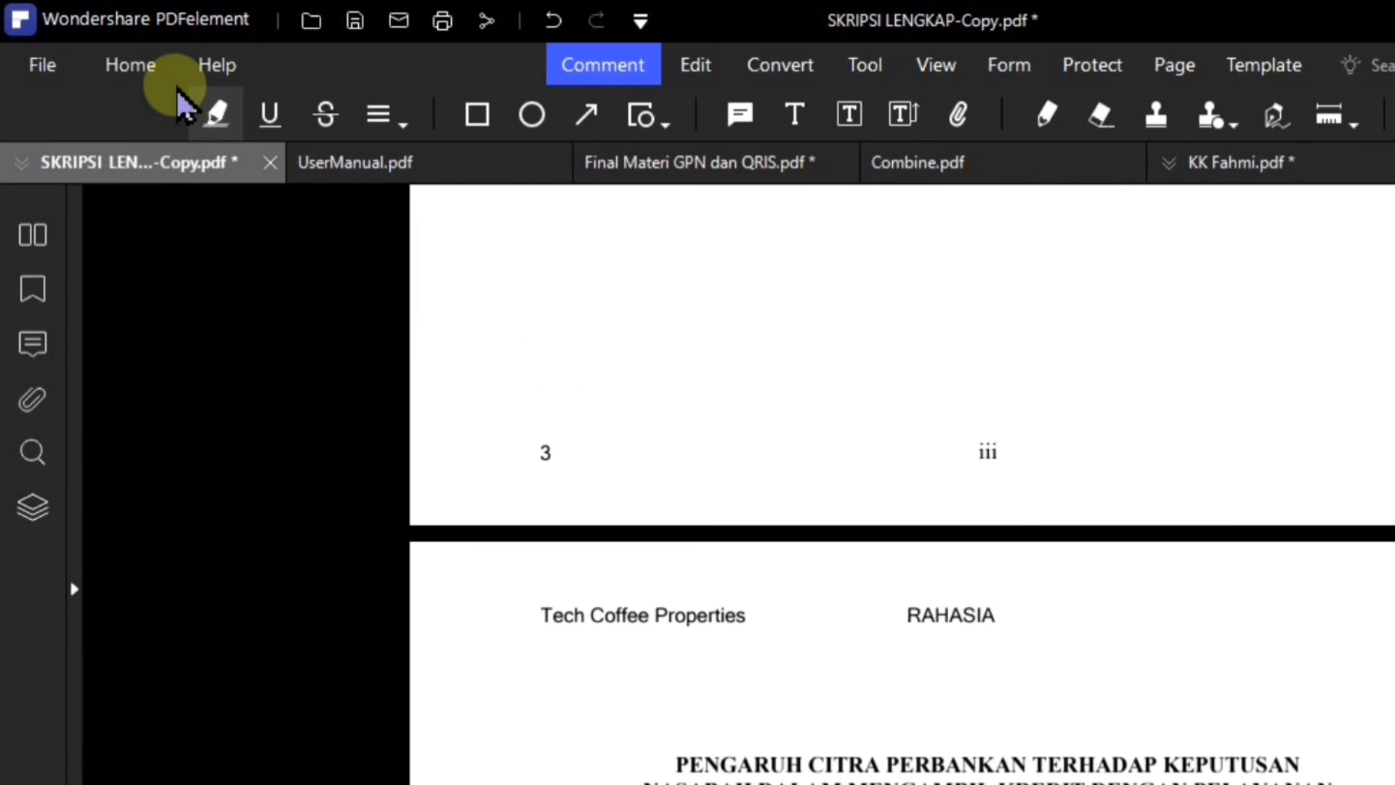
pyautogui.click(125, 67)
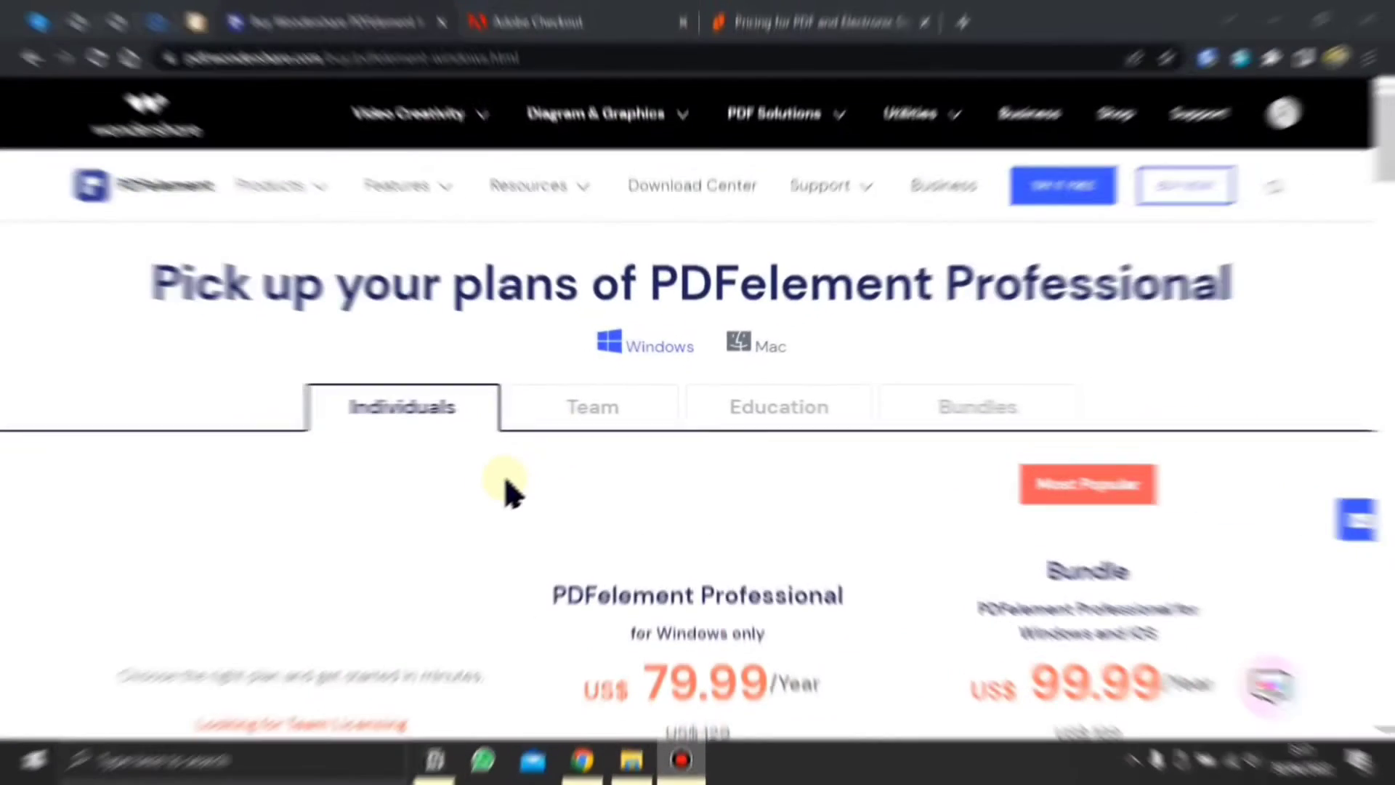
# - Examine the individual plans on the PDFelement pricing page in the browser and highlight the yearly PDFelement Professional price
pyautogui.scroll(-1, 518, 581)
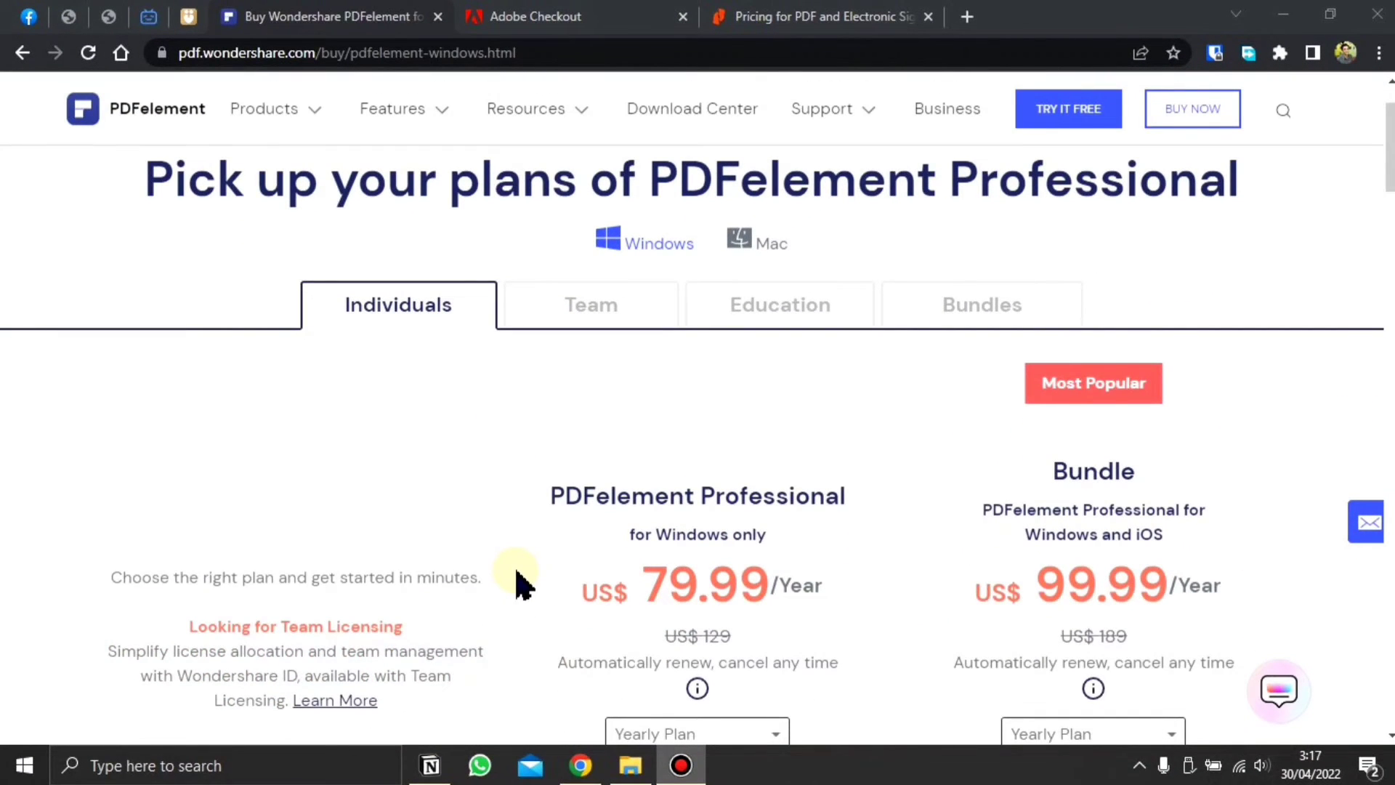
pyautogui.scroll(-1, 598, 556)
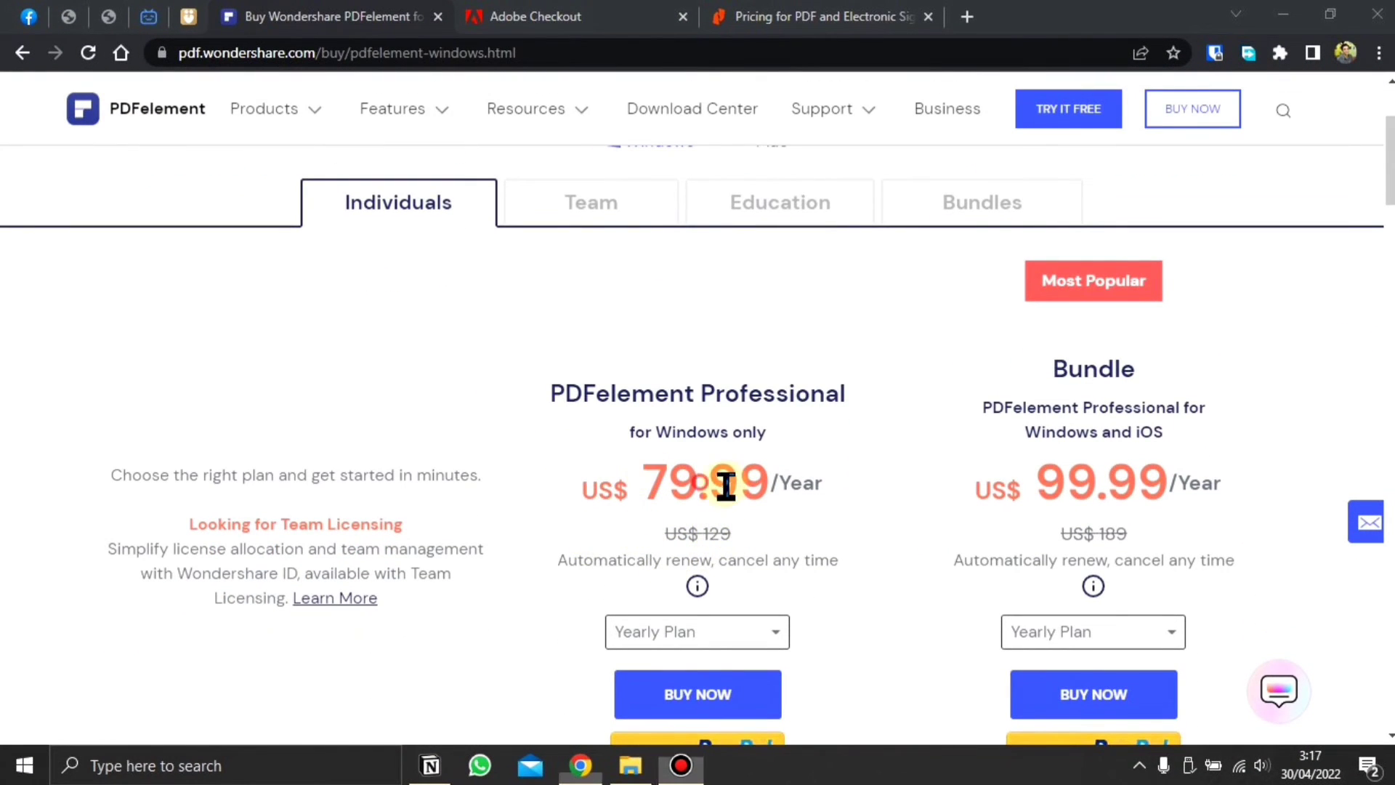
pyautogui.moveTo(643, 483); pyautogui.dragTo(766, 486)
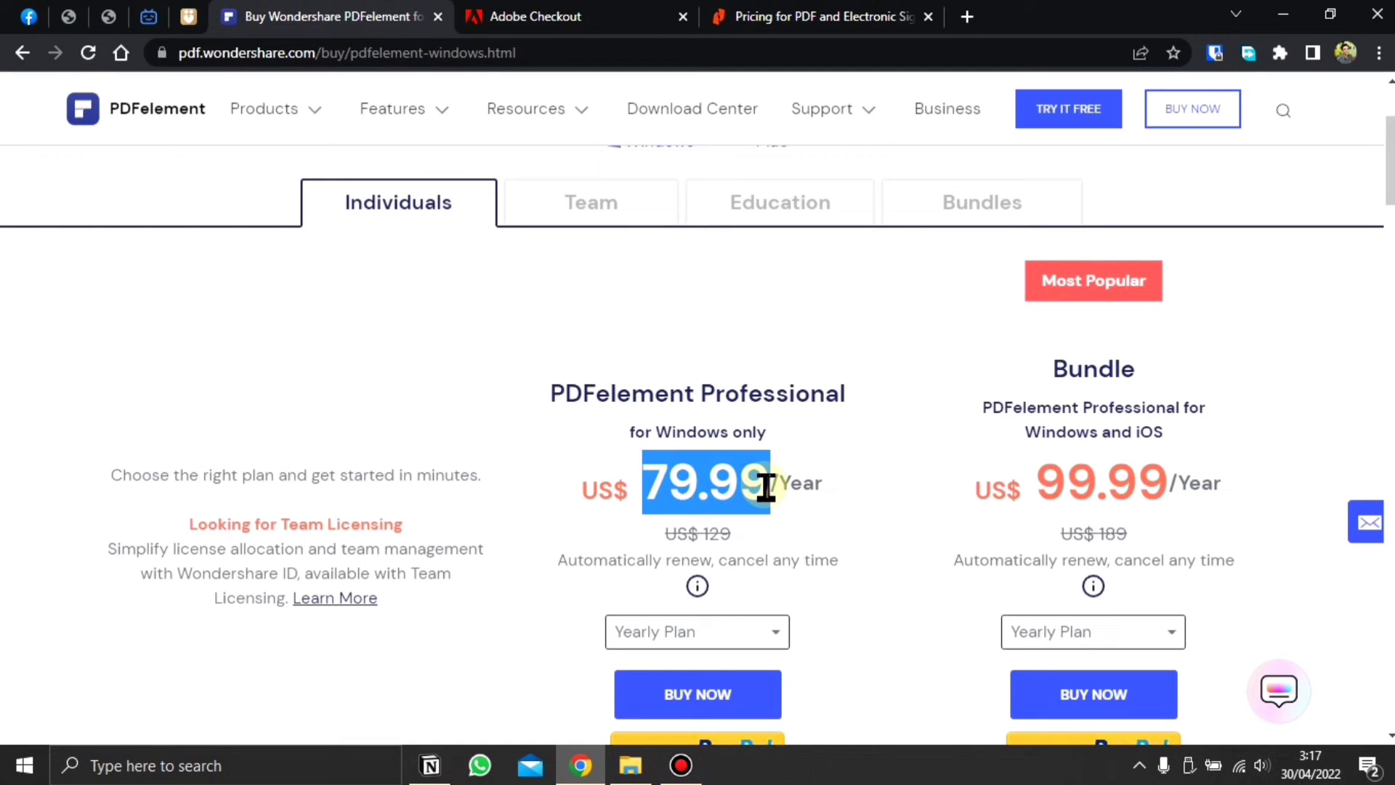
# - Open Calculator and divide 79,99 by 12 to work out the monthly price
pyautogui.press('XF86Calculator')
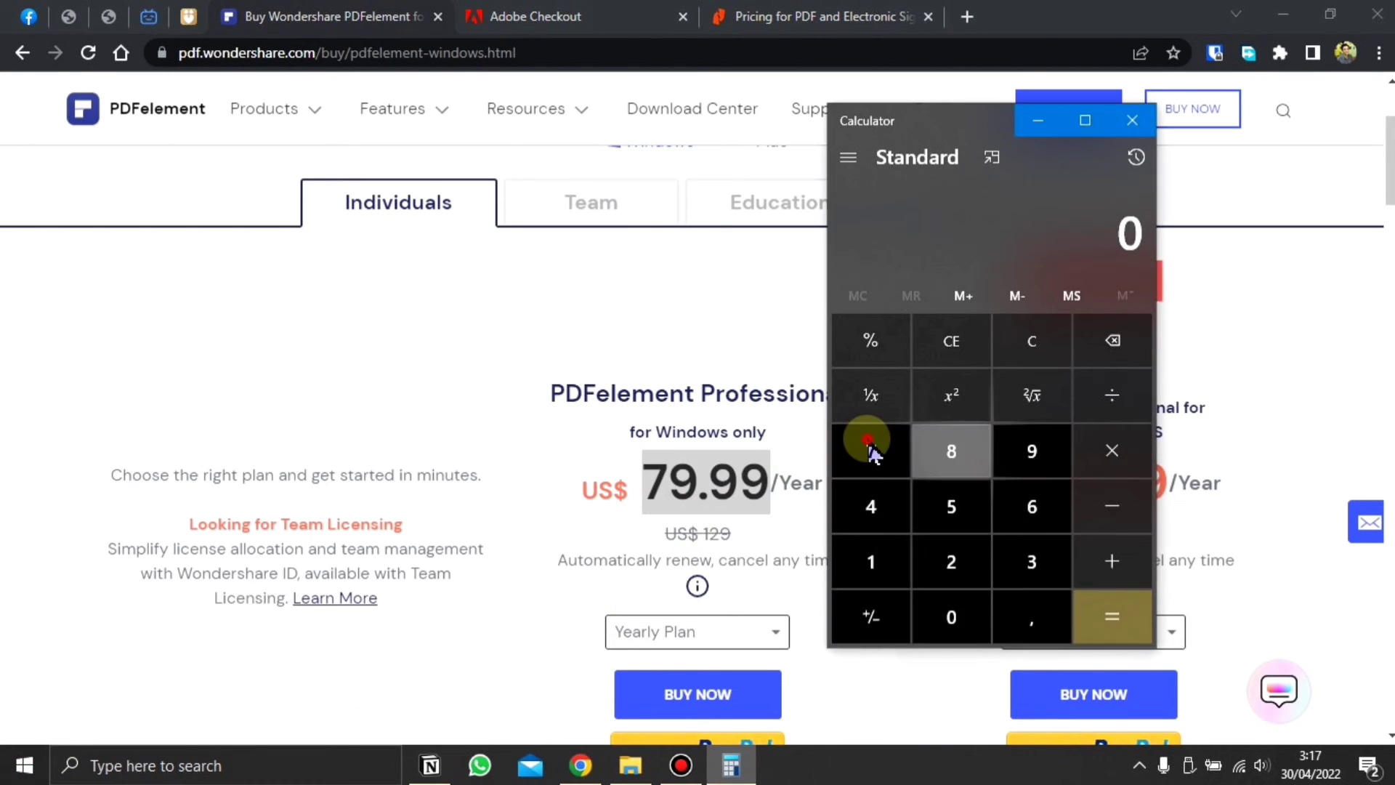
pyautogui.click(871, 451)
pyautogui.click(1032, 451)
pyautogui.click(996, 614)
pyautogui.click(1032, 451)
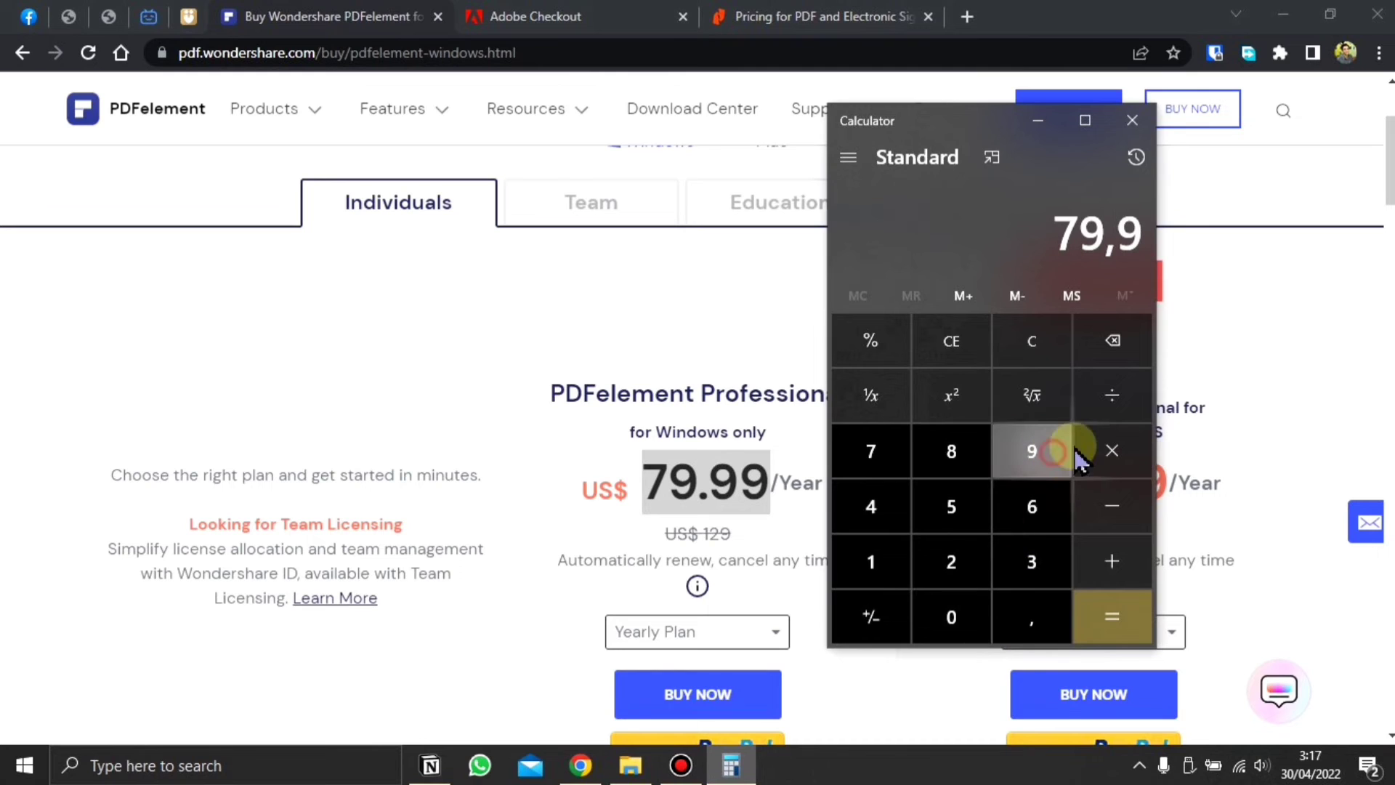
pyautogui.click(1032, 452)
pyautogui.click(1112, 395)
pyautogui.click(874, 567)
pyautogui.click(951, 562)
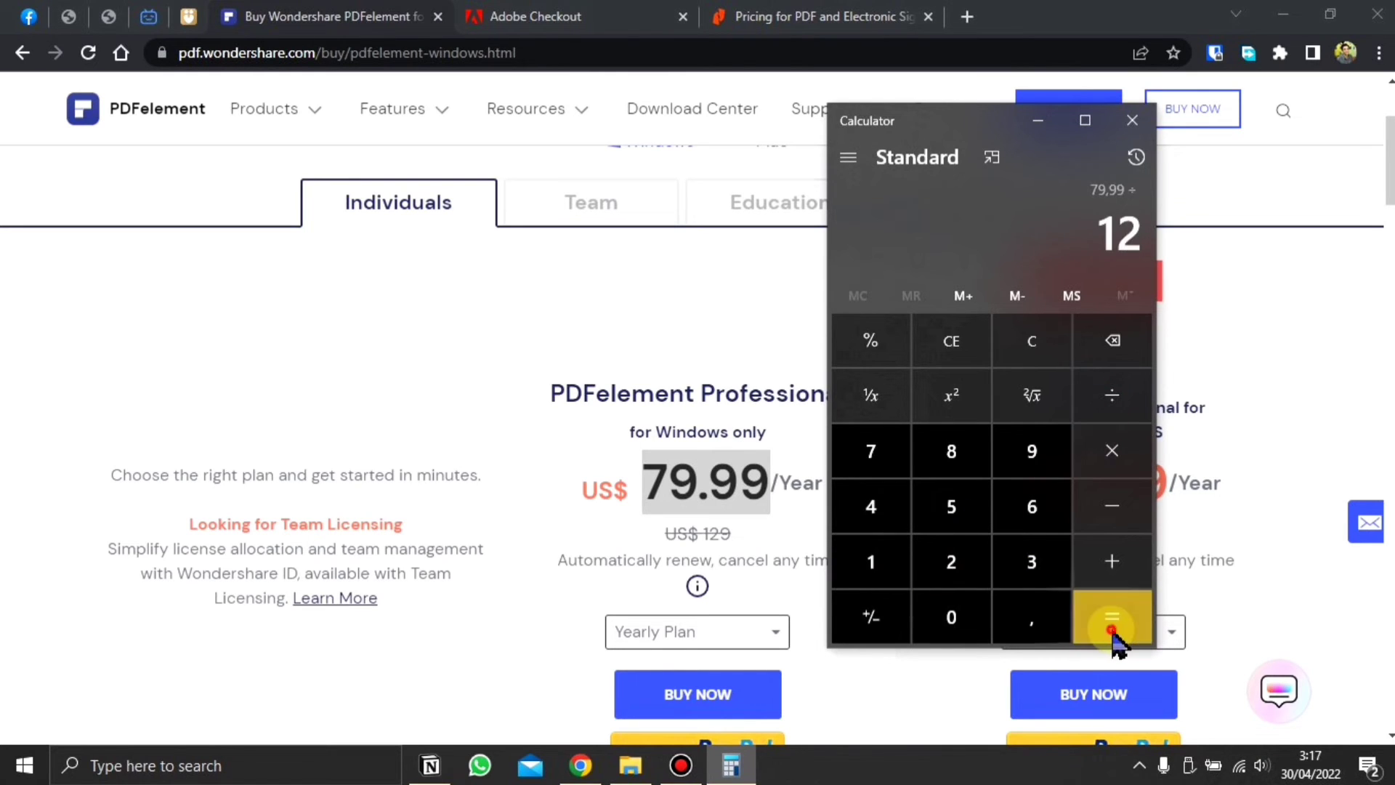
pyautogui.click(1111, 628)
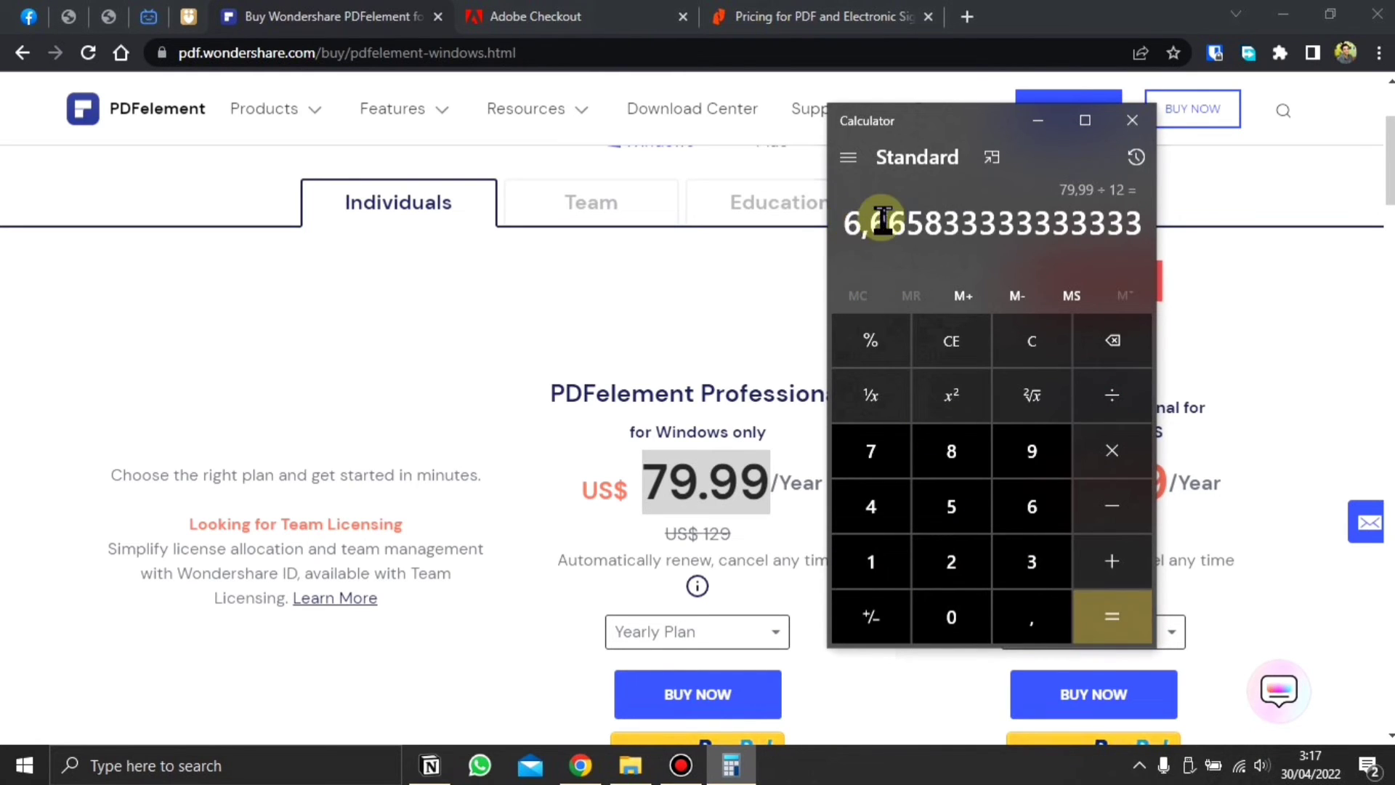
# - Search Google for dollar ke rupiah in a new browser tab and convert 6,6 US dollars to Indonesian rupiah
pyautogui.click(968, 16)
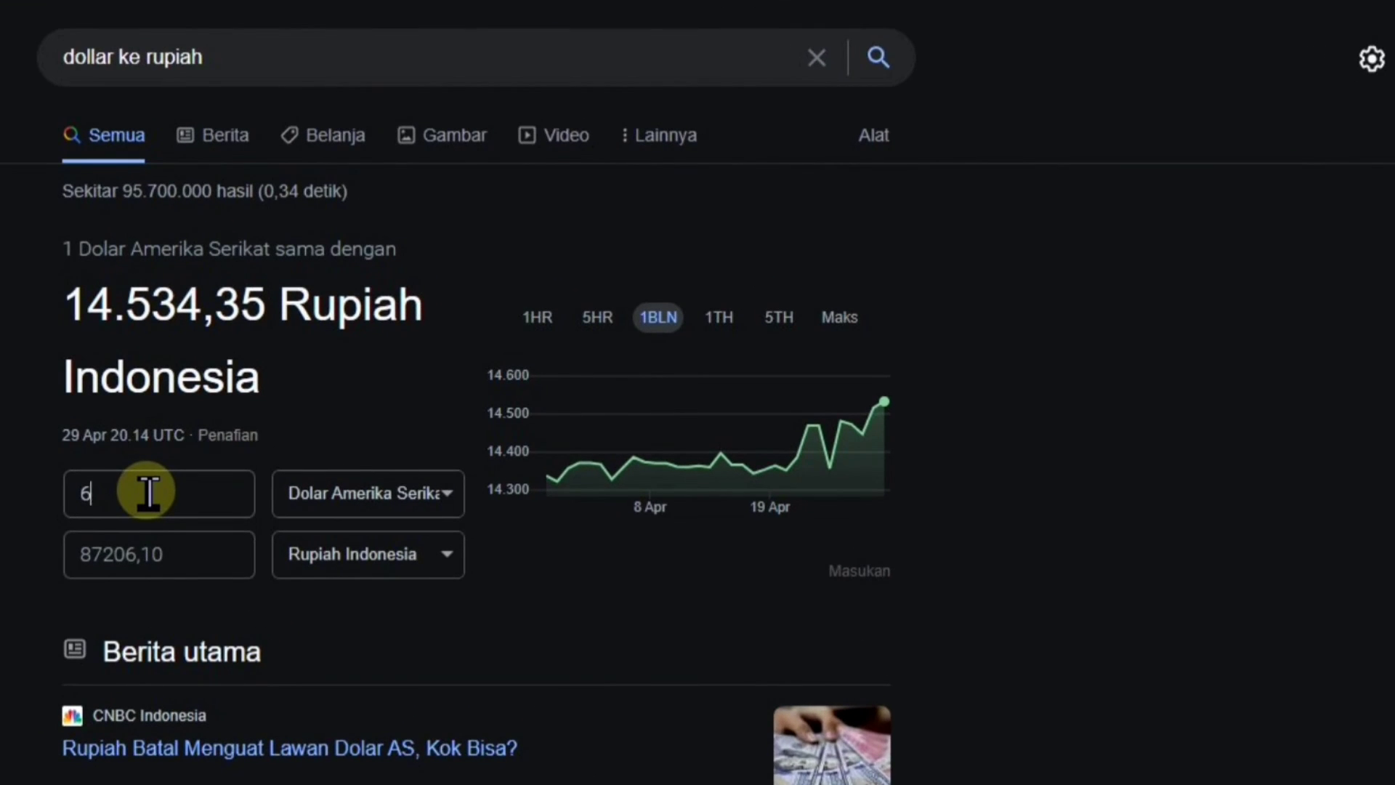
pyautogui.moveTo(80, 555); pyautogui.dragTo(119, 593)
pyautogui.click(242, 539)
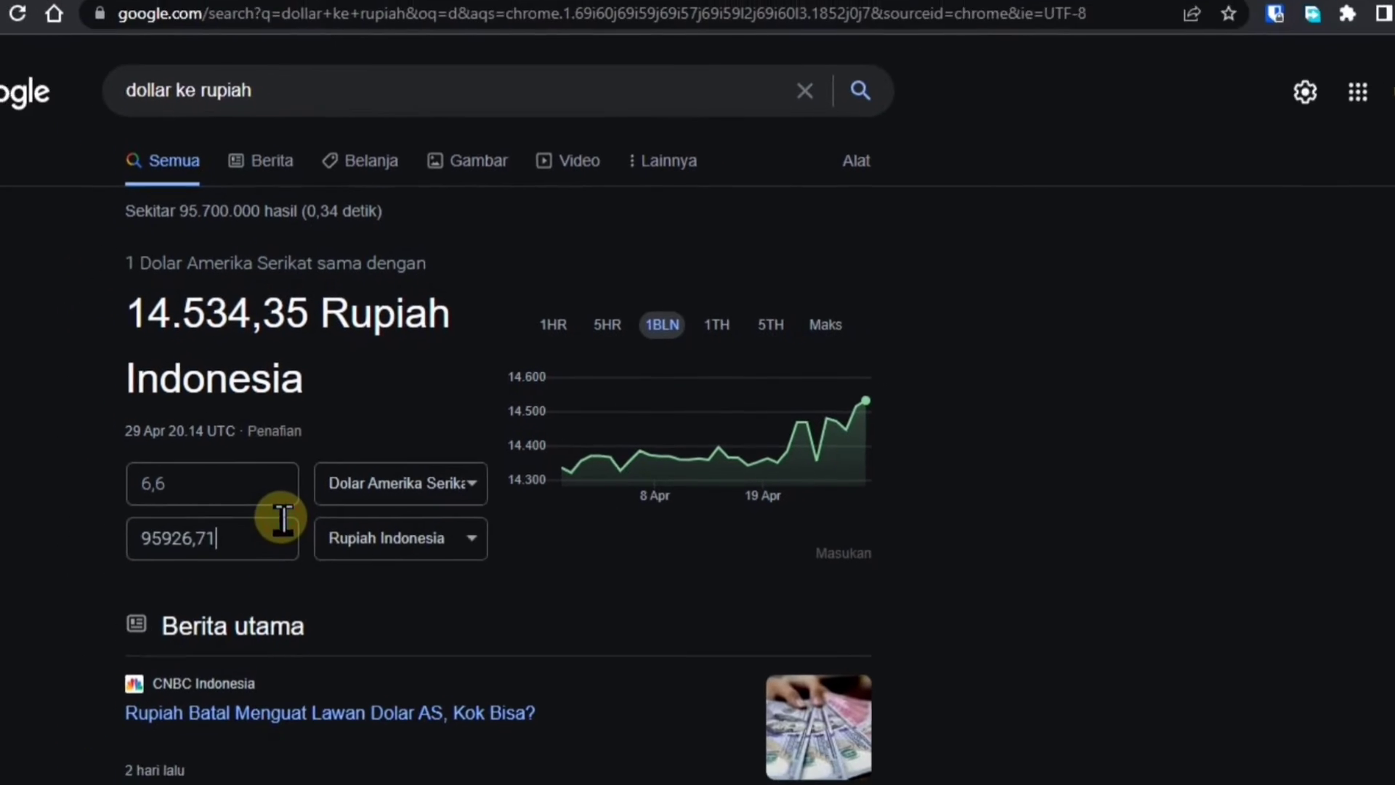
# - Check the commitment options for Acrobat Pro DC on the open Adobe Checkout page
pyautogui.click(574, 21)
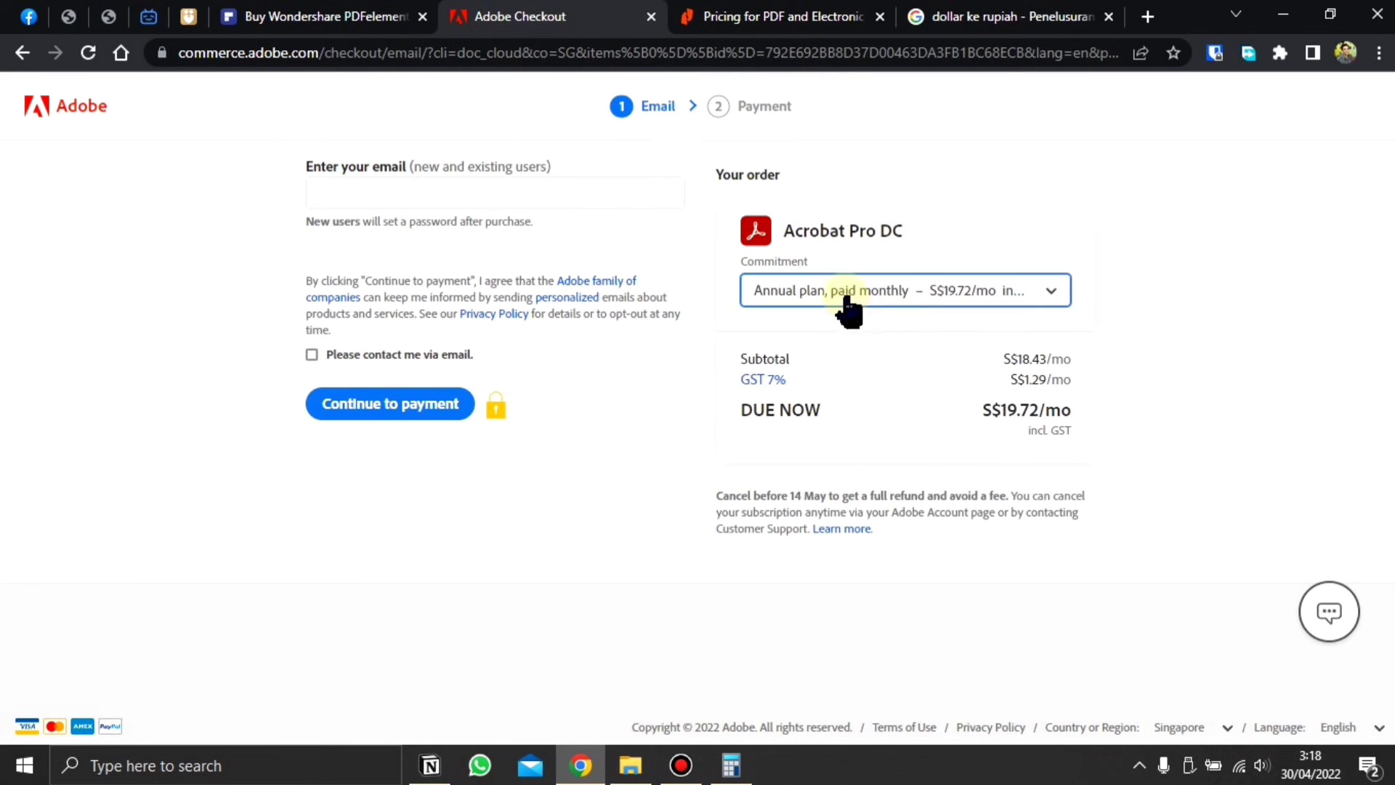
pyautogui.click(843, 293)
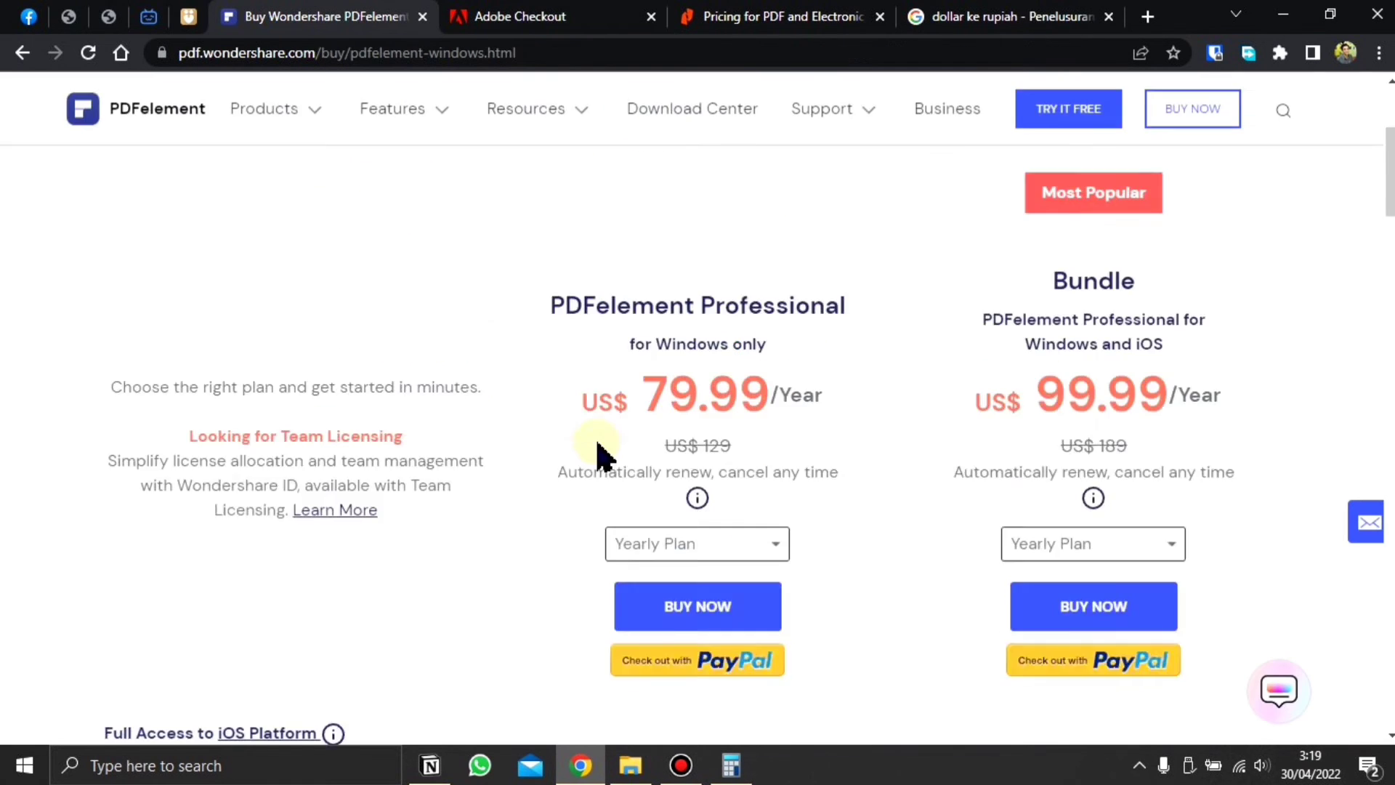
# - Review the PDFelement pricing page again and highlight the yearly price of PDFelement Professional for Windows
pyautogui.scroll(4, 598, 444)
pyautogui.scroll(-5, 781, 529)
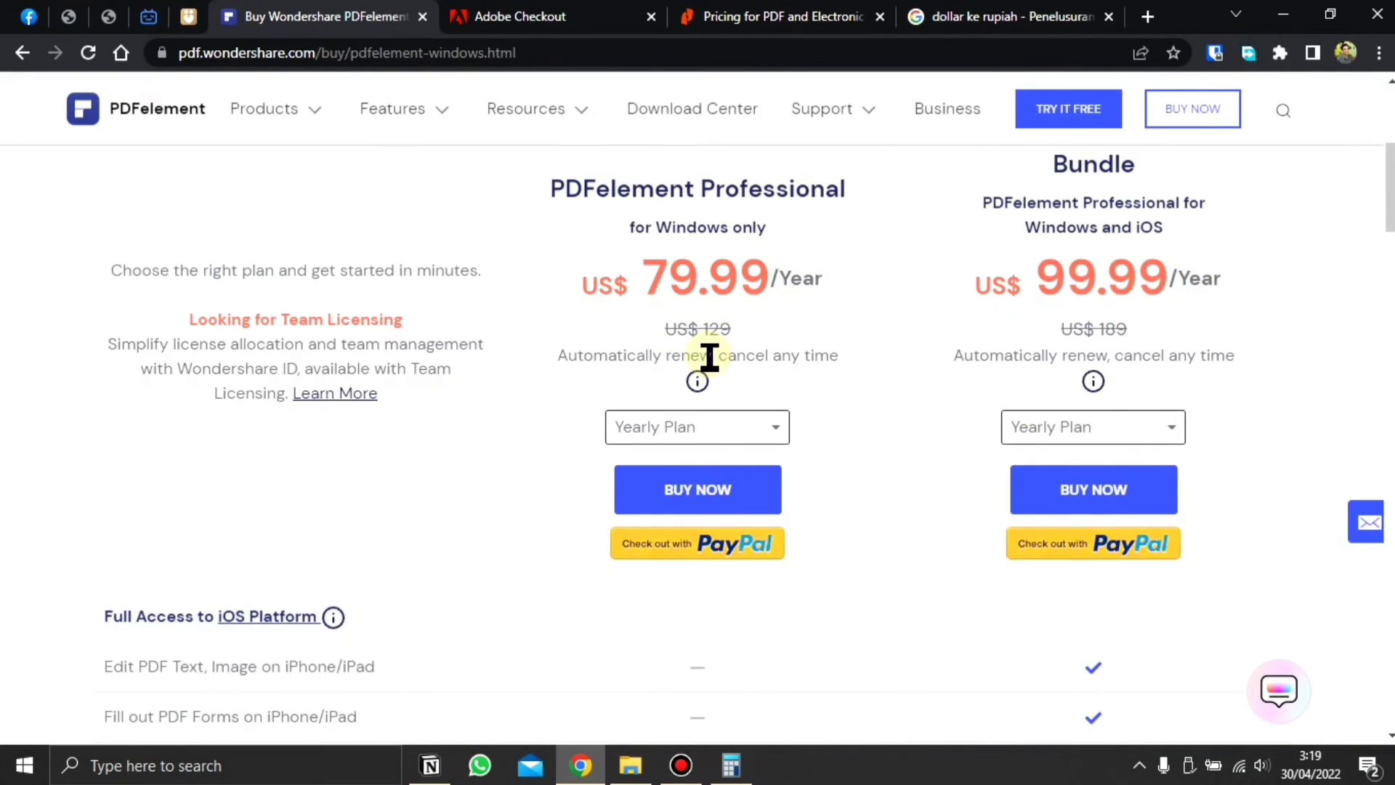
pyautogui.scroll(1, 709, 356)
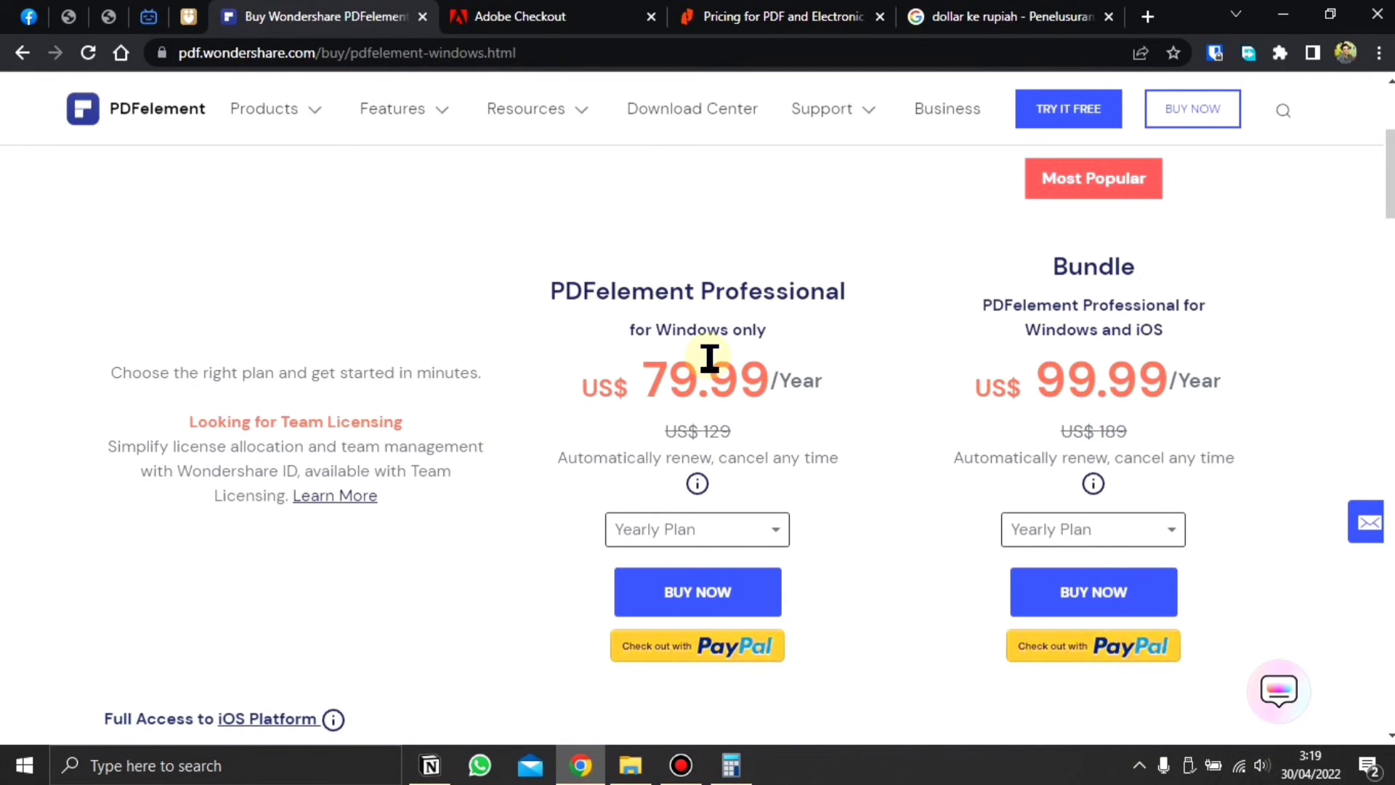
pyautogui.scroll(2, 709, 412)
pyautogui.scroll(-1, 713, 439)
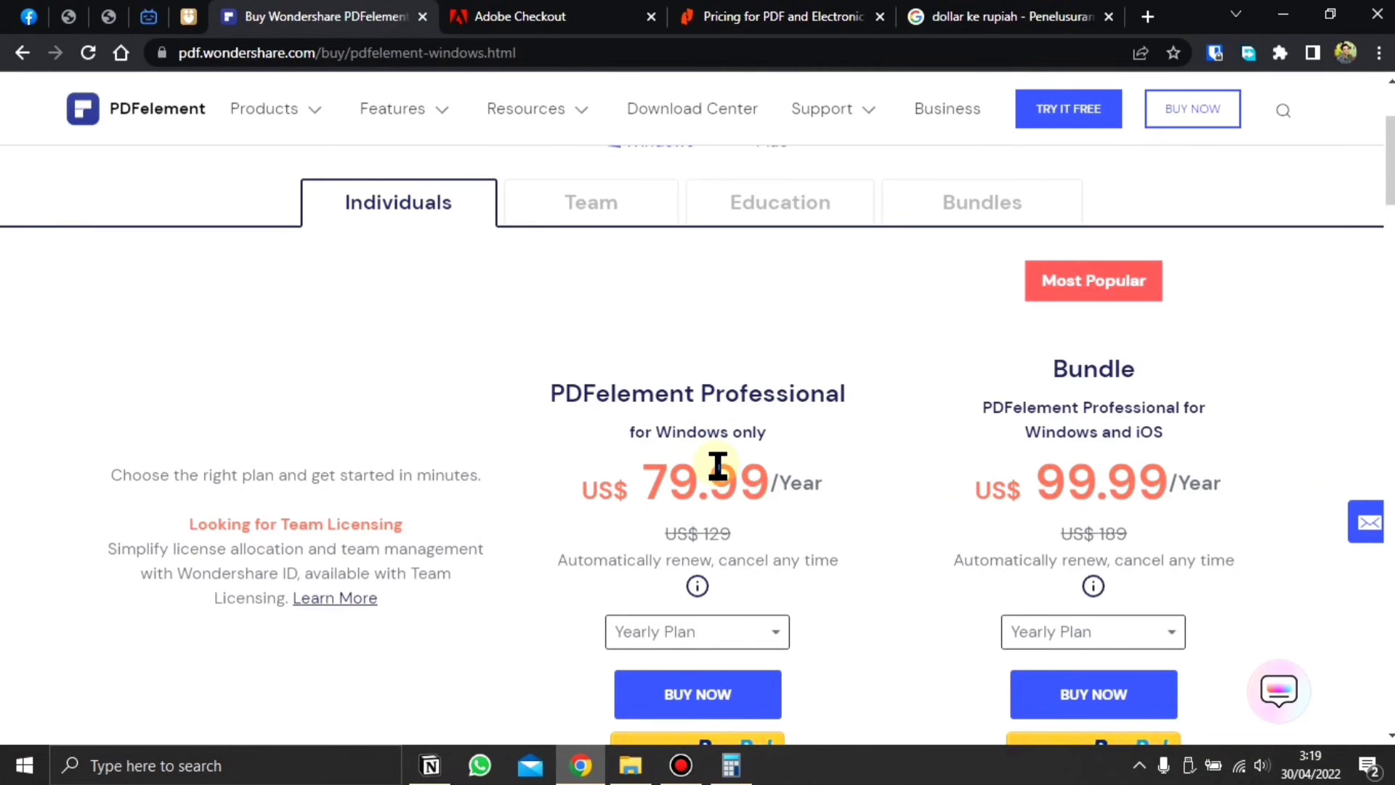
pyautogui.scroll(-1, 718, 465)
pyautogui.moveTo(649, 386); pyautogui.dragTo(776, 385)
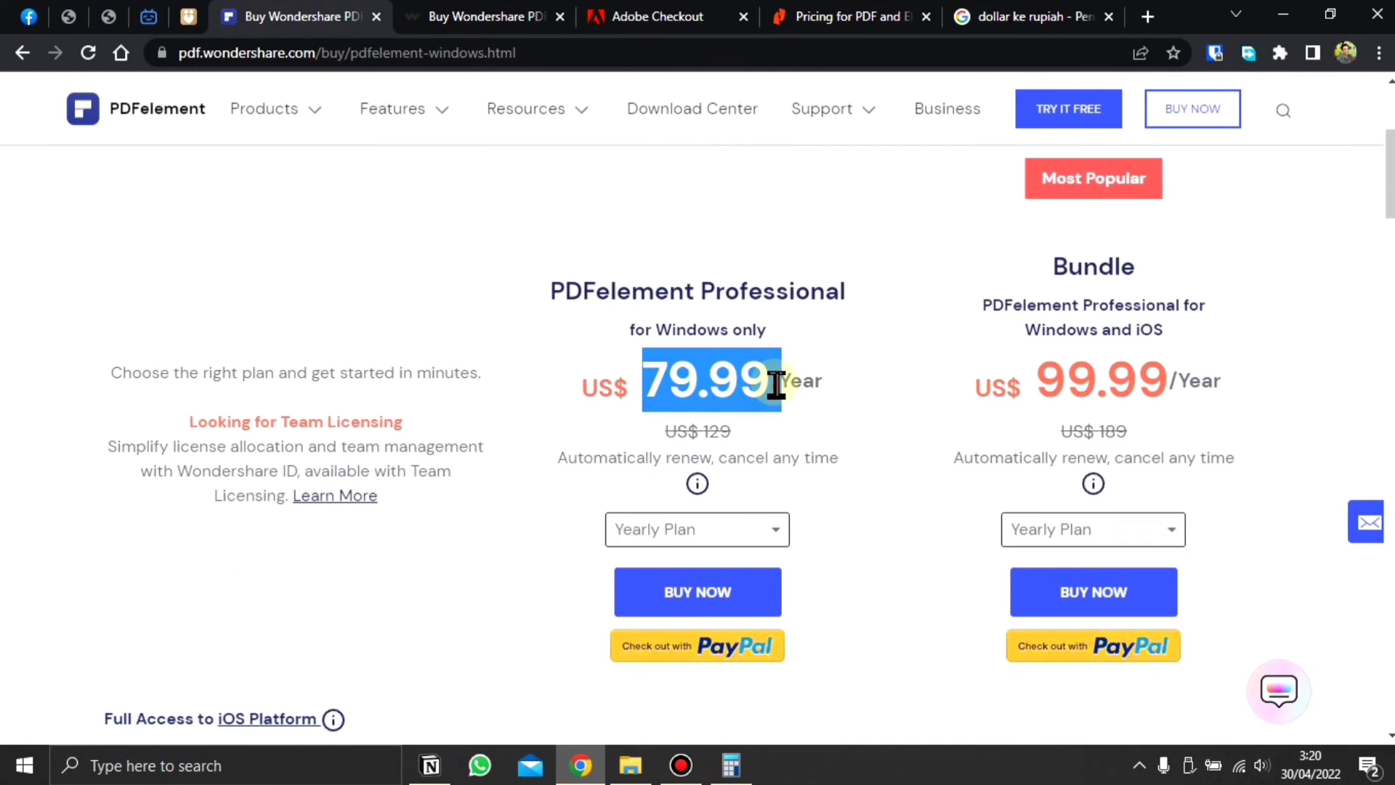